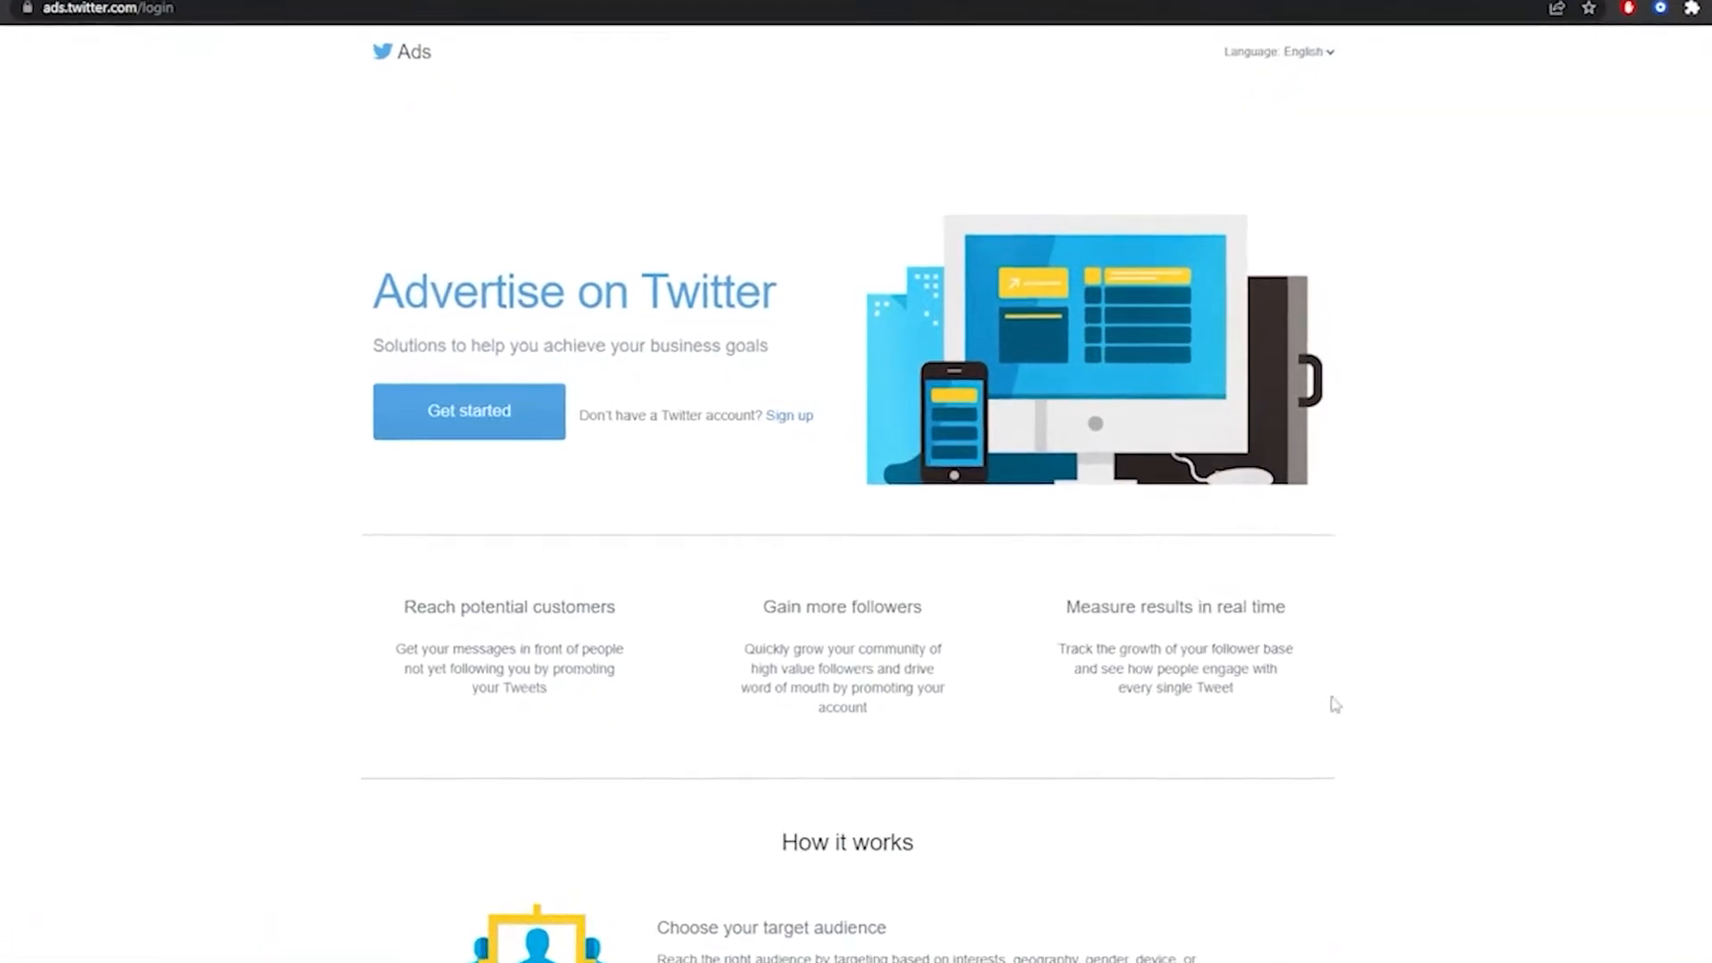
Look over the Advertise on Twitter page and get started with creating an ad campaign.
{"action": "scroll", "coordinate": [388, 533], "scroll_direction": "down", "scroll_amount": 10}
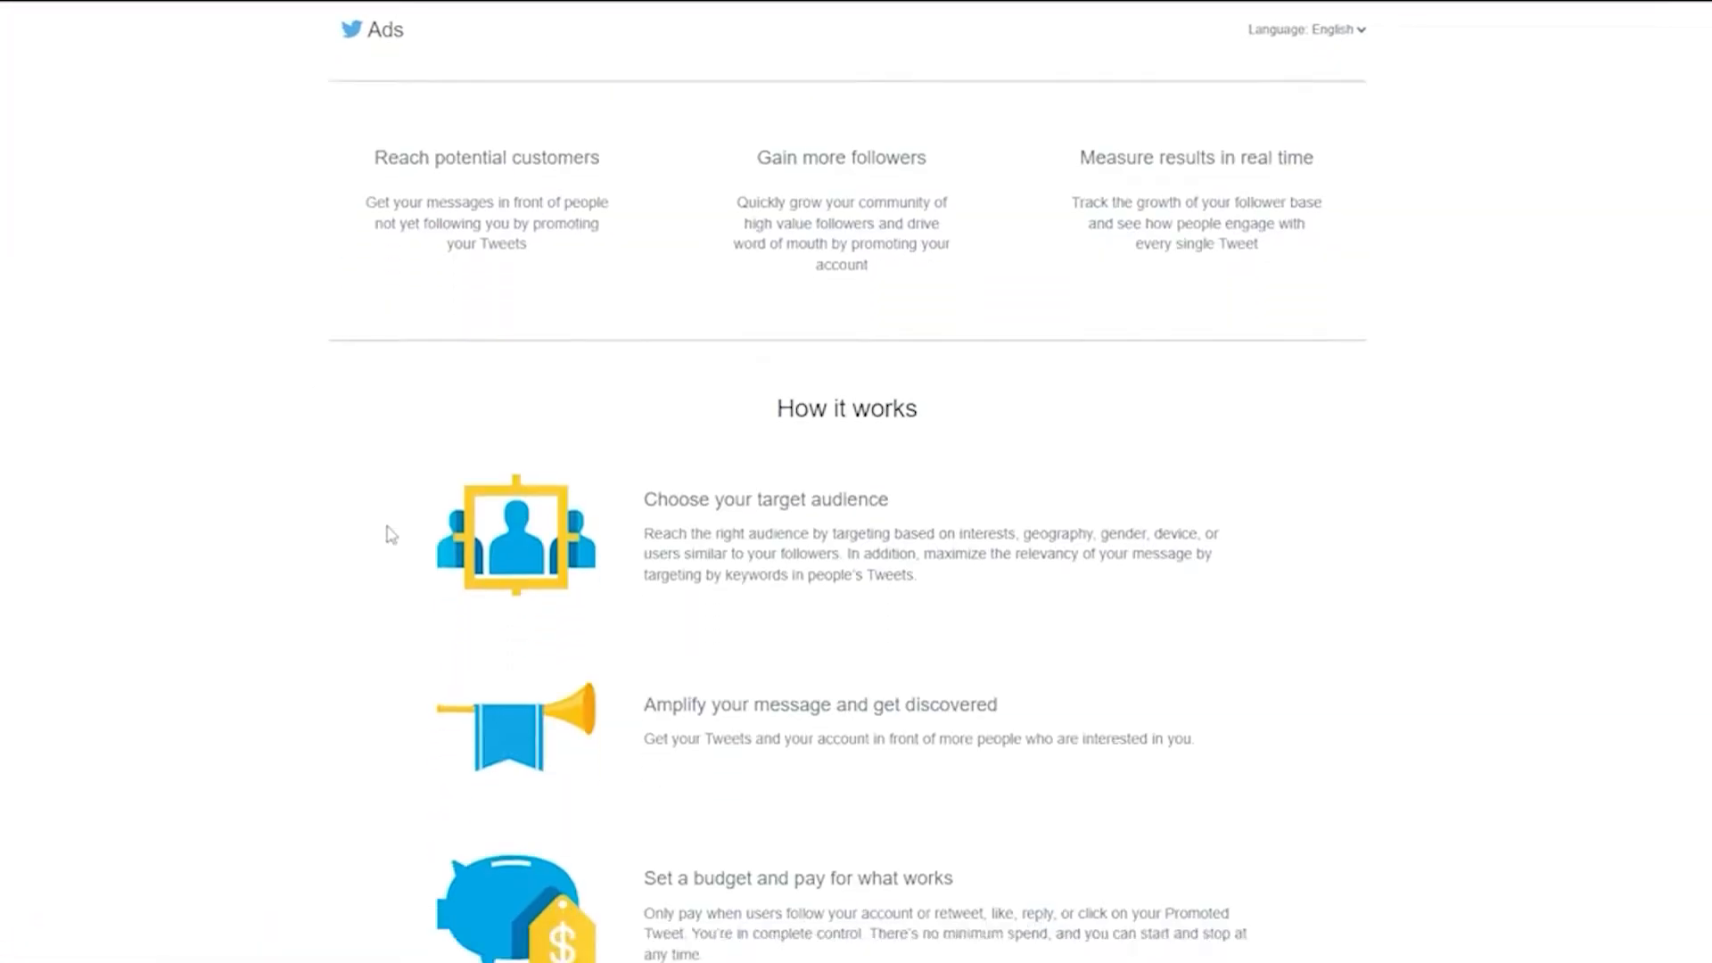
{"action": "scroll", "coordinate": [388, 533], "scroll_direction": "up", "scroll_amount": 10}
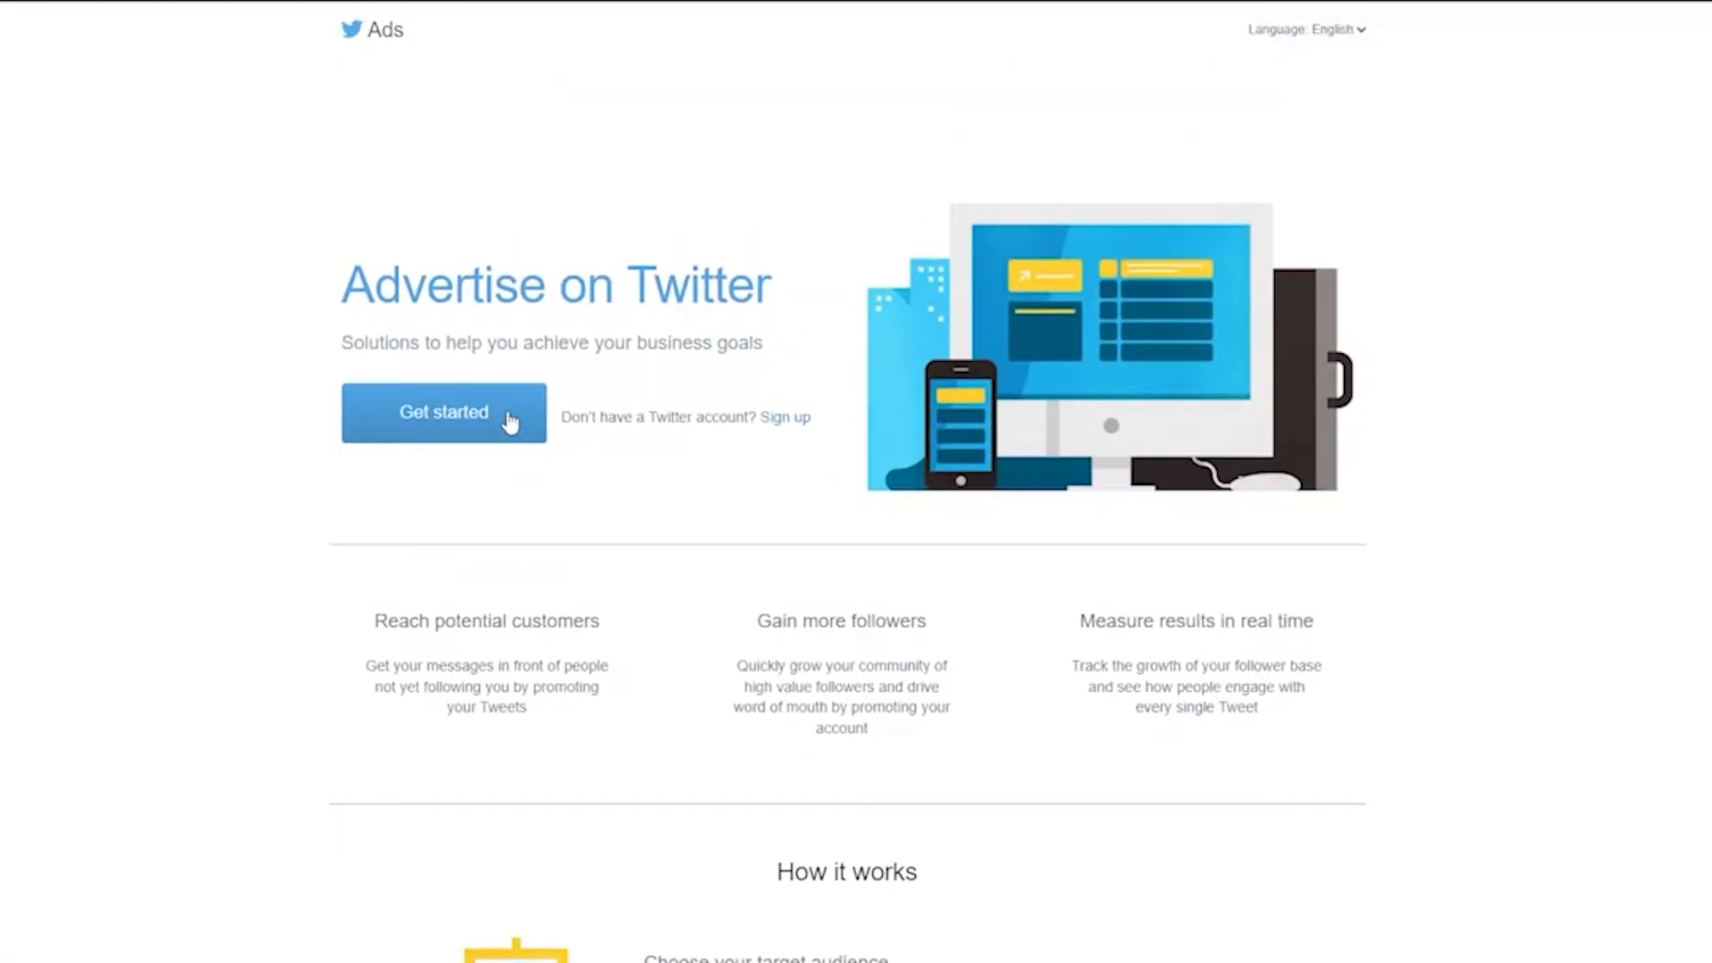
{"action": "left_click", "coordinate": [388, 439]}
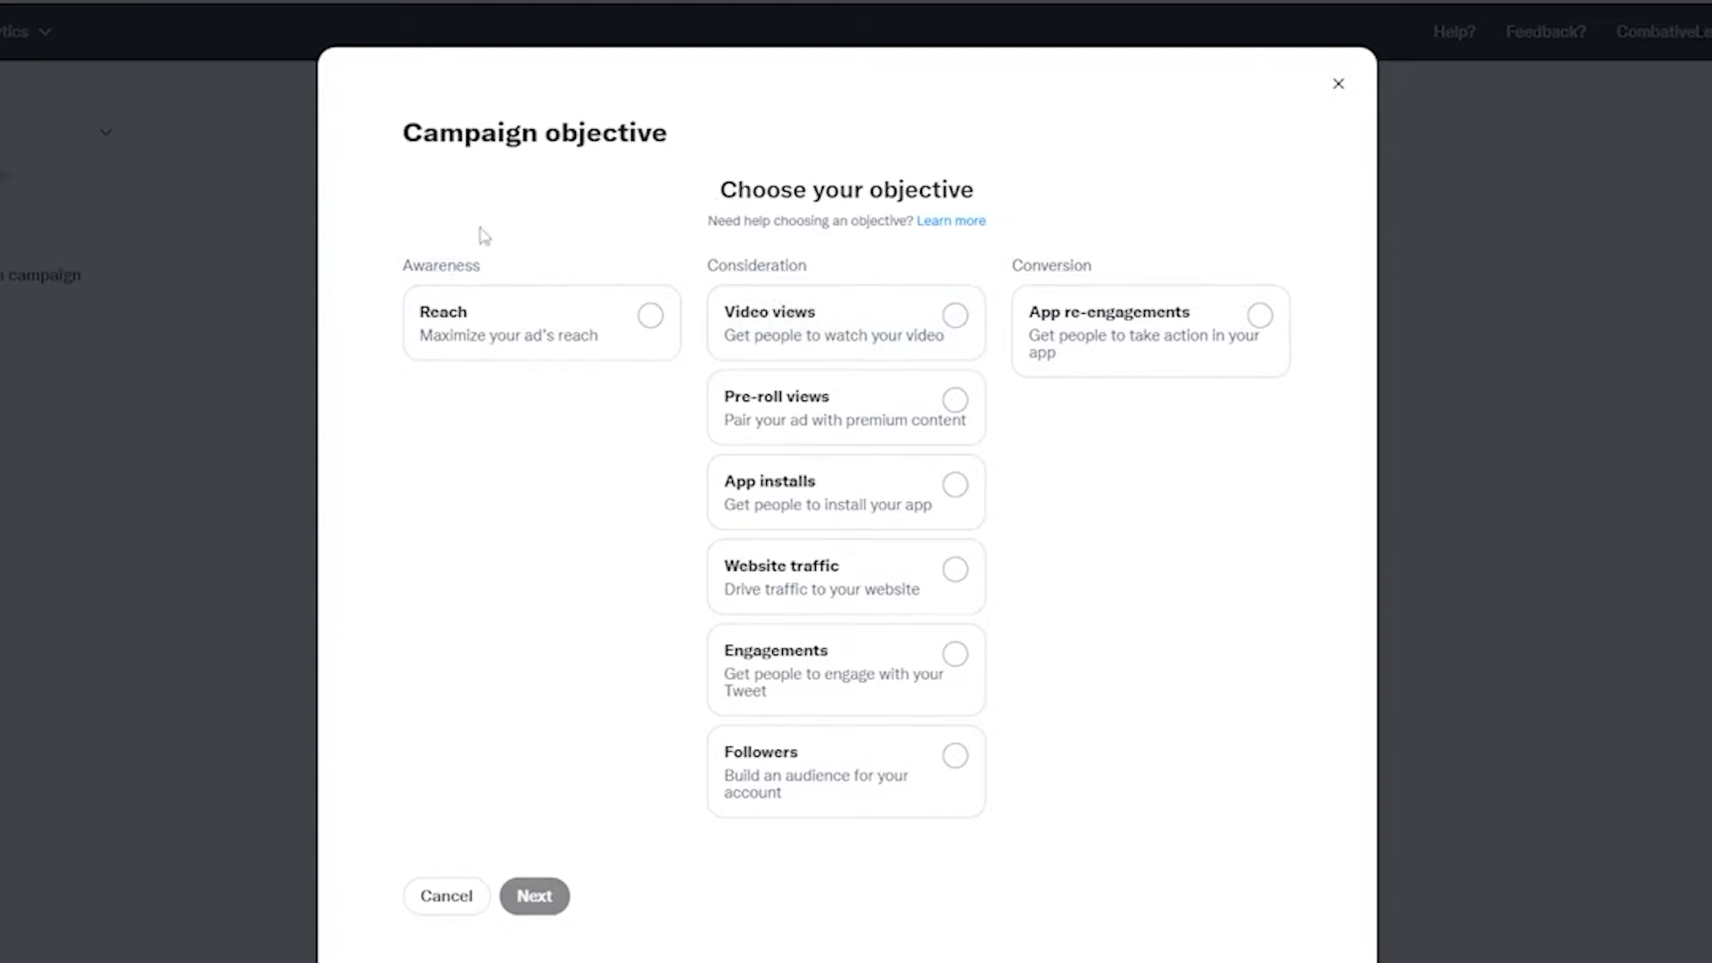
Choose Website traffic as the campaign objective and continue to the campaign details.
{"action": "left_click_drag", "start_coordinate": [406, 148], "coordinate": [687, 148]}
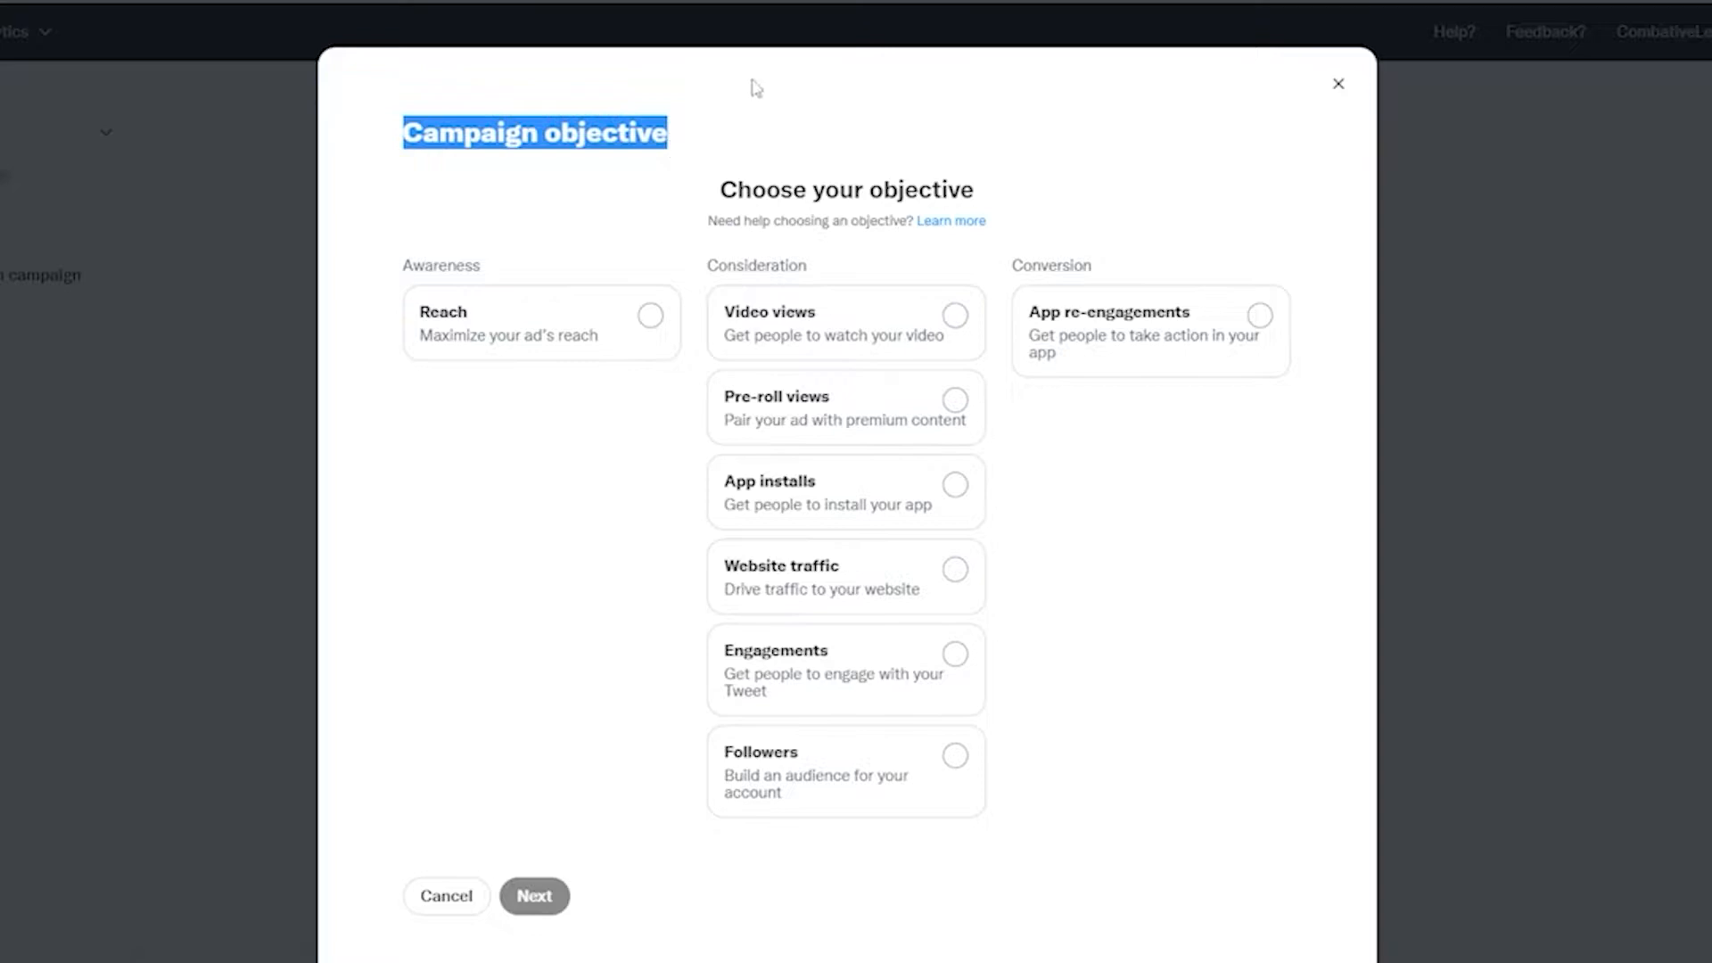
{"action": "left_click", "coordinate": [751, 107]}
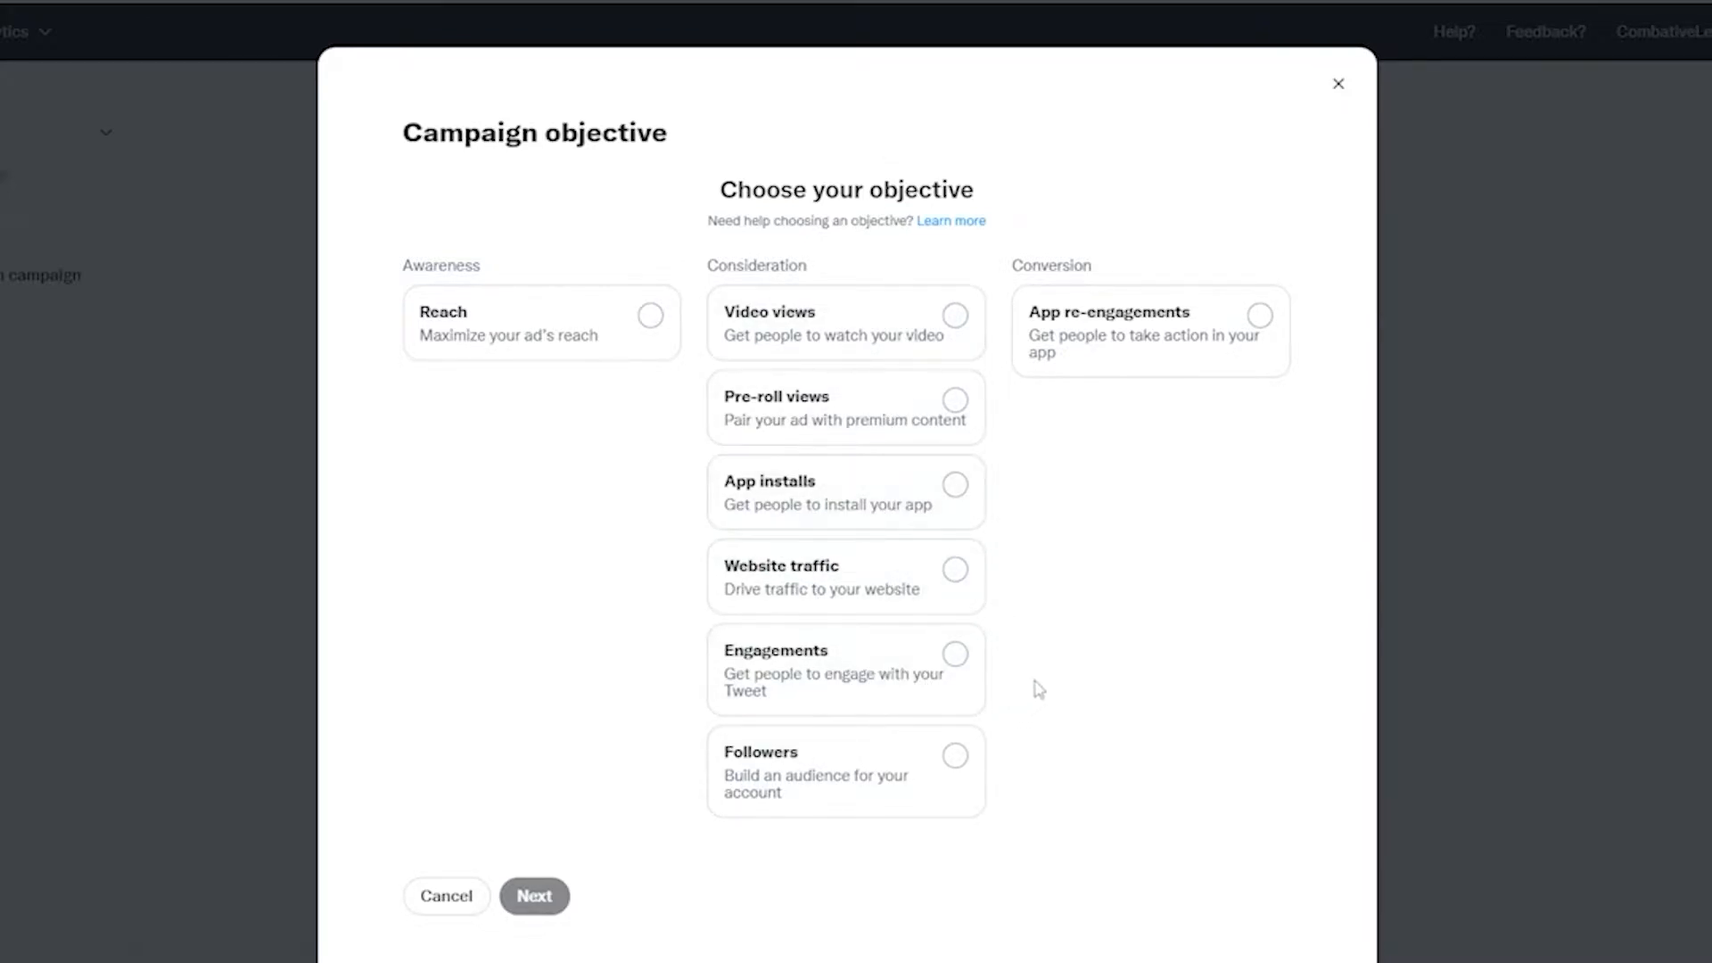
{"action": "left_click", "coordinate": [891, 589]}
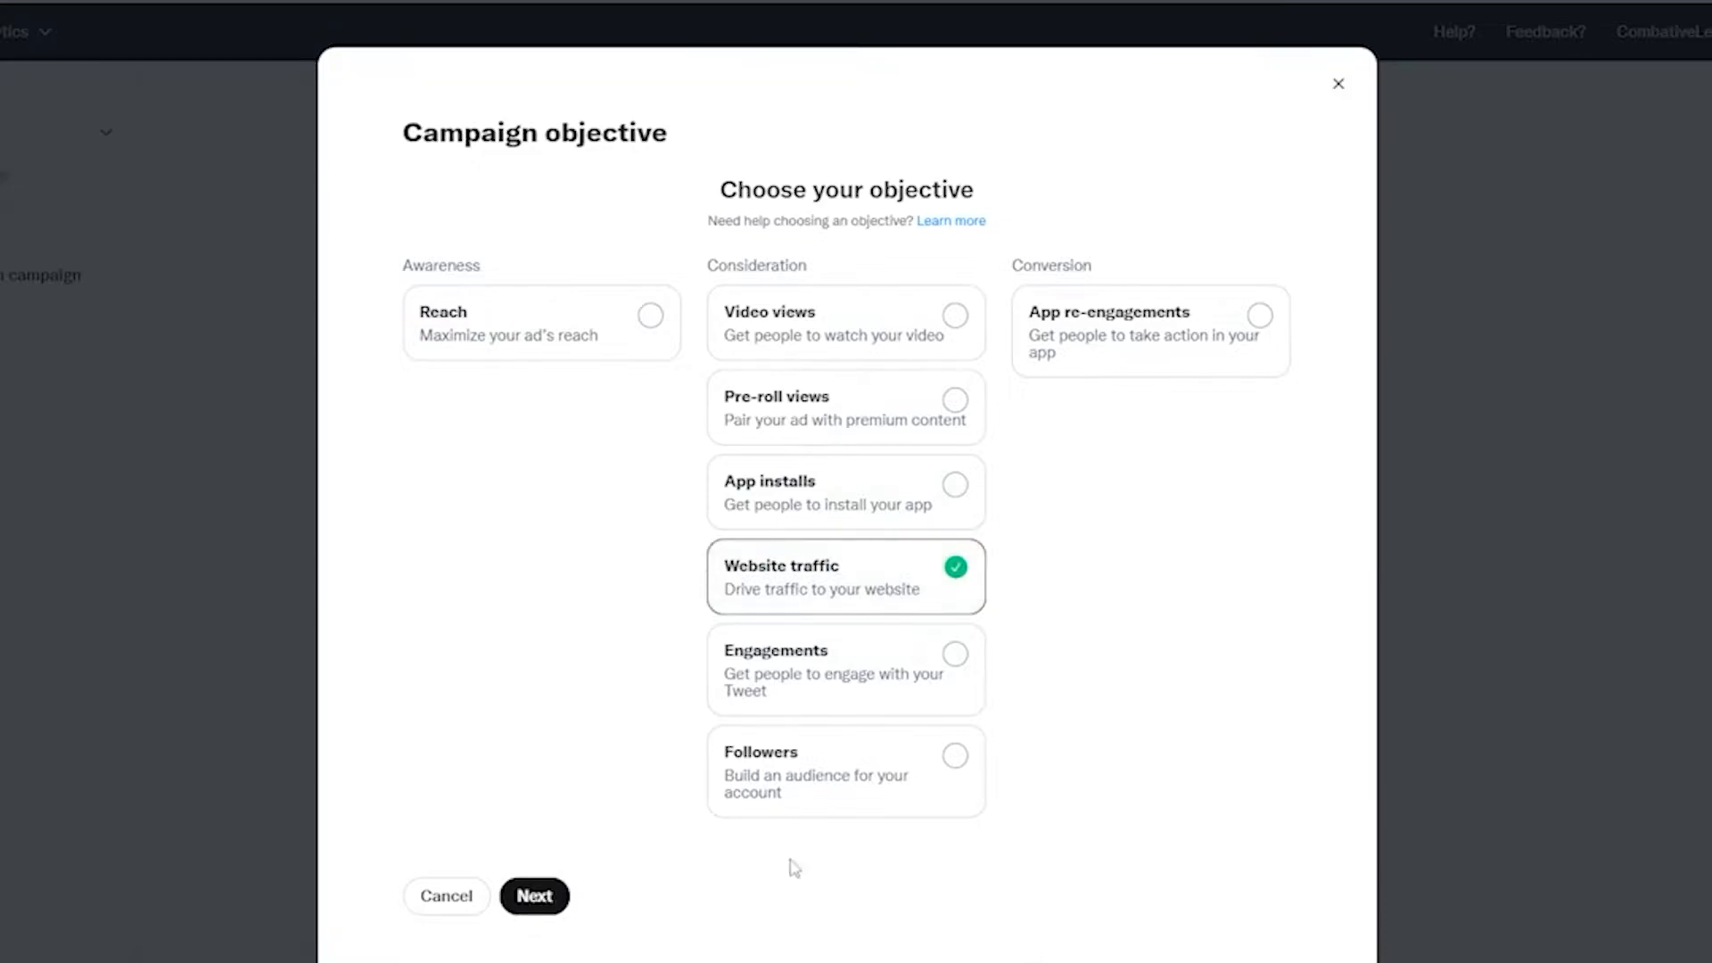
{"action": "left_click", "coordinate": [535, 899]}
Name the campaign "Website traffic".
{"action": "left_click_drag", "start_coordinate": [632, 379], "coordinate": [760, 378]}
{"action": "left_click", "coordinate": [747, 416]}
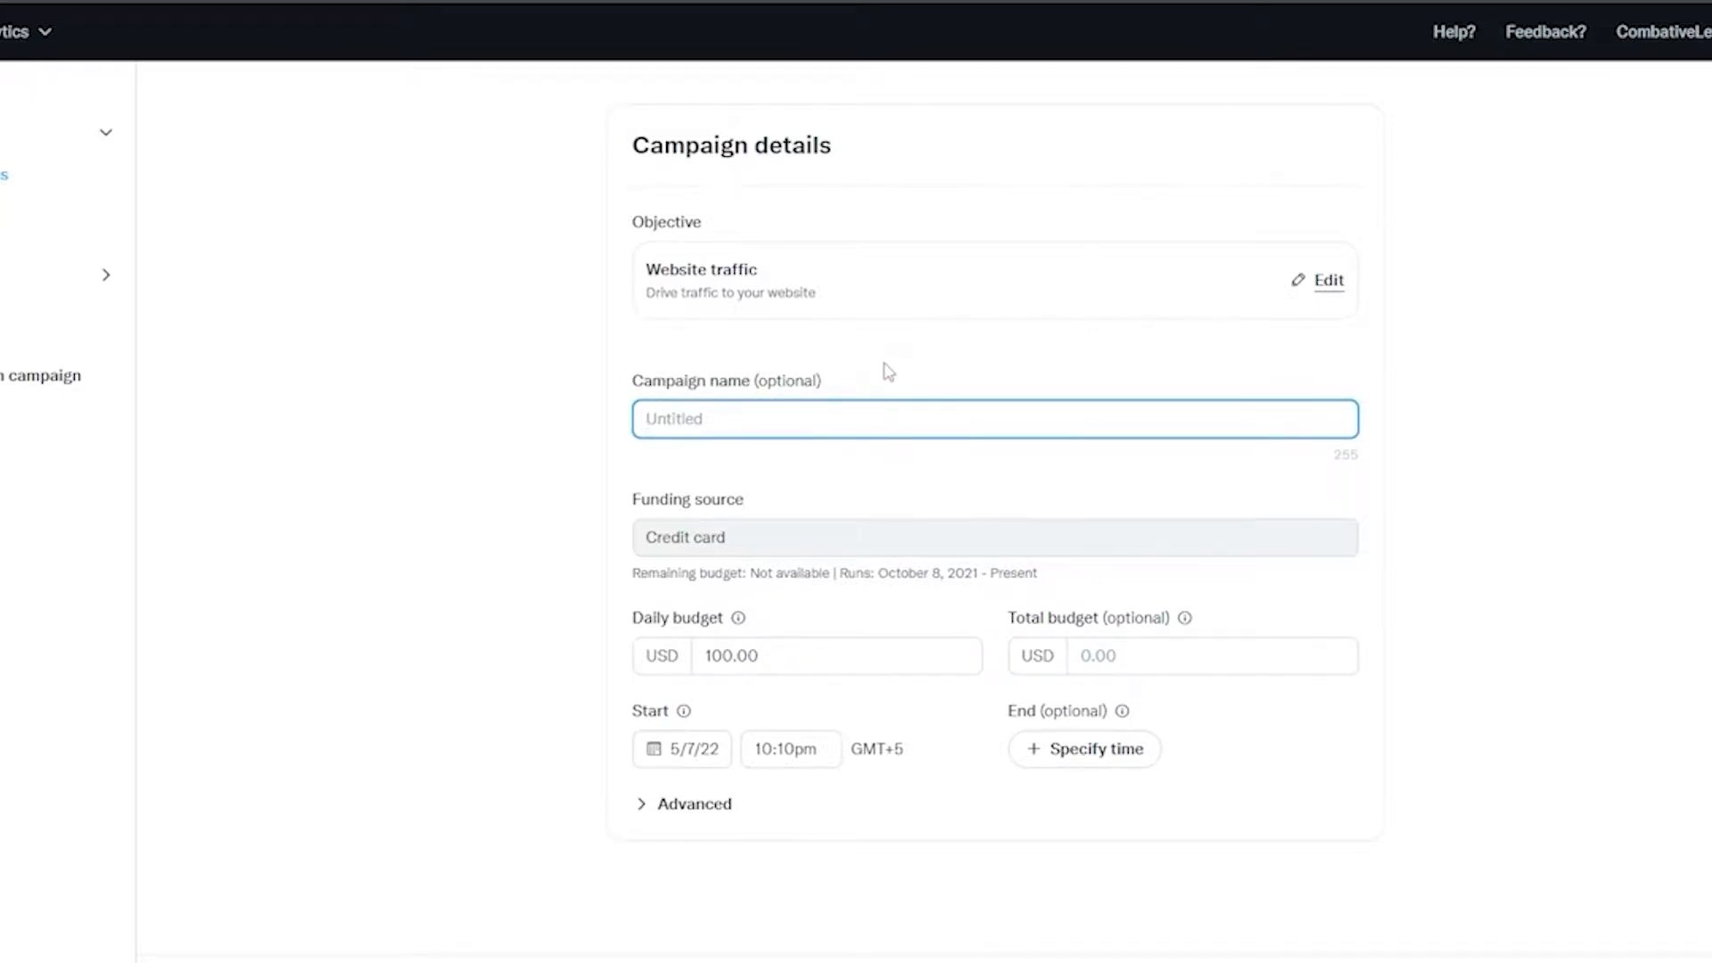
{"action": "type", "text": "Website traffic"}
{"action": "left_click", "coordinate": [793, 533]}
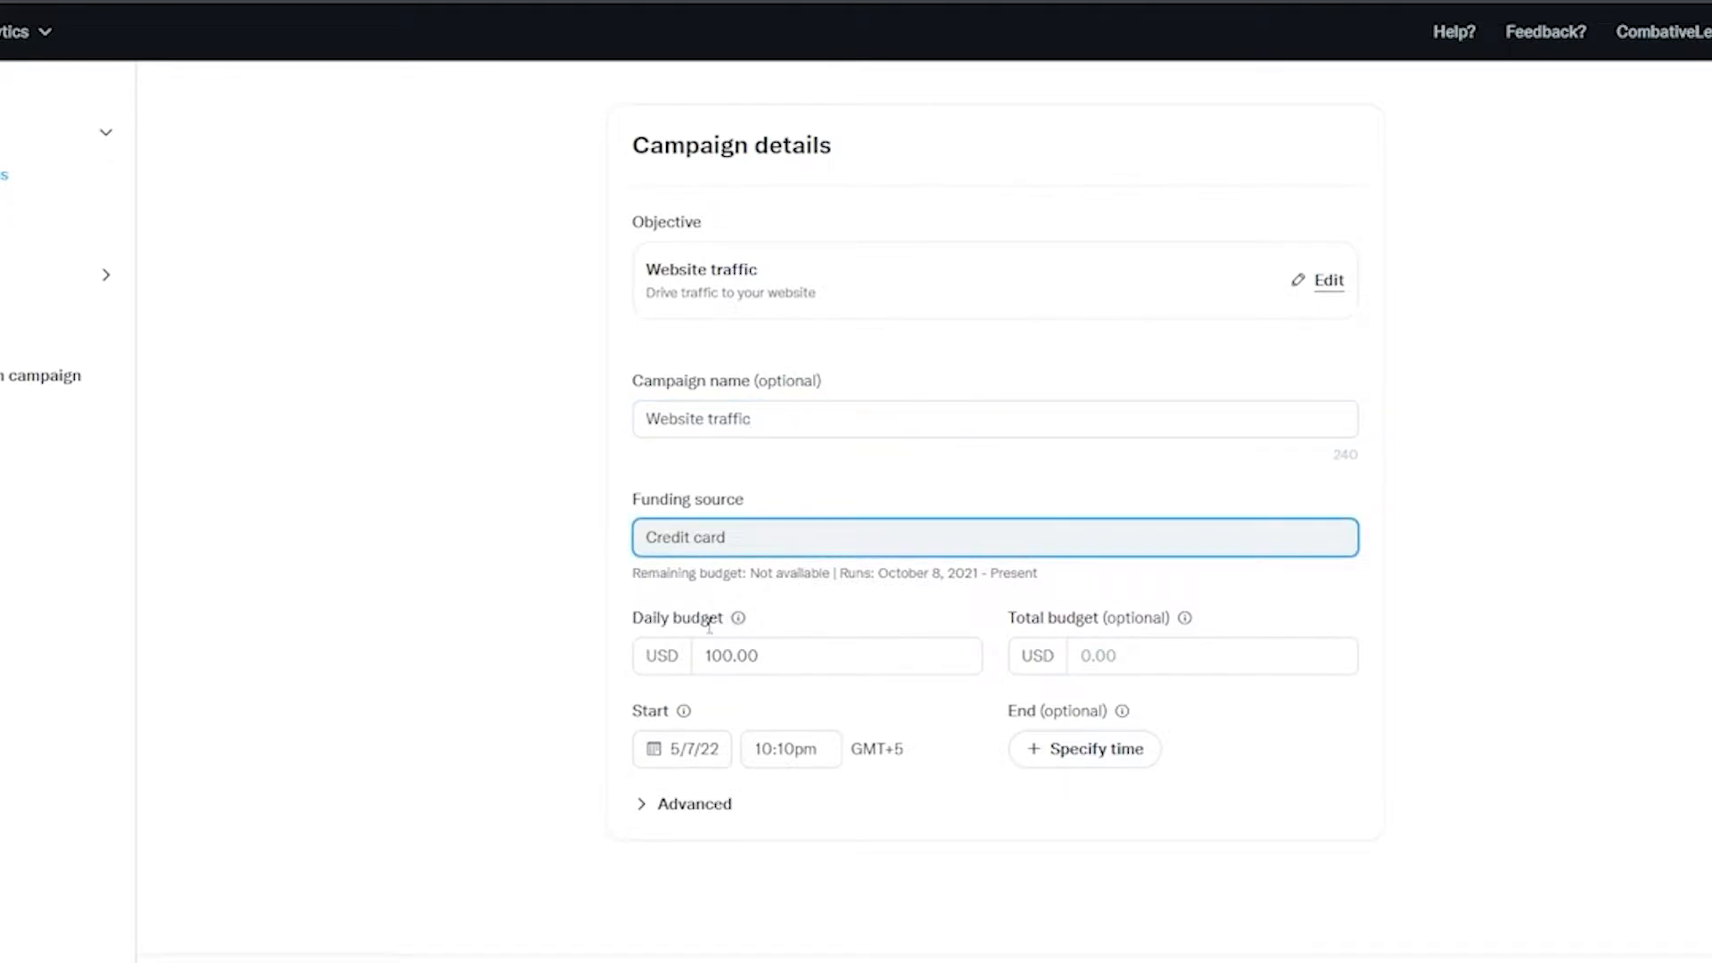
Set the campaign's daily budget to 20.00 USD.
{"action": "left_click_drag", "start_coordinate": [630, 622], "coordinate": [676, 660]}
{"action": "left_click", "coordinate": [802, 630]}
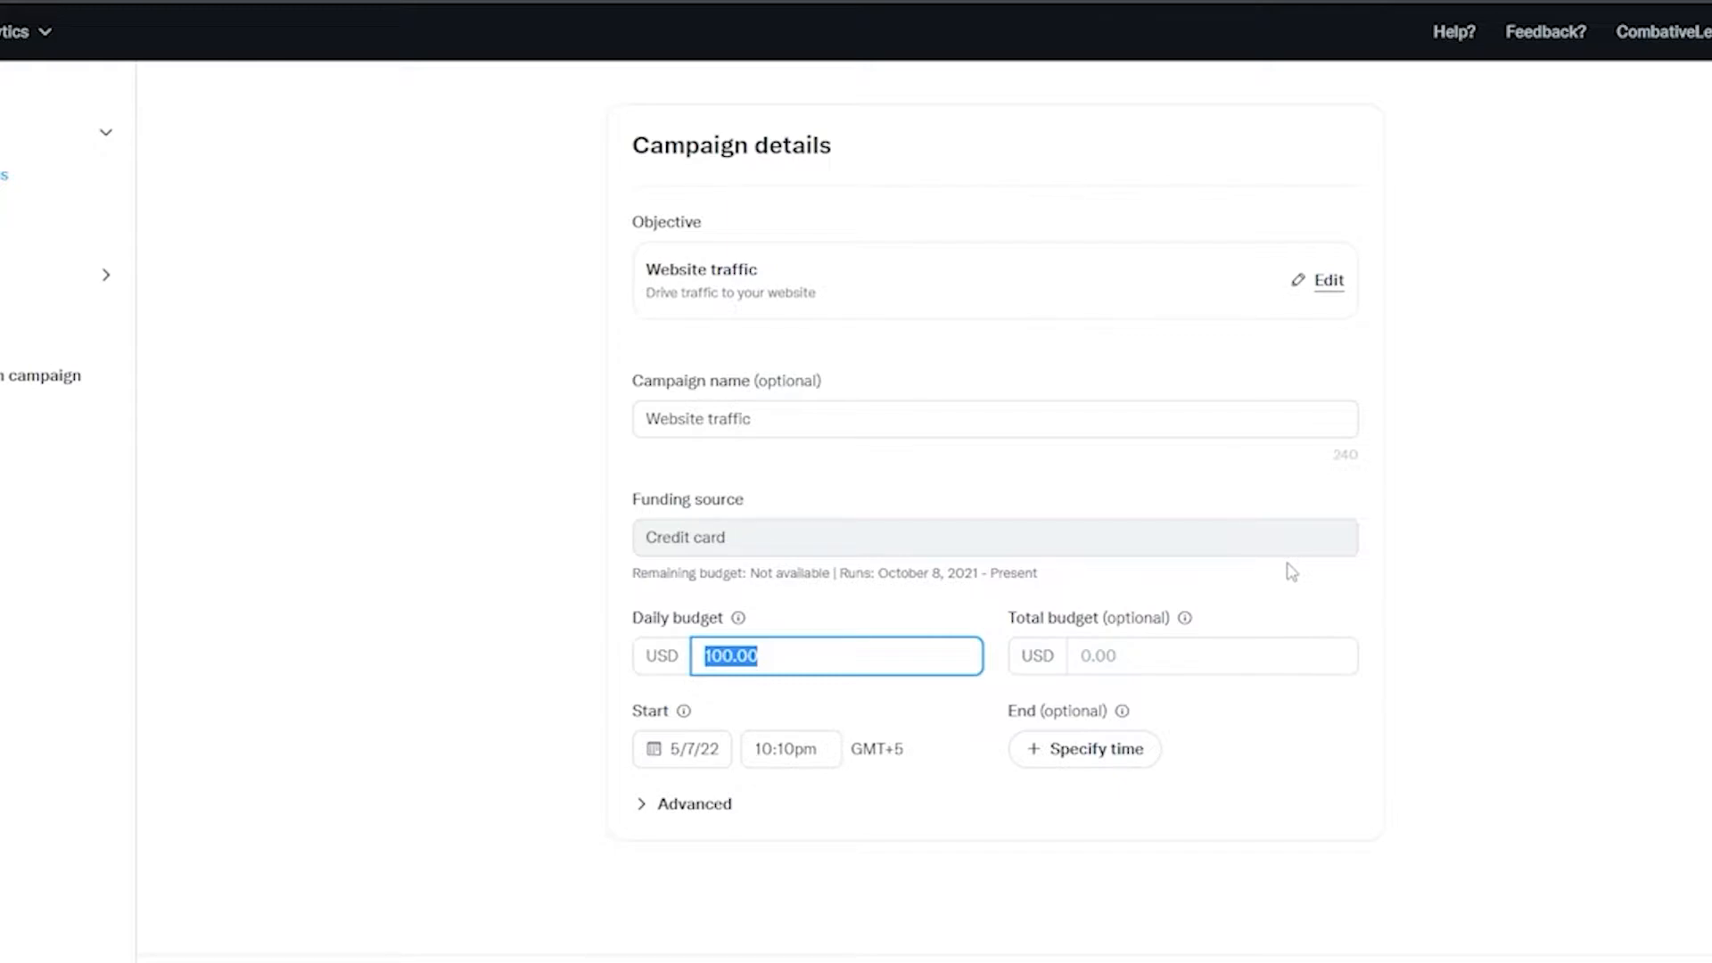
{"action": "type", "text": "20"}
{"action": "left_click", "coordinate": [1498, 610]}
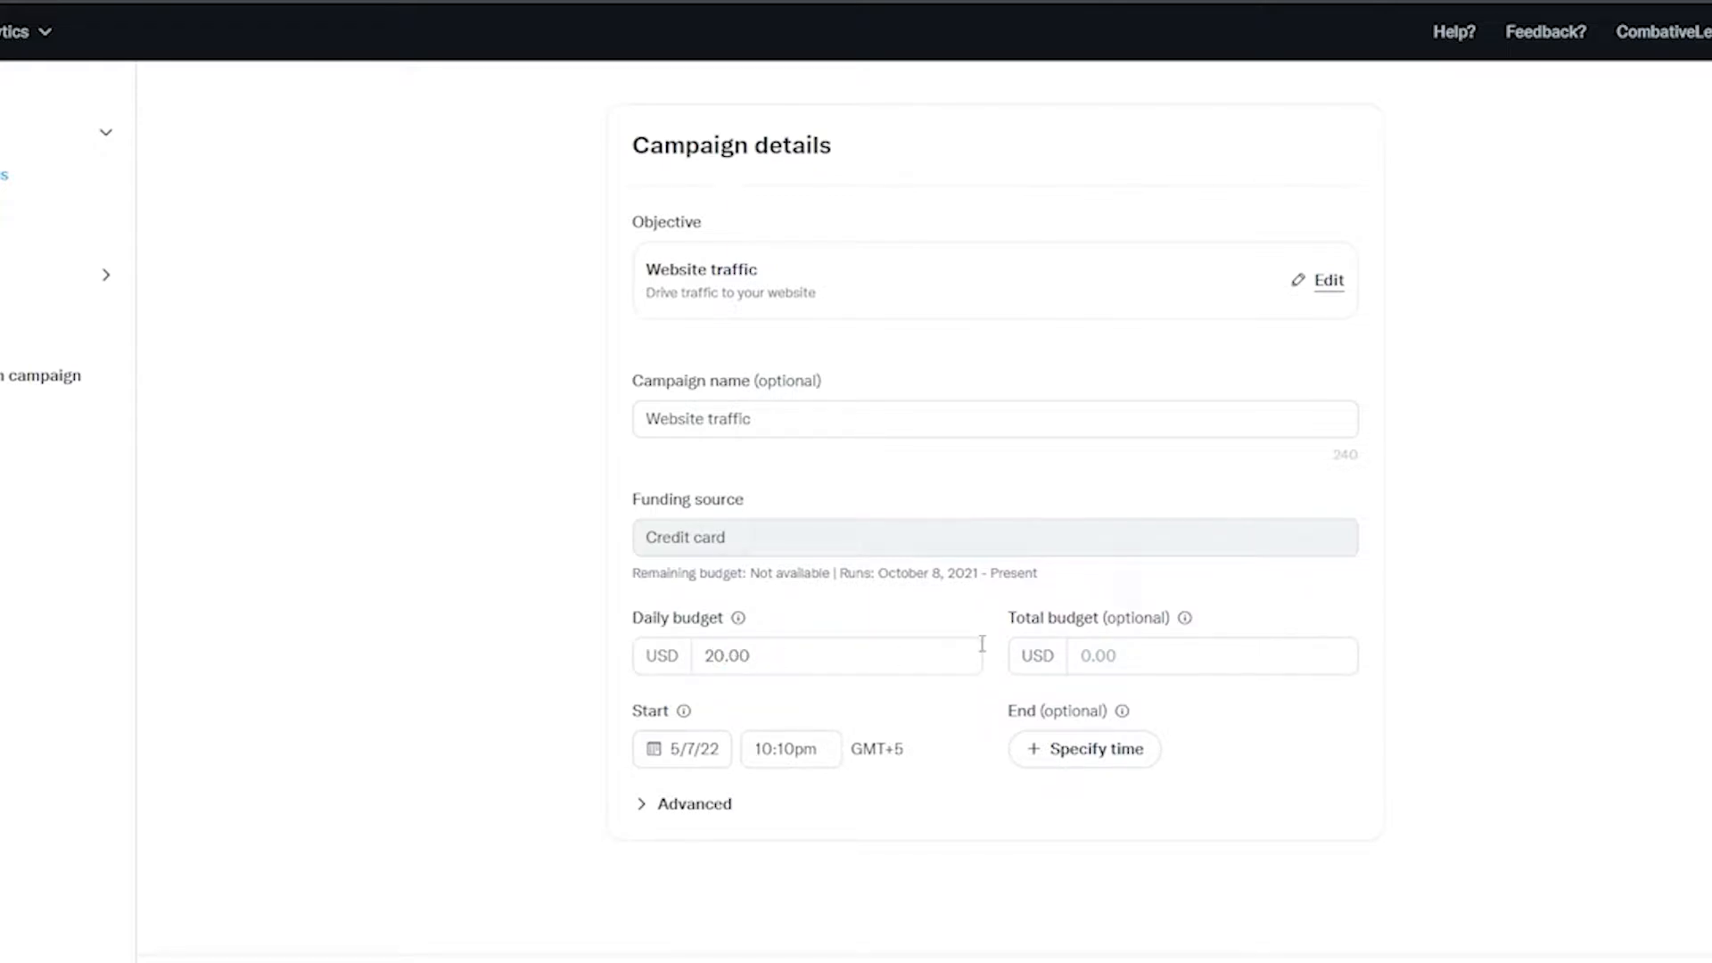
Check the explanation of the campaign's total budget and set that budget to 1,000.00 USD.
{"action": "left_click", "coordinate": [1184, 618]}
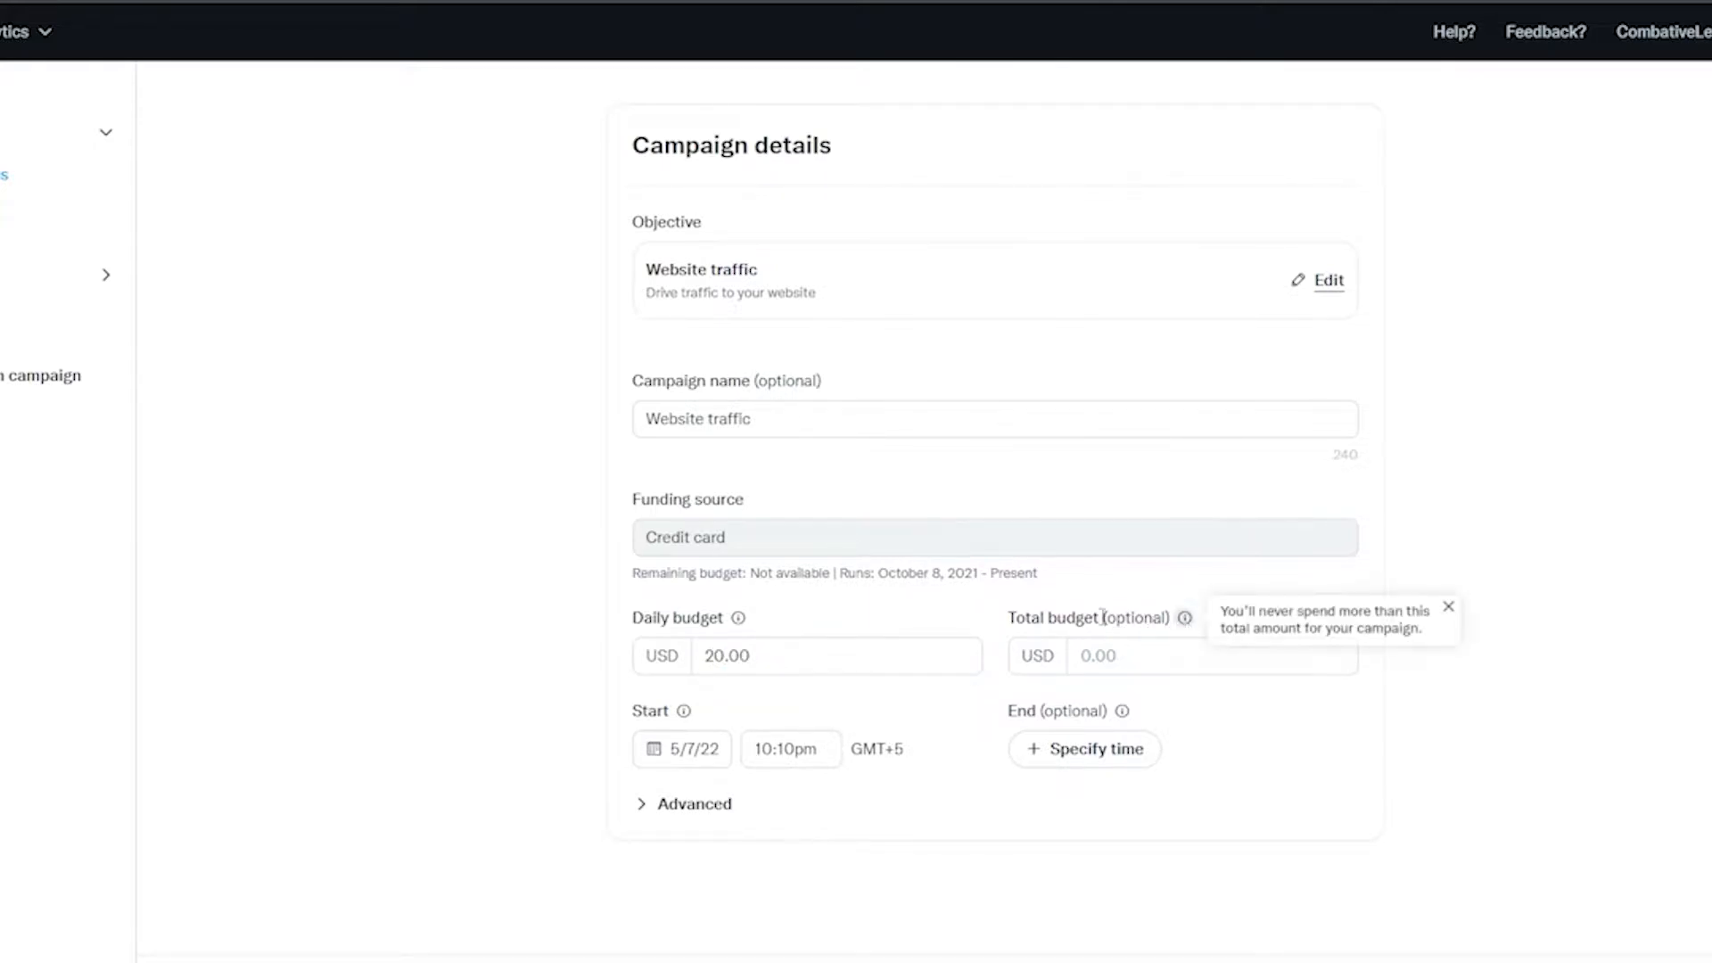
{"action": "left_click", "coordinate": [1169, 649]}
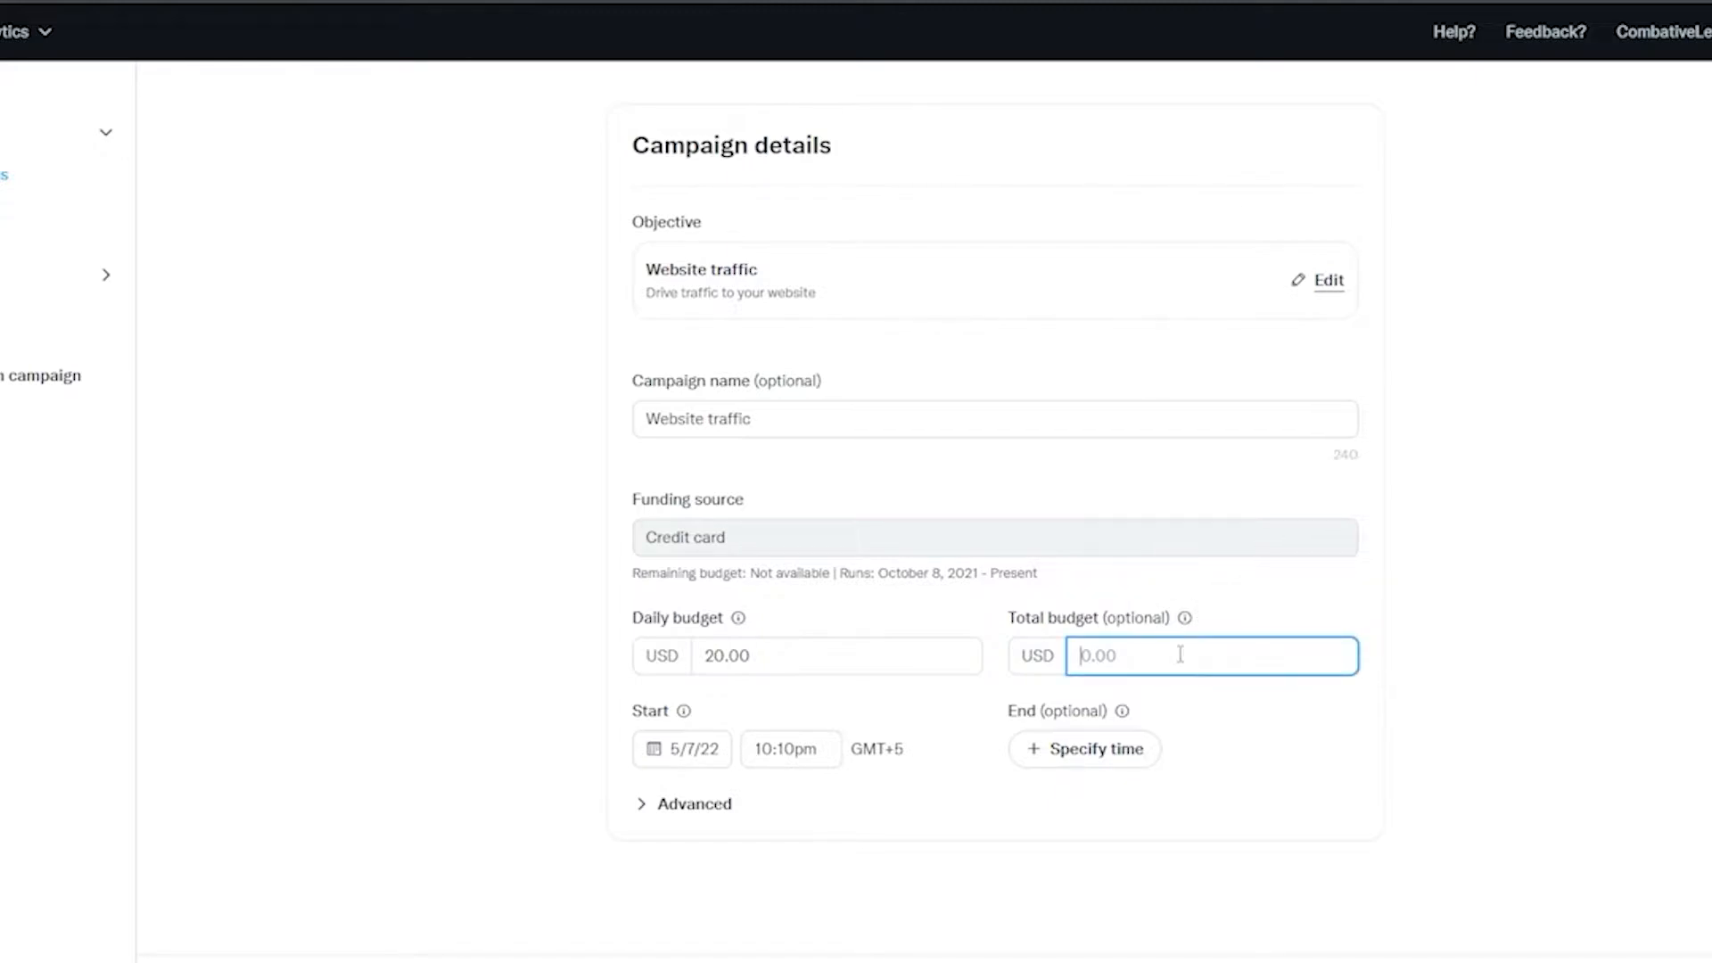
{"action": "left_click", "coordinate": [1229, 636]}
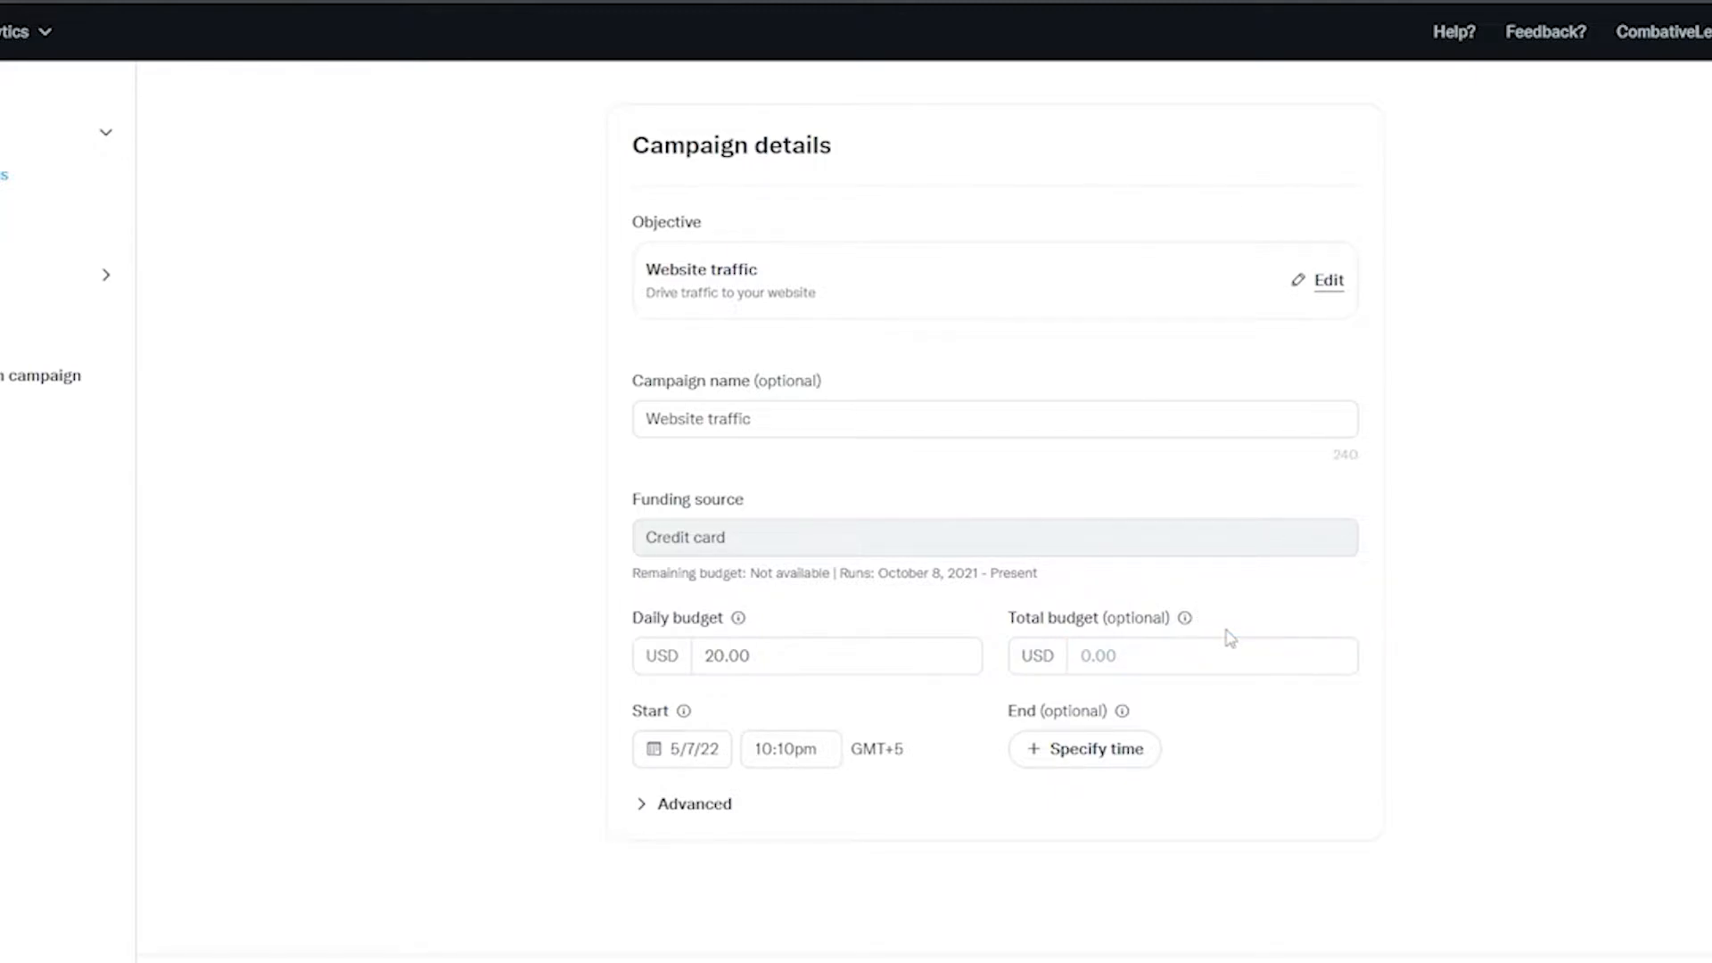
{"action": "left_click", "coordinate": [1102, 656]}
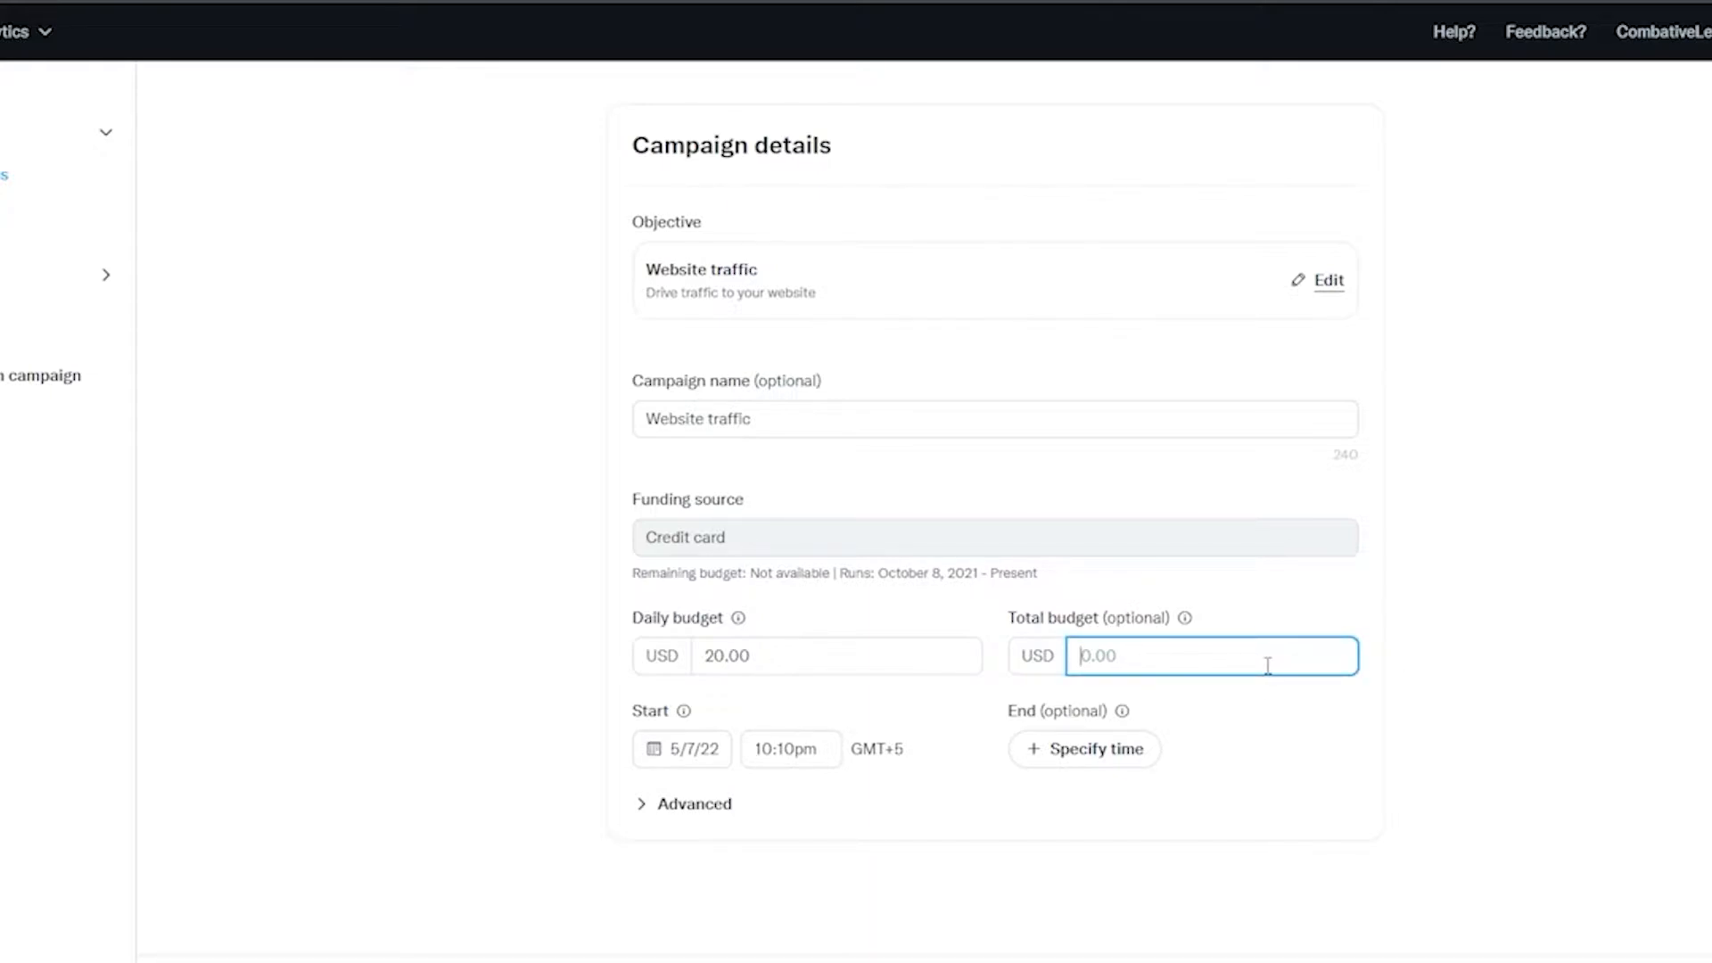
{"action": "type", "text": "1000"}
{"action": "left_click", "coordinate": [1148, 600]}
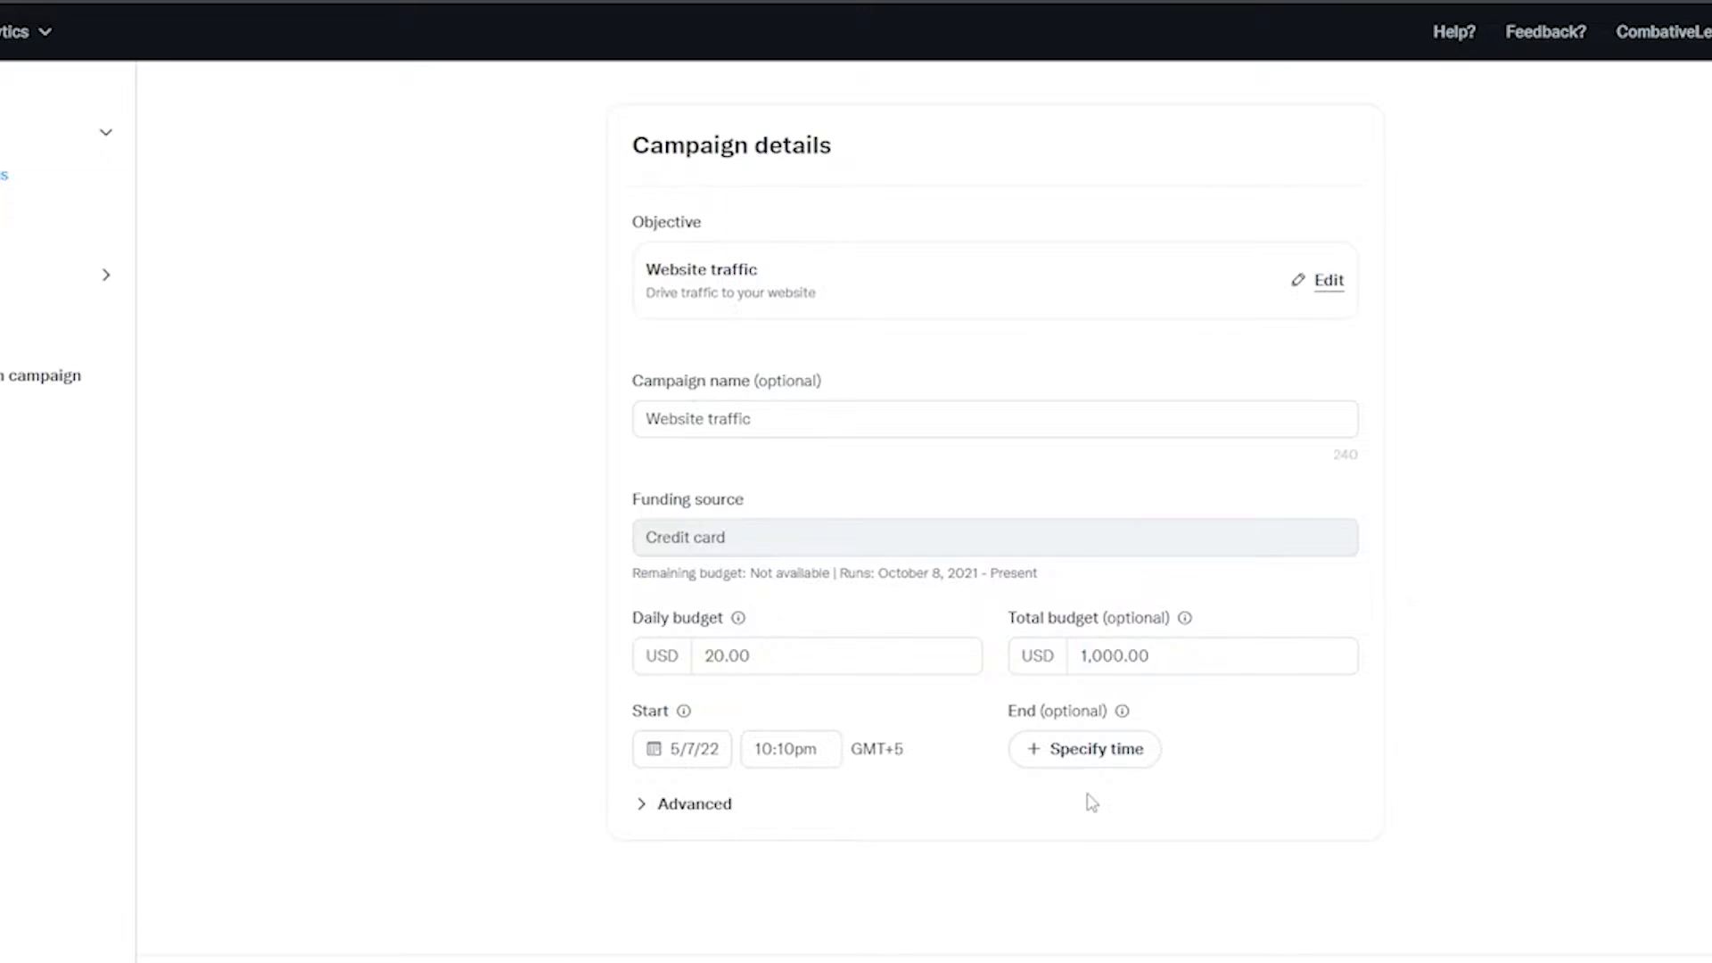
Check the campaign's advanced pacing options without changing them and proceed to the ad group details.
{"action": "left_click", "coordinate": [645, 807]}
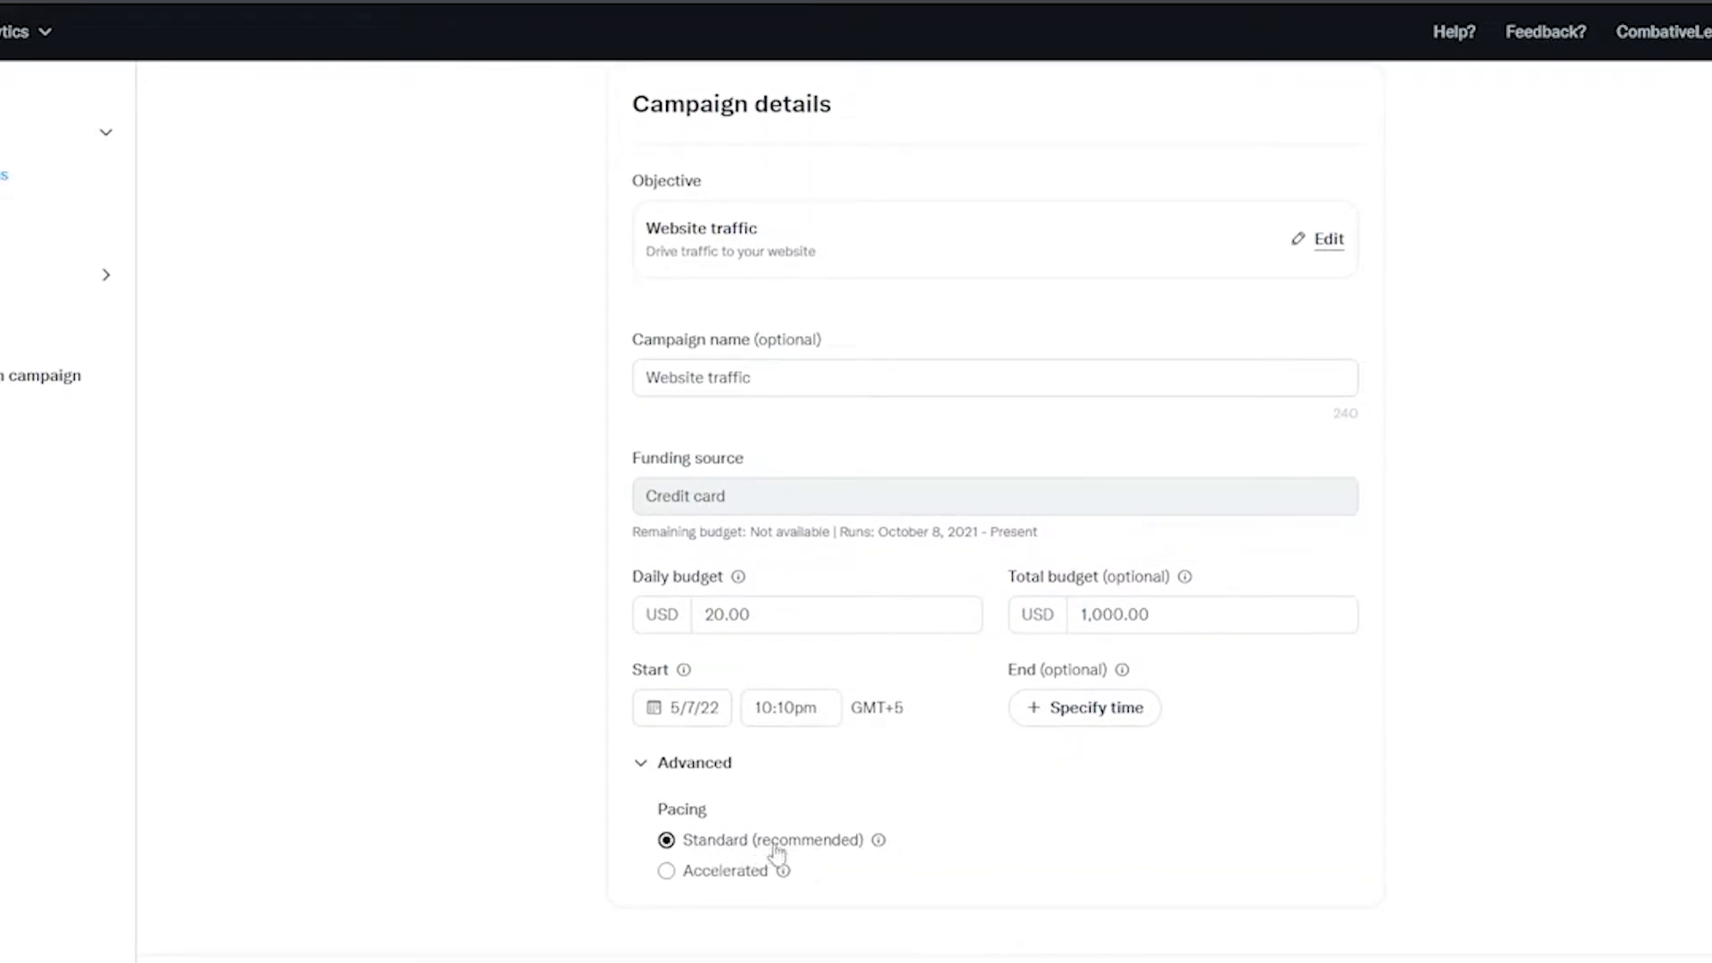
{"action": "left_click", "coordinate": [664, 774]}
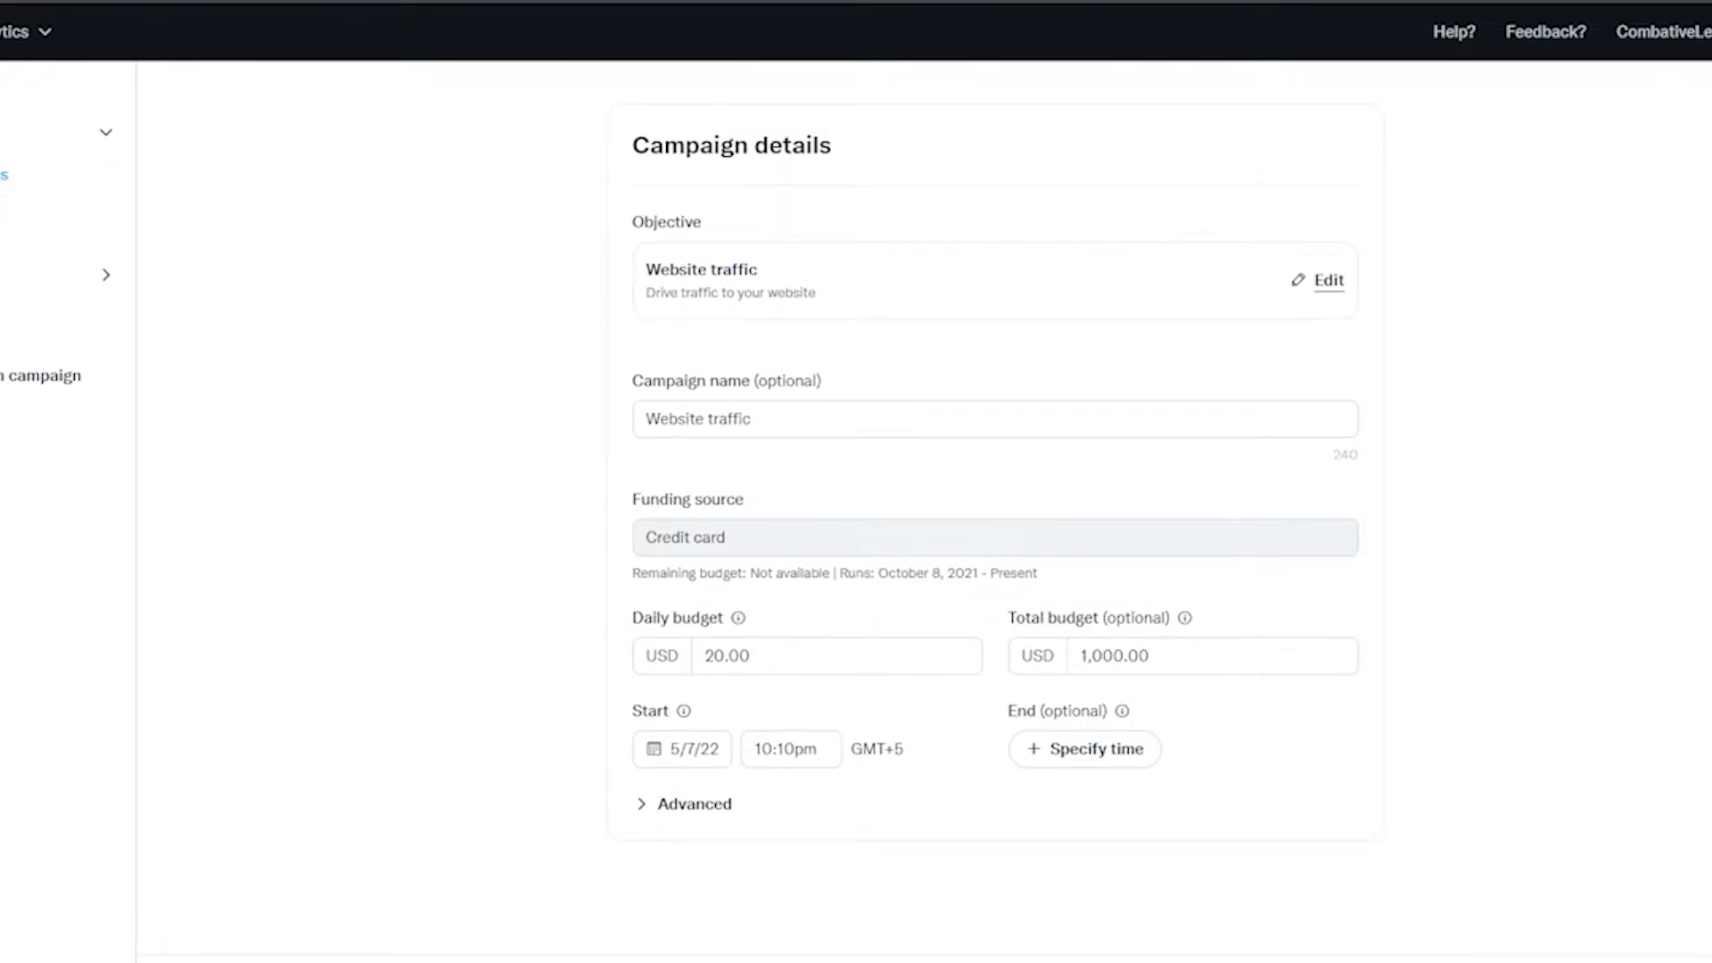
{"action": "left_click", "coordinate": [1704, 960]}
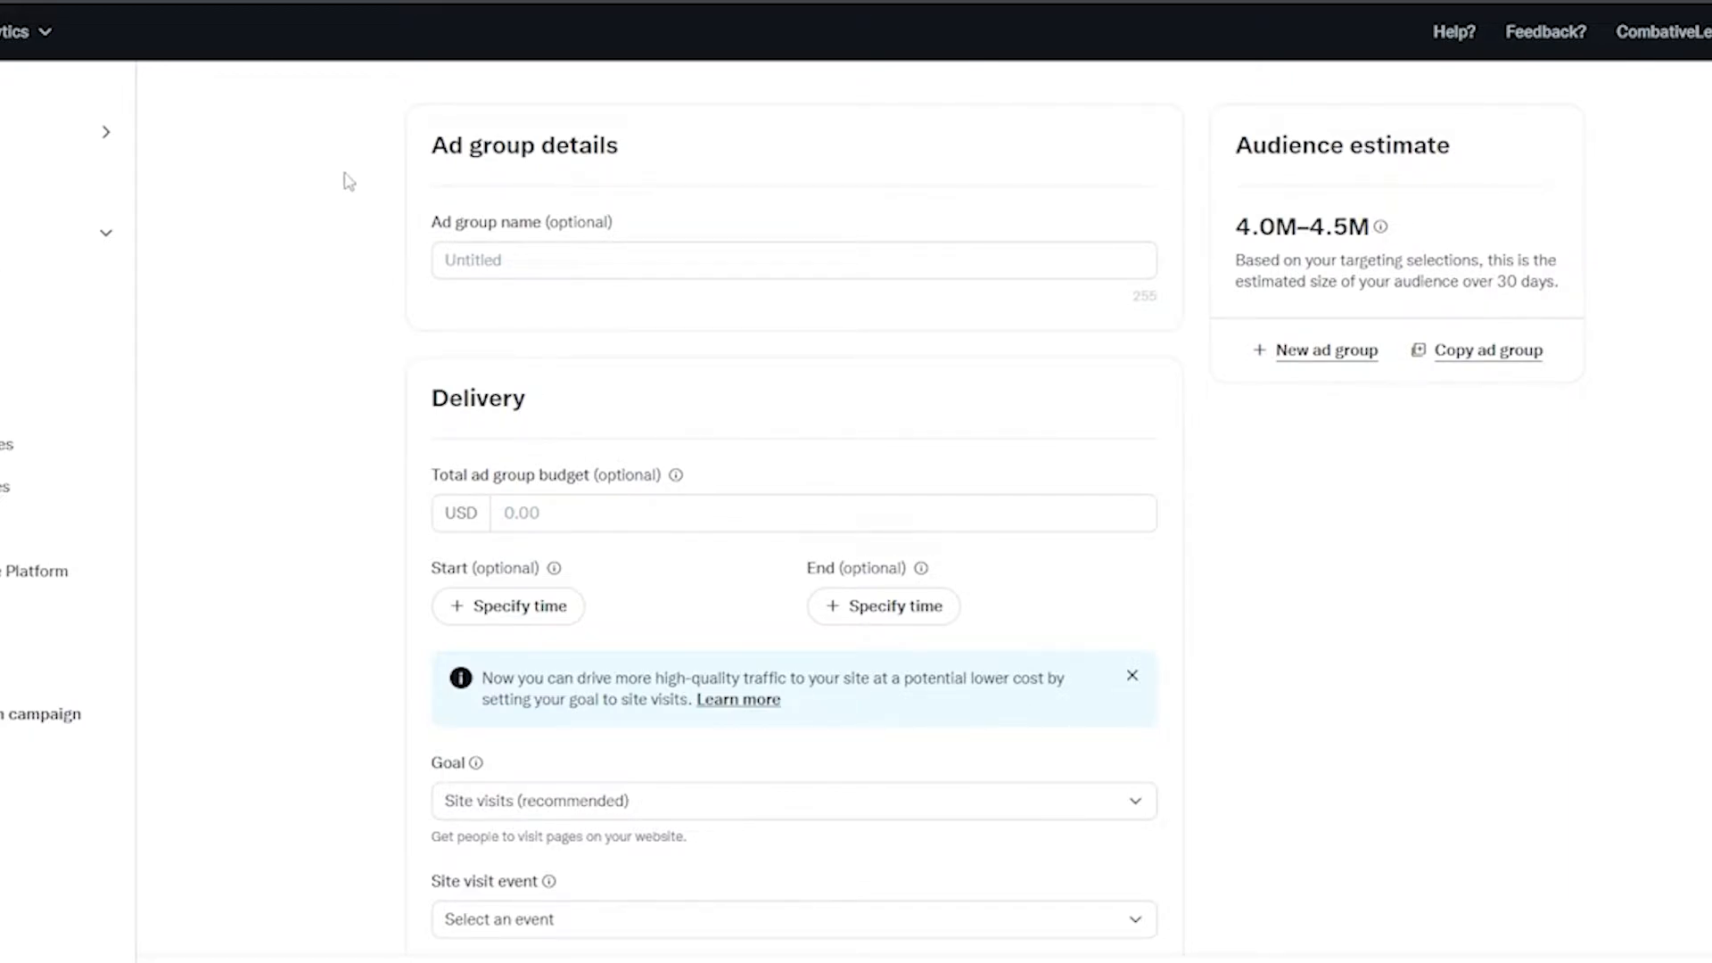
Name the ad group "Website traffic Group".
{"action": "left_click", "coordinate": [524, 259]}
{"action": "type", "text": "Website traffic"}
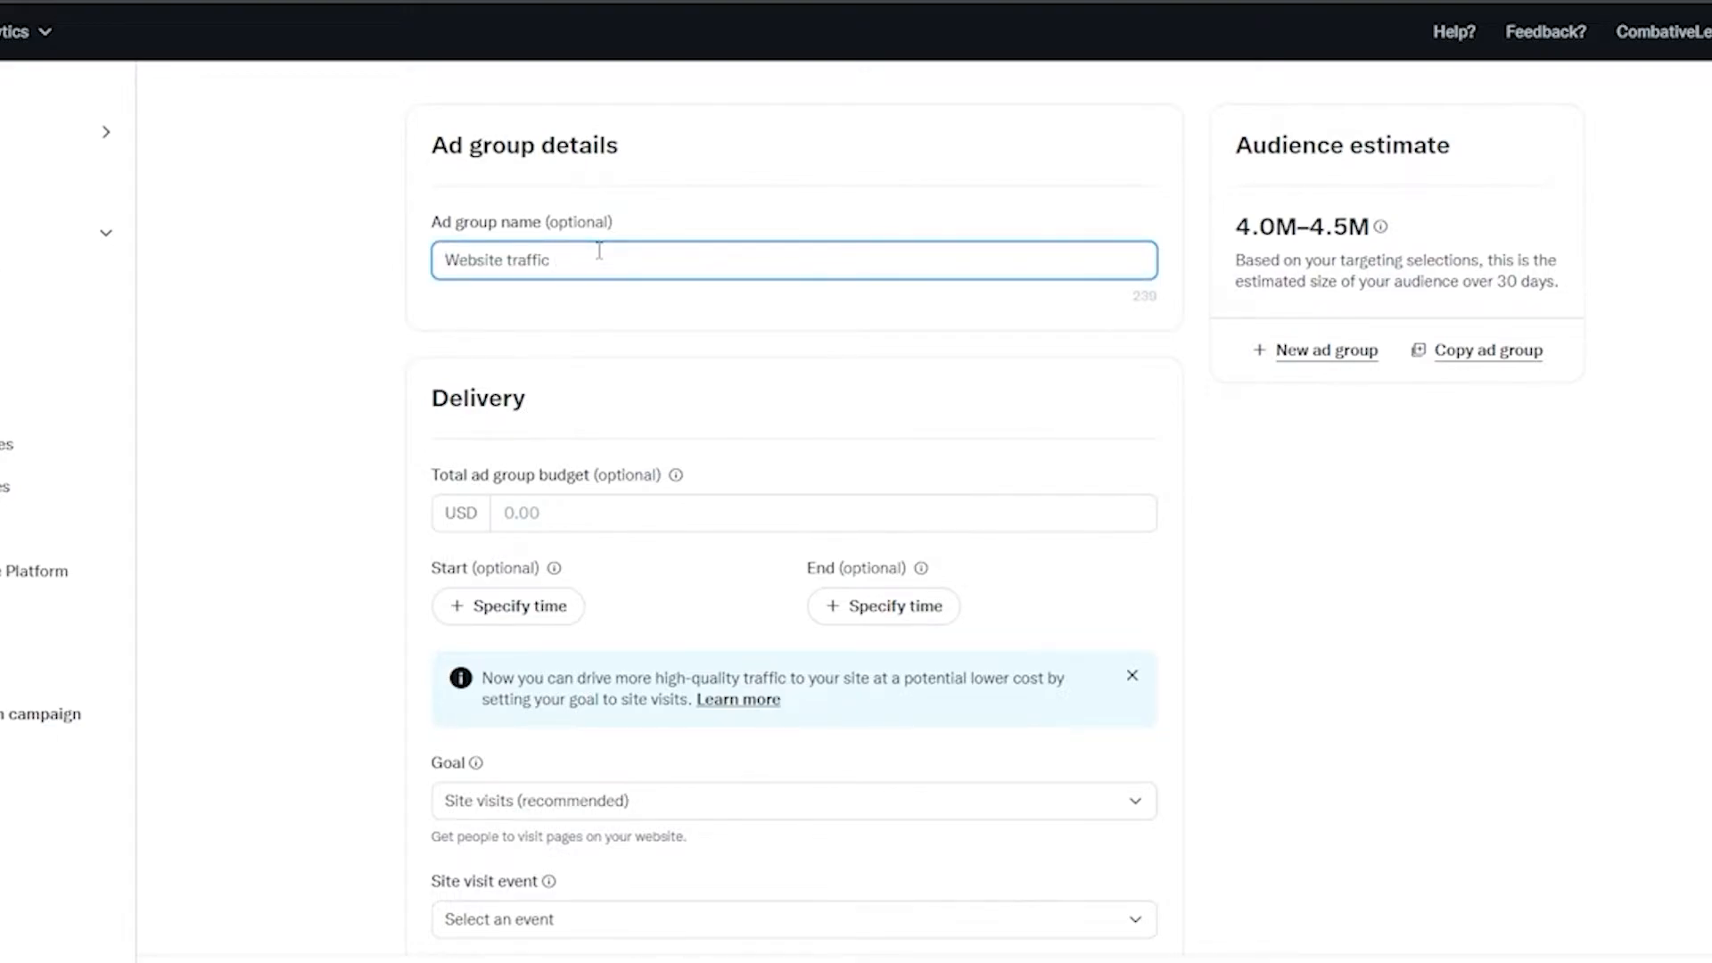
{"action": "type", "text": " Group"}
{"action": "left_click_drag", "start_coordinate": [428, 399], "coordinate": [538, 412]}
{"action": "left_click", "coordinate": [535, 401]}
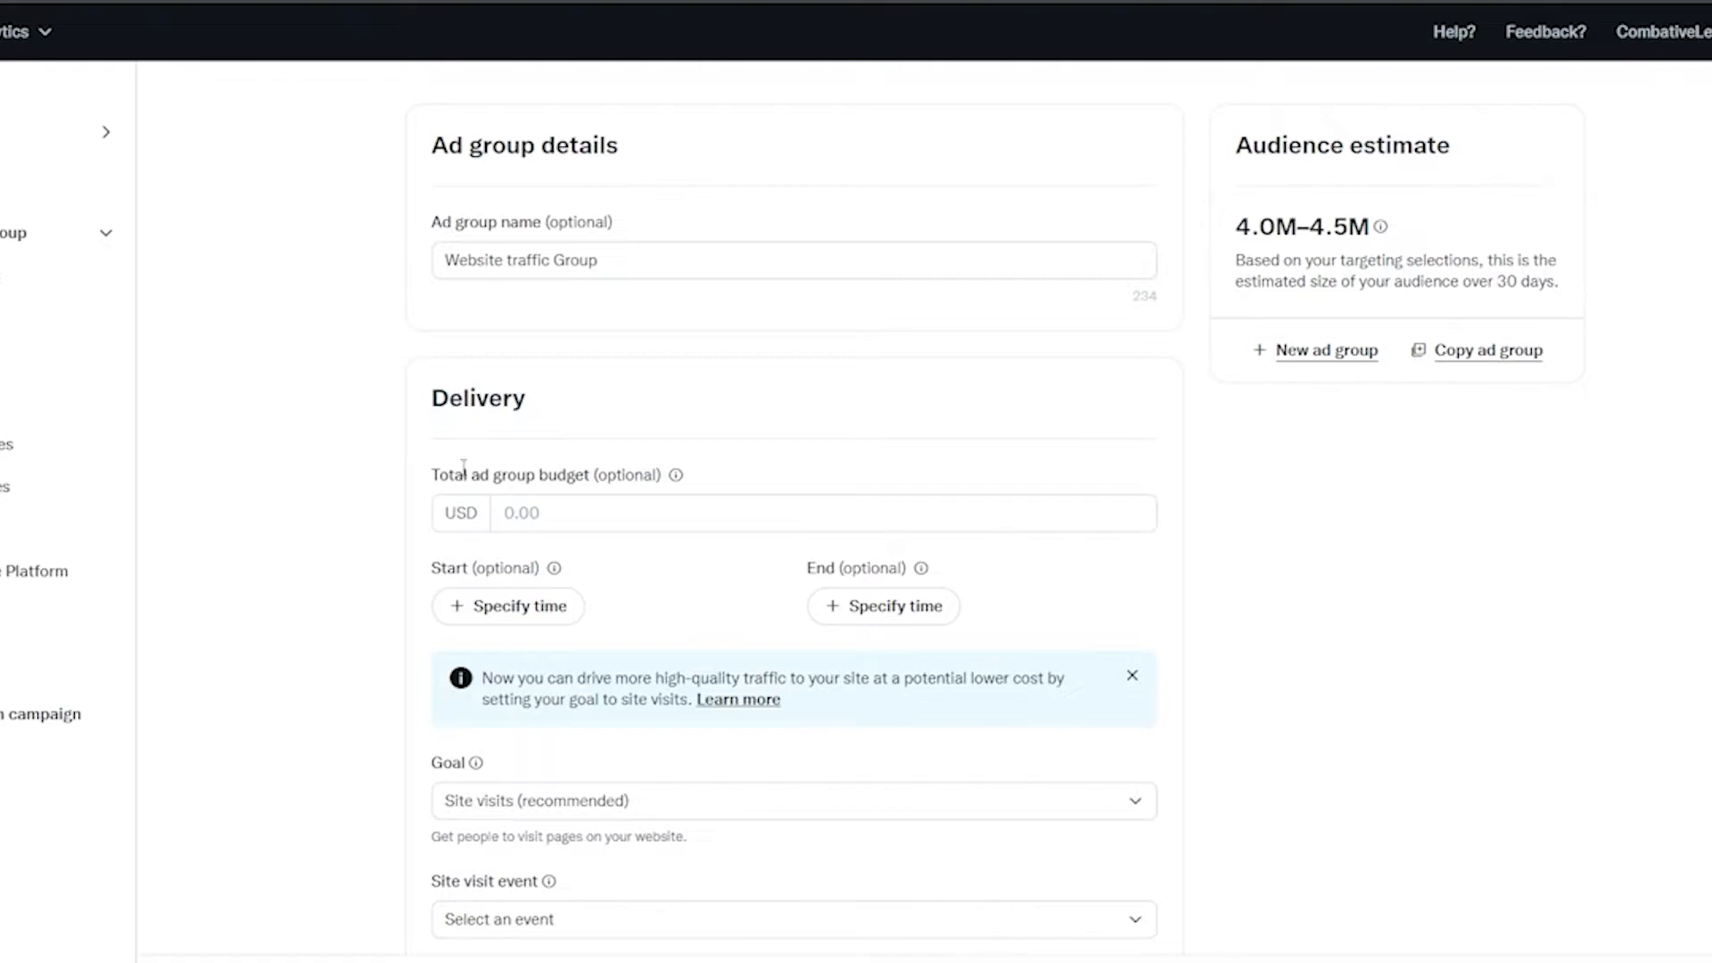
Read the explanation of the total ad group budget in the delivery settings.
{"action": "left_click_drag", "start_coordinate": [438, 477], "coordinate": [593, 479]}
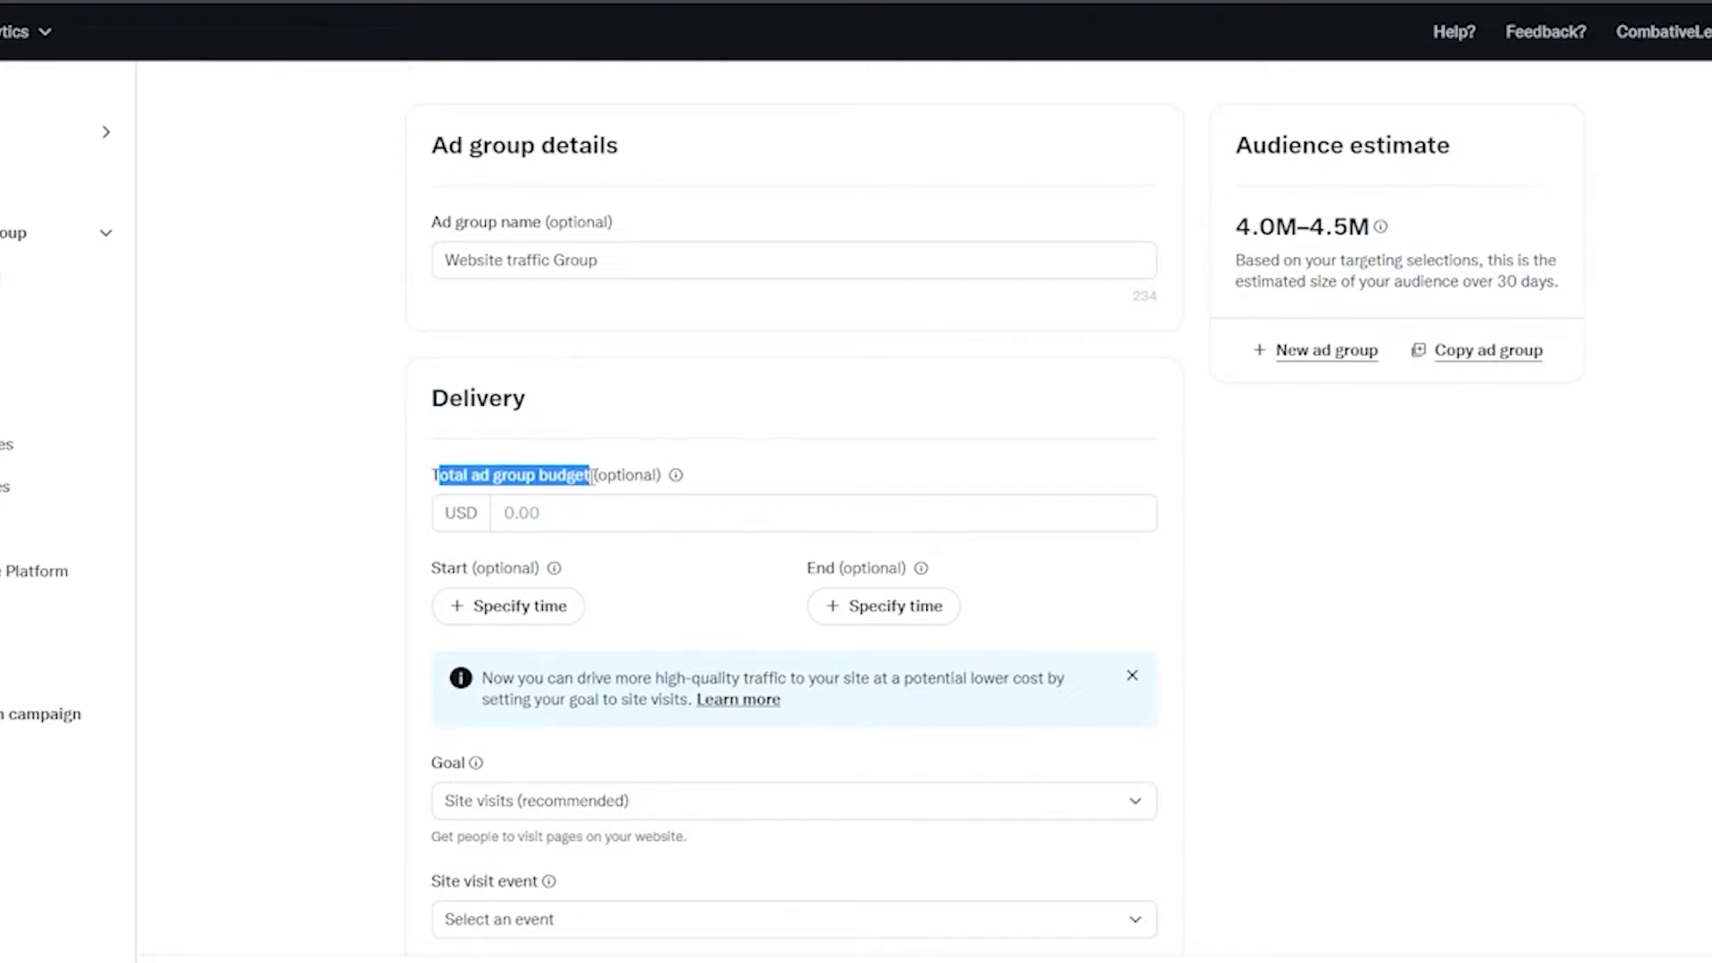
{"action": "left_click", "coordinate": [683, 475]}
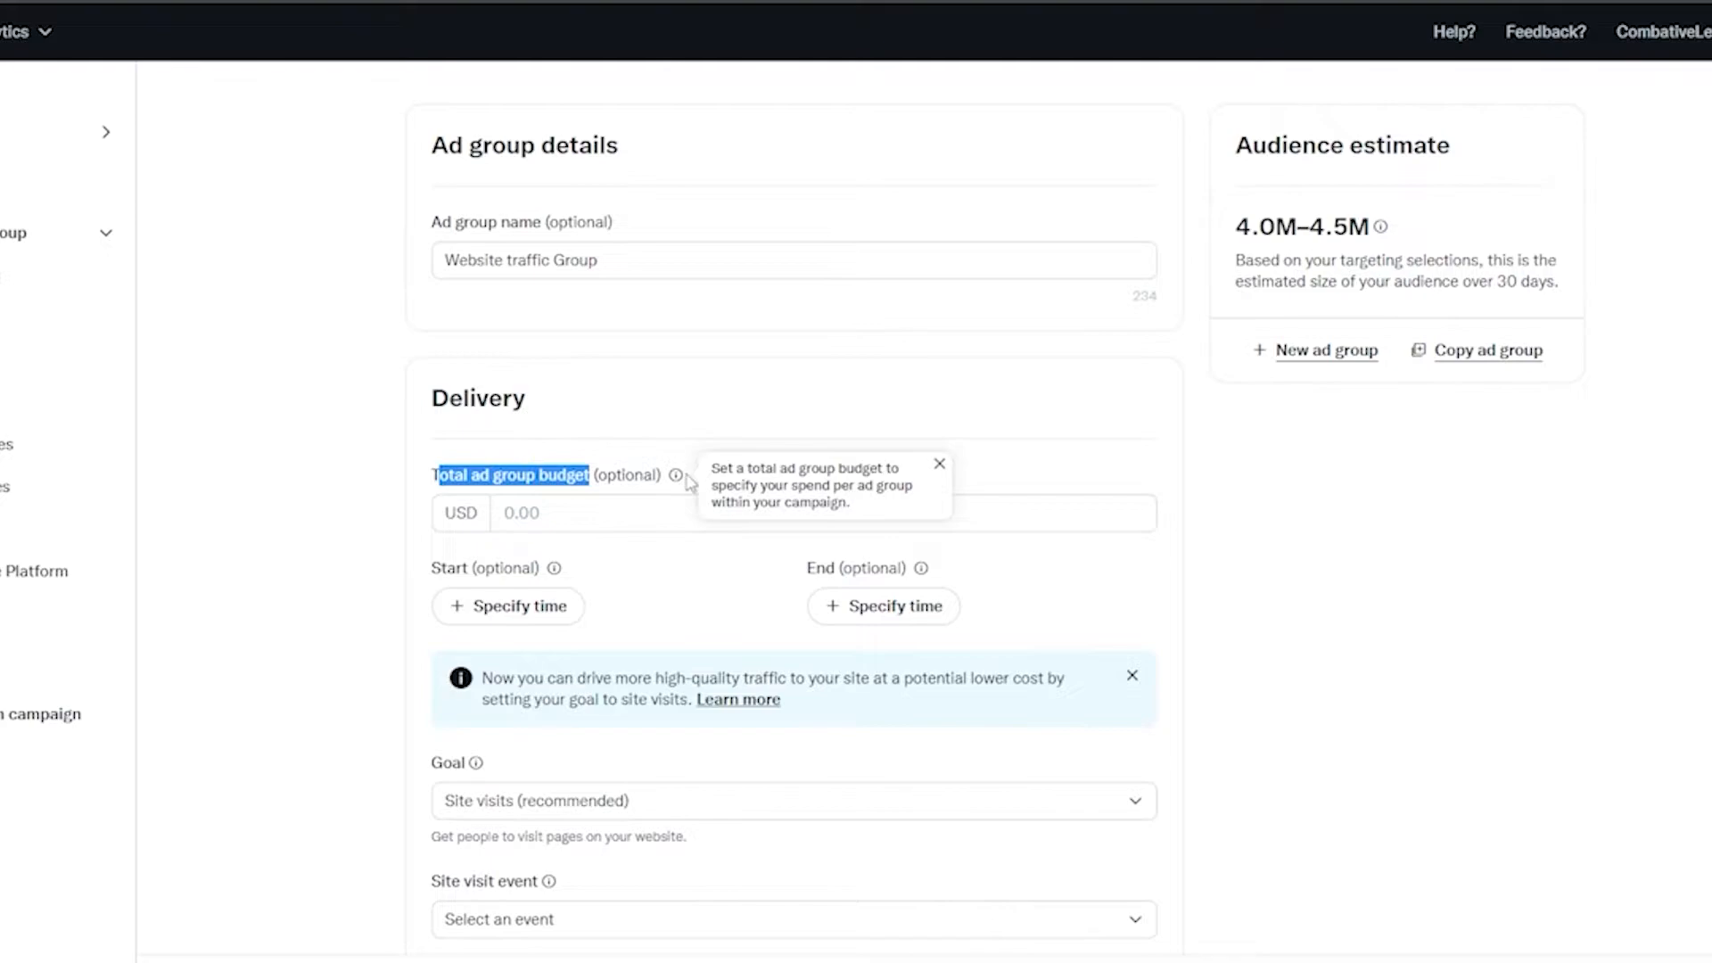
{"action": "left_click", "coordinate": [690, 482]}
{"action": "left_click", "coordinate": [943, 464]}
Select Site visits (recommended) as the ad group's delivery goal.
{"action": "scroll", "coordinate": [515, 390], "scroll_direction": "down", "scroll_amount": 1}
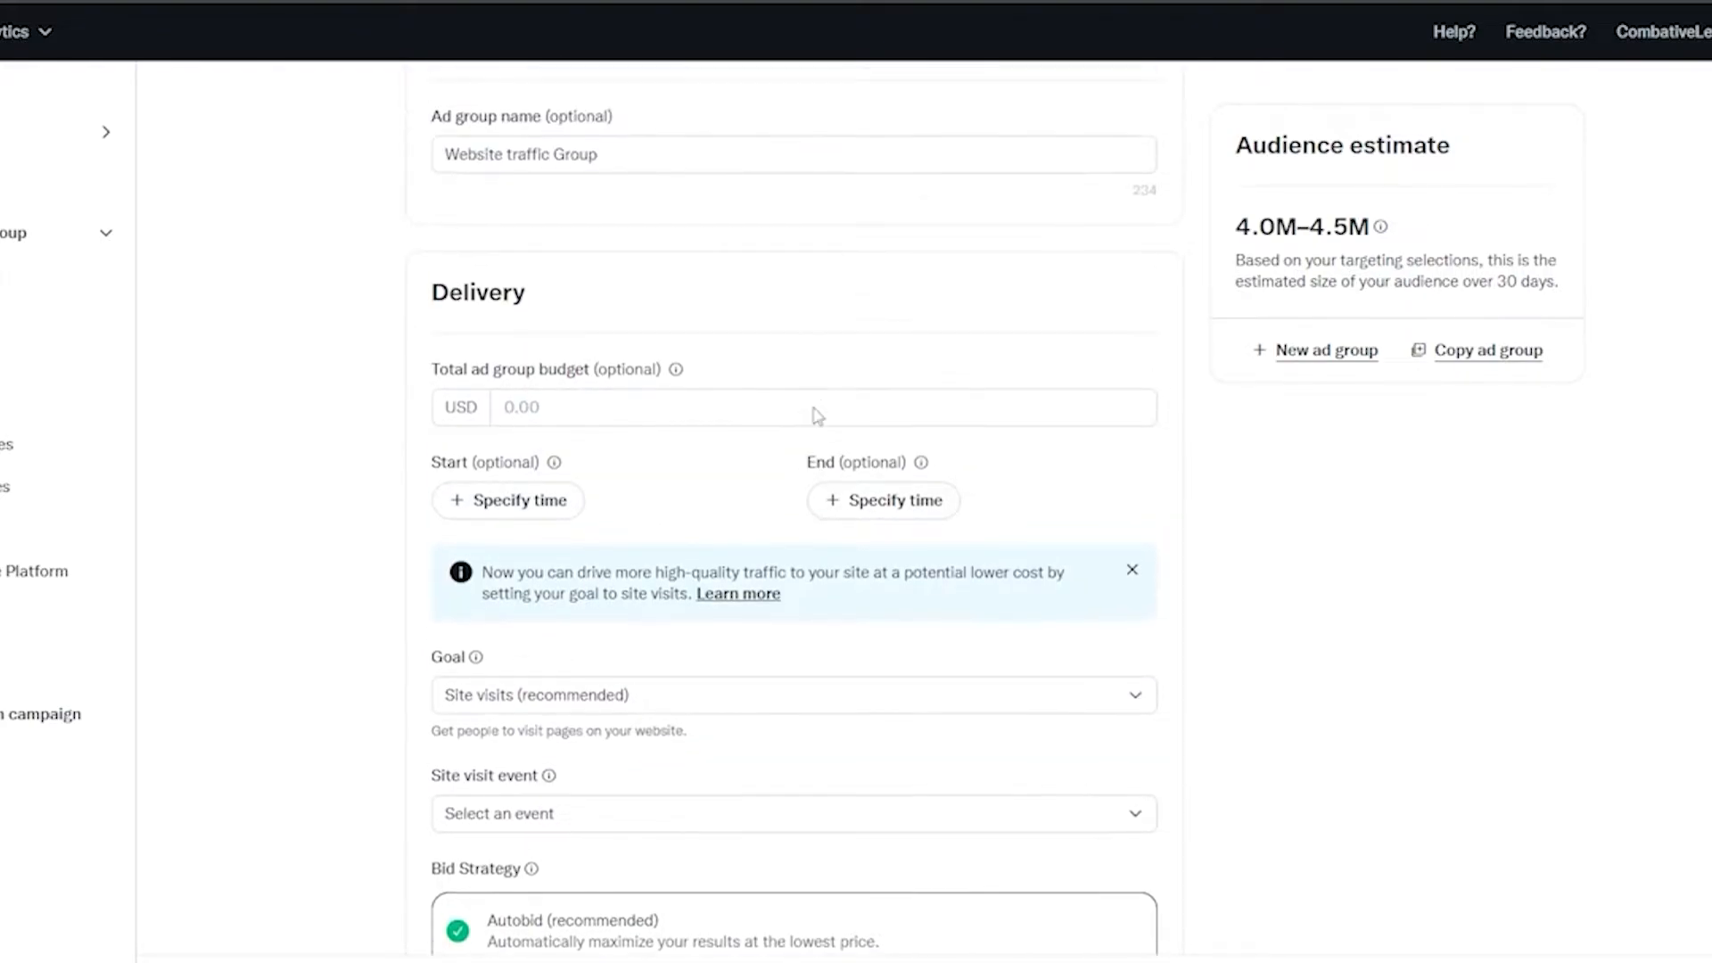
{"action": "scroll", "coordinate": [523, 482], "scroll_direction": "down", "scroll_amount": 2}
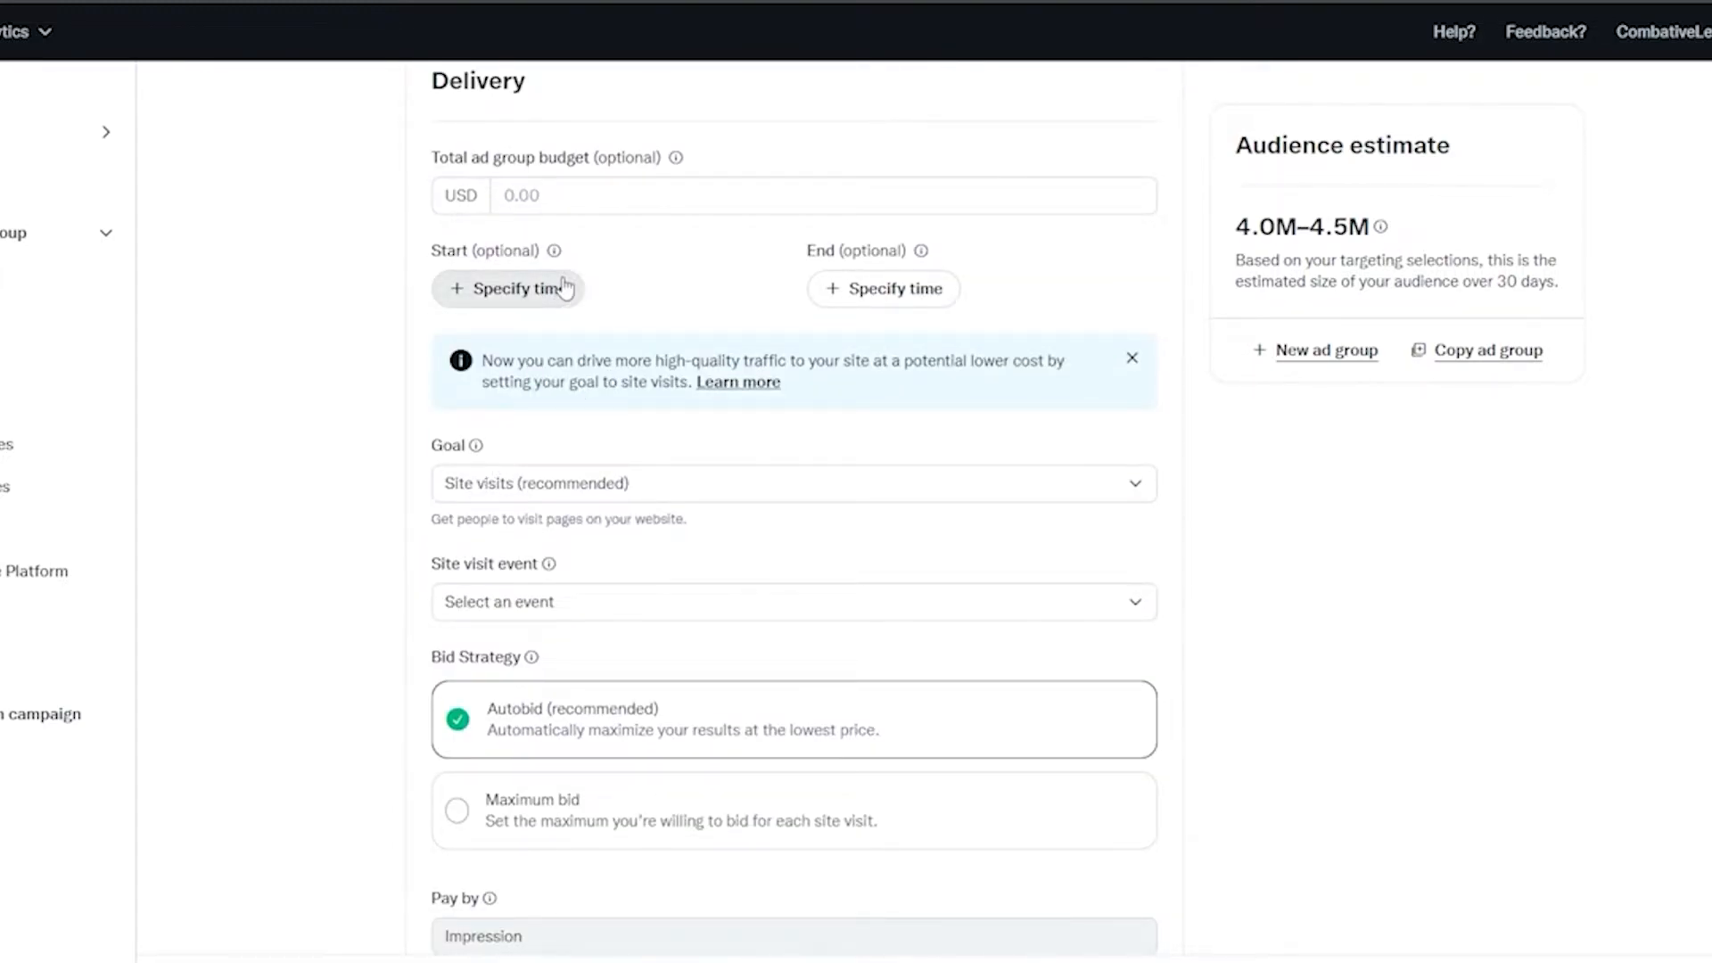
{"action": "scroll", "coordinate": [564, 287], "scroll_direction": "down", "scroll_amount": 1}
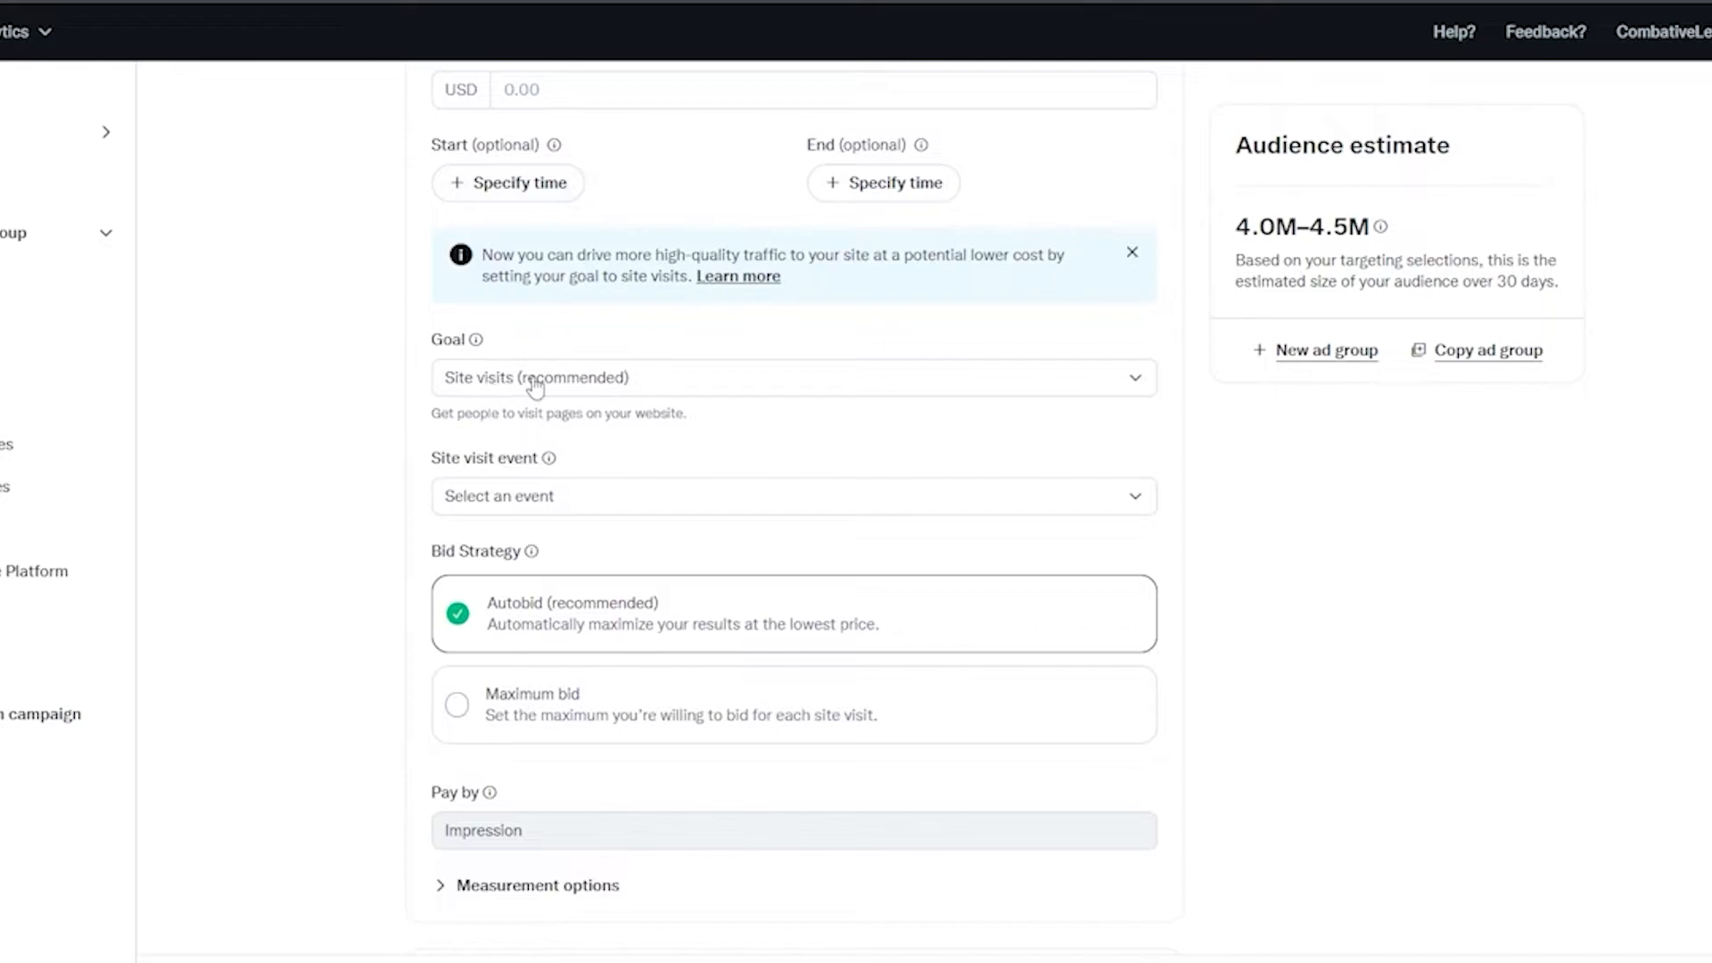
{"action": "left_click", "coordinate": [475, 397]}
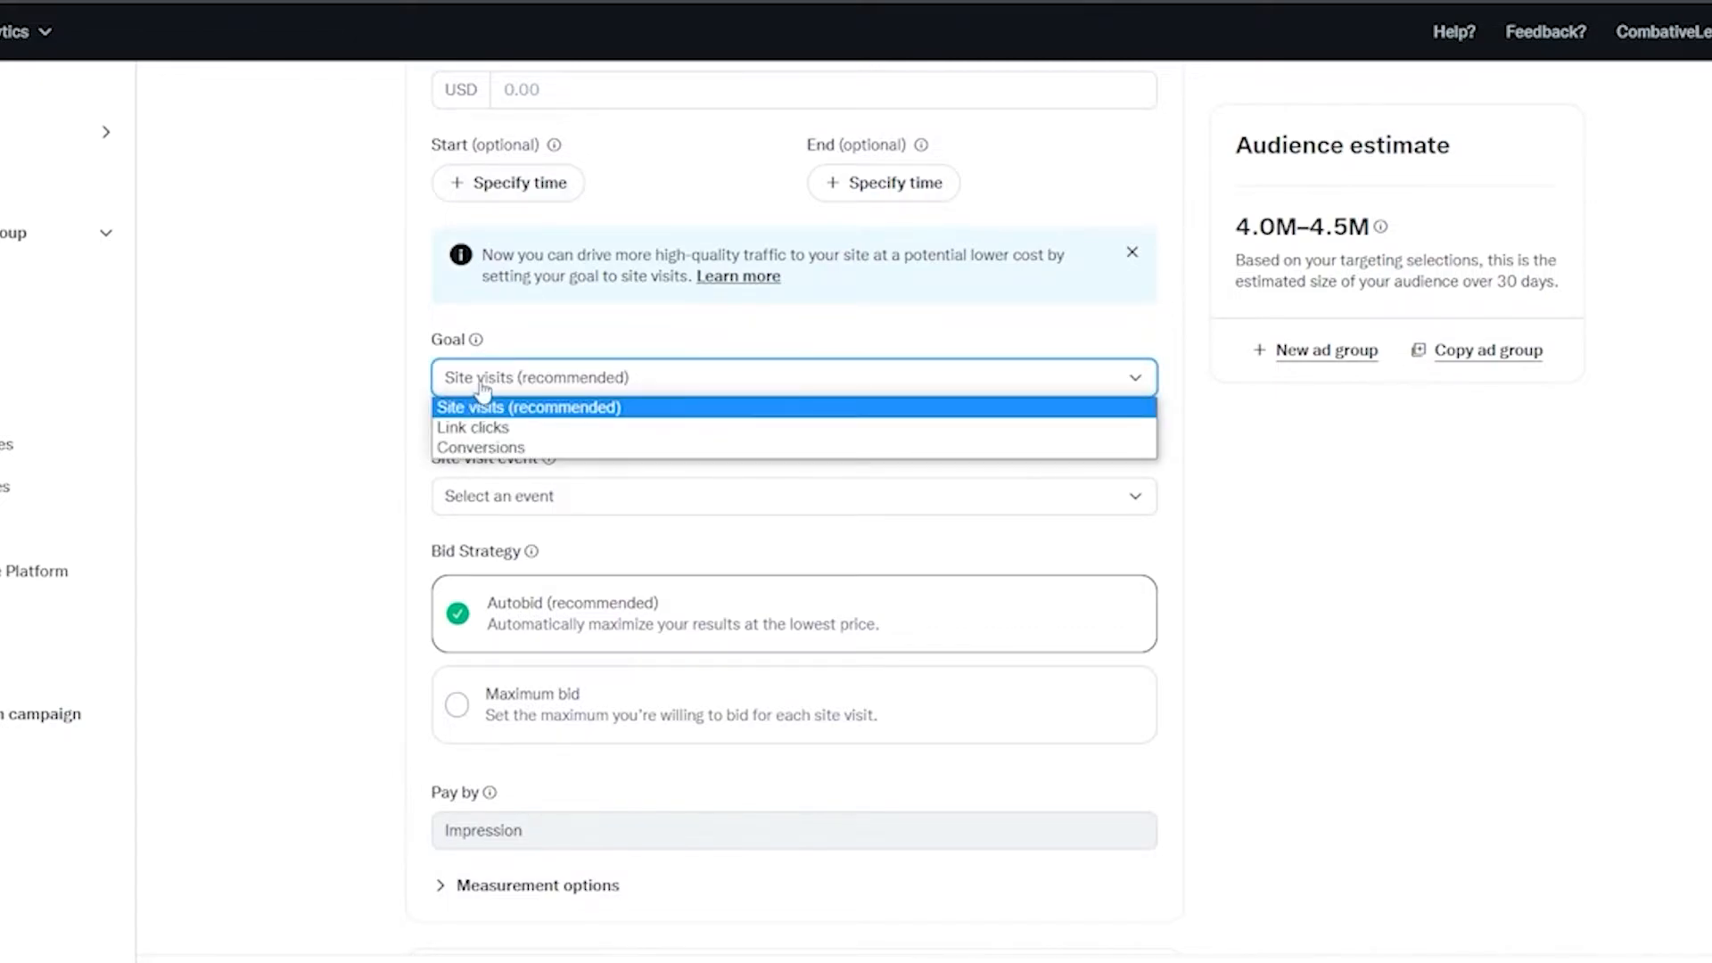
{"action": "left_click", "coordinate": [478, 407]}
Start a new site visit event with the Universal website tag as its event source and agree to the terms of use.
{"action": "left_click_drag", "start_coordinate": [432, 459], "coordinate": [533, 459]}
{"action": "left_click", "coordinate": [526, 506]}
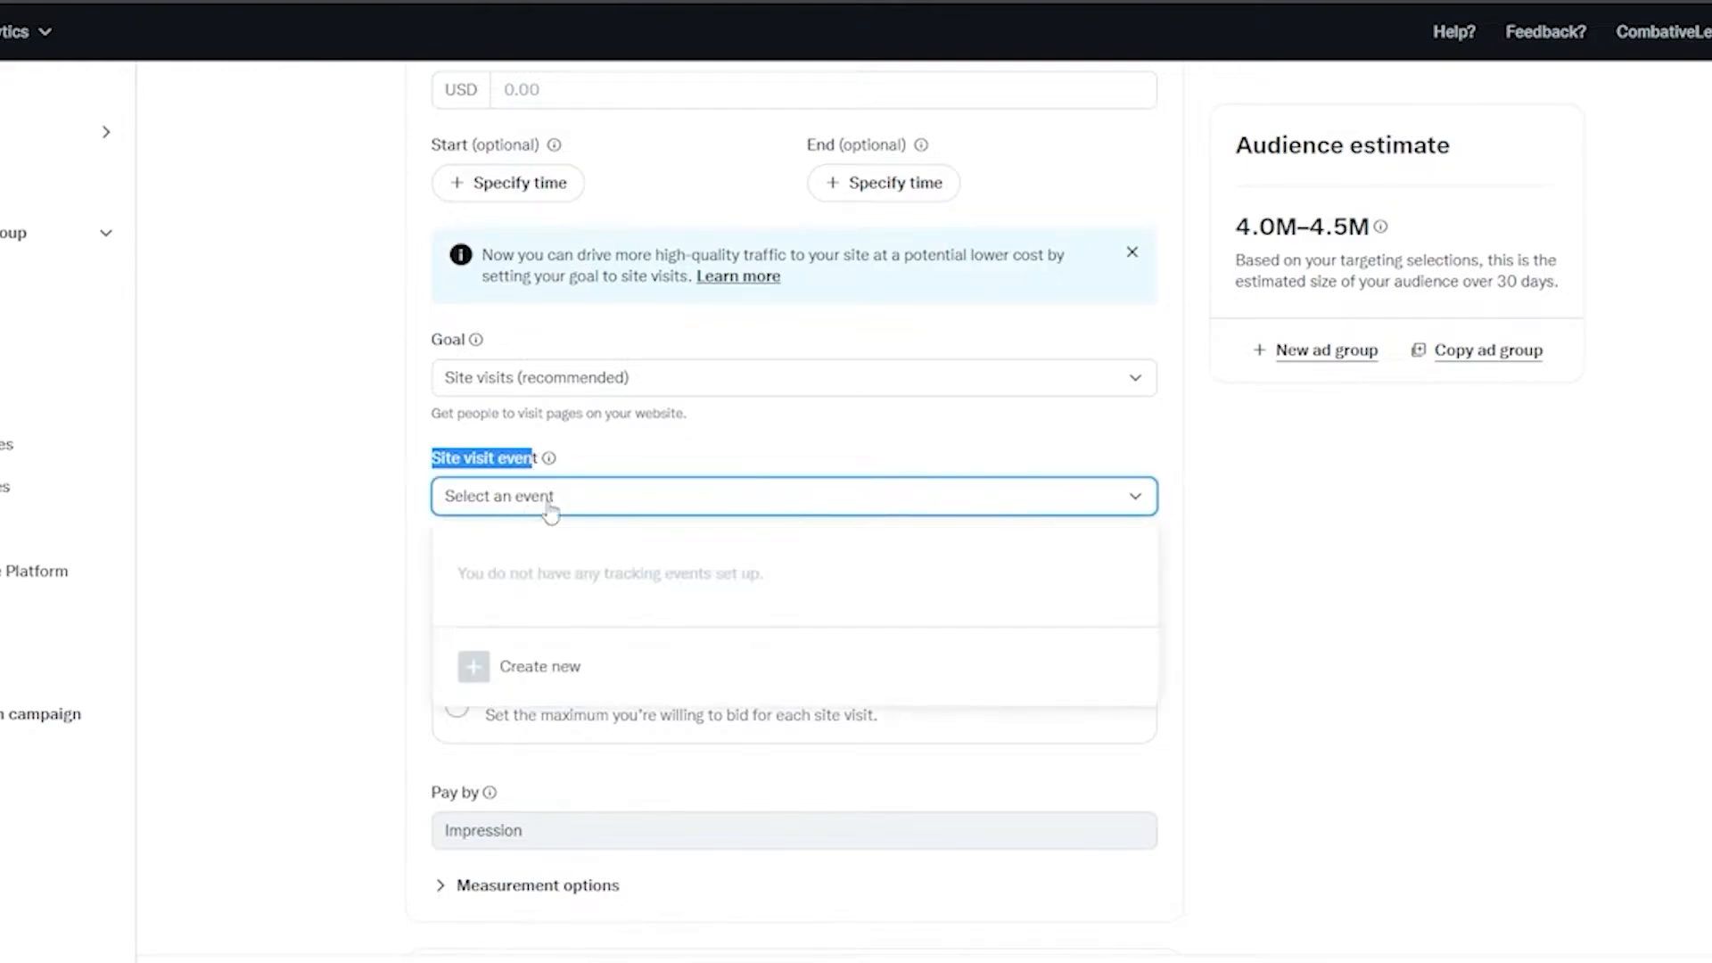
{"action": "left_click", "coordinate": [616, 499]}
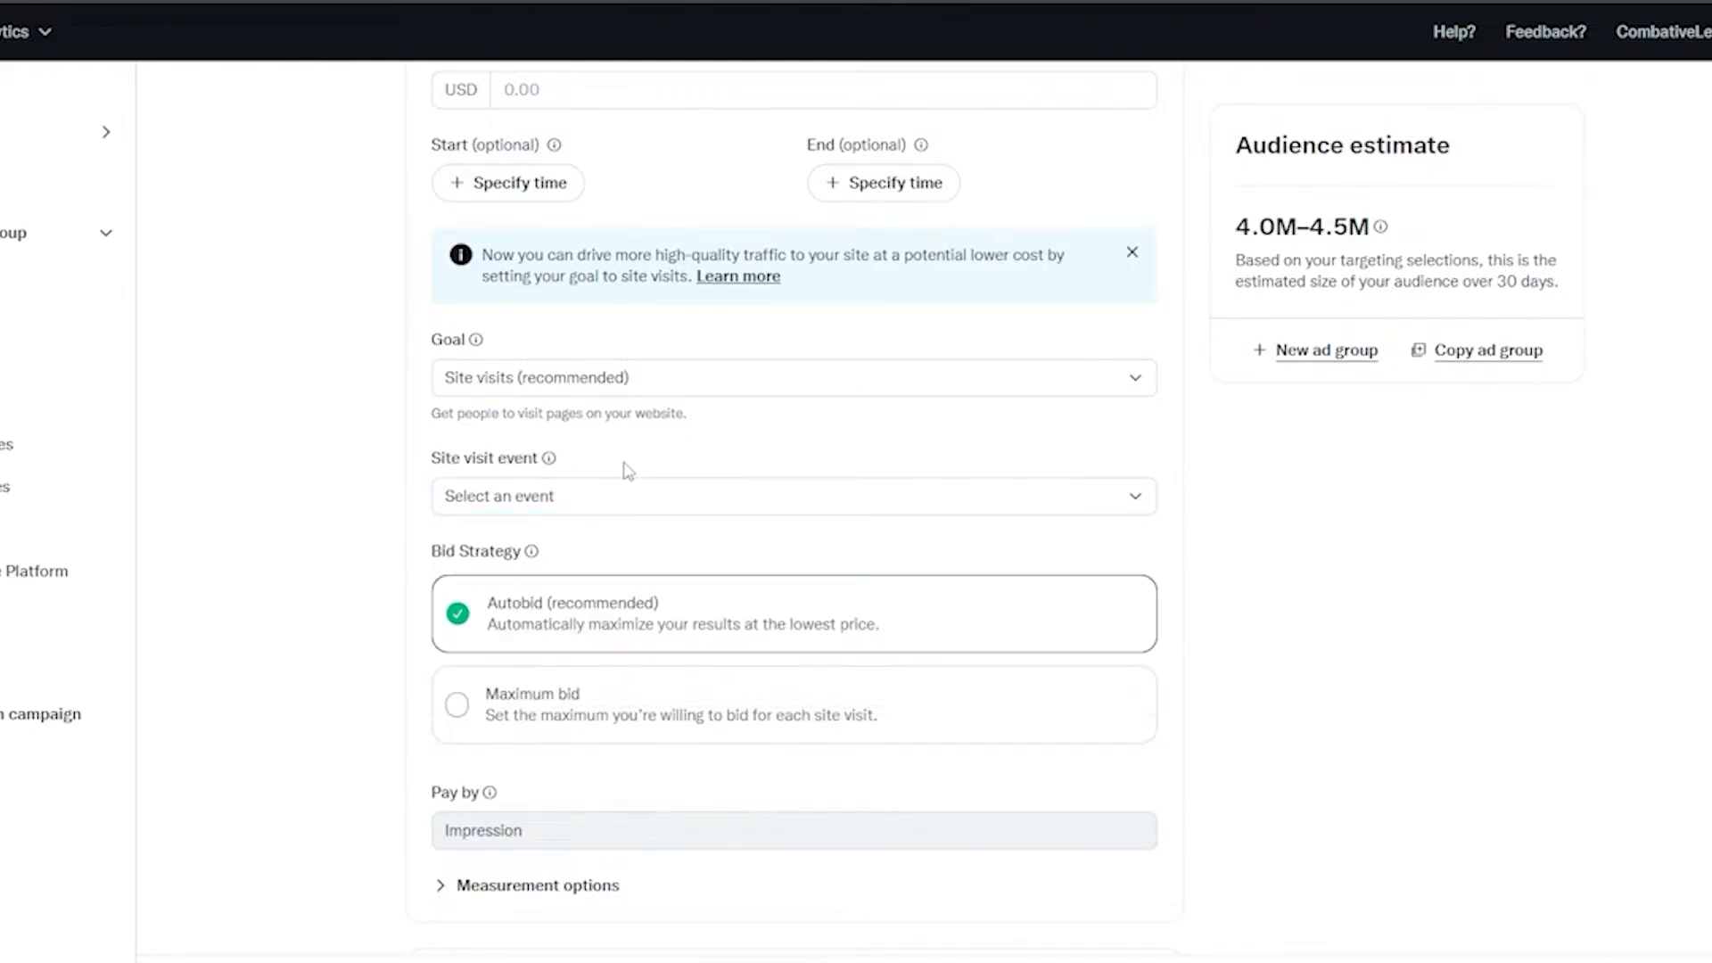
{"action": "left_click", "coordinate": [609, 505]}
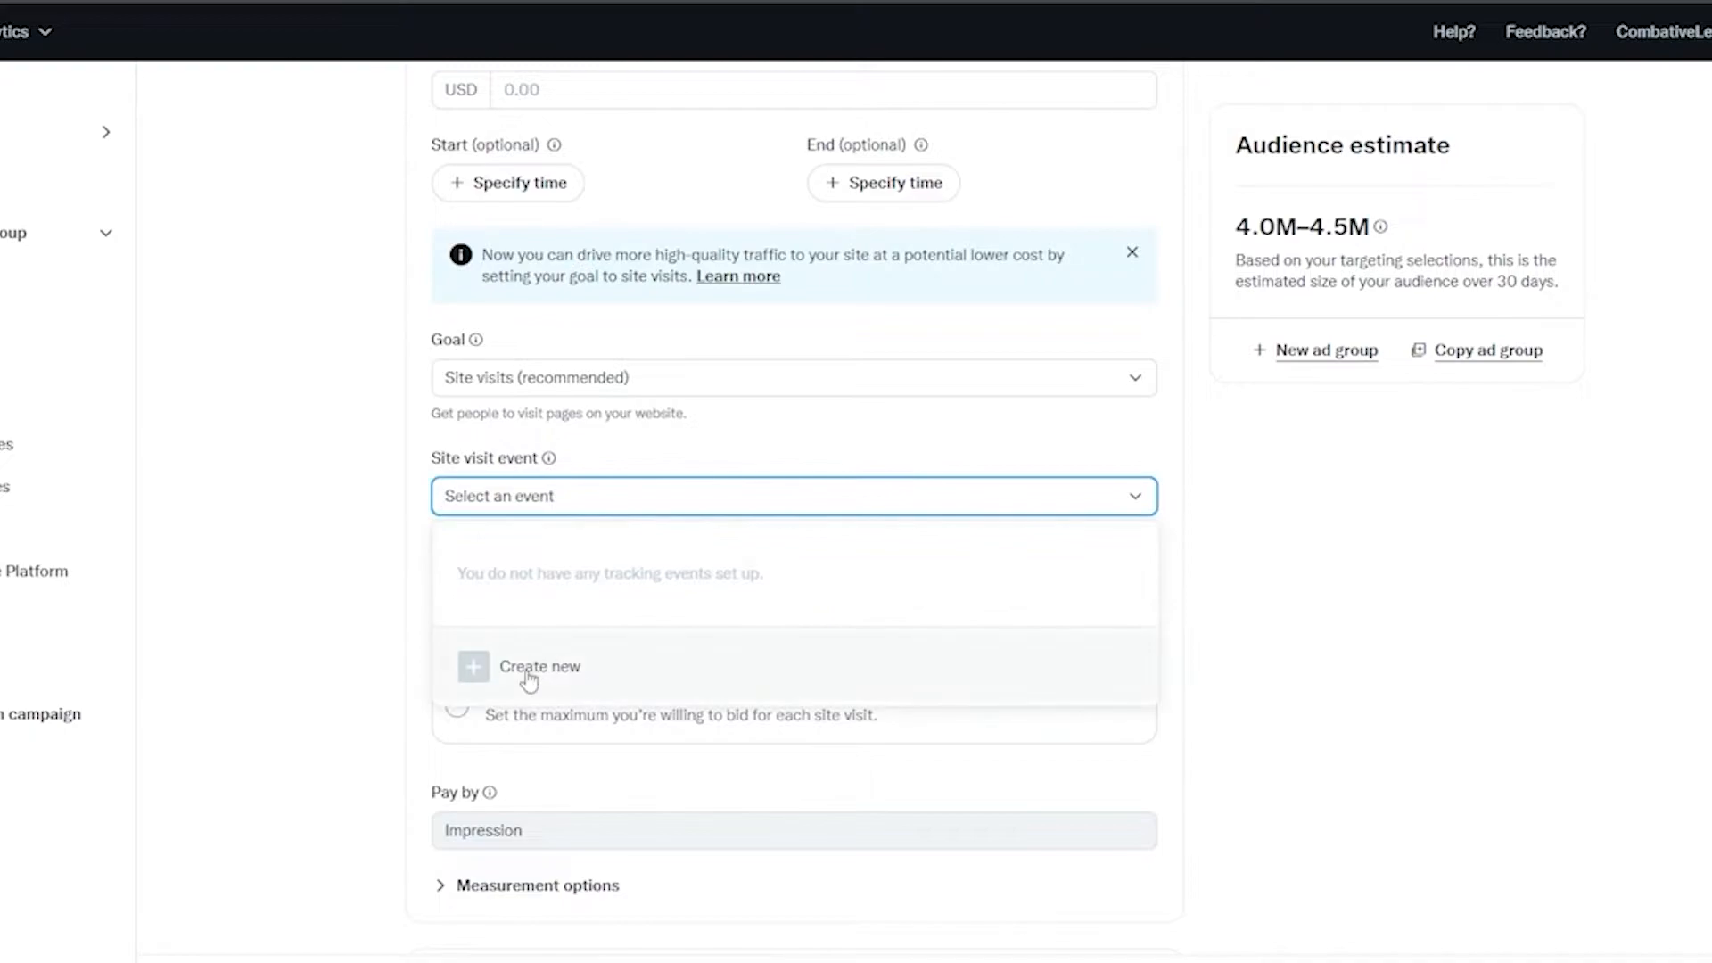
{"action": "left_click", "coordinate": [527, 667]}
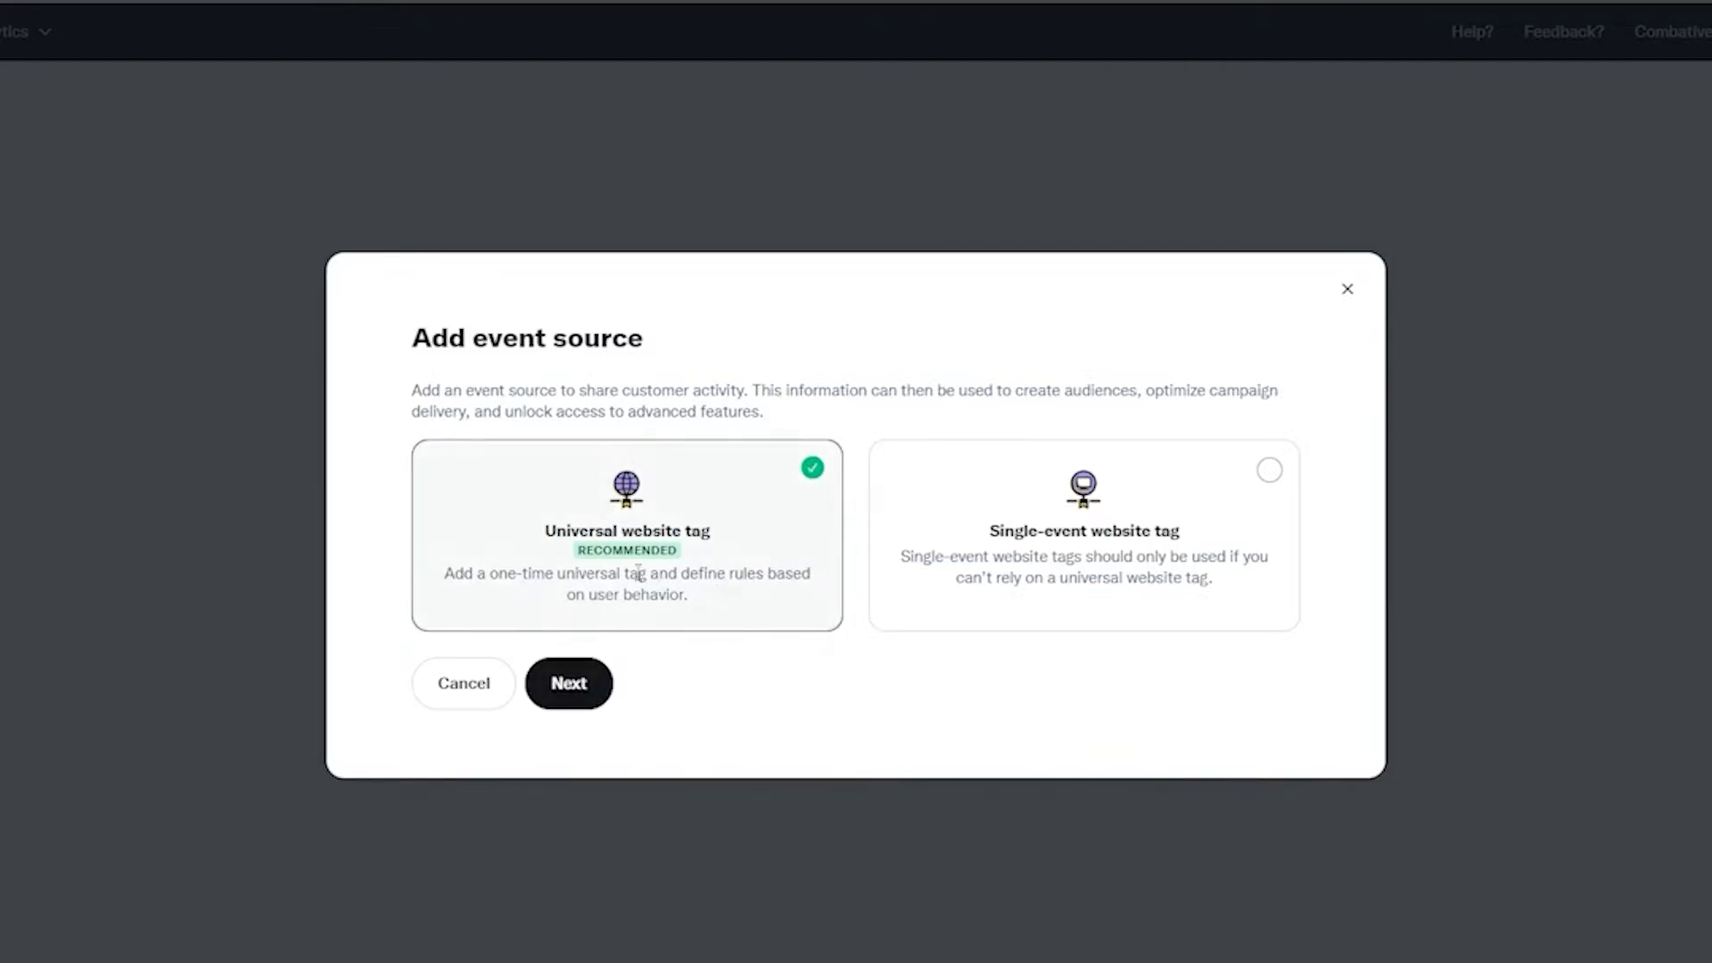
{"action": "left_click", "coordinate": [593, 683]}
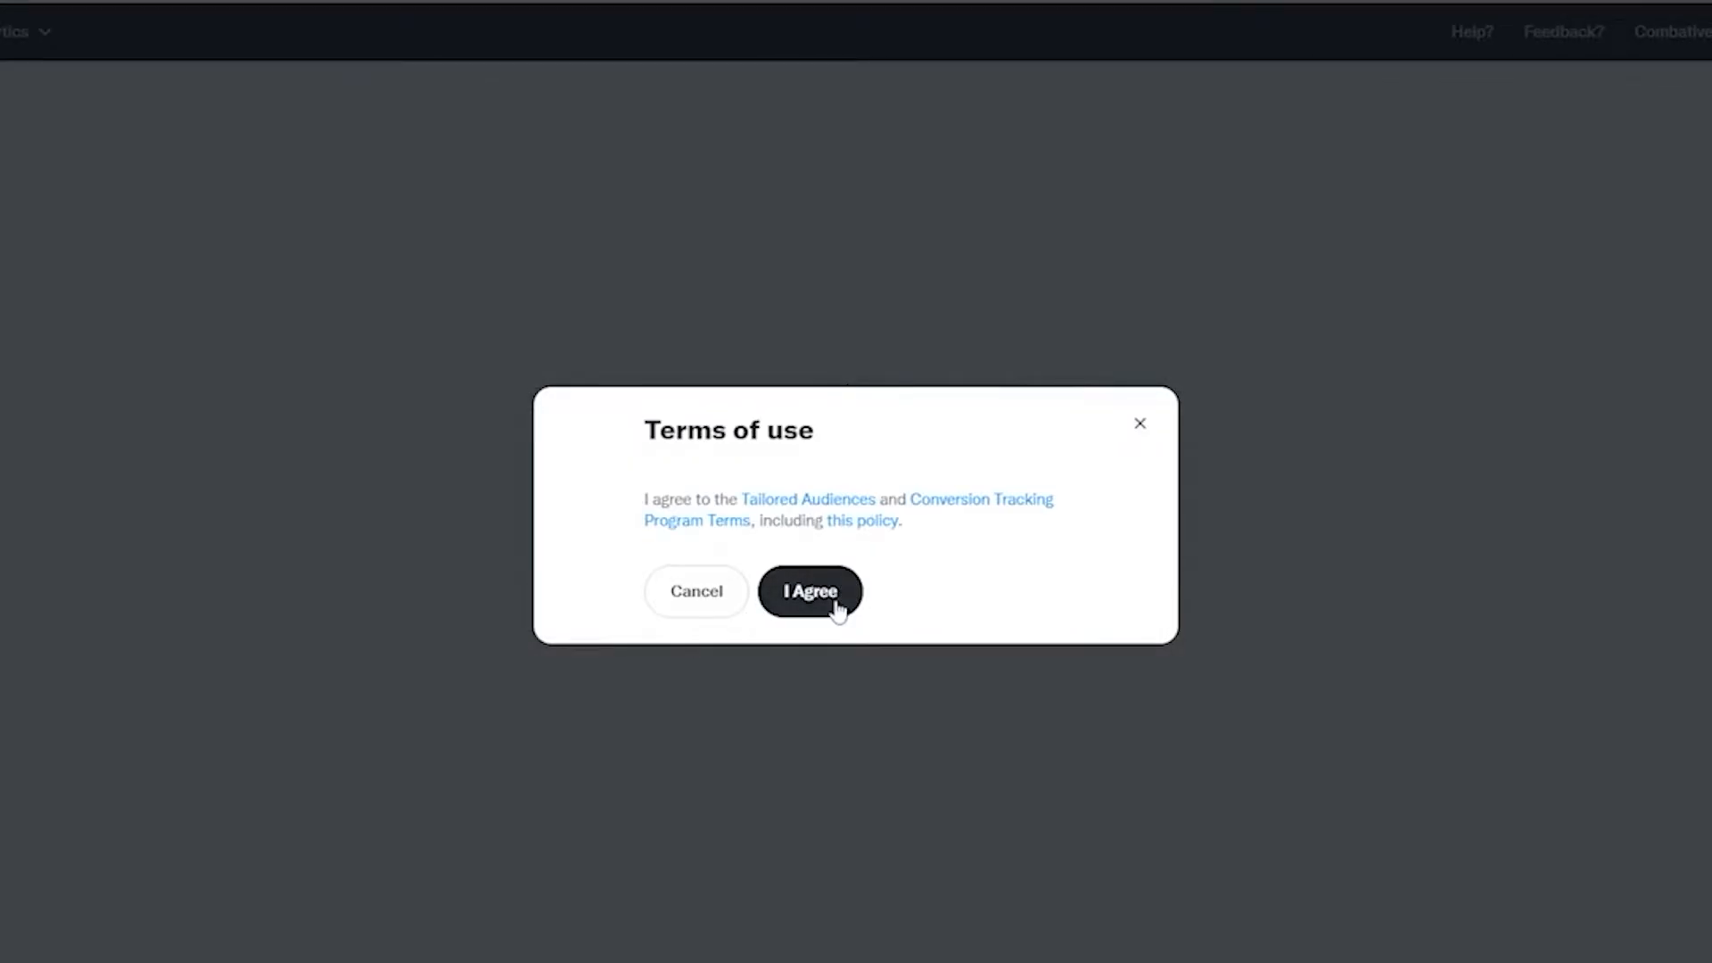
{"action": "left_click", "coordinate": [836, 605]}
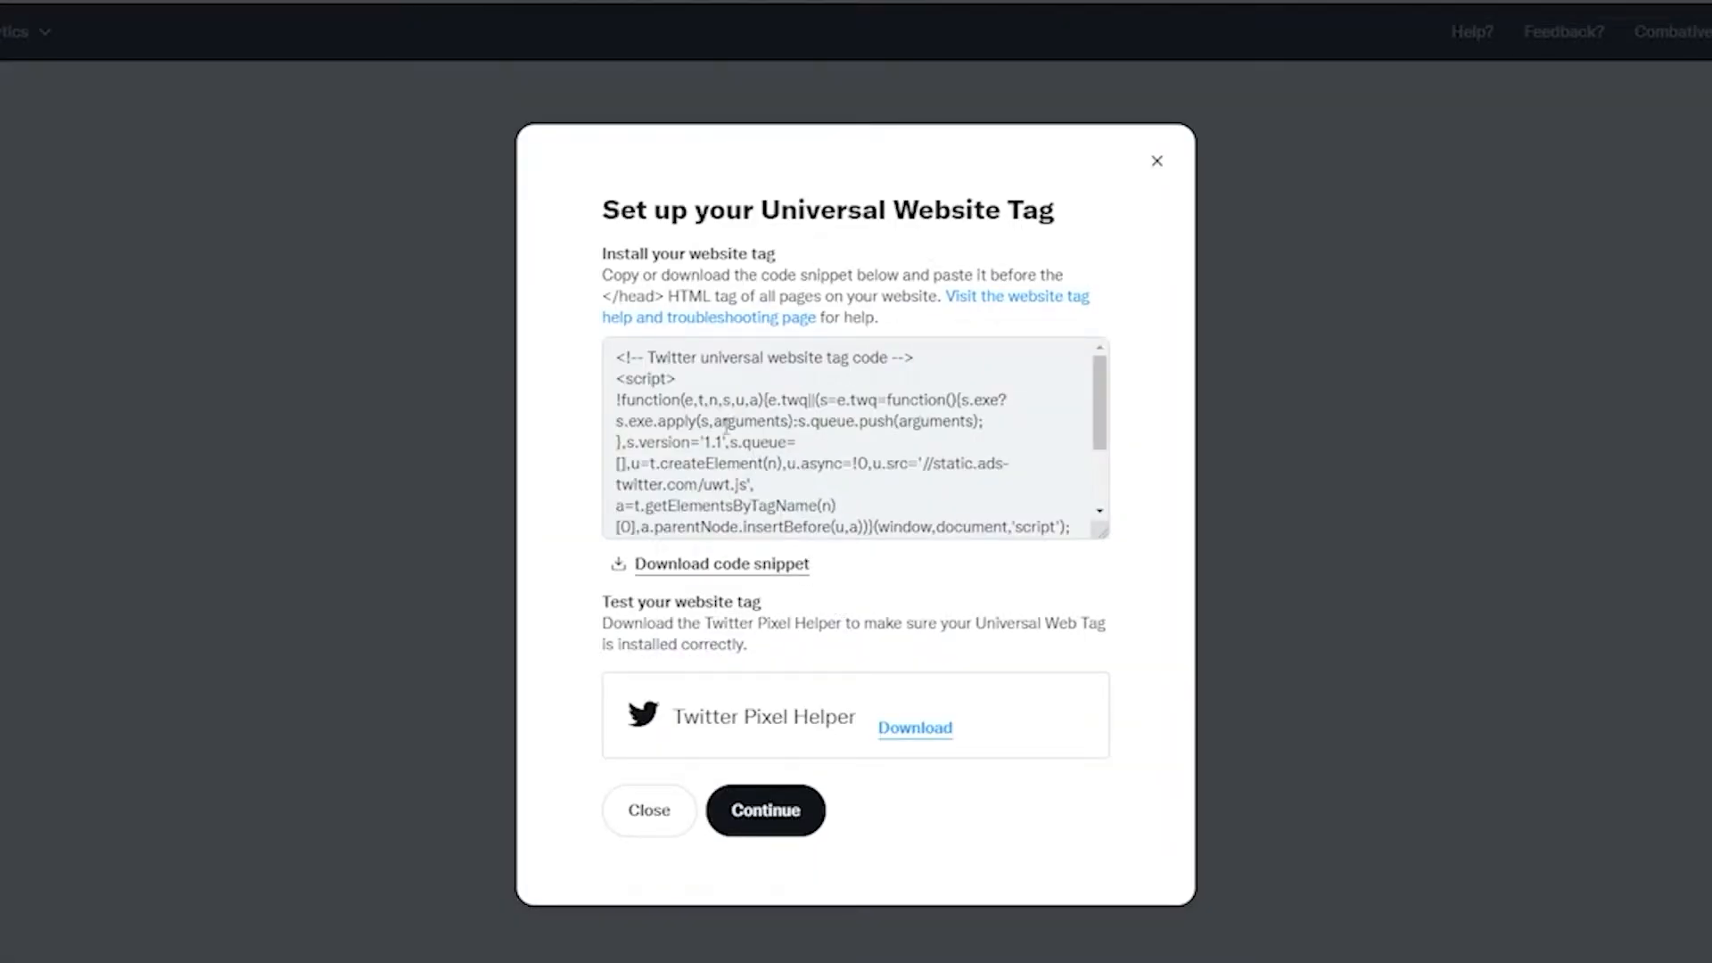
Examine the complete universal website tag code snippet and its installation instructions.
{"action": "left_click_drag", "start_coordinate": [619, 342], "coordinate": [1036, 550]}
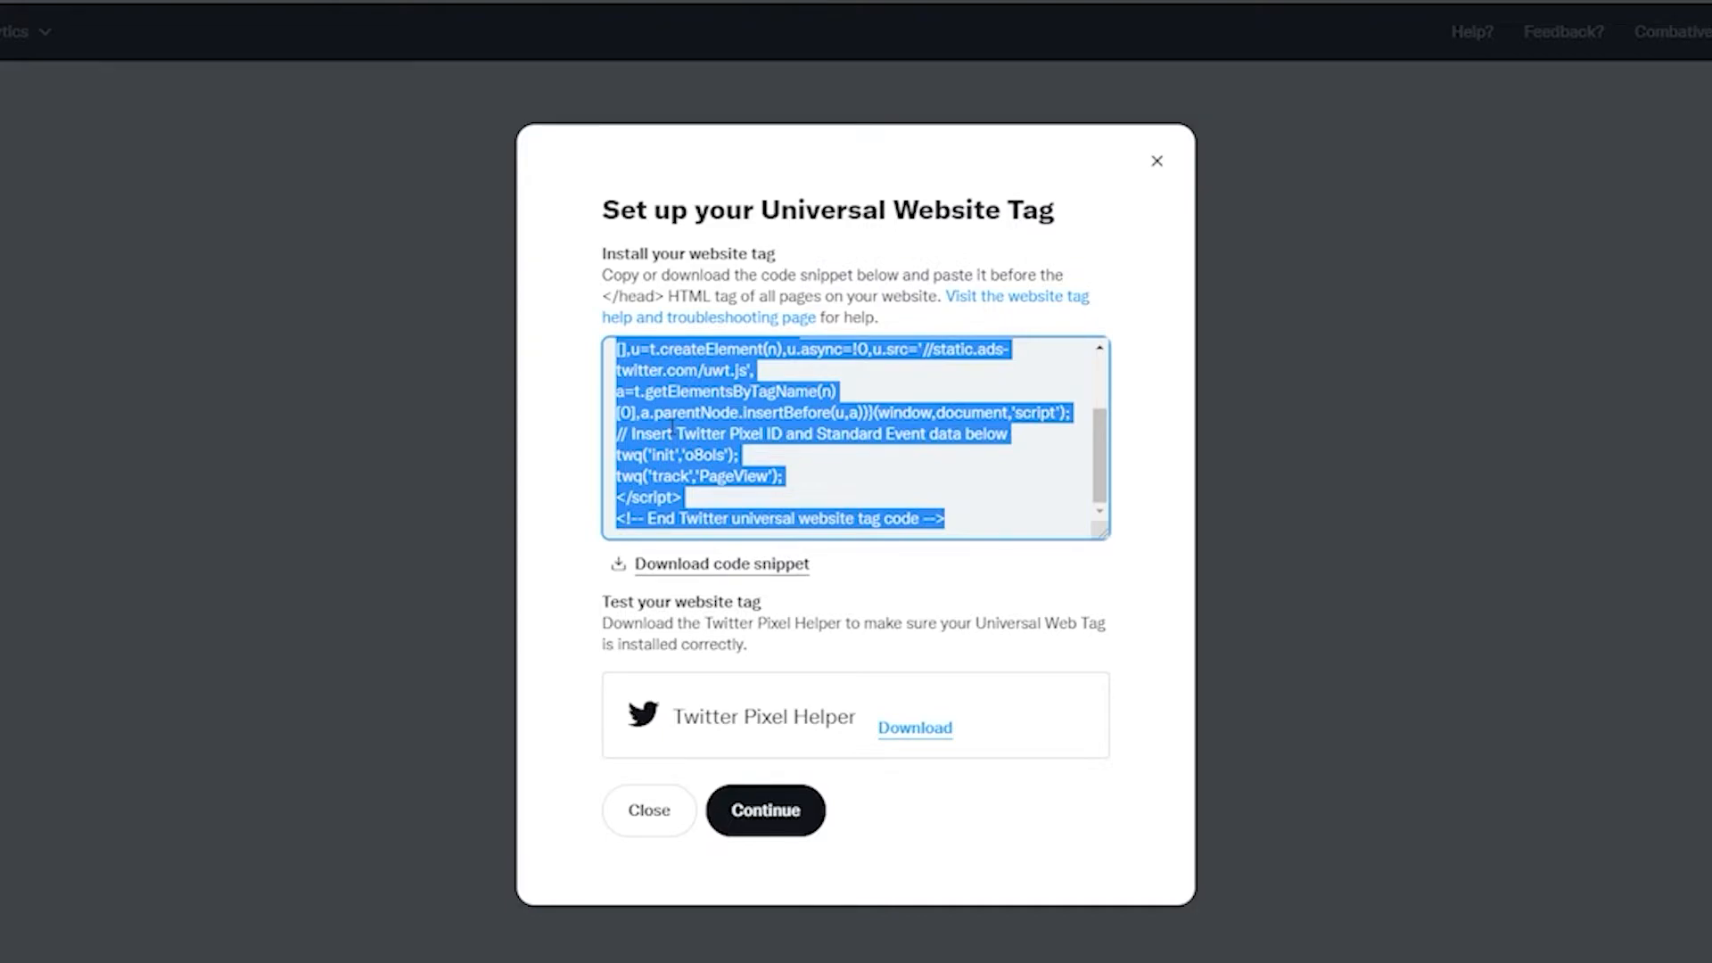
{"action": "left_click", "coordinate": [596, 468]}
{"action": "scroll", "coordinate": [699, 442], "scroll_direction": "up", "scroll_amount": 2}
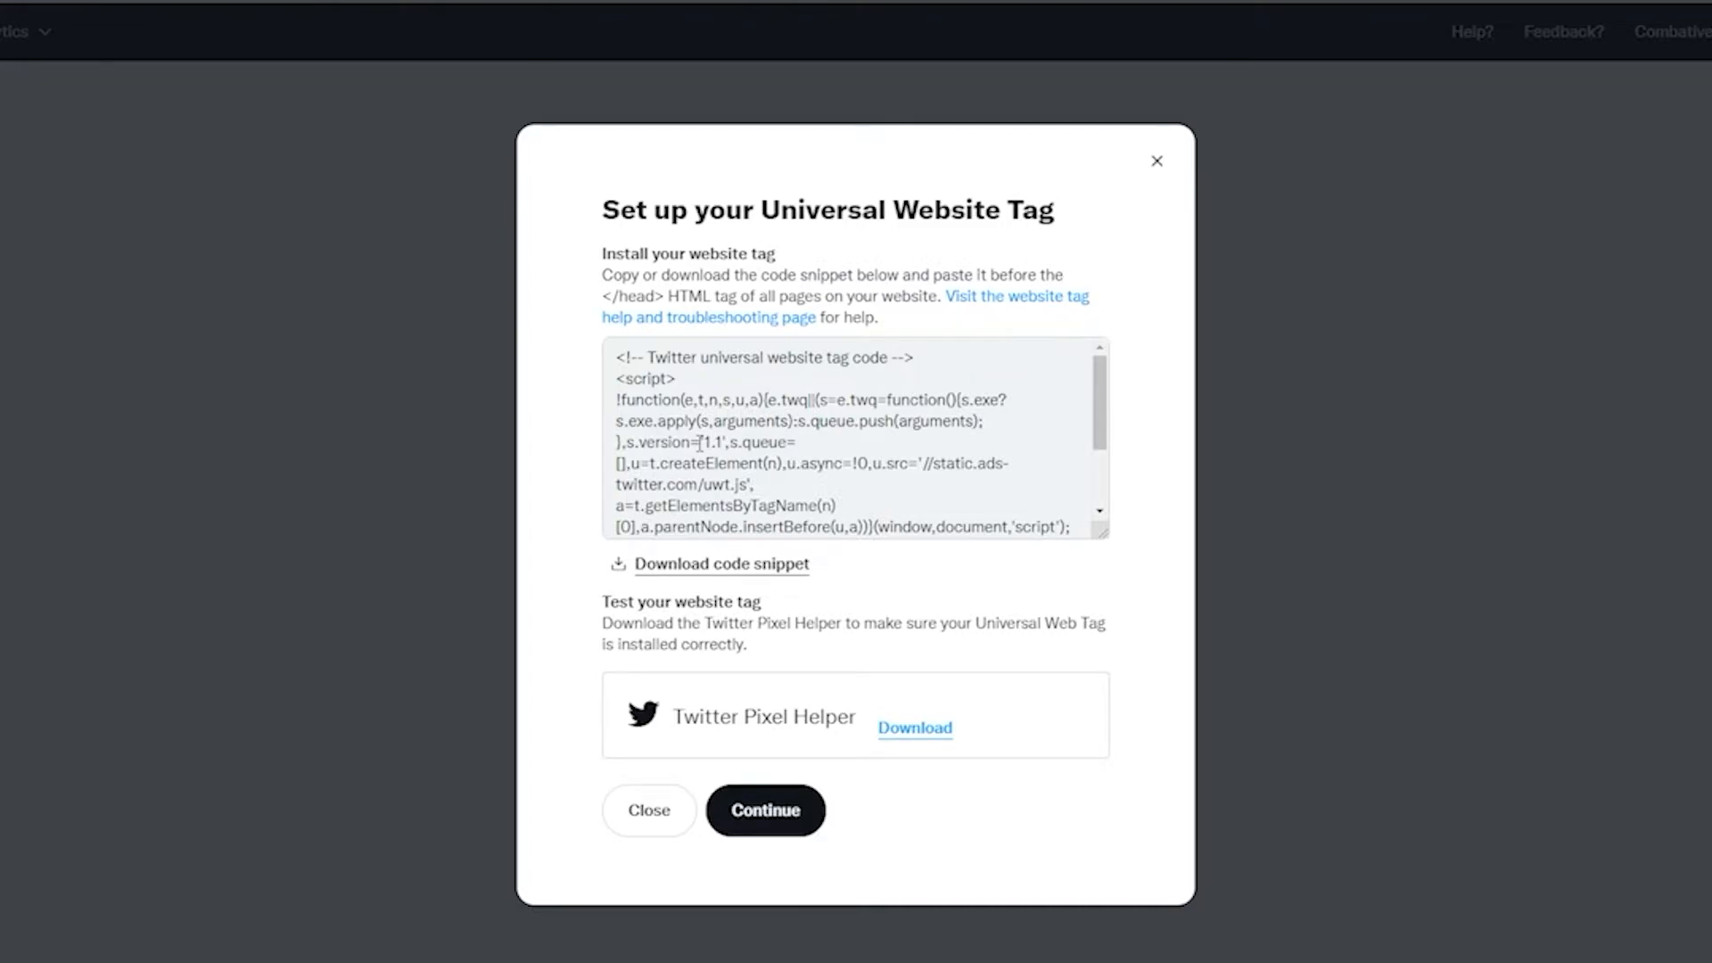
{"action": "scroll", "coordinate": [705, 568], "scroll_direction": "down", "scroll_amount": 1}
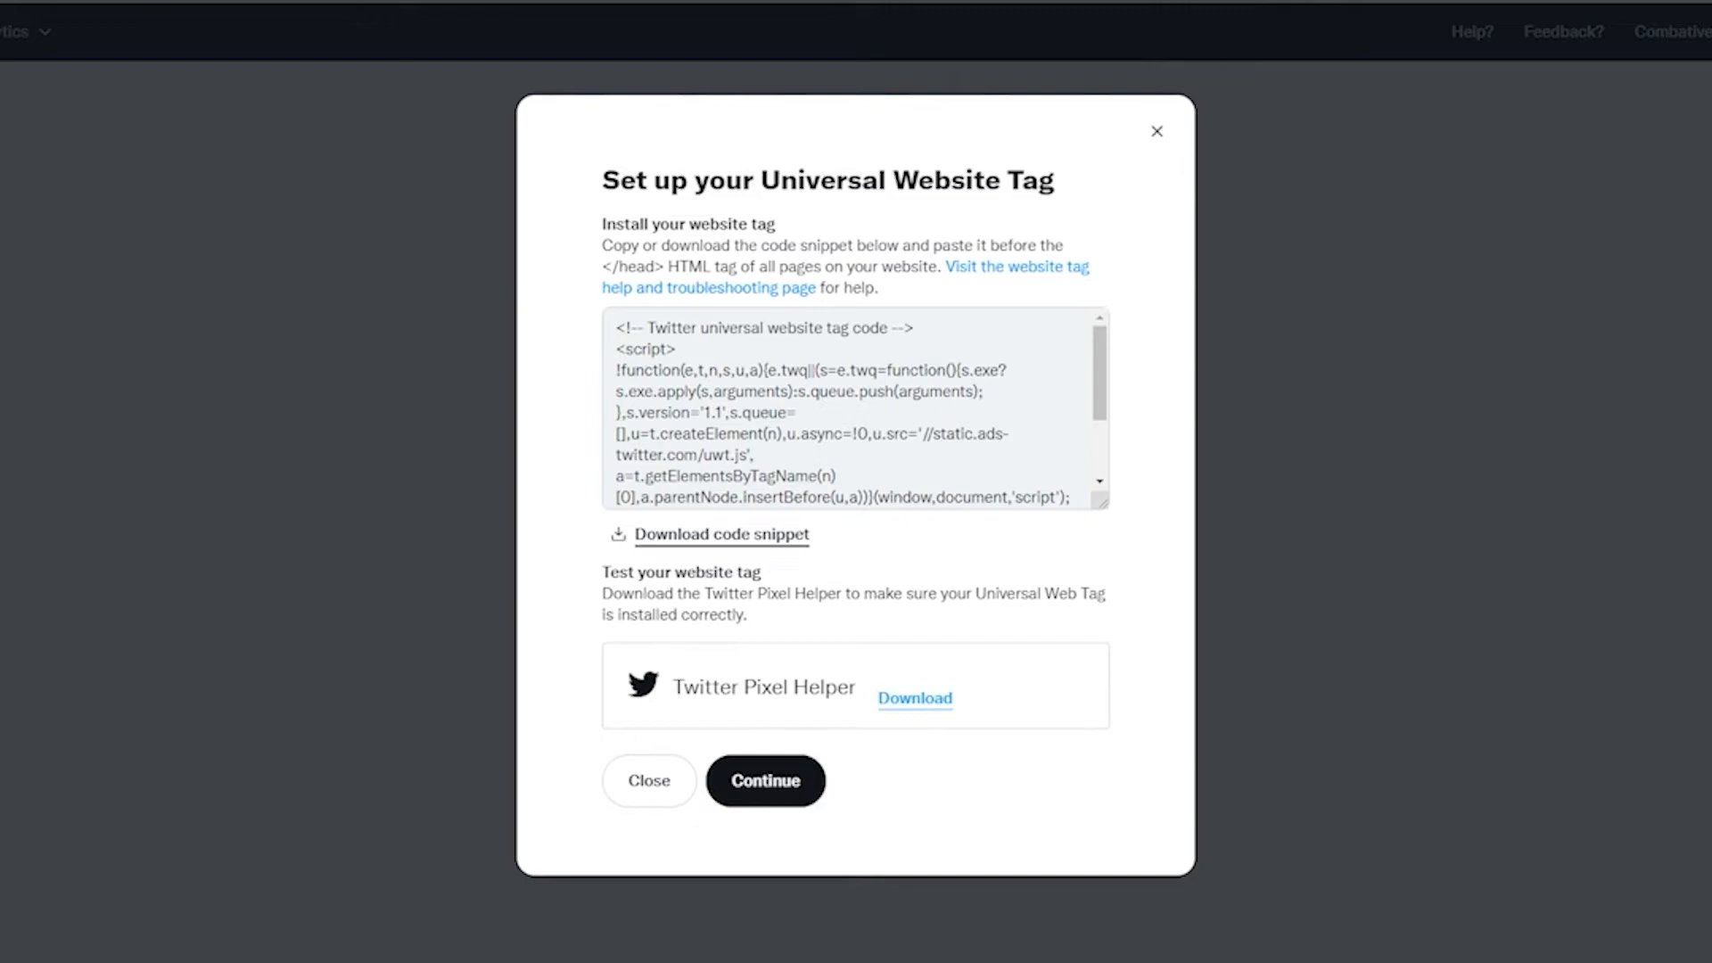
Select the entire universal website tag snippet and add the Twitter Pixel Helper extension to Chrome.
{"action": "left_click", "coordinate": [841, 471]}
{"action": "key", "text": "ctrl+a"}
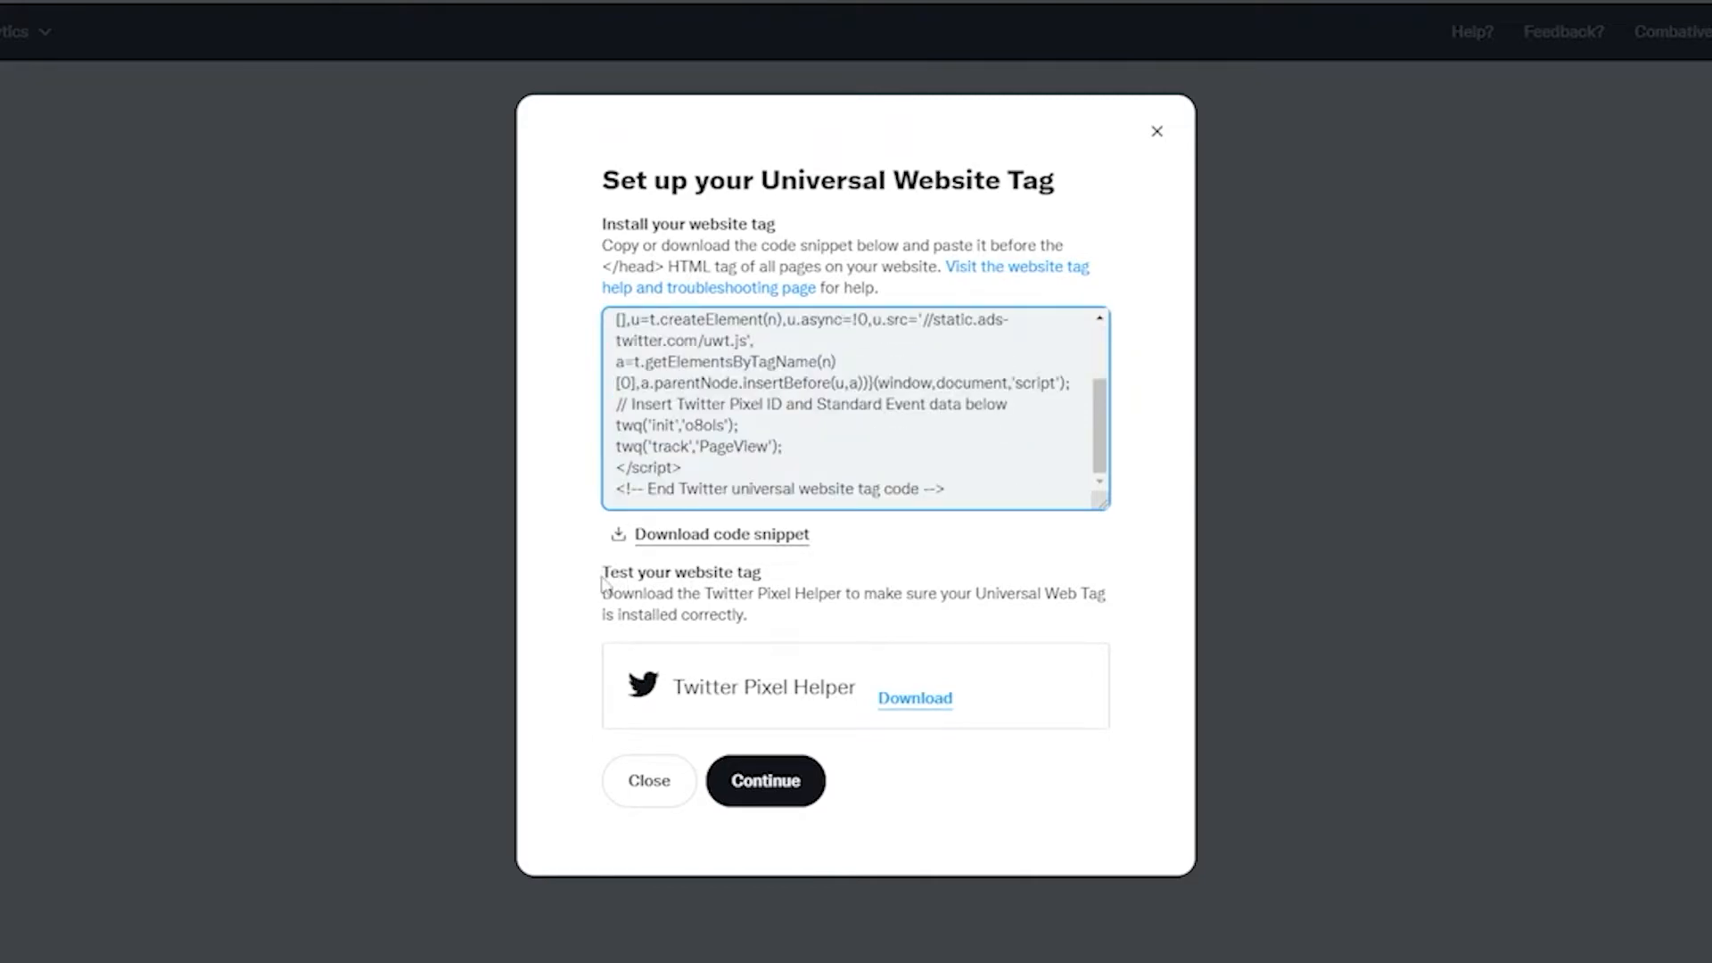
{"action": "left_click_drag", "start_coordinate": [603, 575], "coordinate": [774, 577]}
{"action": "left_click_drag", "start_coordinate": [603, 594], "coordinate": [1086, 622]}
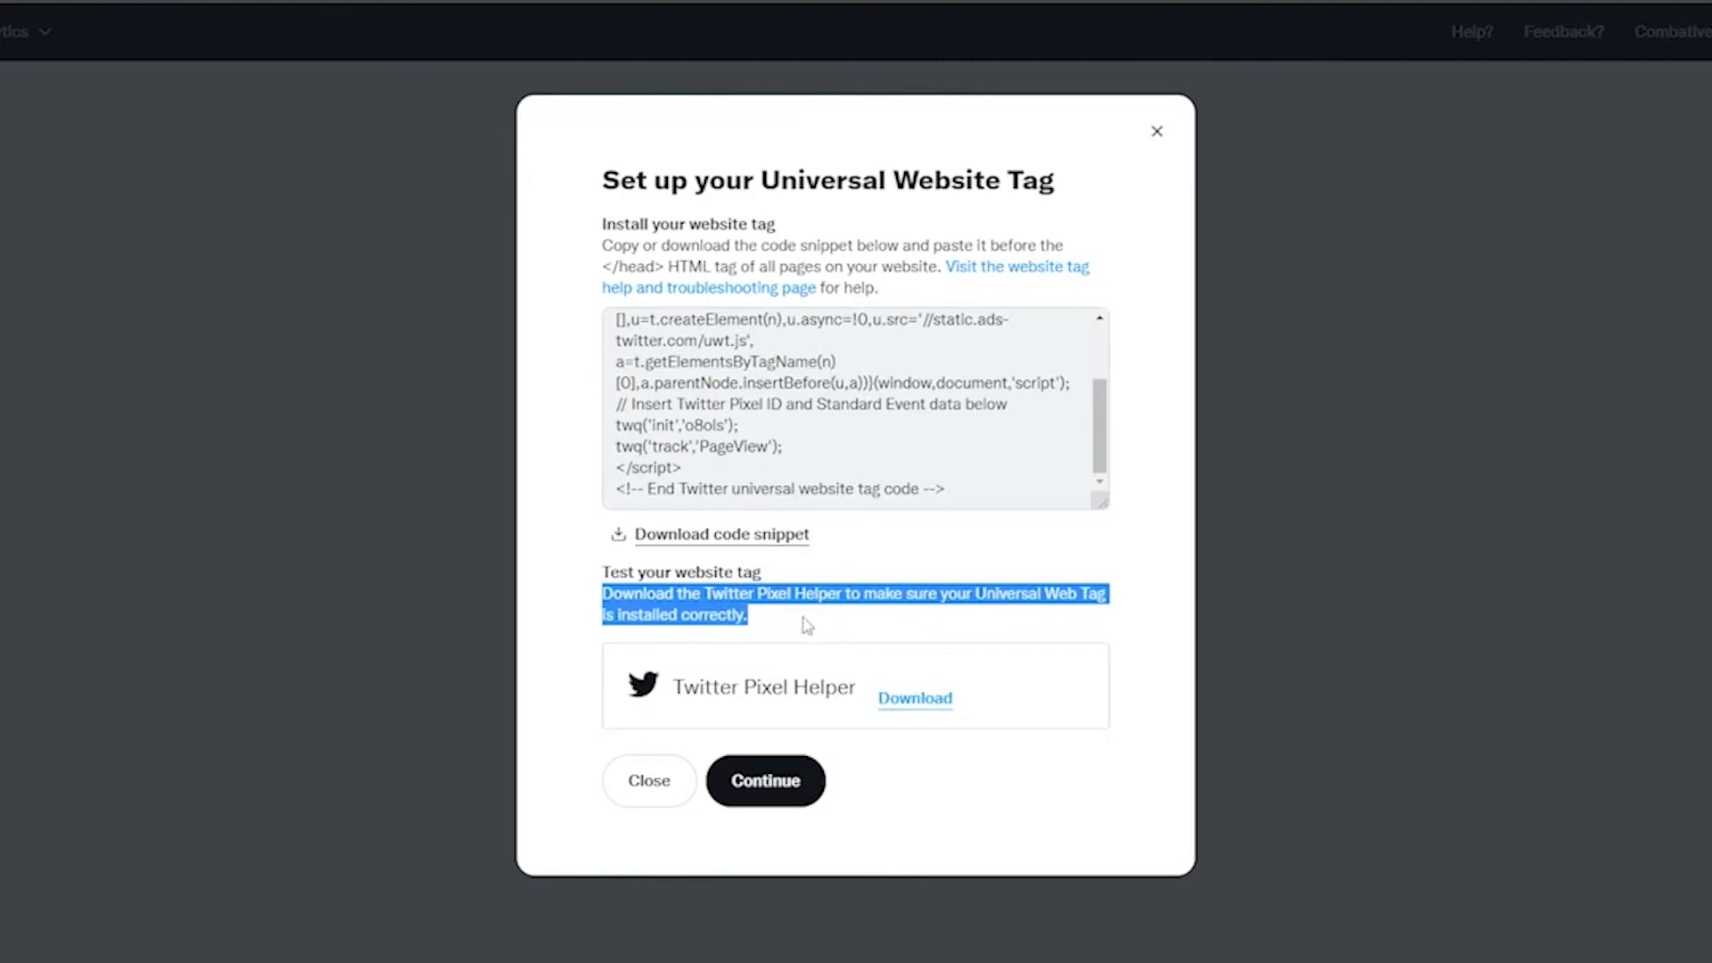
{"action": "left_click", "coordinate": [927, 706]}
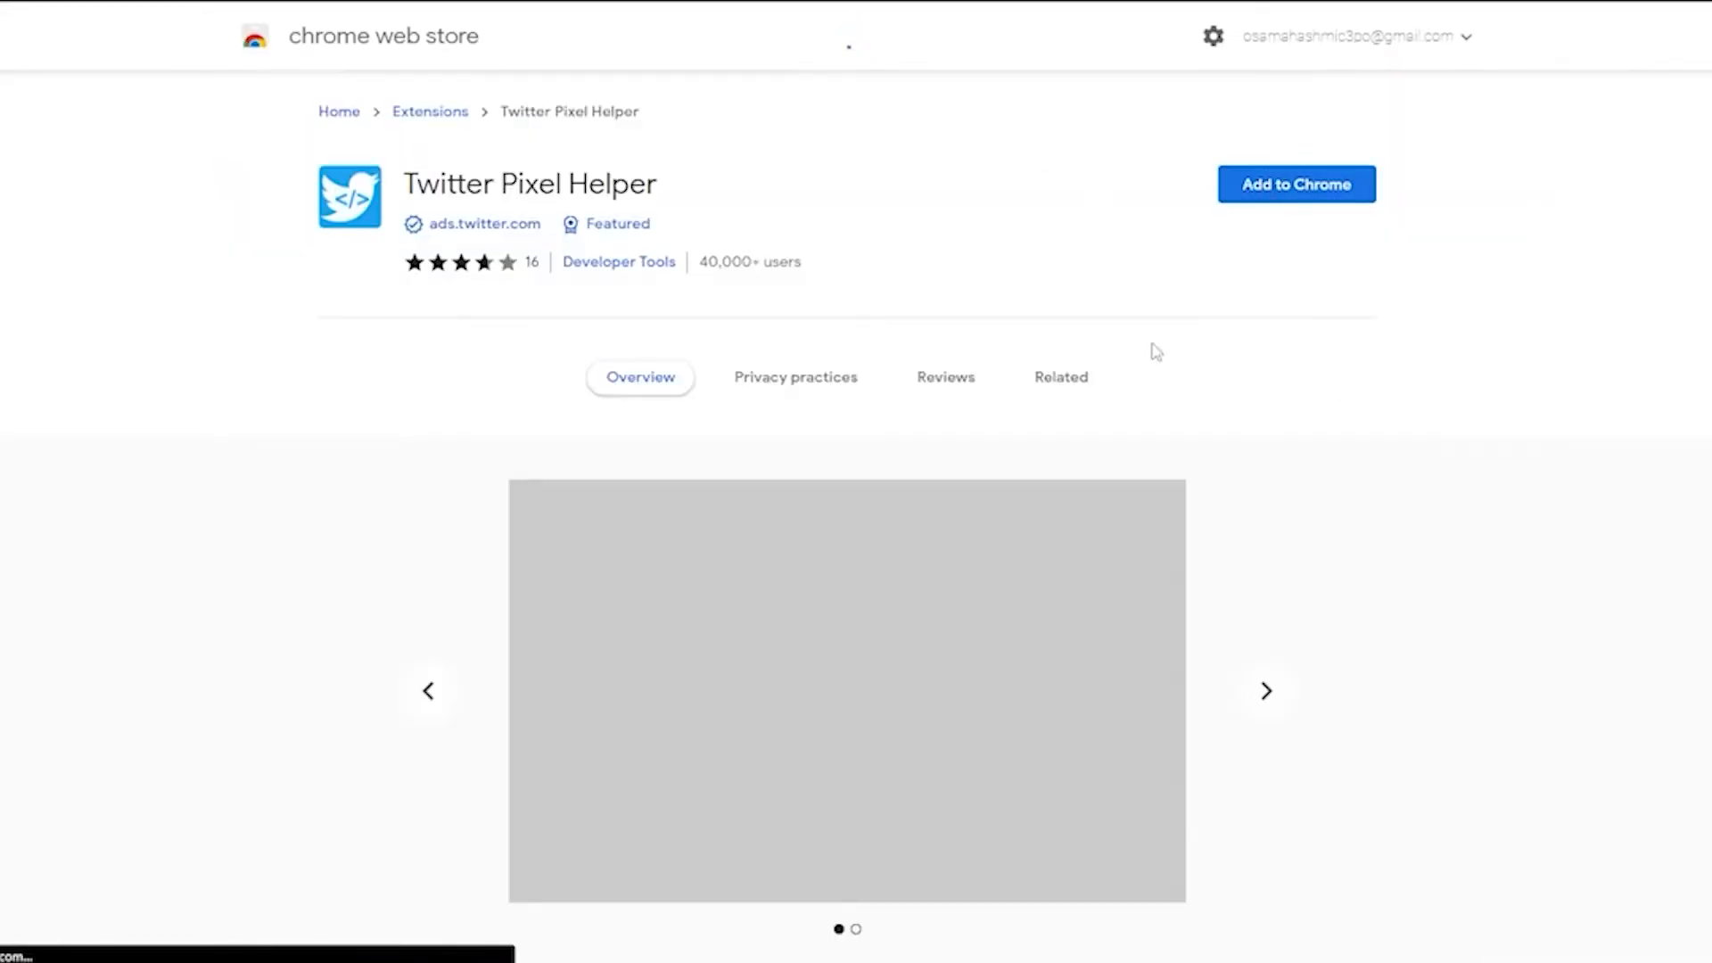
{"action": "left_click", "coordinate": [1277, 198]}
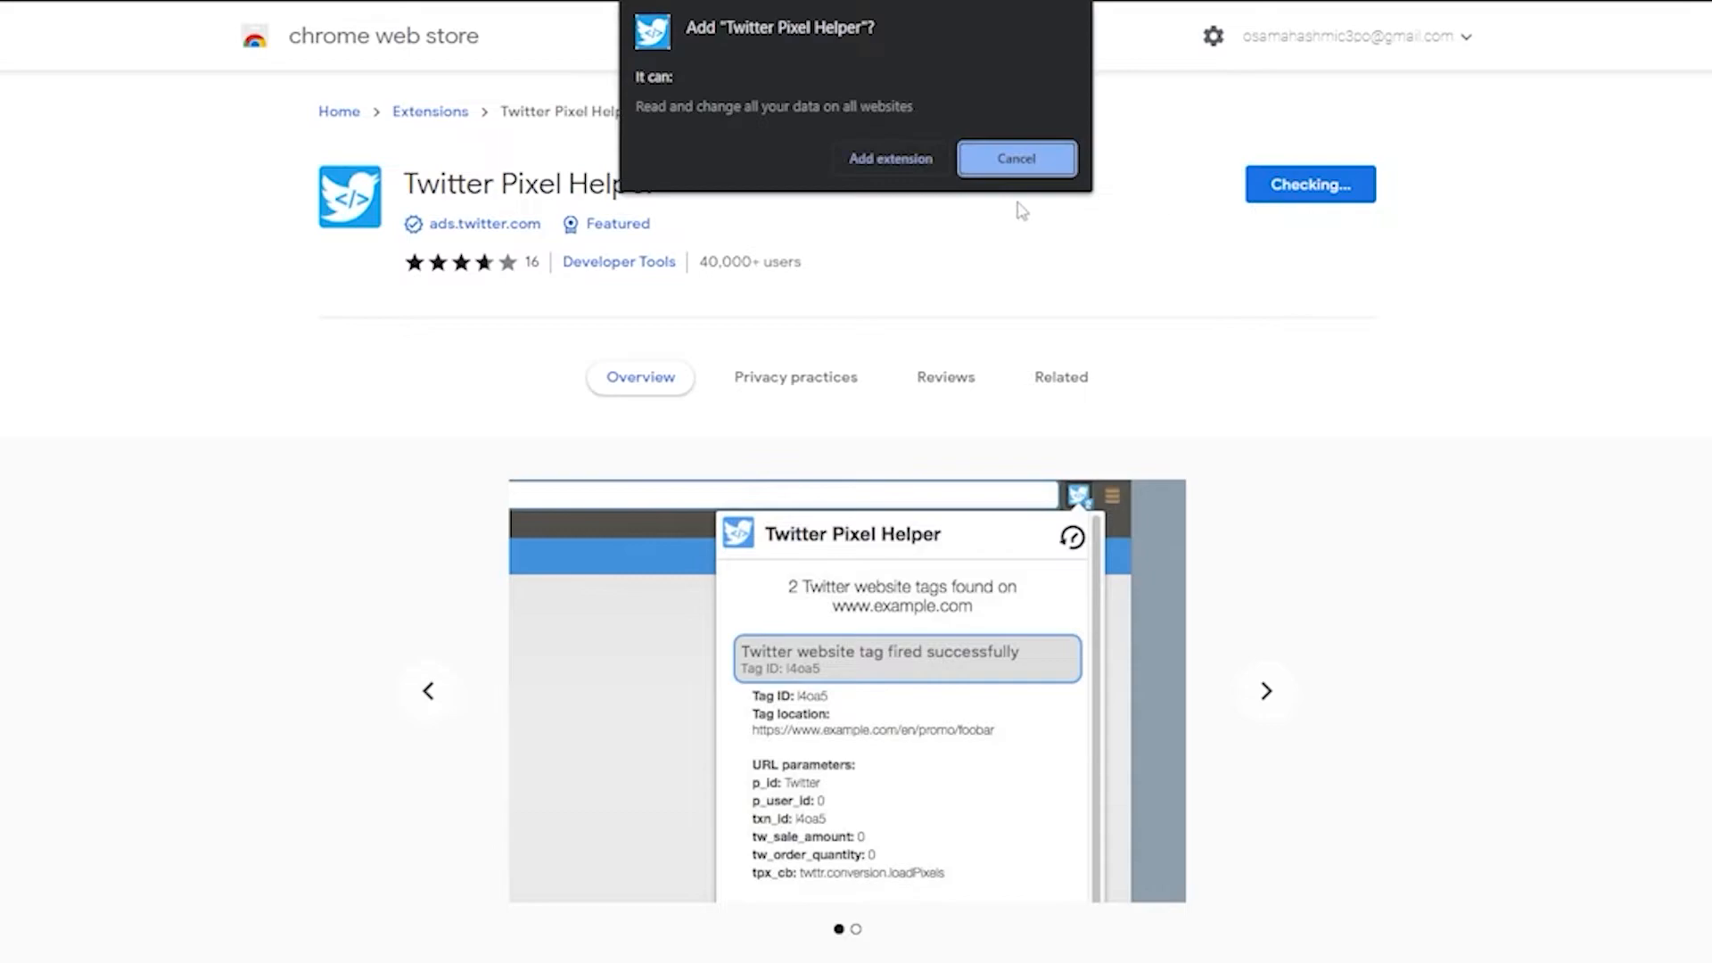
{"action": "left_click", "coordinate": [927, 160]}
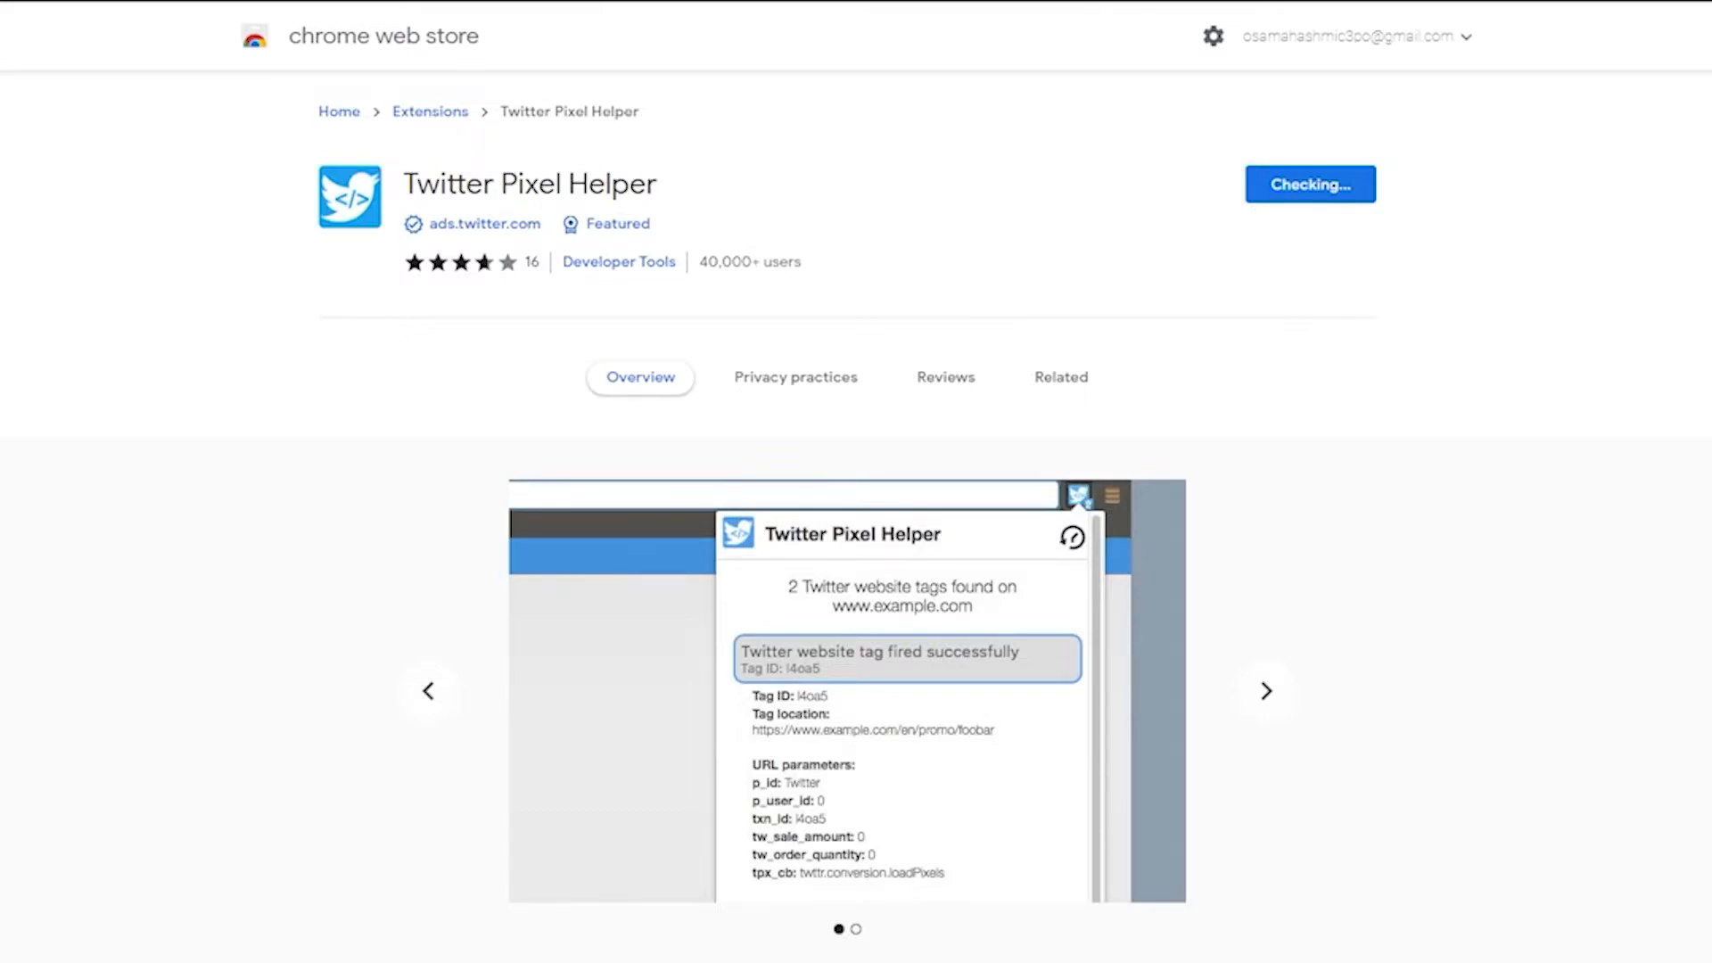
Switch to the Wix website in a separate maximized browser window and continue the sign-up with Google.
{"action": "key", "text": "ctrl+t"}
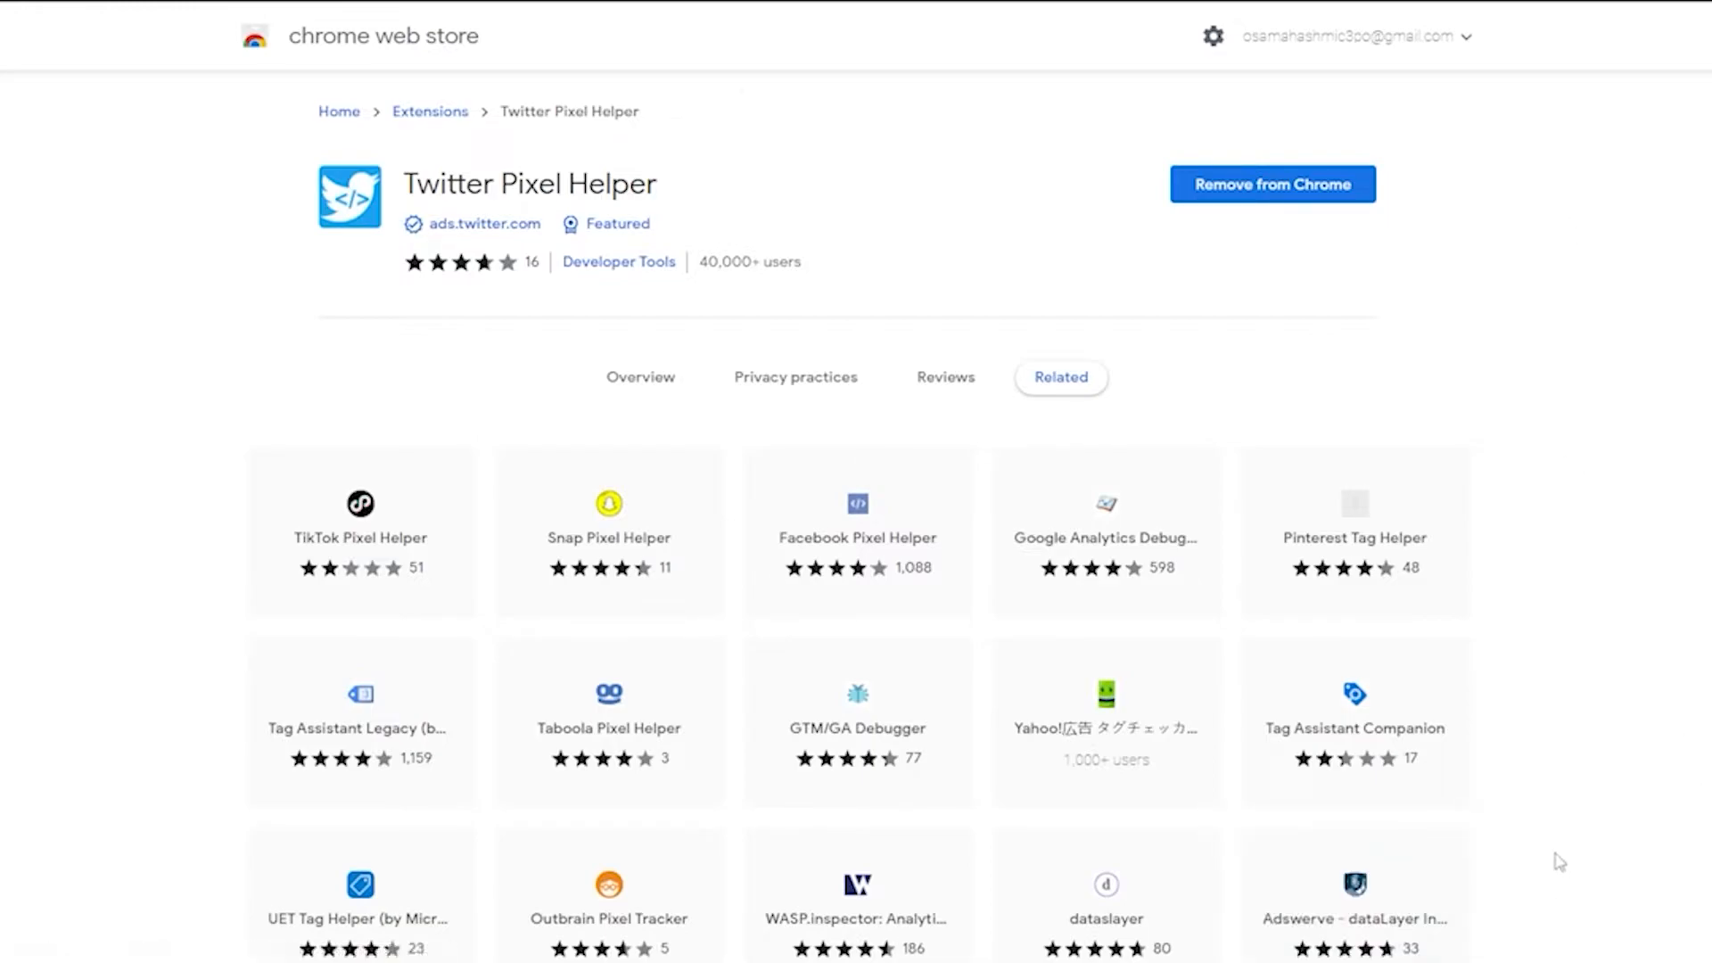
{"action": "left_click_drag", "start_coordinate": [1641, 4], "coordinate": [1360, 80]}
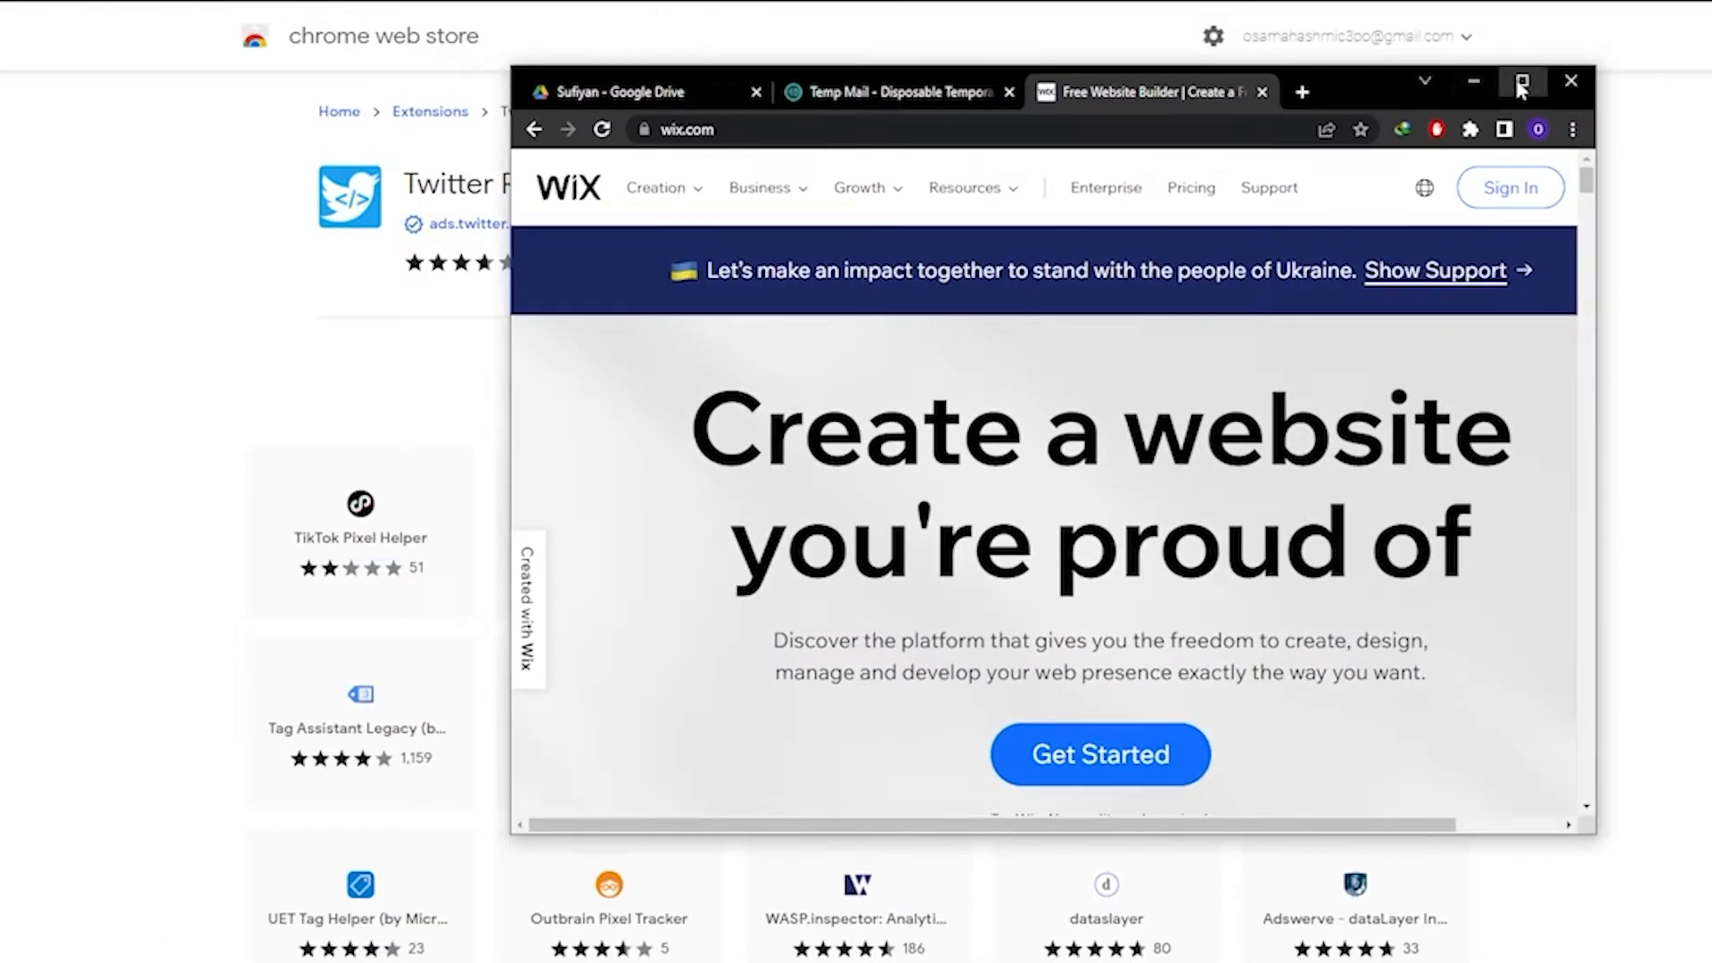
{"action": "left_click", "coordinate": [1521, 80]}
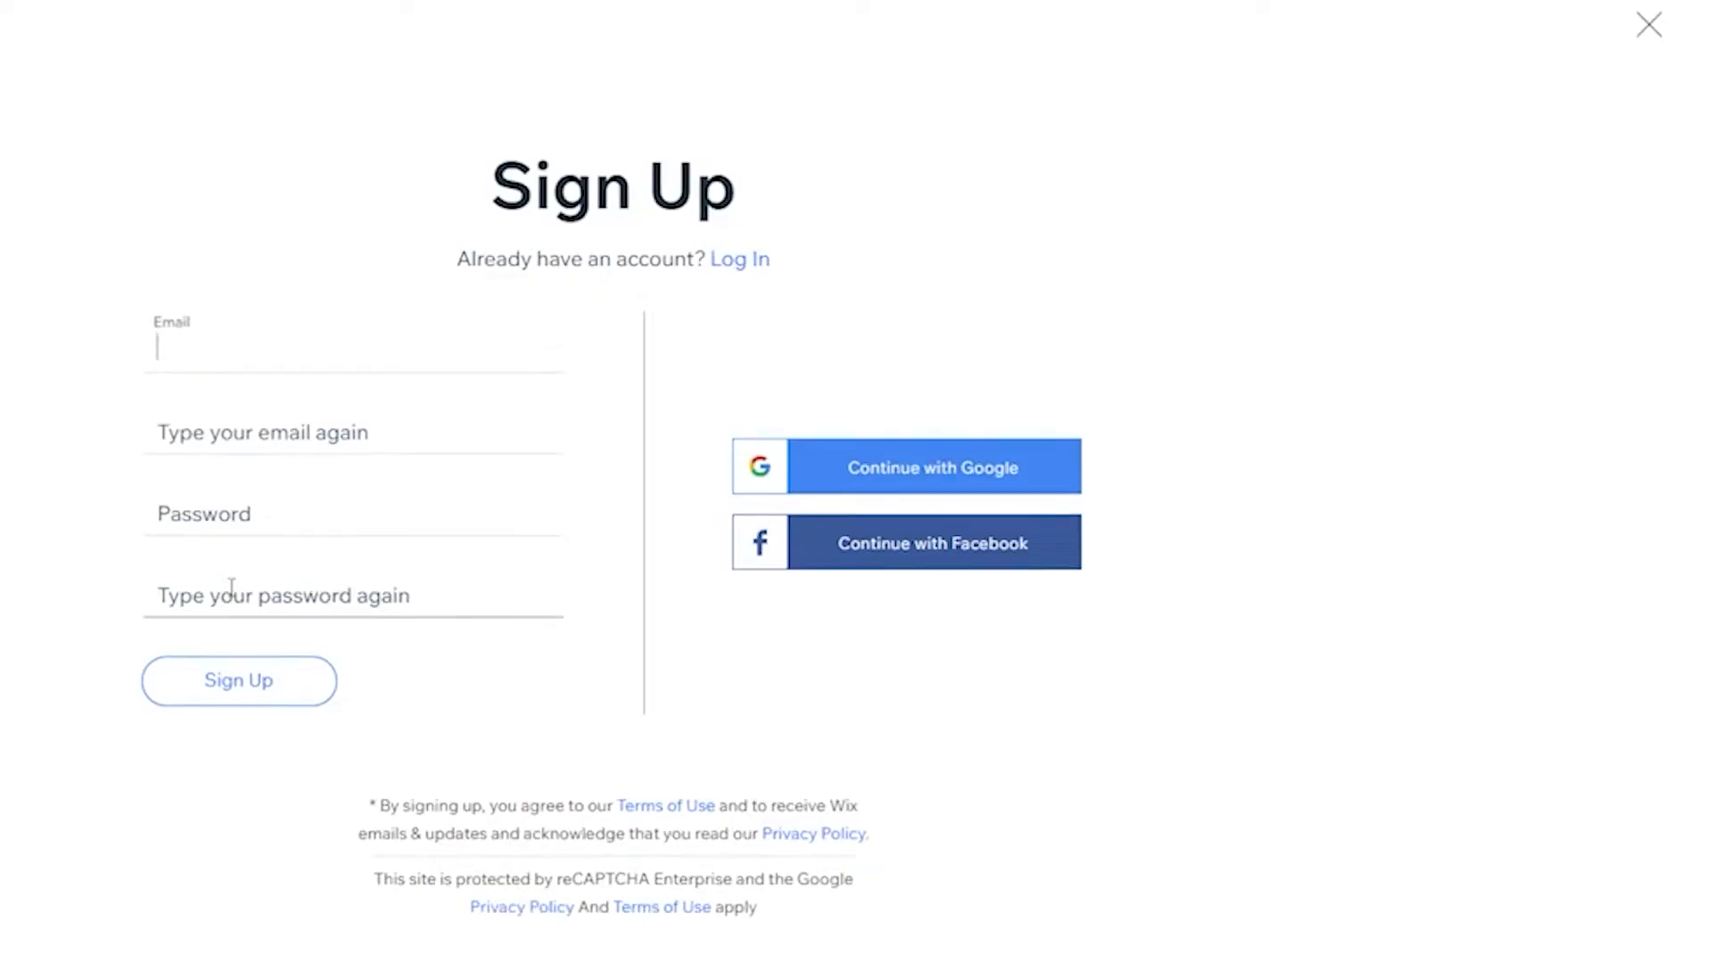
{"action": "left_click", "coordinate": [910, 480]}
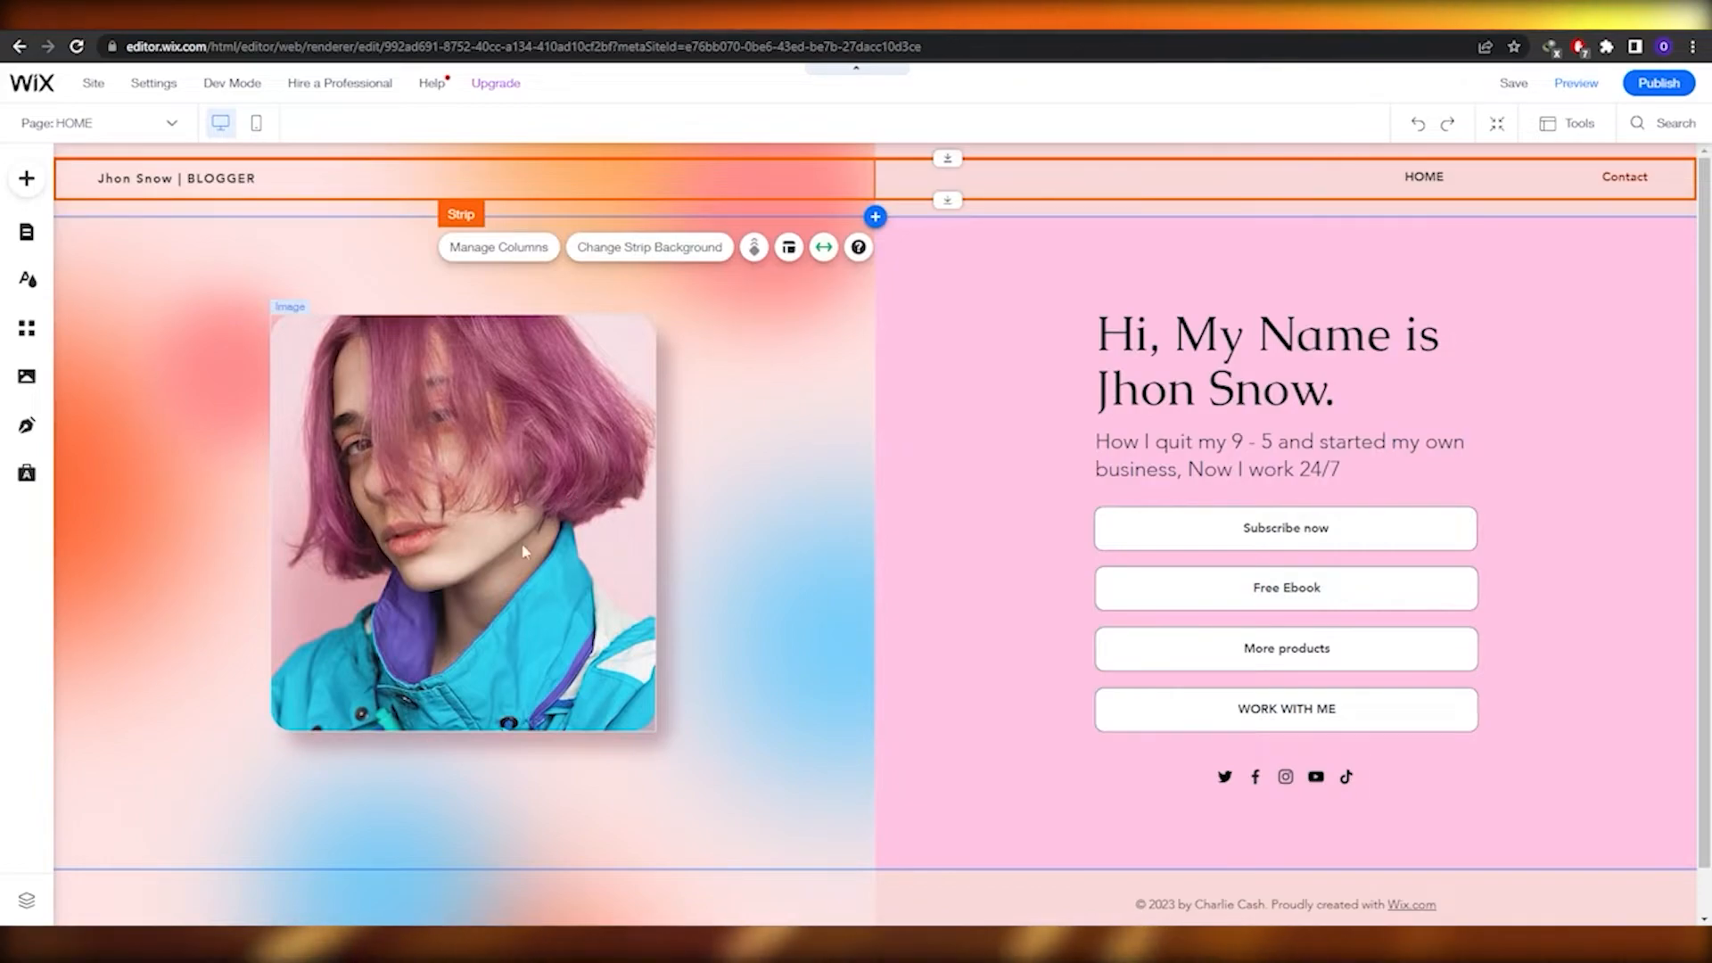
Go from the Wix site editor to the site's dashboard and open the Custom code page in its advanced settings.
{"action": "mouse_move", "coordinate": [402, 96]}
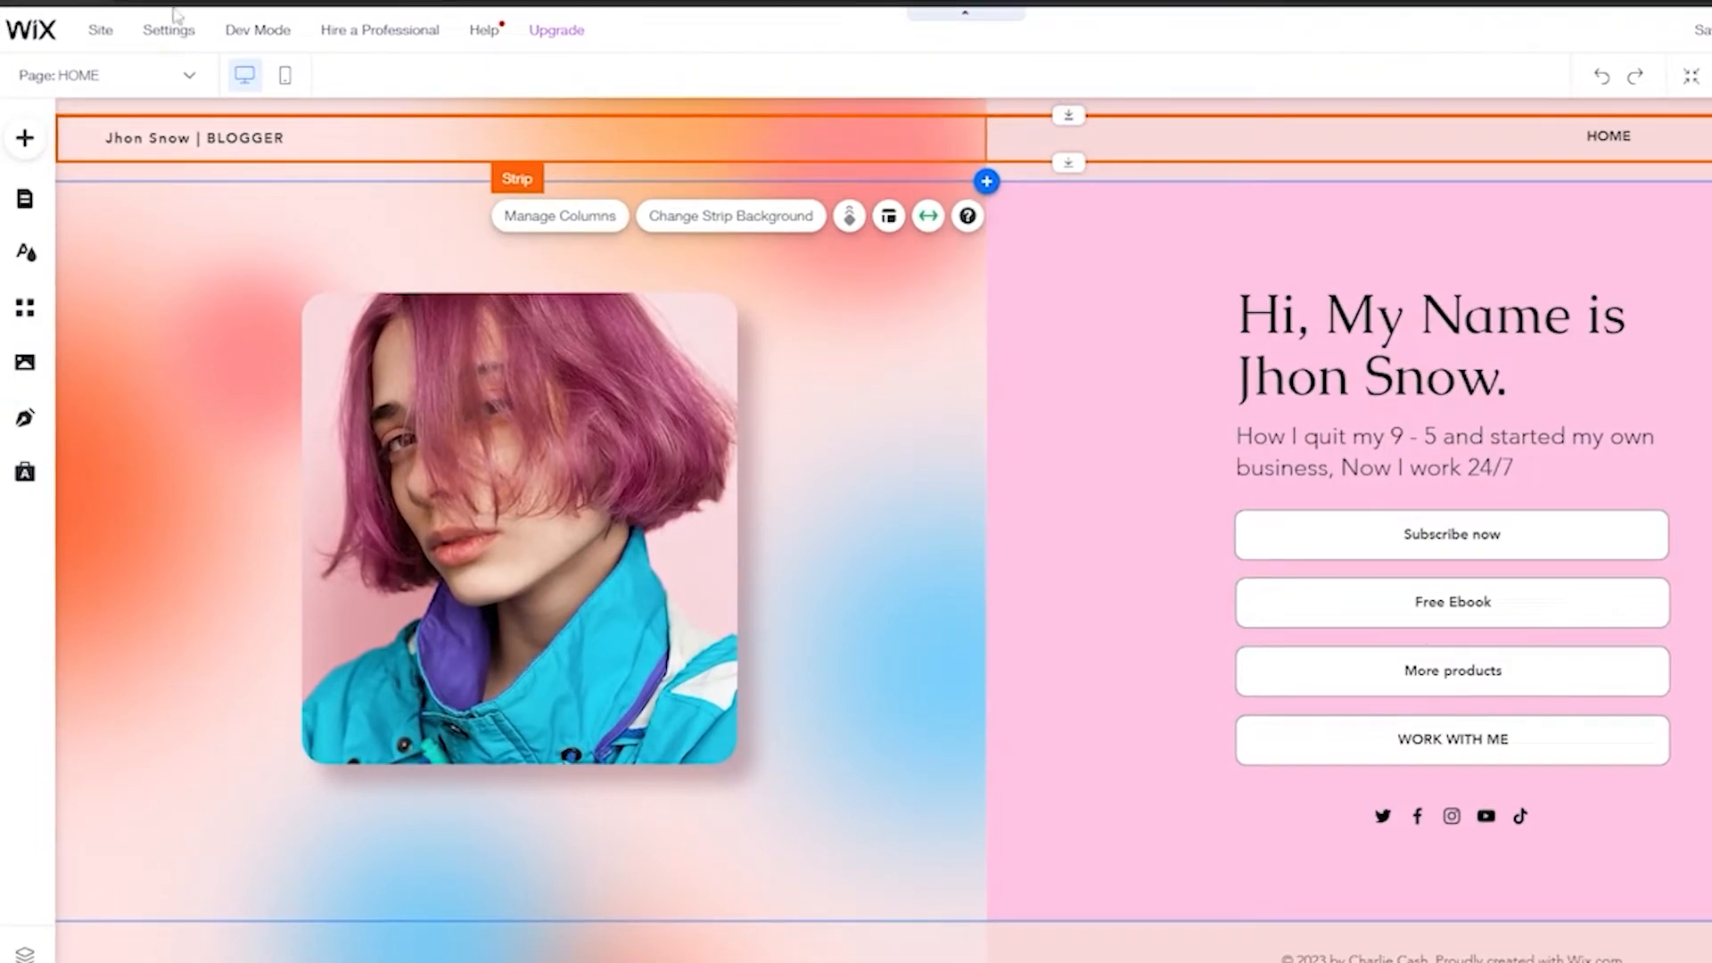
{"action": "mouse_move", "coordinate": [171, 35]}
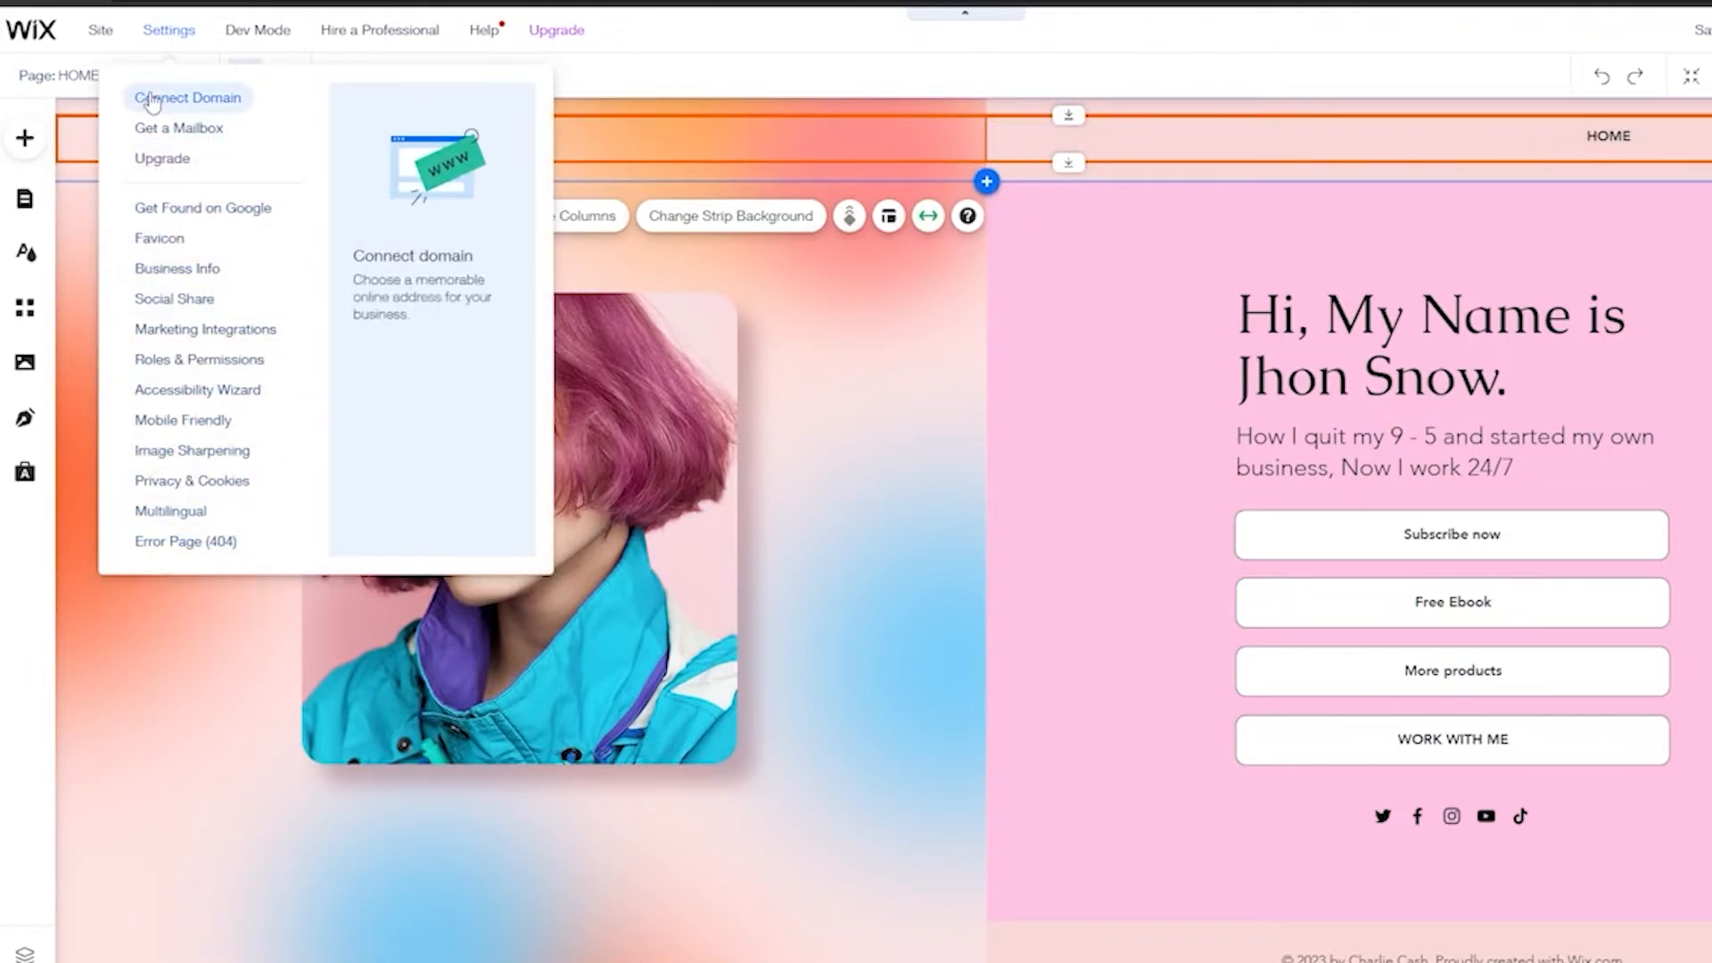
{"action": "mouse_move", "coordinate": [103, 36]}
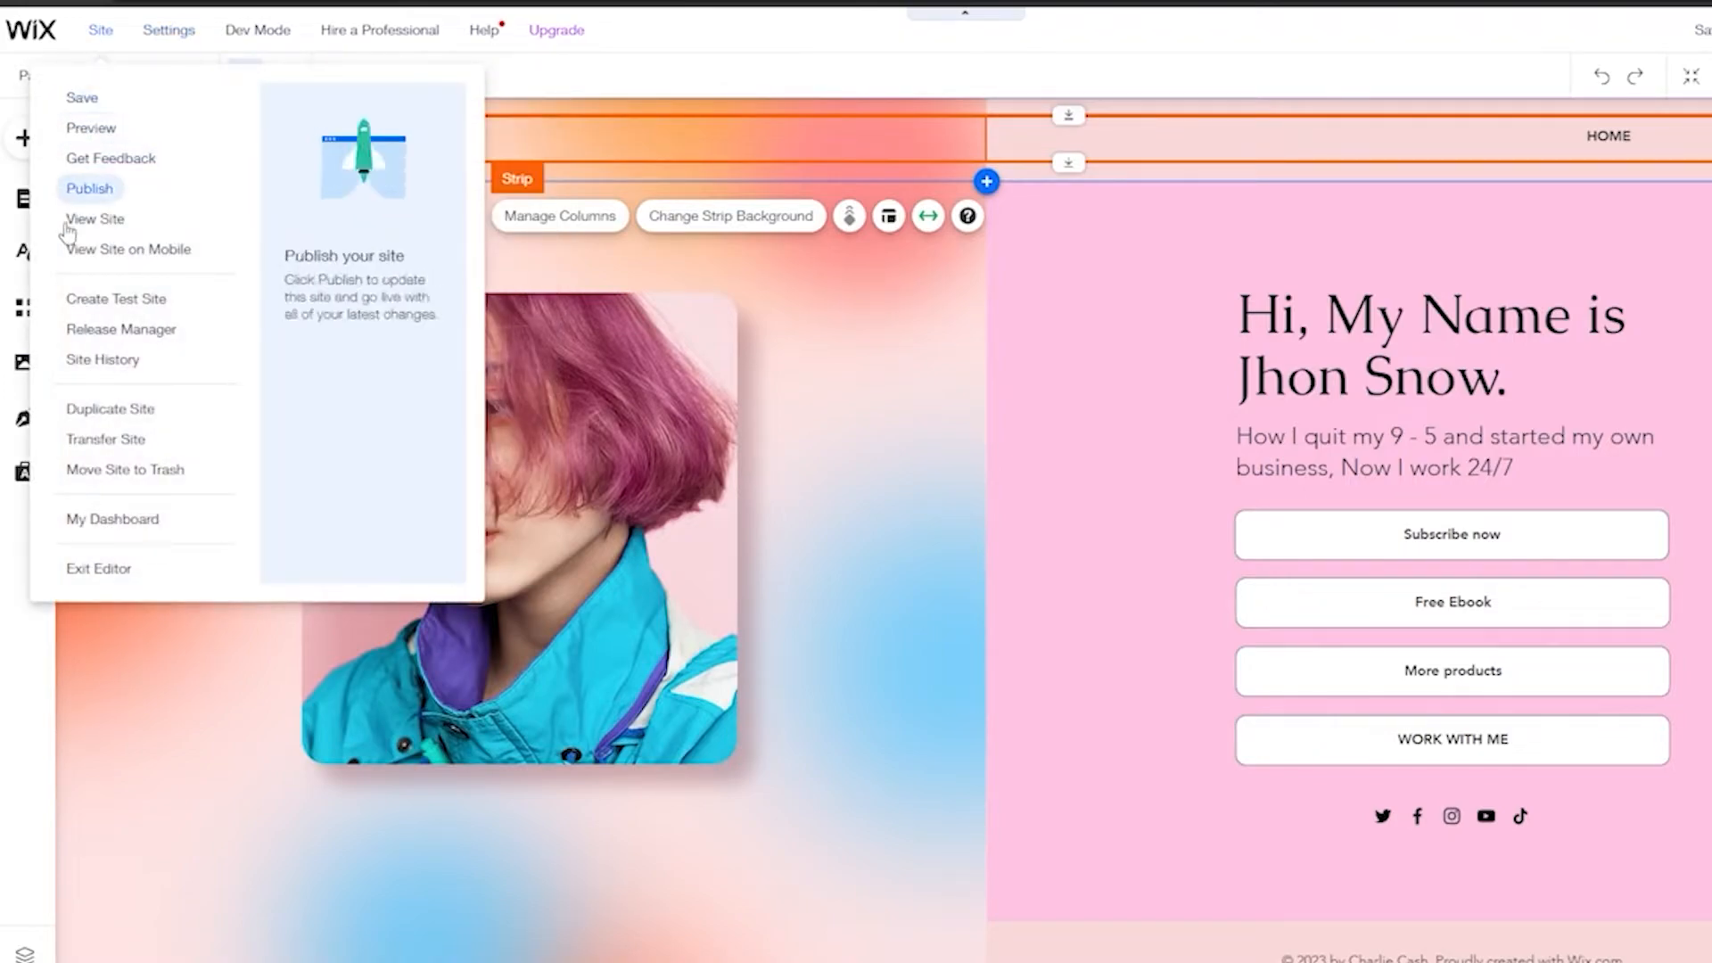
{"action": "left_click", "coordinate": [107, 520]}
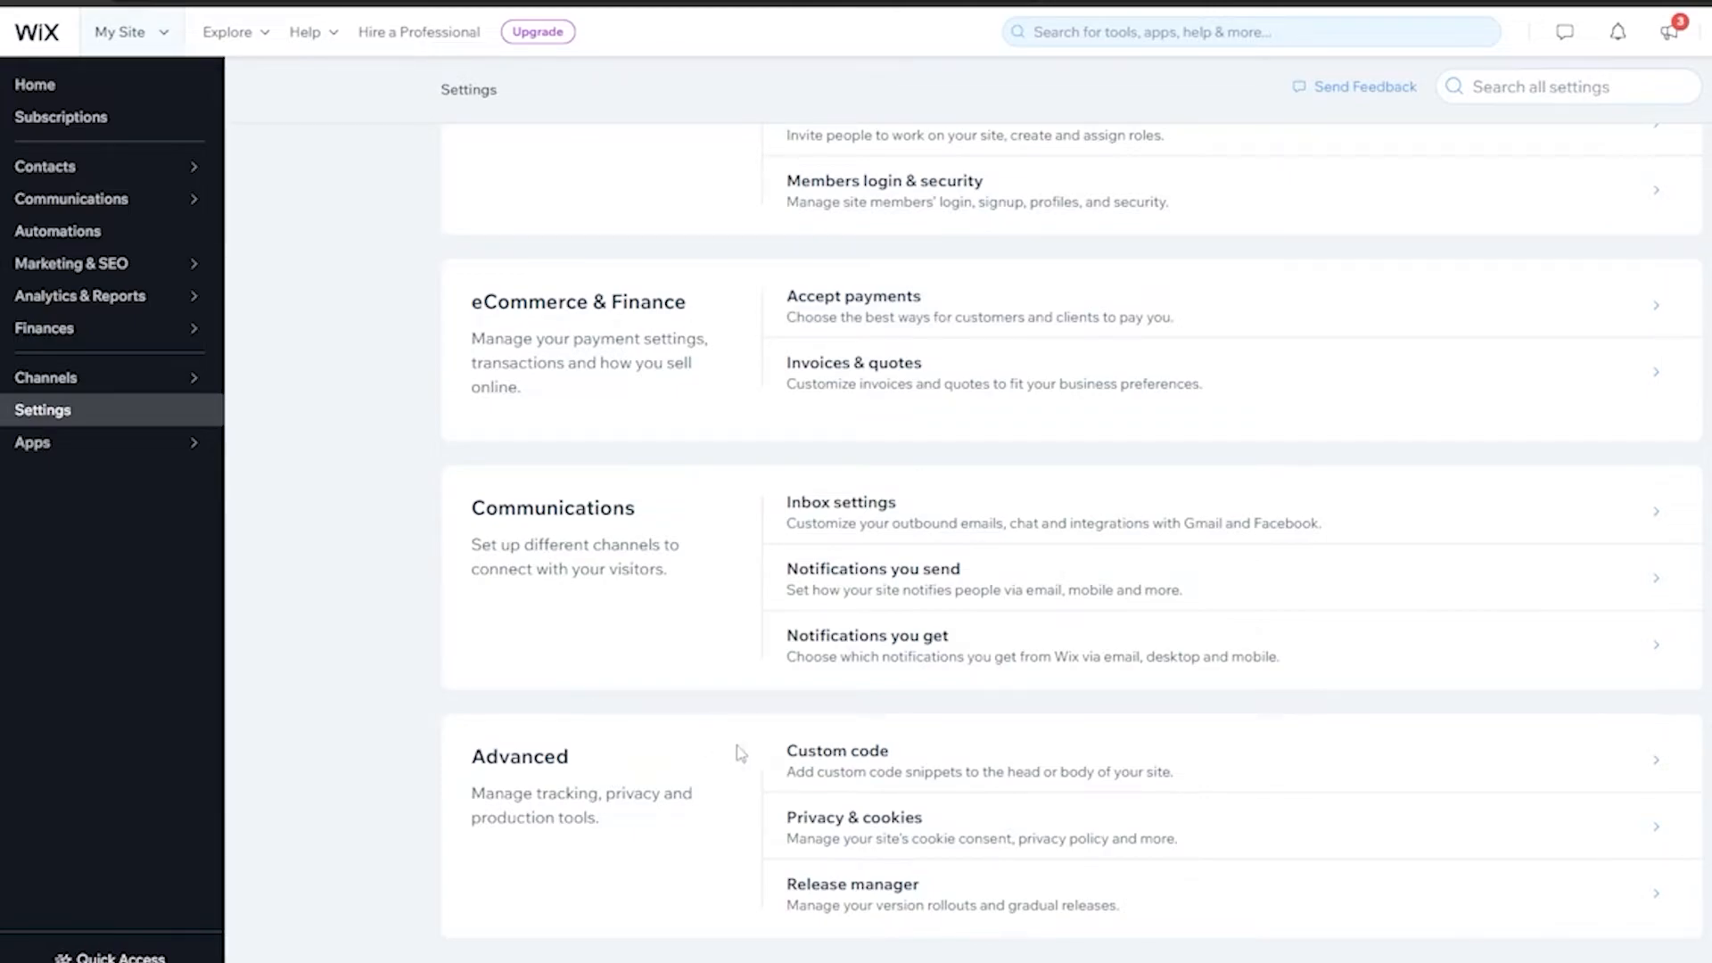
{"action": "left_click_drag", "start_coordinate": [473, 756], "coordinate": [585, 772]}
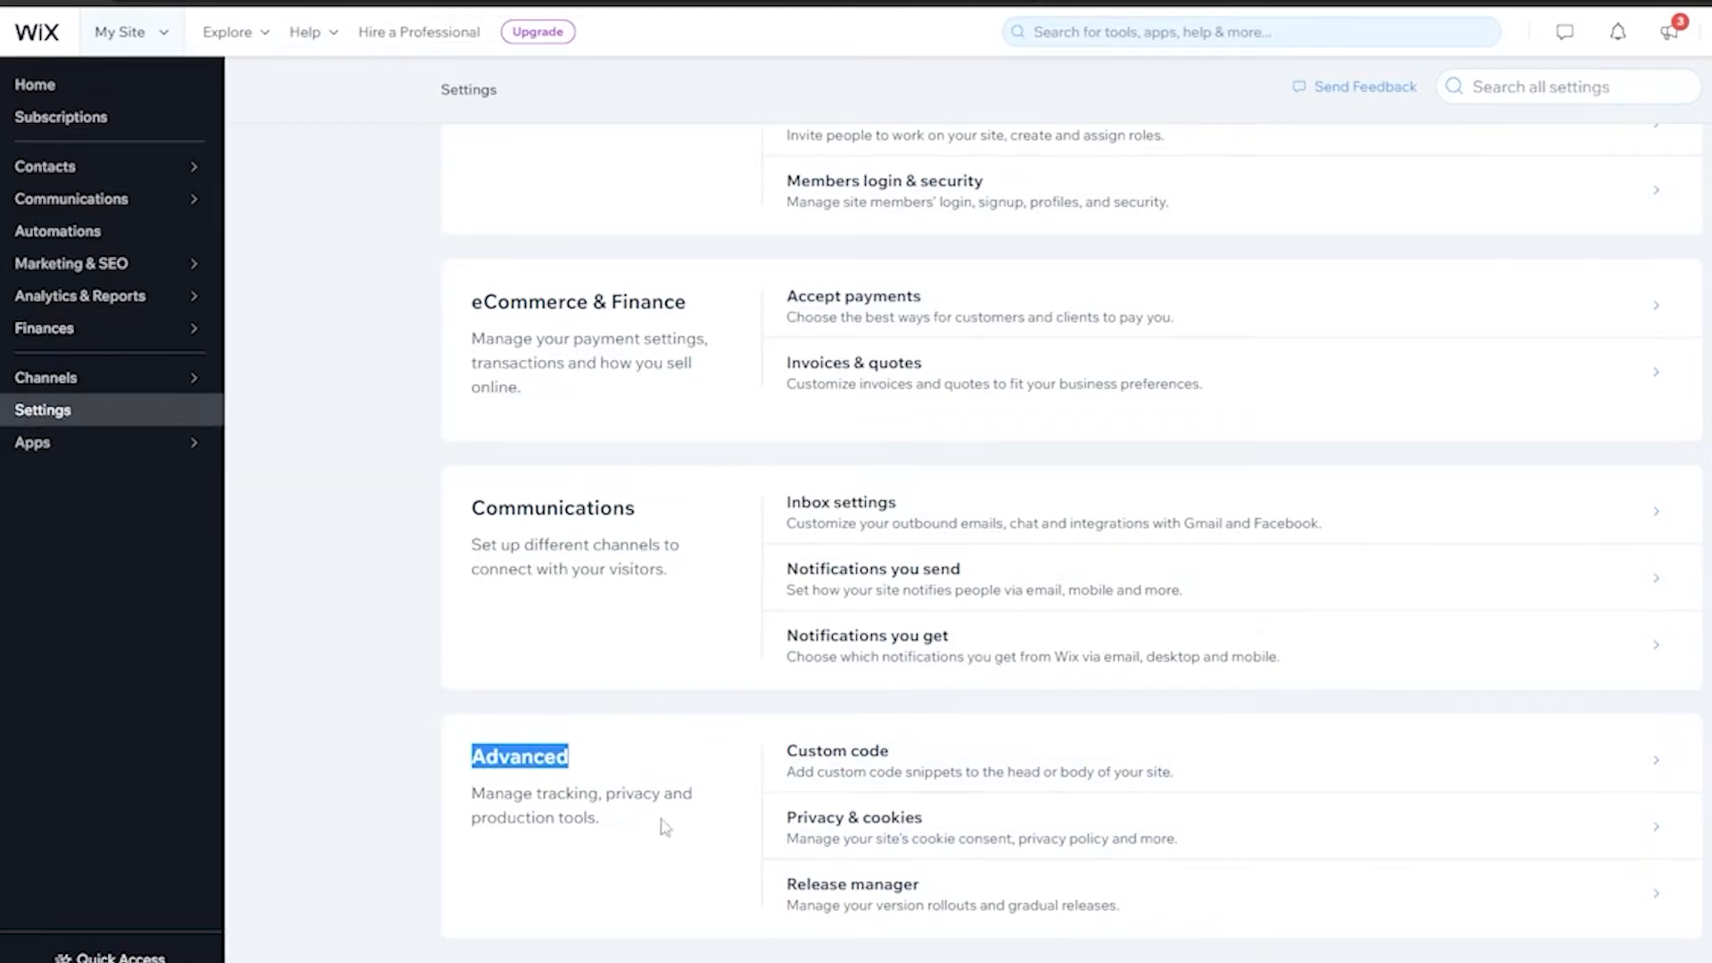
{"action": "left_click", "coordinate": [851, 771]}
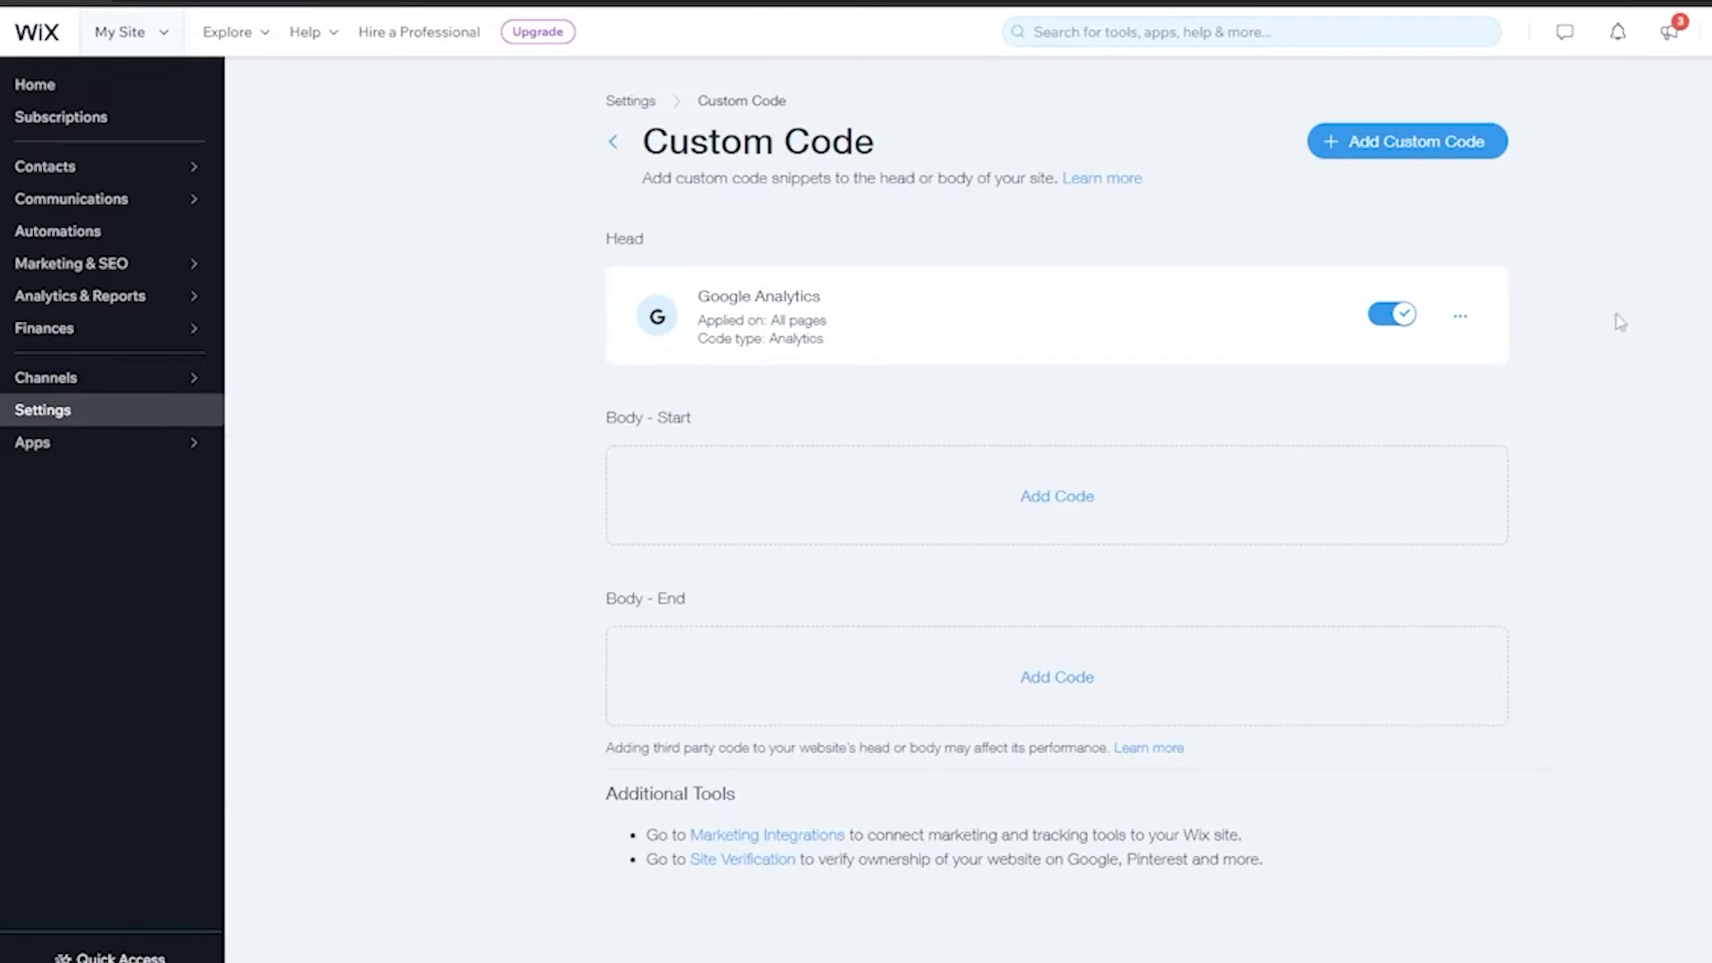
Delete the Google Analytics snippet from the Head section of the custom code.
{"action": "left_click", "coordinate": [1460, 316]}
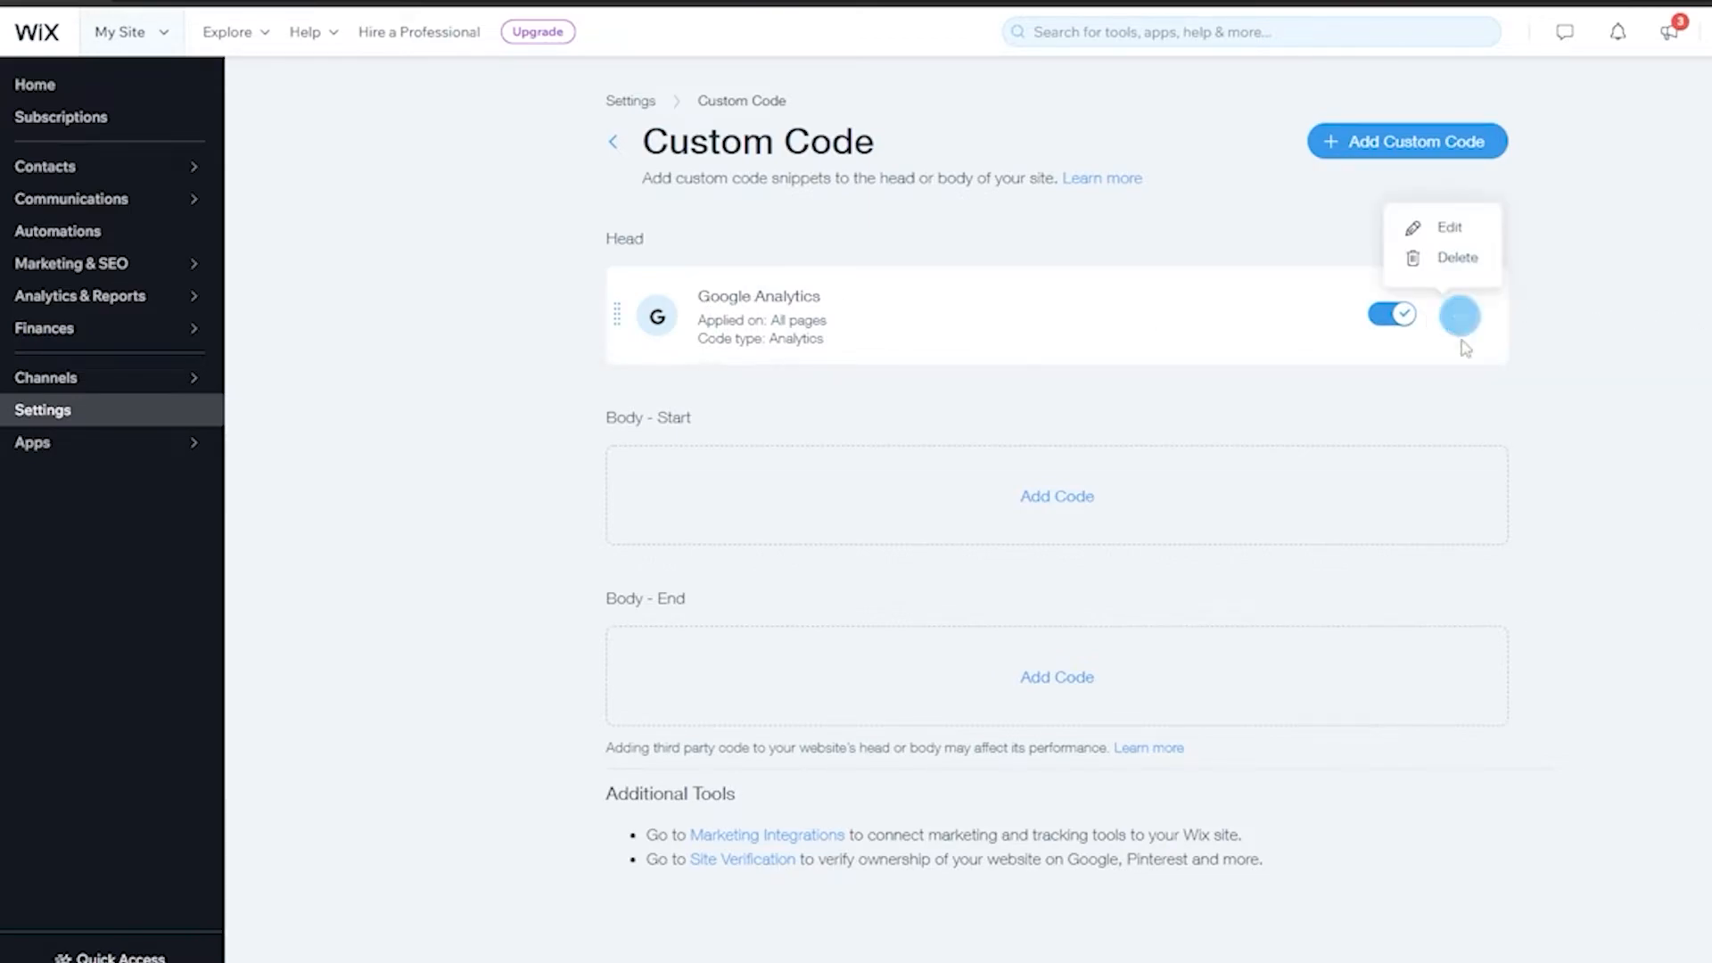
{"action": "left_click", "coordinate": [1459, 259]}
{"action": "left_click", "coordinate": [1211, 566]}
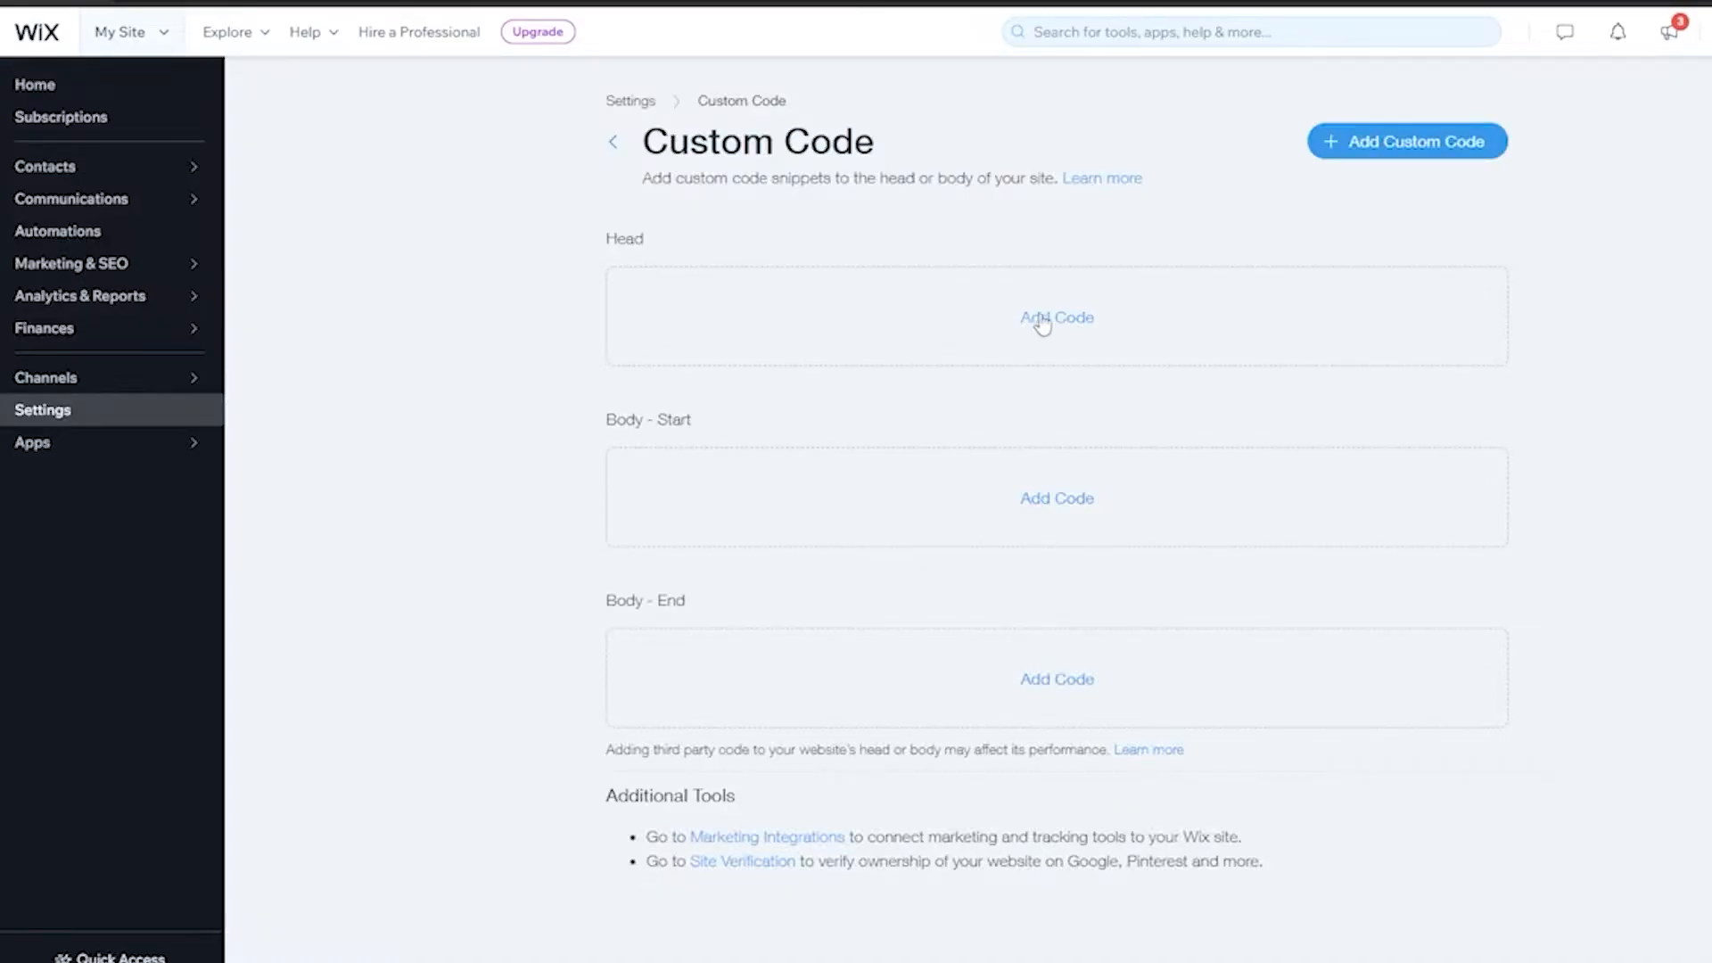
Start a new custom code in the Head section and paste the full universal website tag snippet from Twitter Ads into it.
{"action": "left_click", "coordinate": [1040, 319]}
{"action": "left_click", "coordinate": [753, 305]}
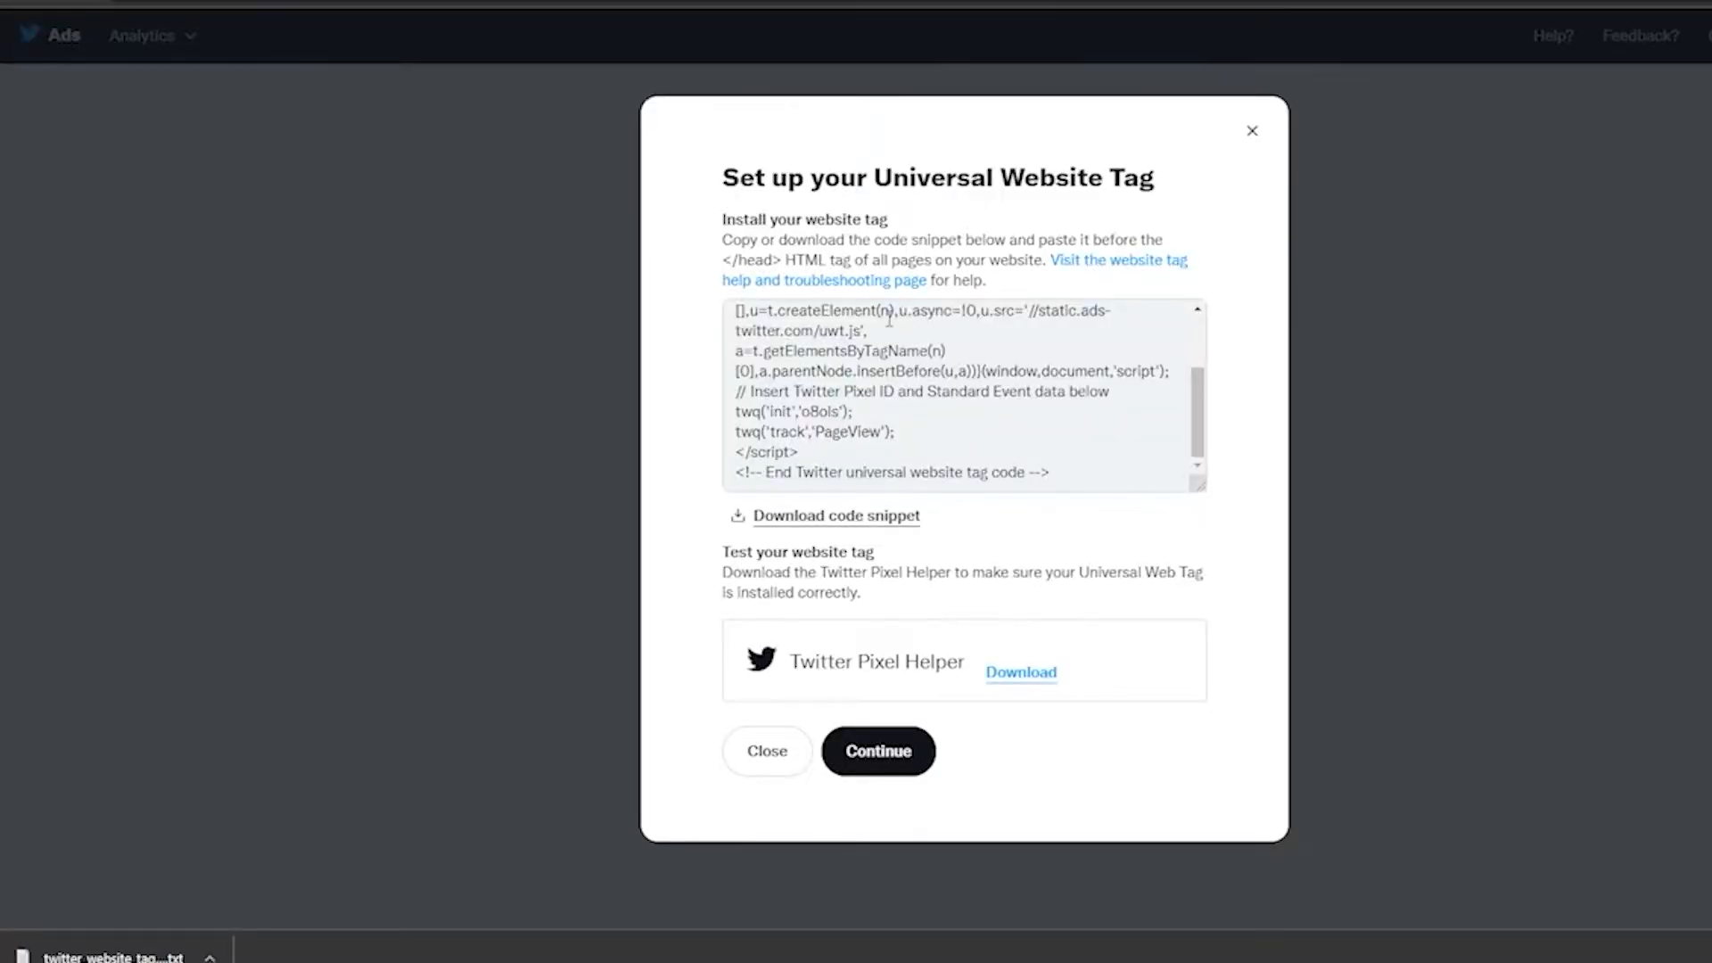
{"action": "left_click_drag", "start_coordinate": [869, 331], "coordinate": [889, 321]}
{"action": "key", "text": "ctrl+a"}
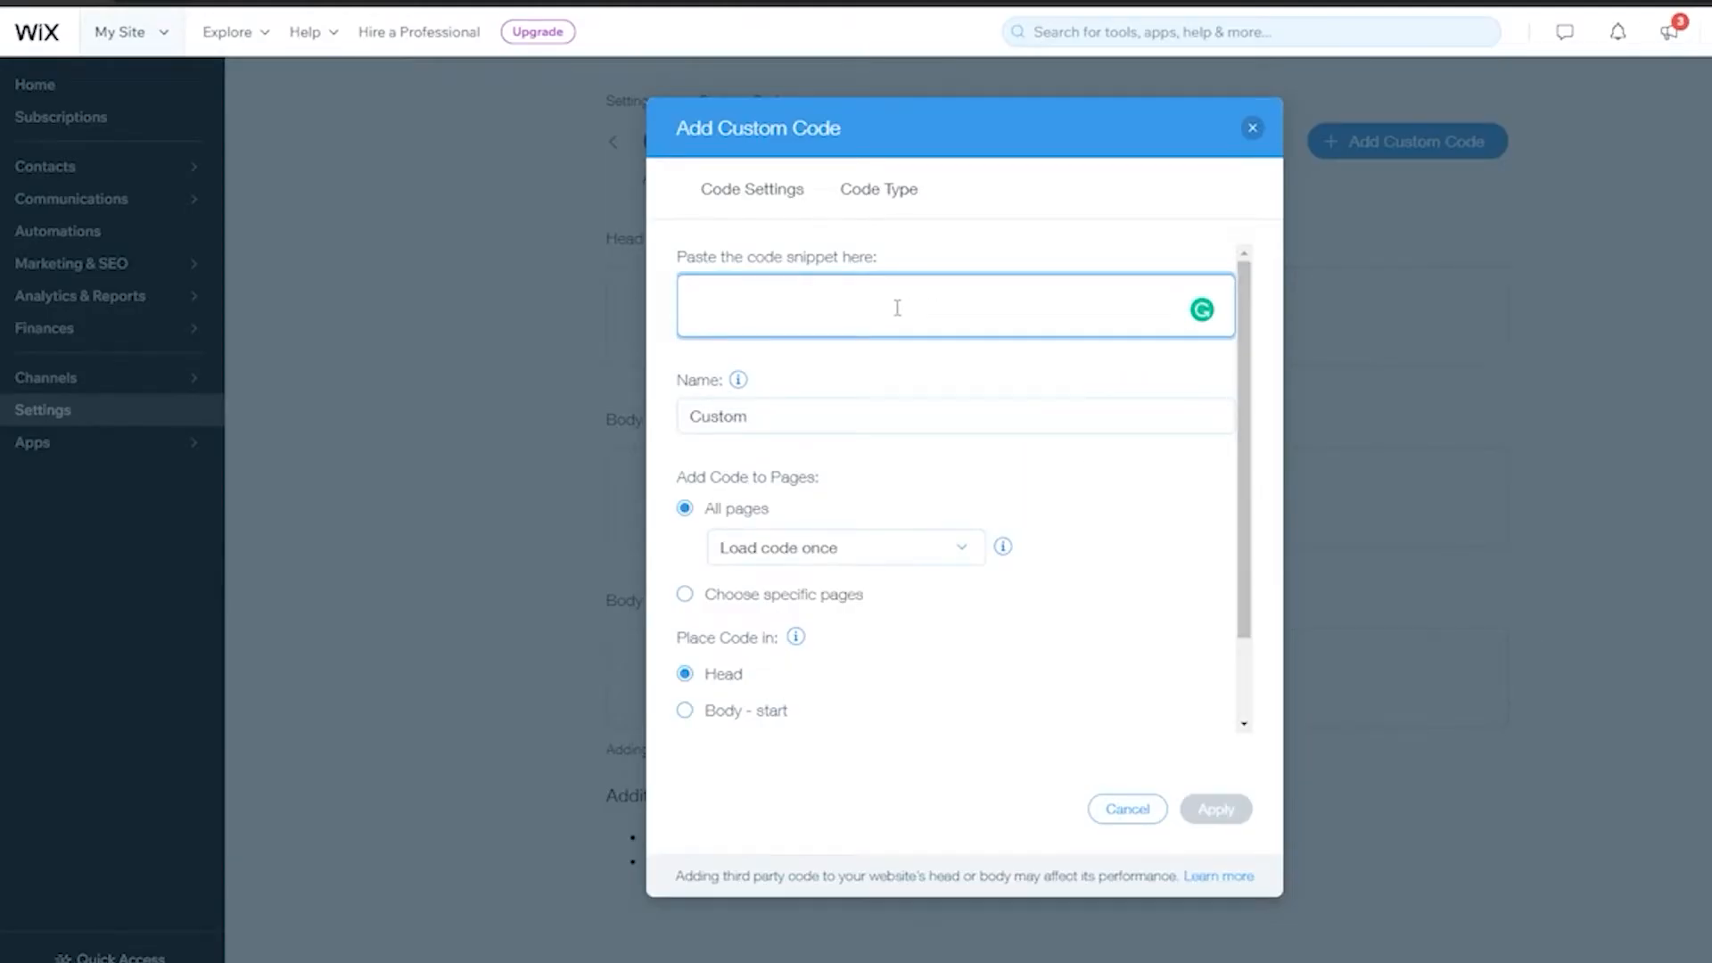
{"action": "key", "text": "ctrl+v"}
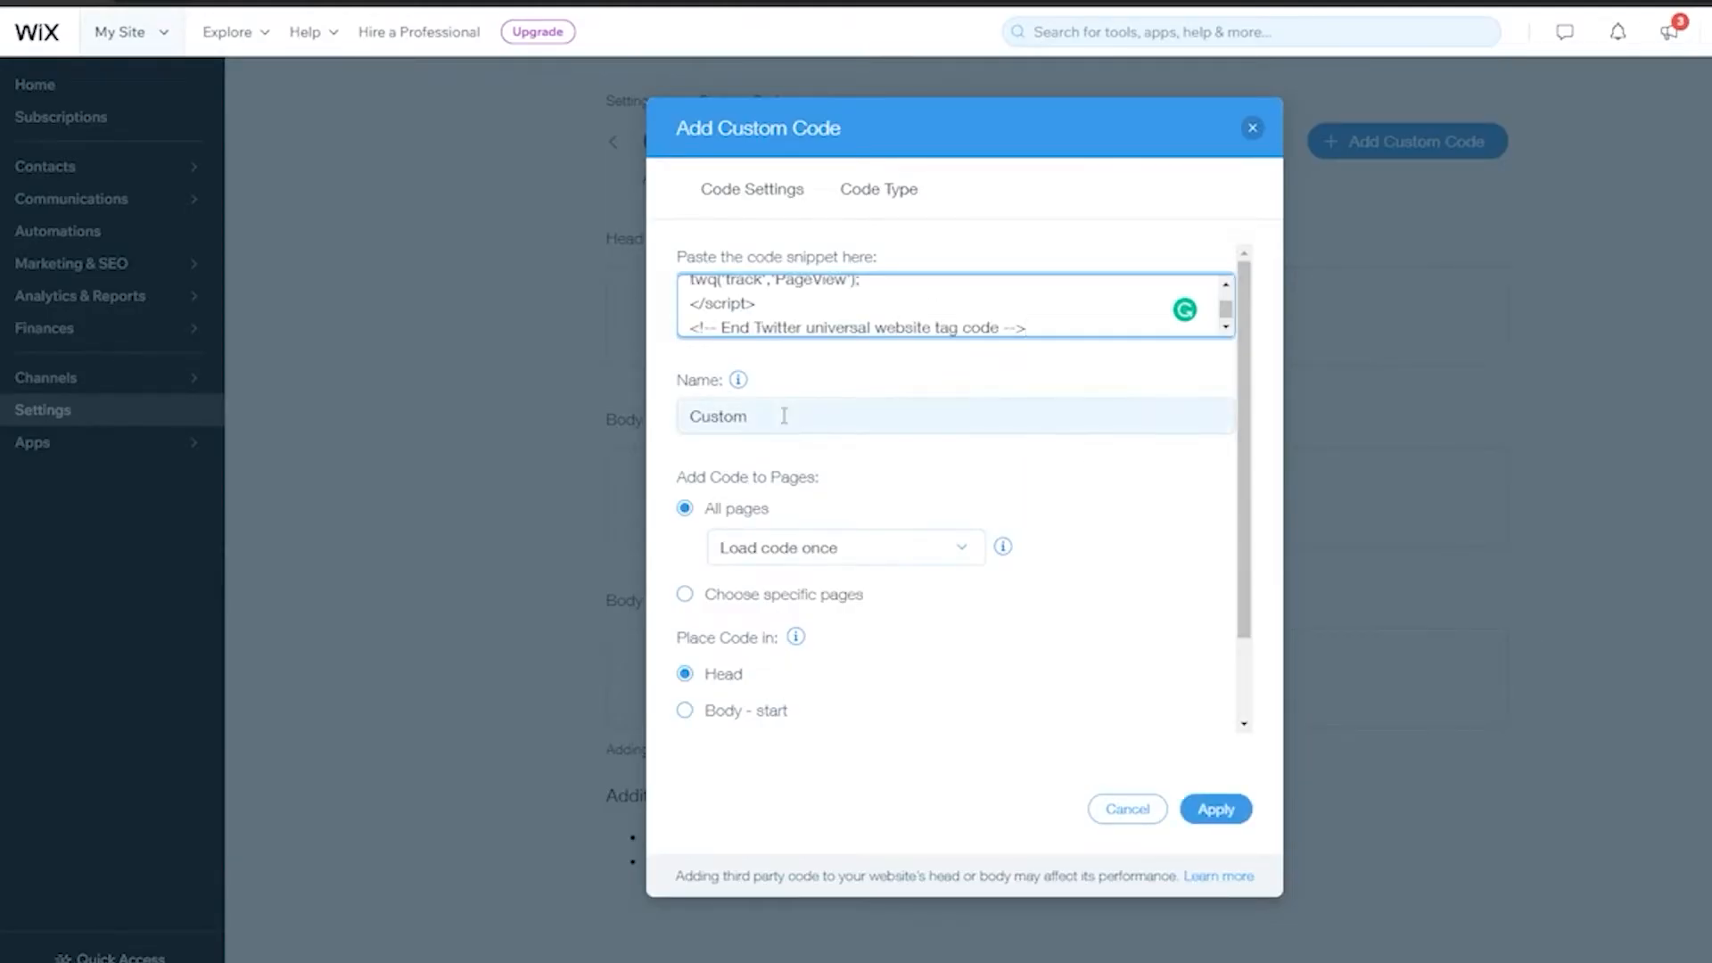
Name the head snippet "Twitter ads", set it to load on all pages, and apply it.
{"action": "double_click", "coordinate": [784, 414]}
{"action": "type", "text": "Twitter ads"}
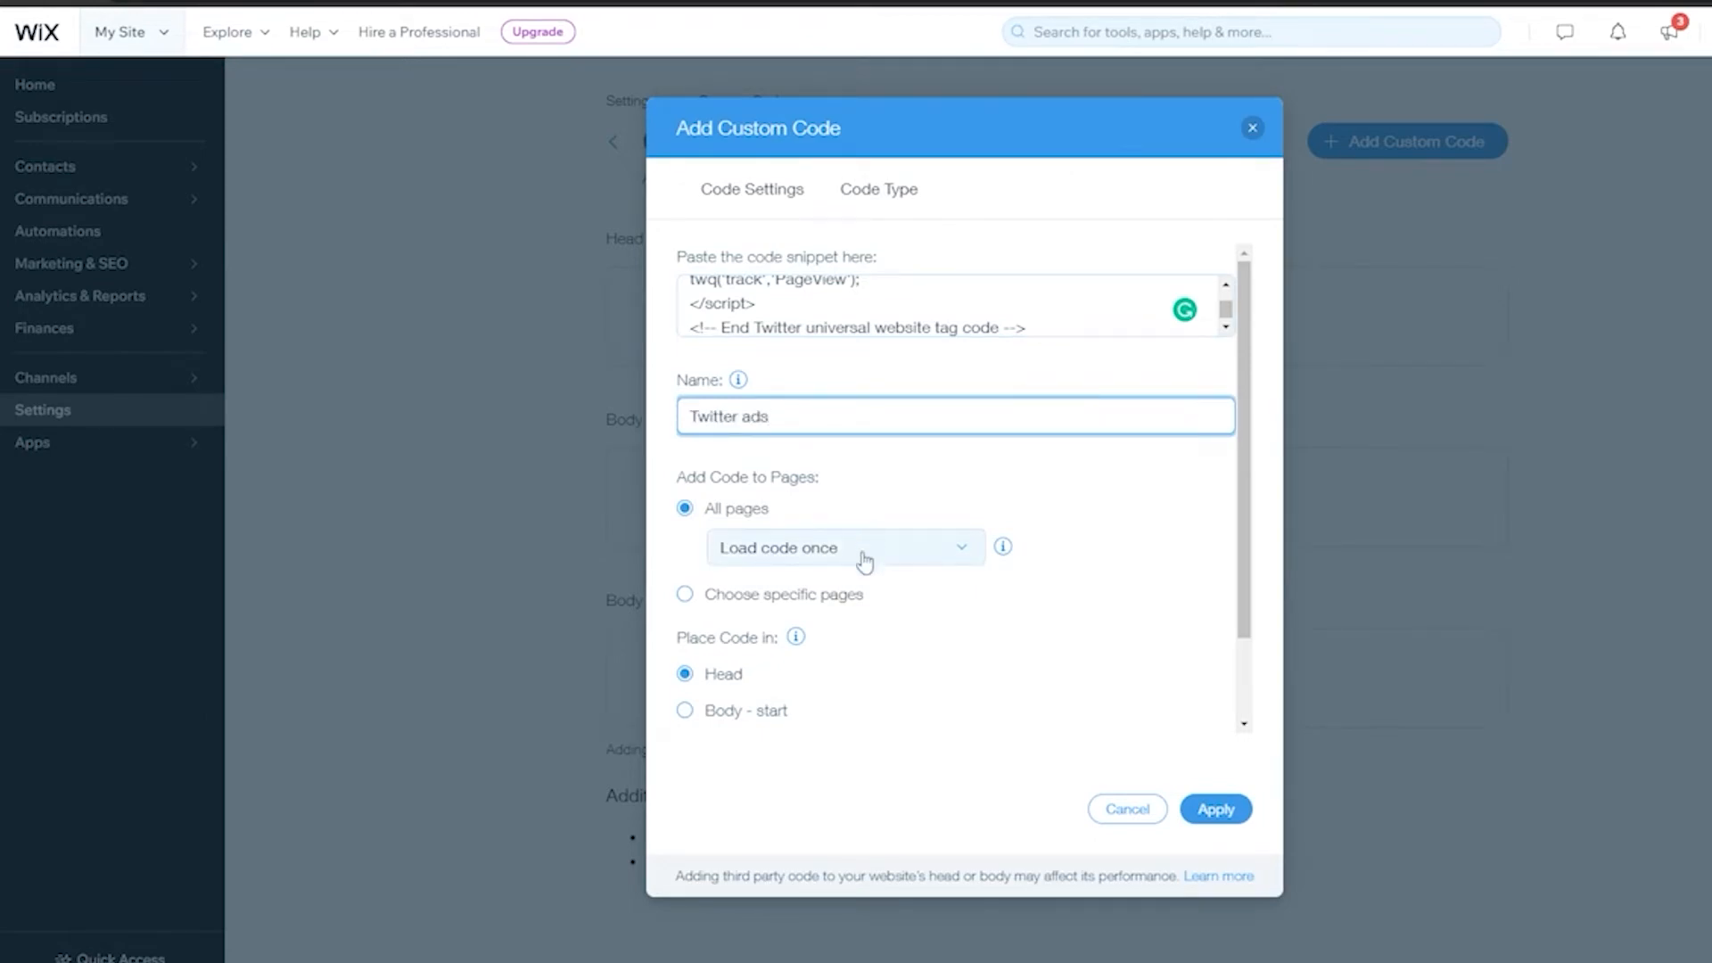
{"action": "left_click", "coordinate": [686, 595]}
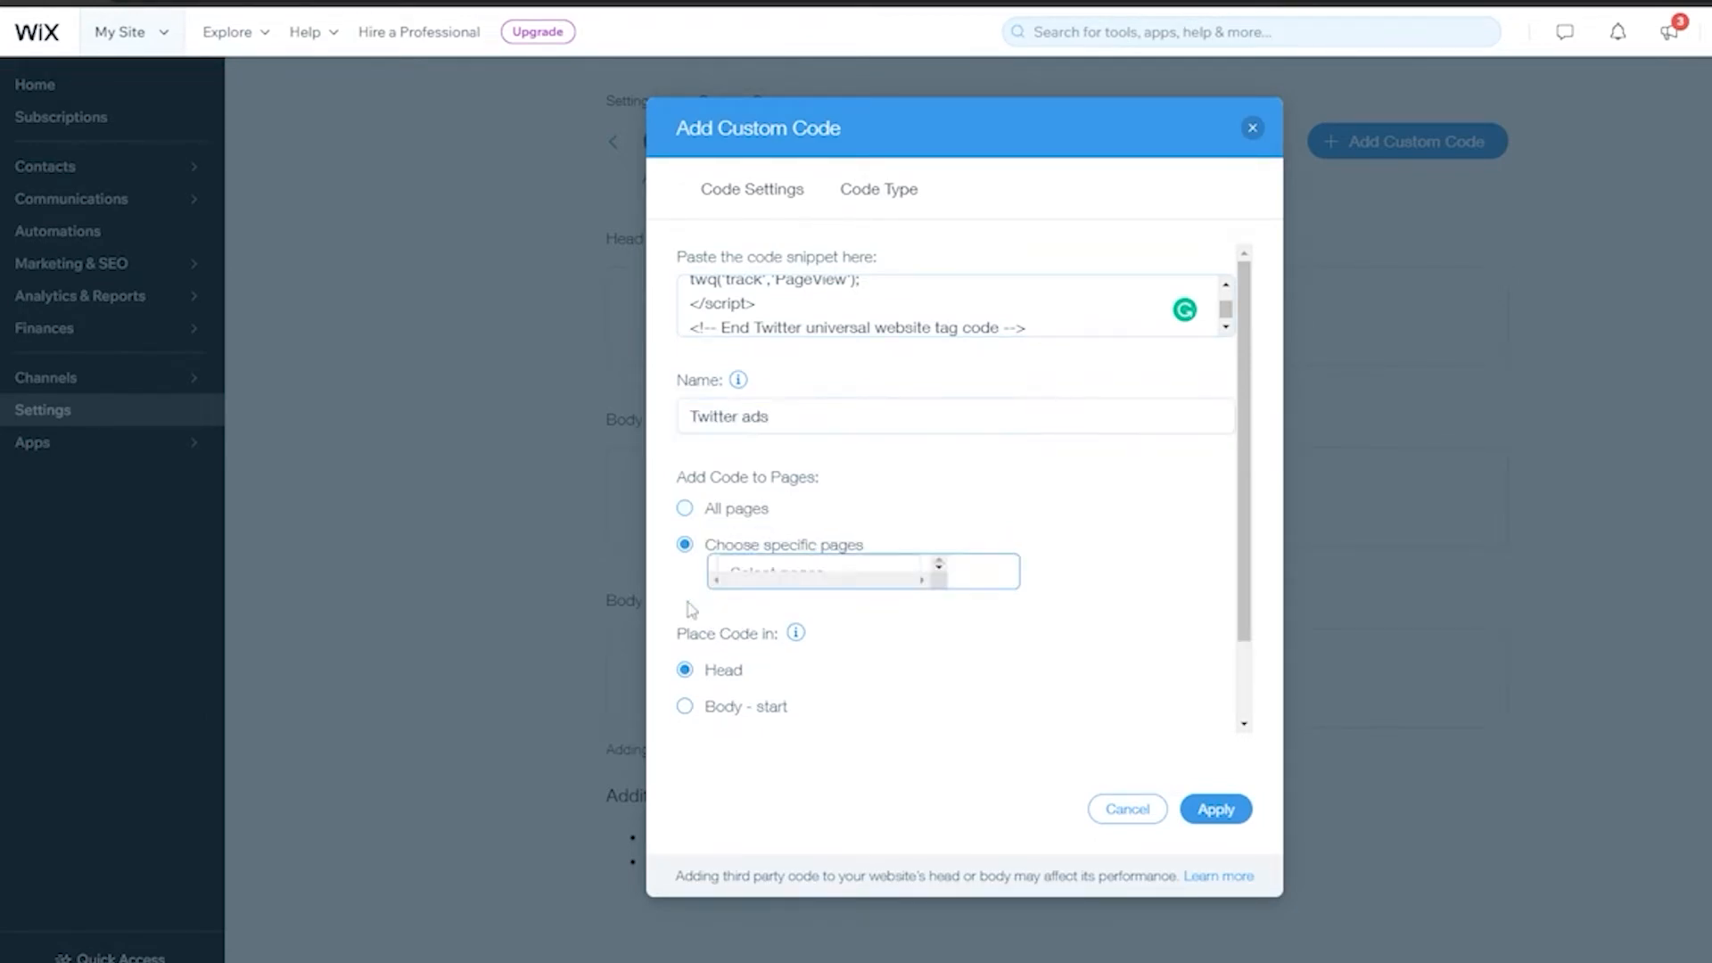
{"action": "scroll", "coordinate": [691, 419], "scroll_direction": "down", "scroll_amount": 1}
{"action": "left_click", "coordinate": [685, 411]}
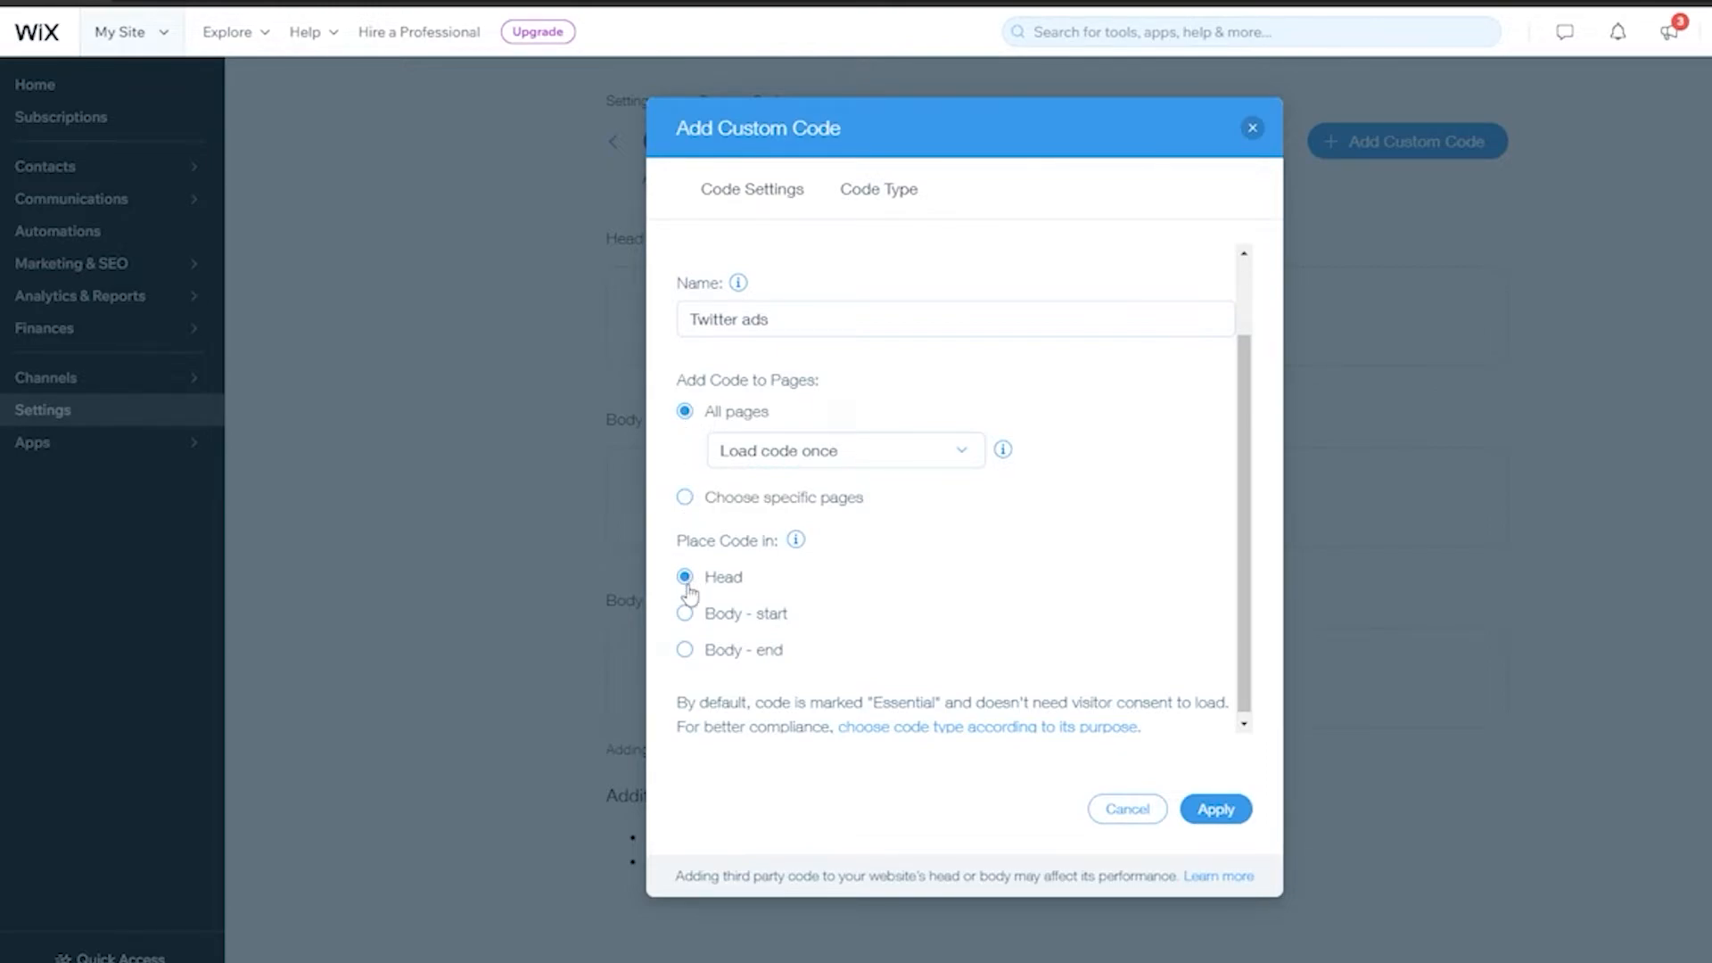
{"action": "left_click", "coordinate": [1219, 809]}
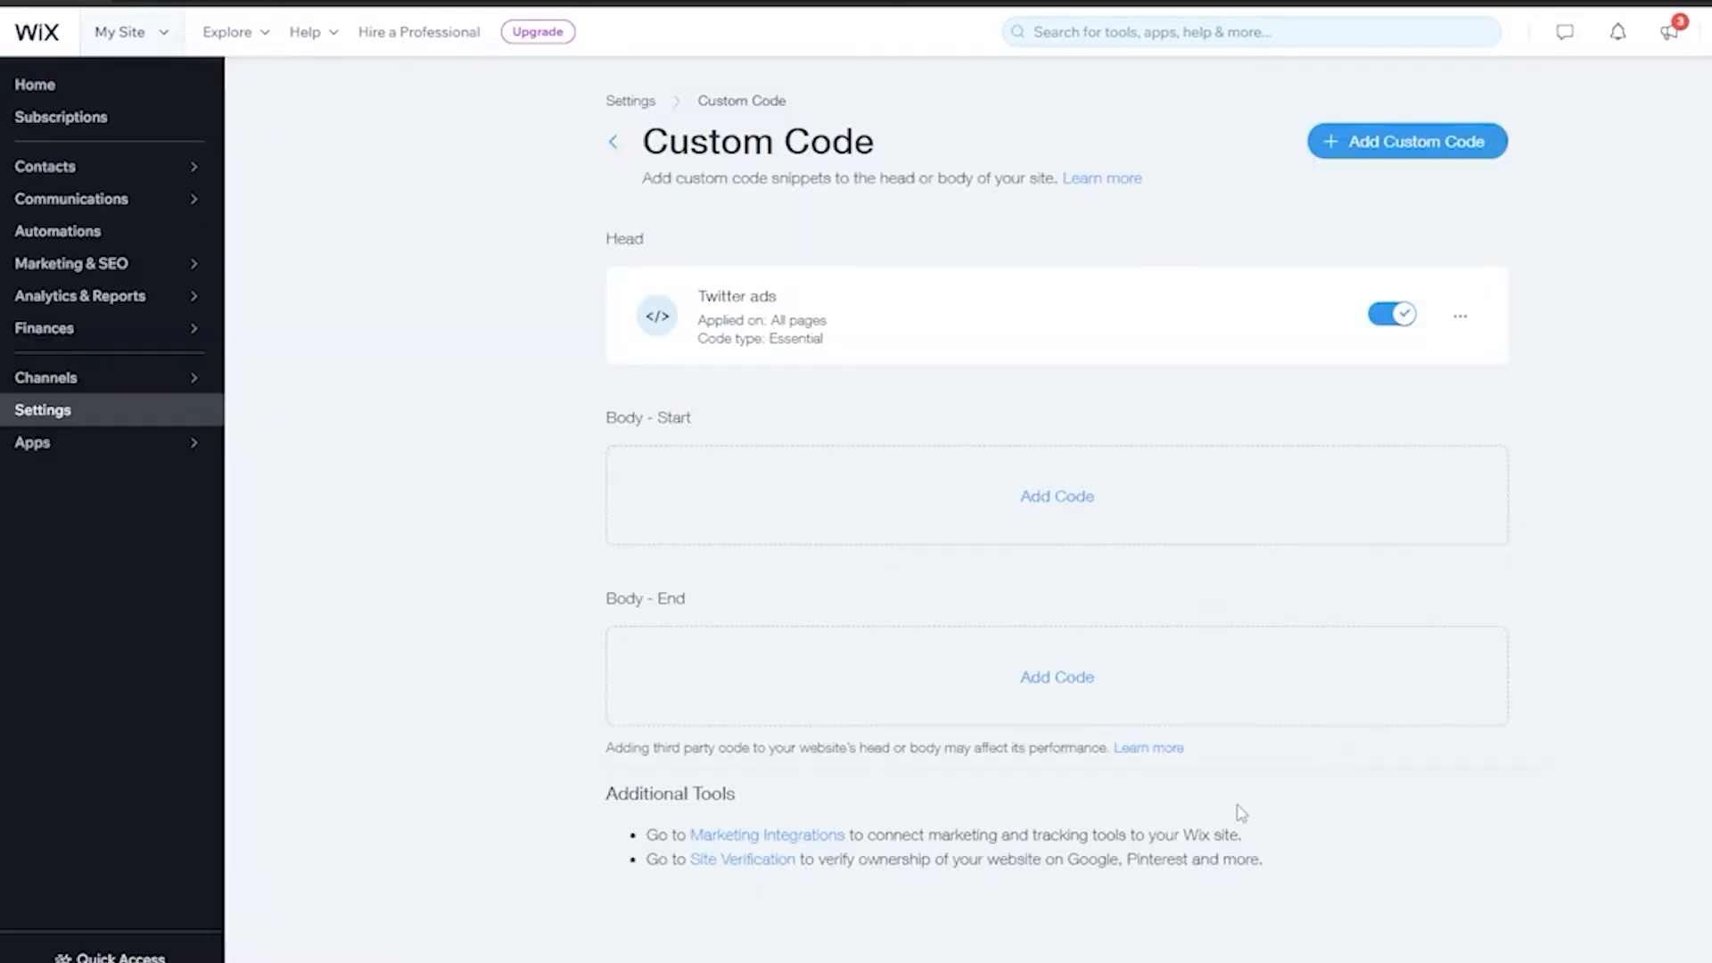
Add the copied Twitter tag snippet to the Body - Start section under the name "t ads".
{"action": "left_click", "coordinate": [1083, 497]}
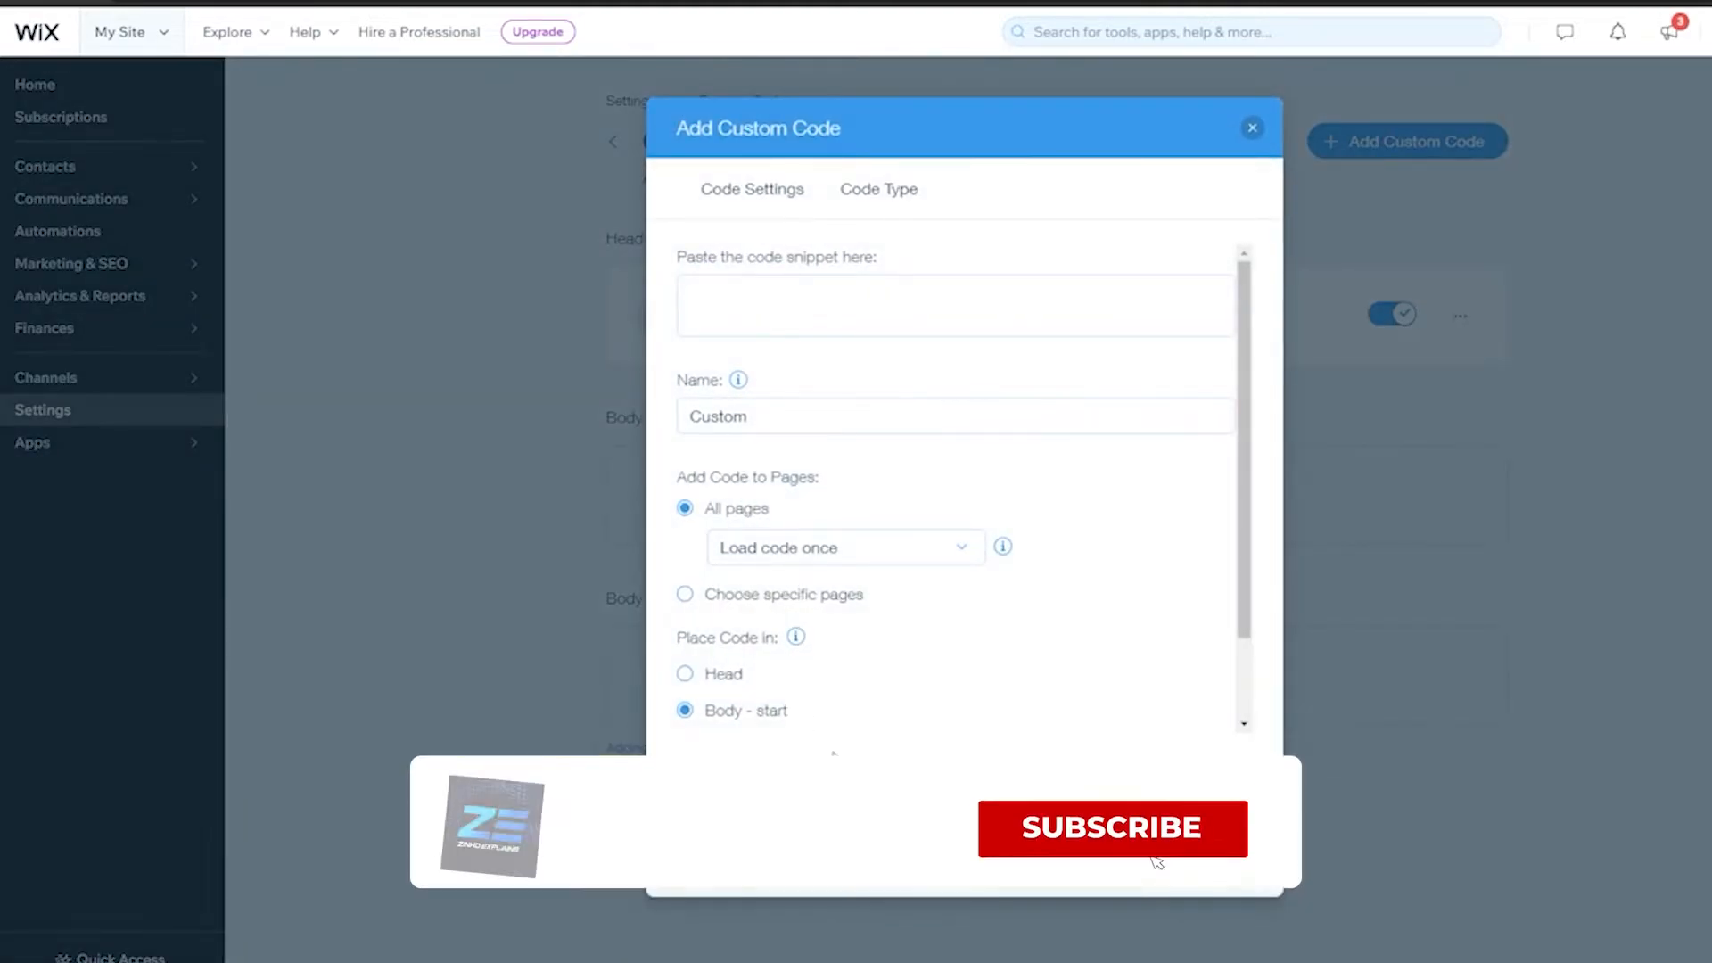
{"action": "left_click", "coordinate": [785, 321]}
{"action": "key", "text": "ctrl+v"}
{"action": "double_click", "coordinate": [776, 421]}
{"action": "type", "text": "t ads"}
{"action": "left_click", "coordinate": [1216, 809]}
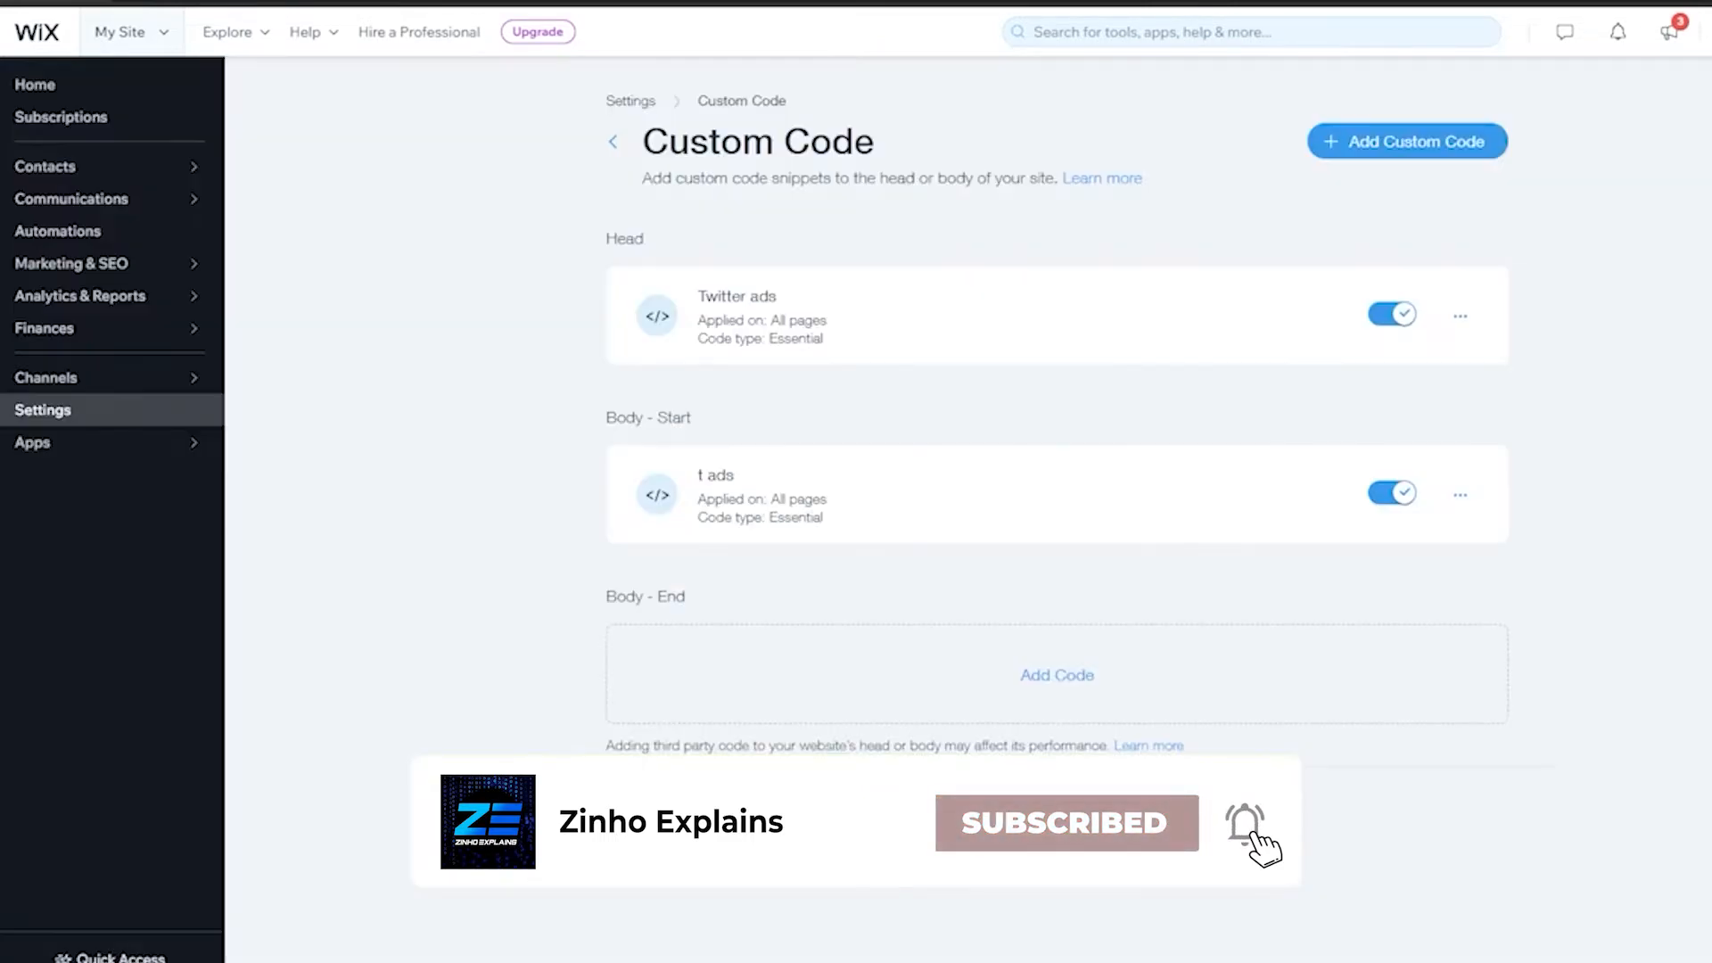
Add the copied Twitter tag snippet to the Body - End section under the name "T ads".
{"action": "left_click", "coordinate": [1067, 691]}
{"action": "left_click", "coordinate": [837, 294]}
{"action": "key", "text": "ctrl+v"}
{"action": "double_click", "coordinate": [862, 416]}
{"action": "type", "text": "T a"}
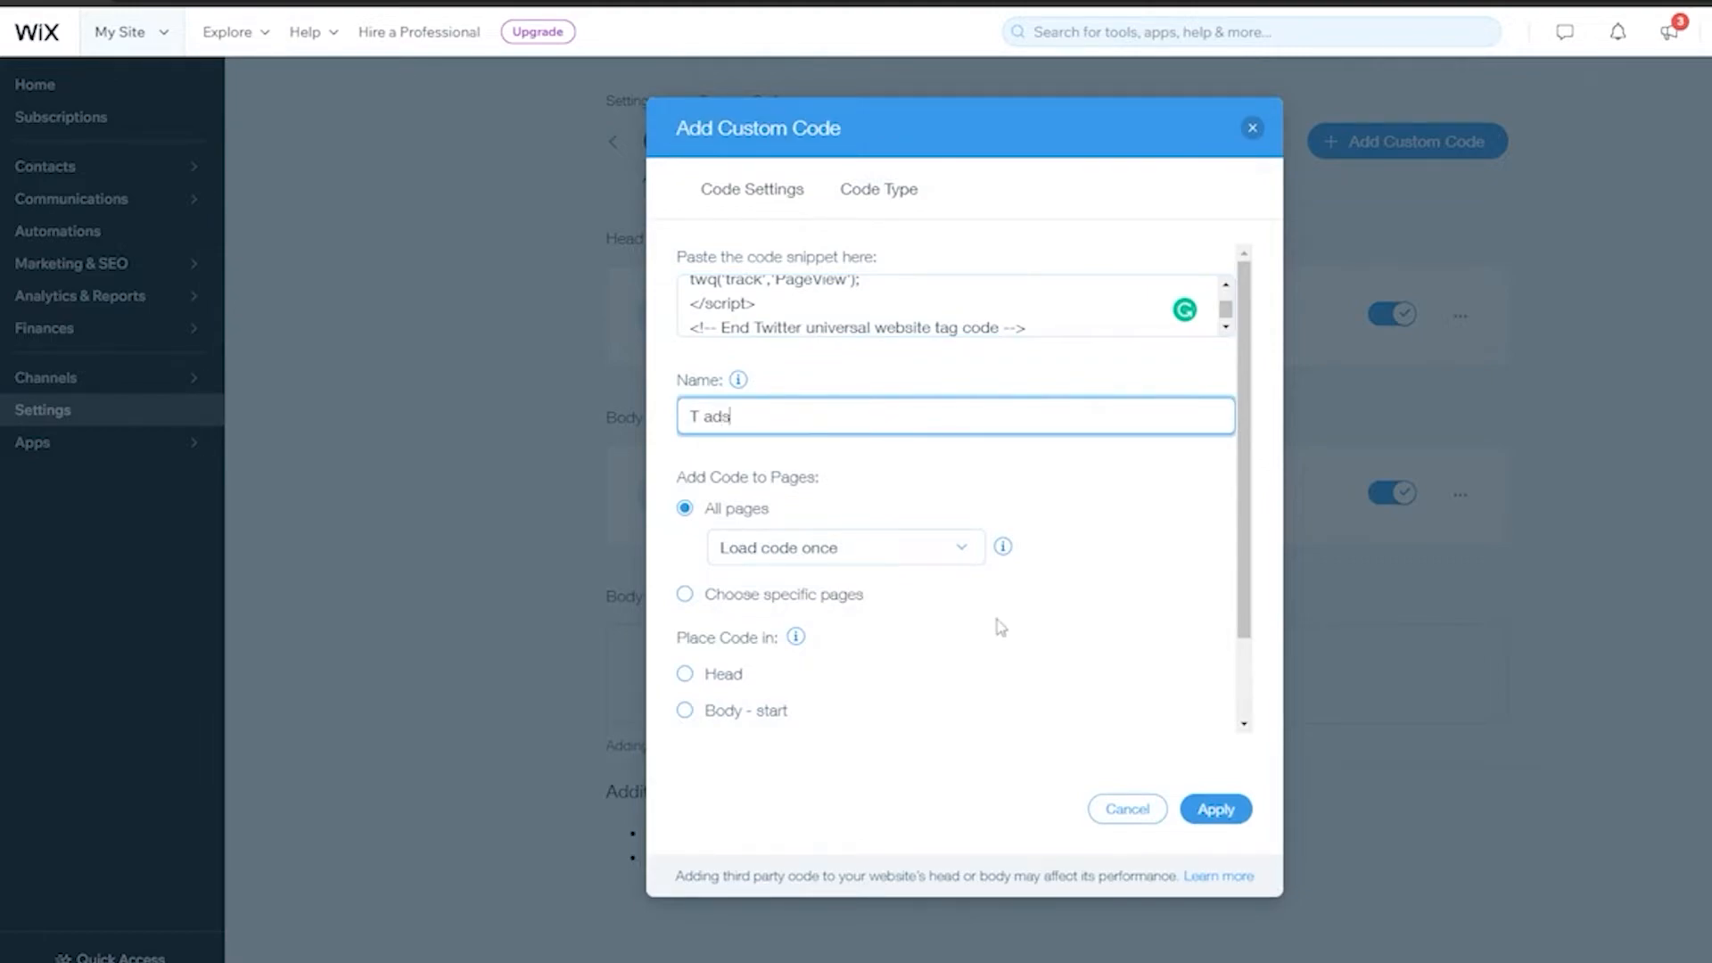
{"action": "scroll", "coordinate": [877, 689], "scroll_direction": "down", "scroll_amount": 1}
{"action": "left_click", "coordinate": [1216, 810]}
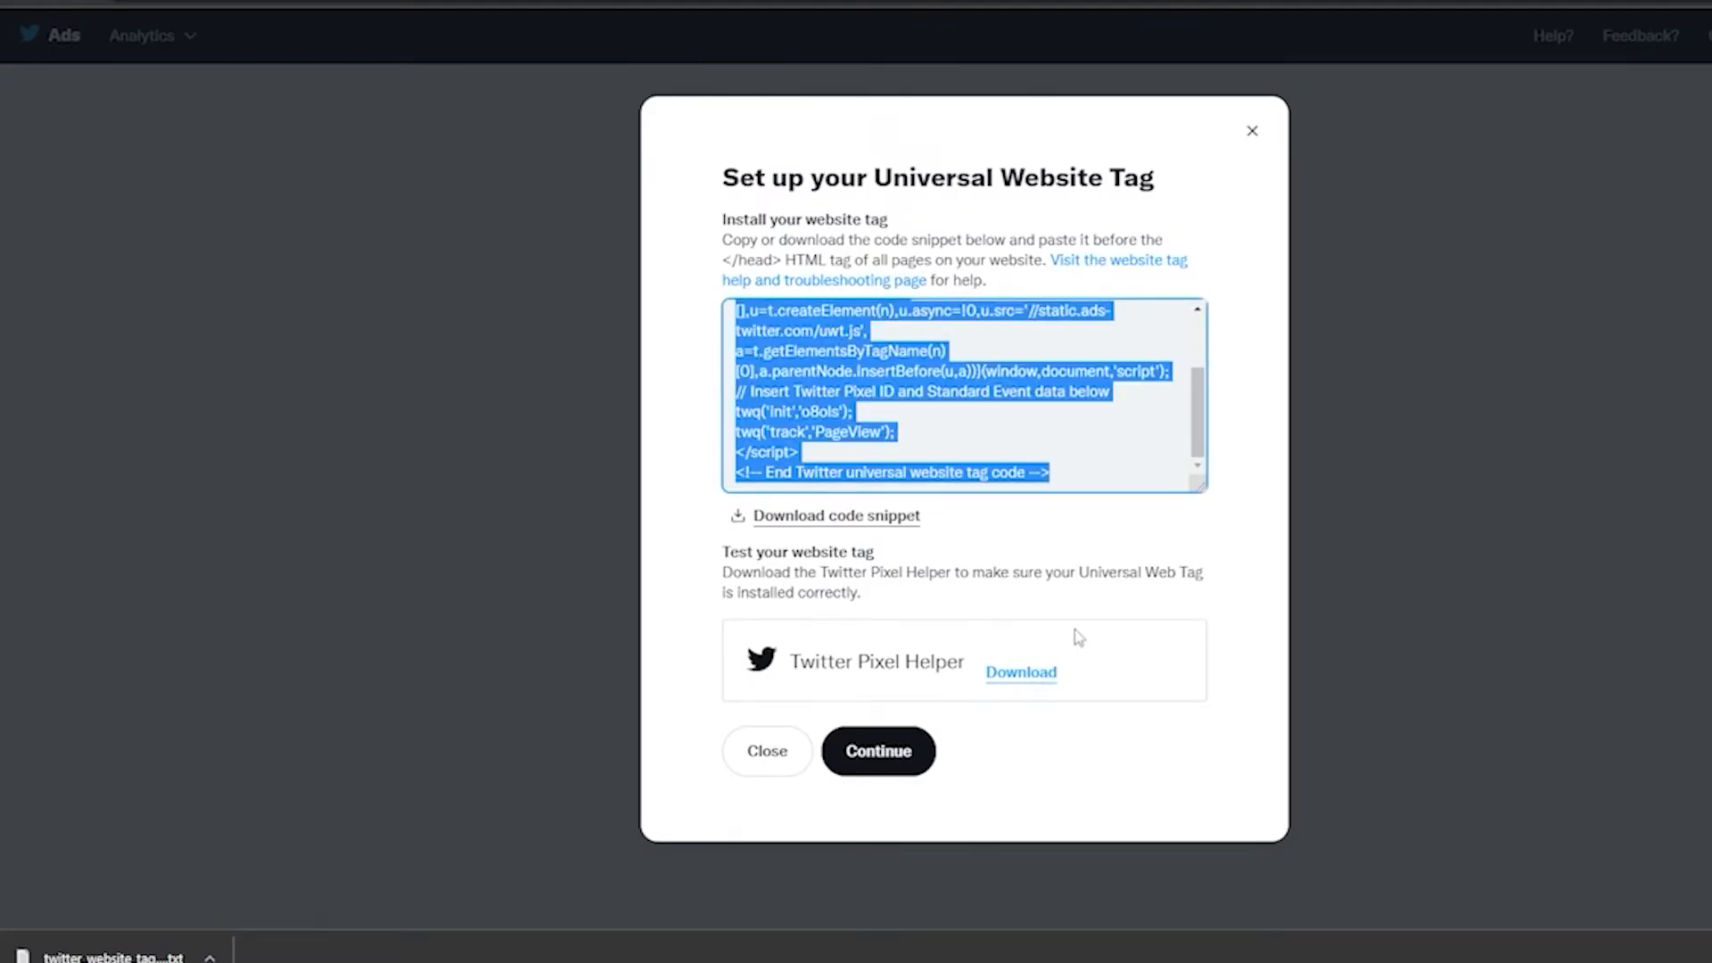
Continue the tag setup in Twitter Ads and save a site visit event named "Viste" covering all website visits.
{"action": "left_click", "coordinate": [874, 759]}
{"action": "left_click", "coordinate": [656, 293]}
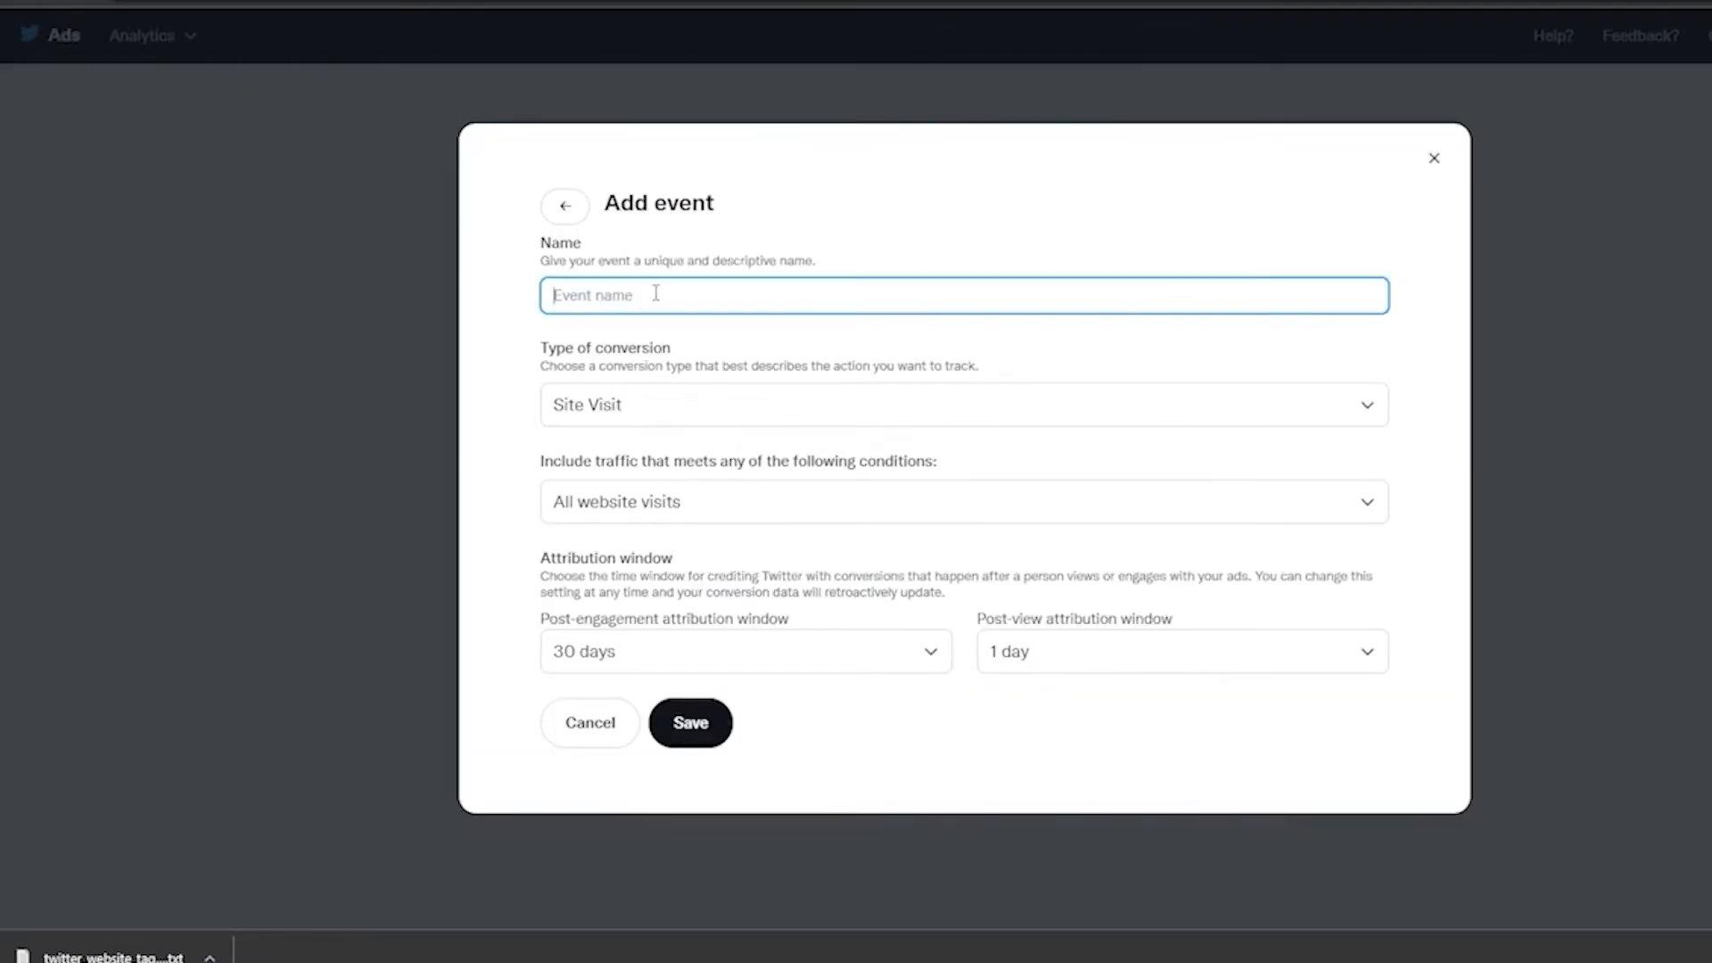
{"action": "type", "text": "Vid"}
{"action": "key", "text": "BackSpace"}
{"action": "type", "text": "ste"}
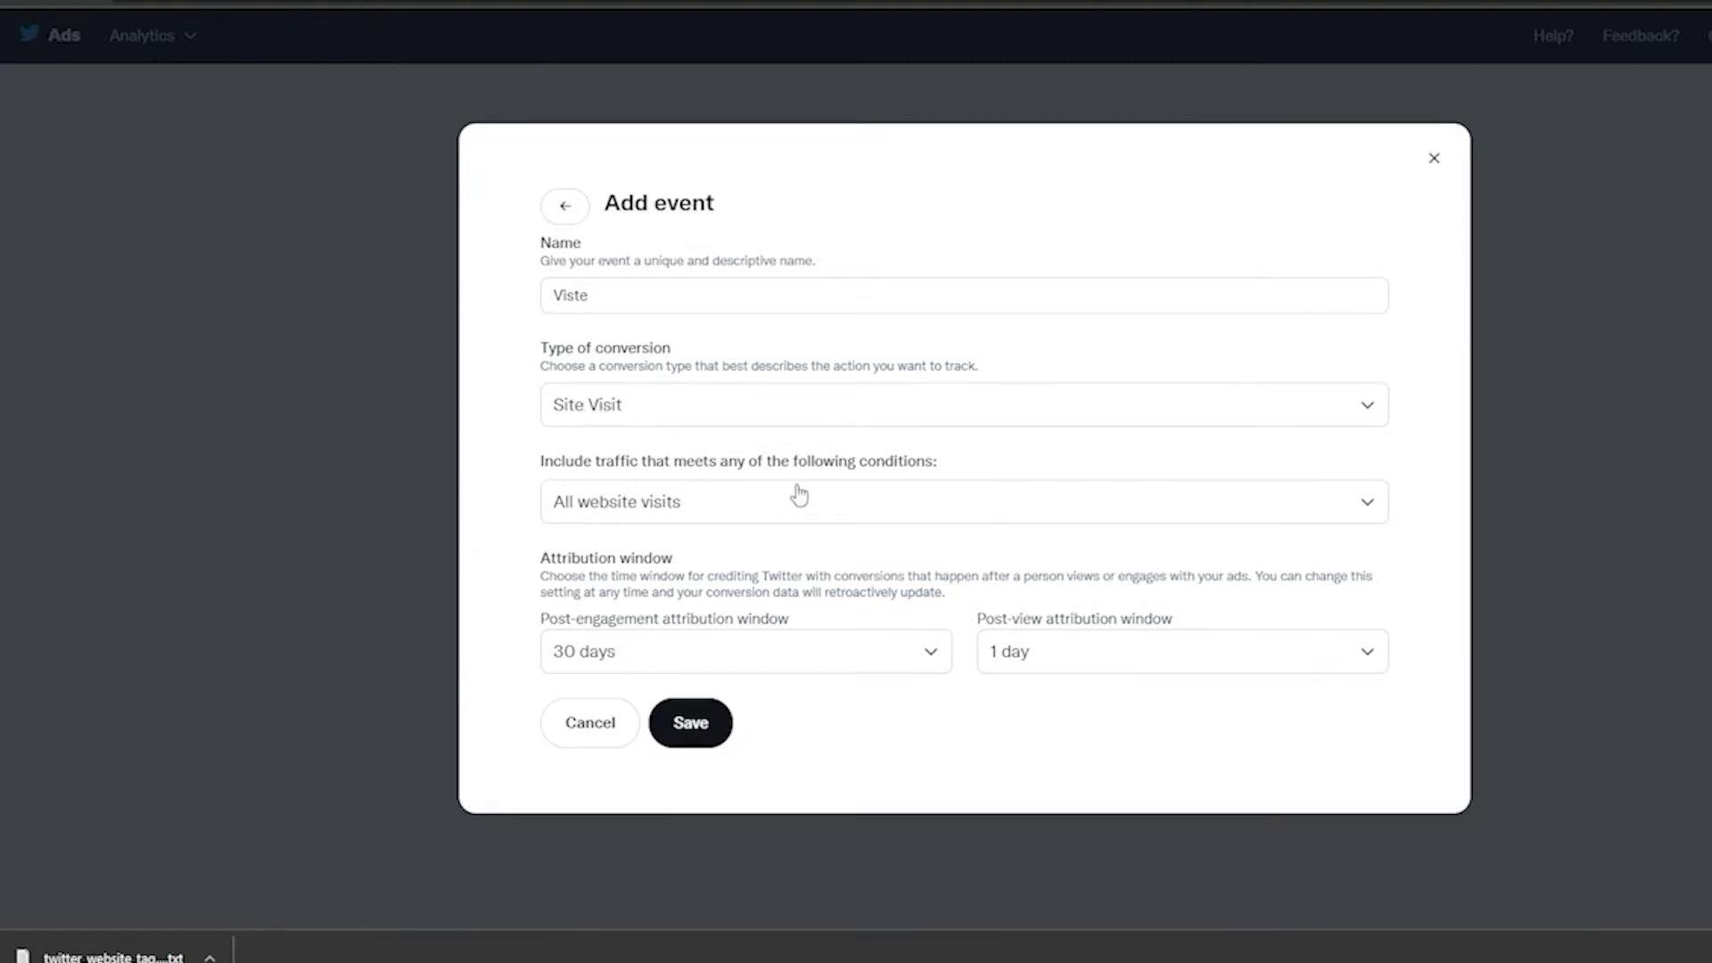
{"action": "left_click", "coordinate": [901, 519]}
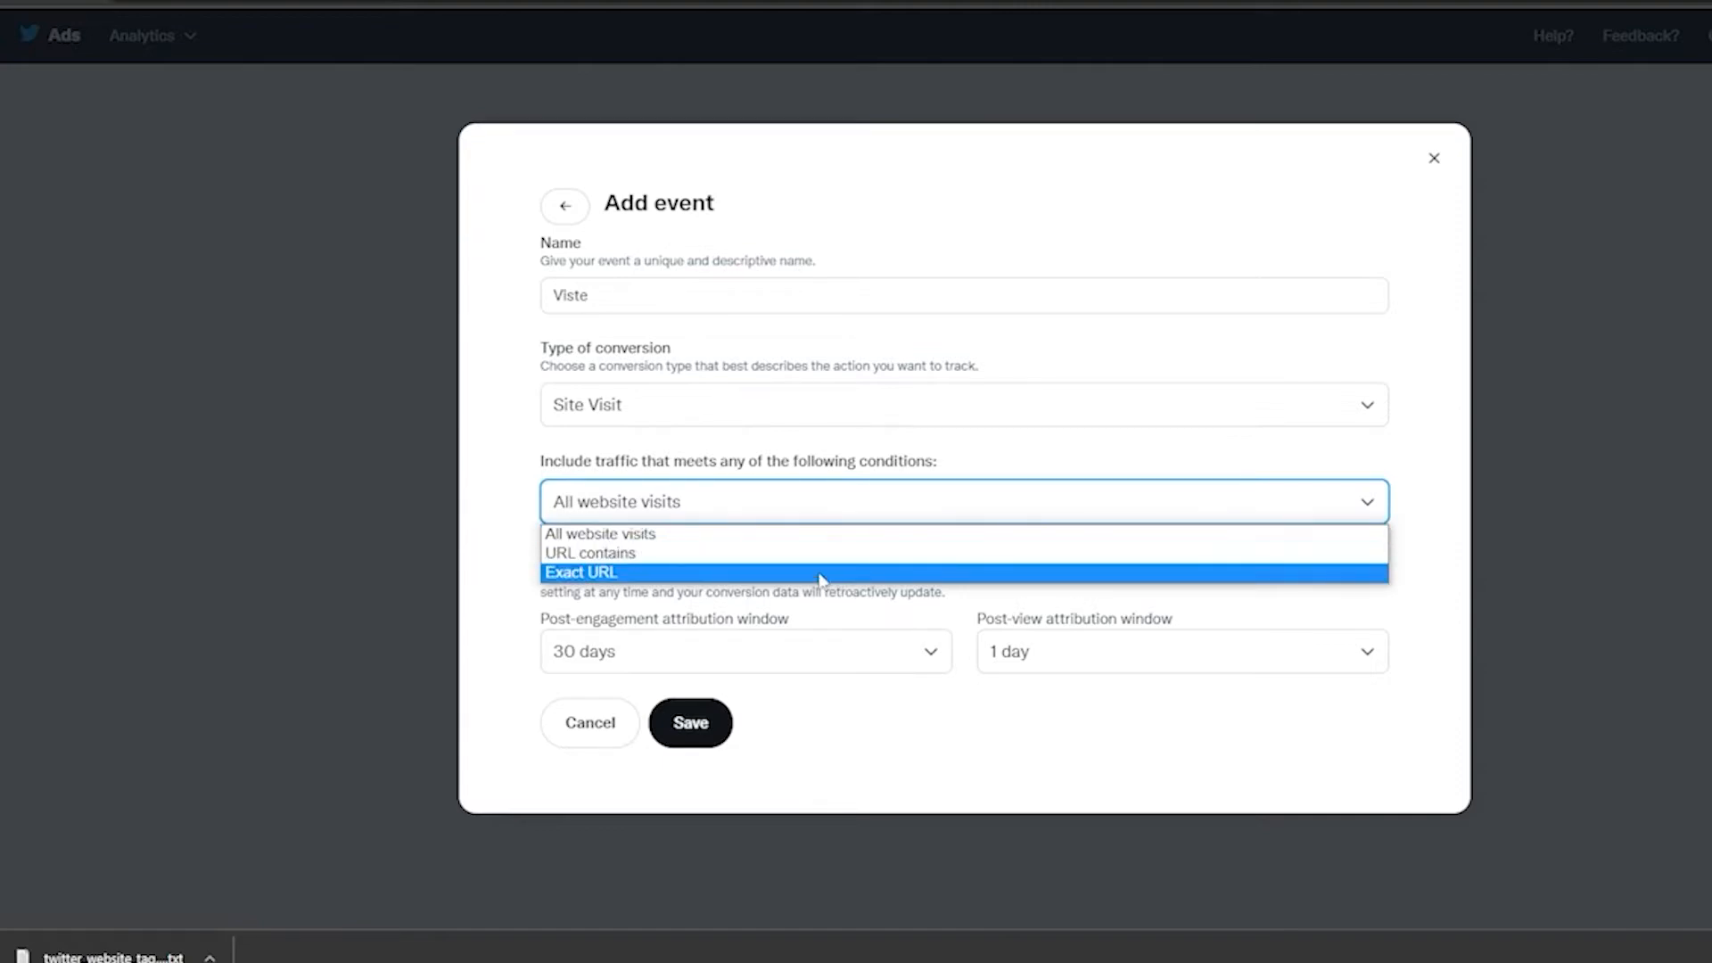
{"action": "left_click", "coordinate": [818, 536]}
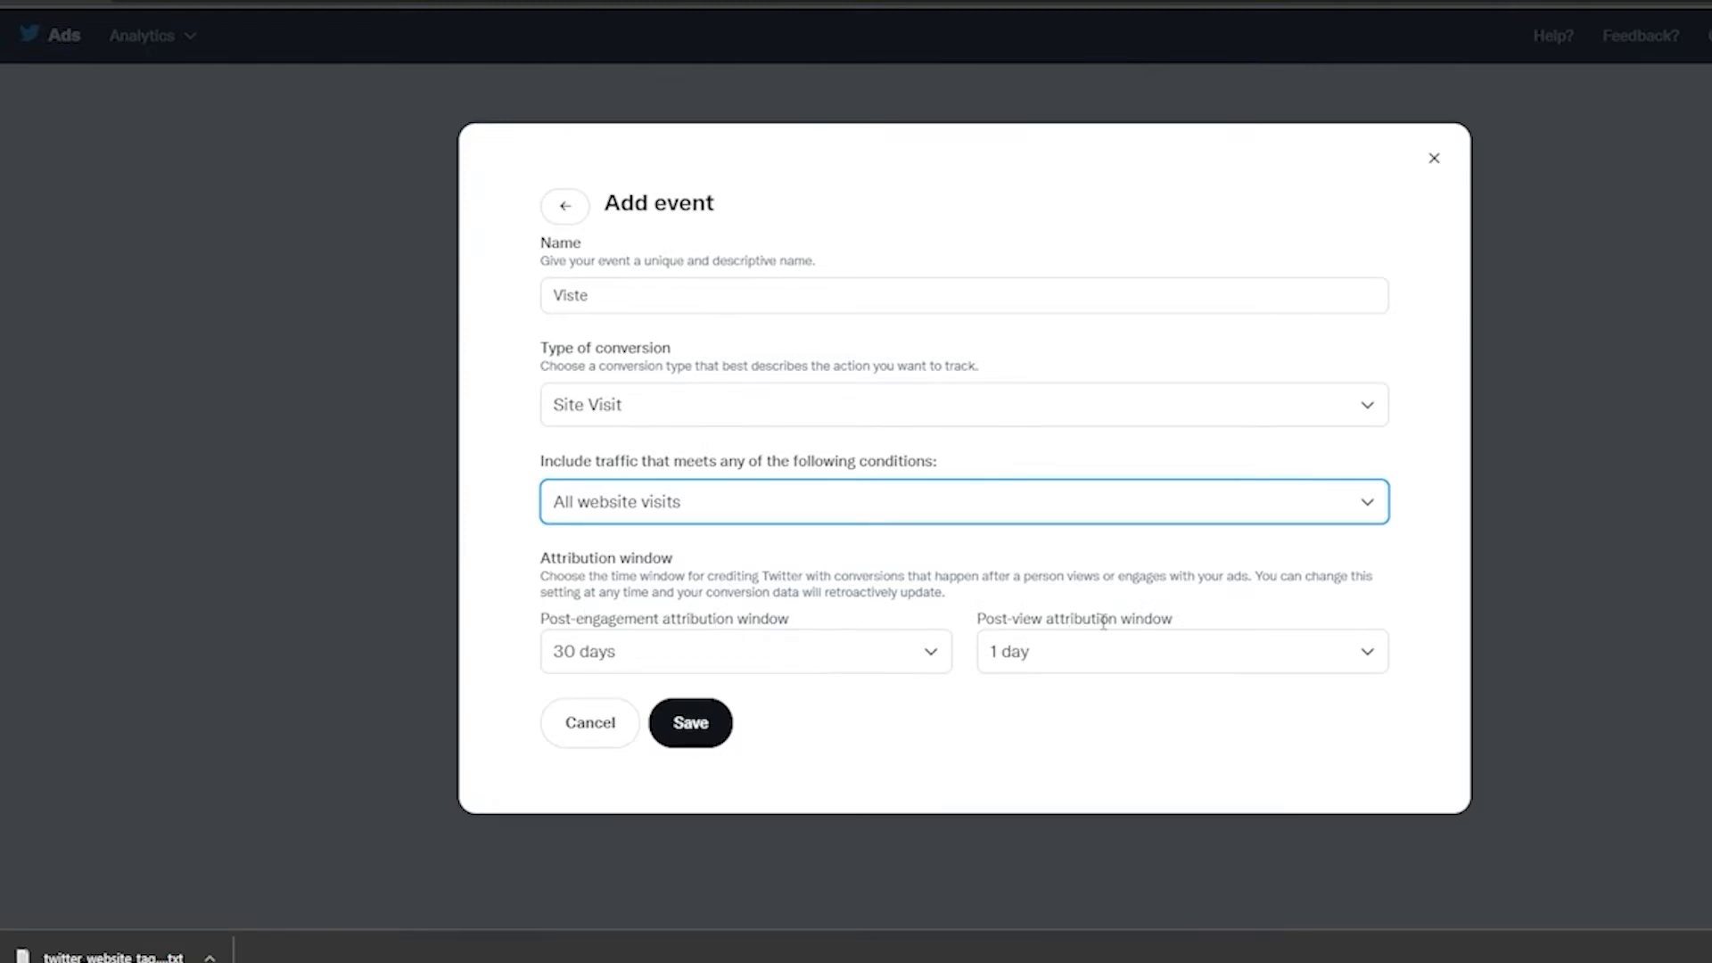
{"action": "left_click", "coordinate": [688, 722]}
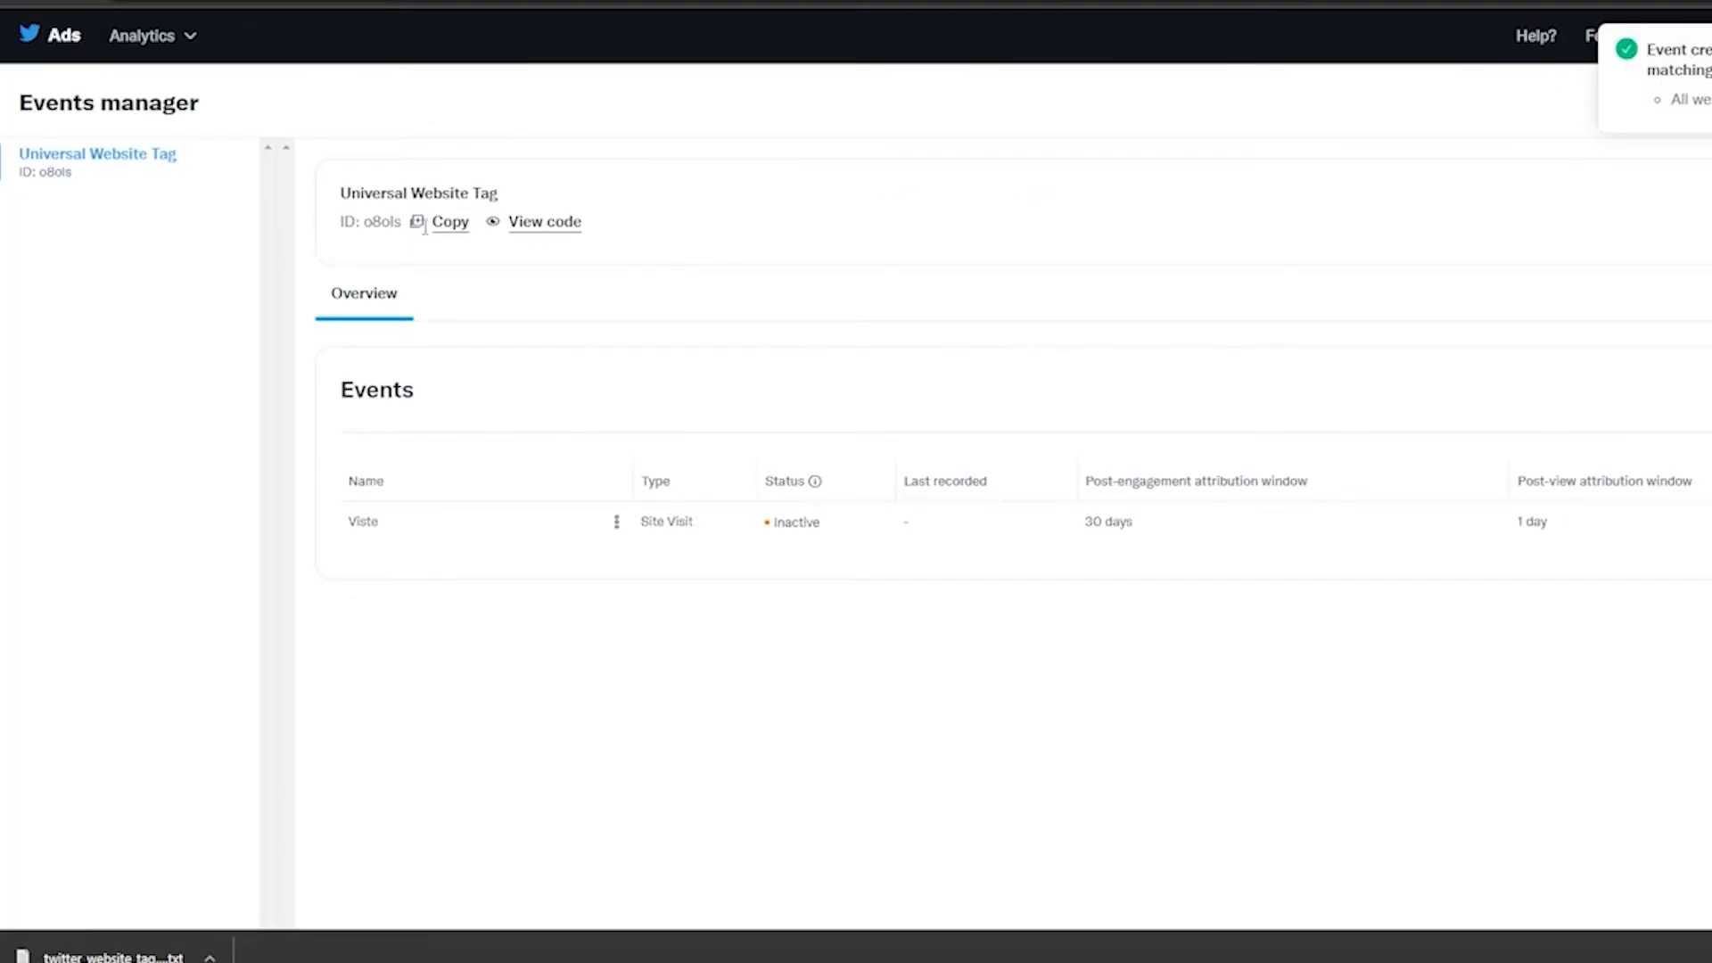
Check the Events manager page for website tags with the Twitter Pixel Helper extension.
{"action": "left_click", "coordinate": [1694, 3]}
{"action": "left_click", "coordinate": [1477, 52]}
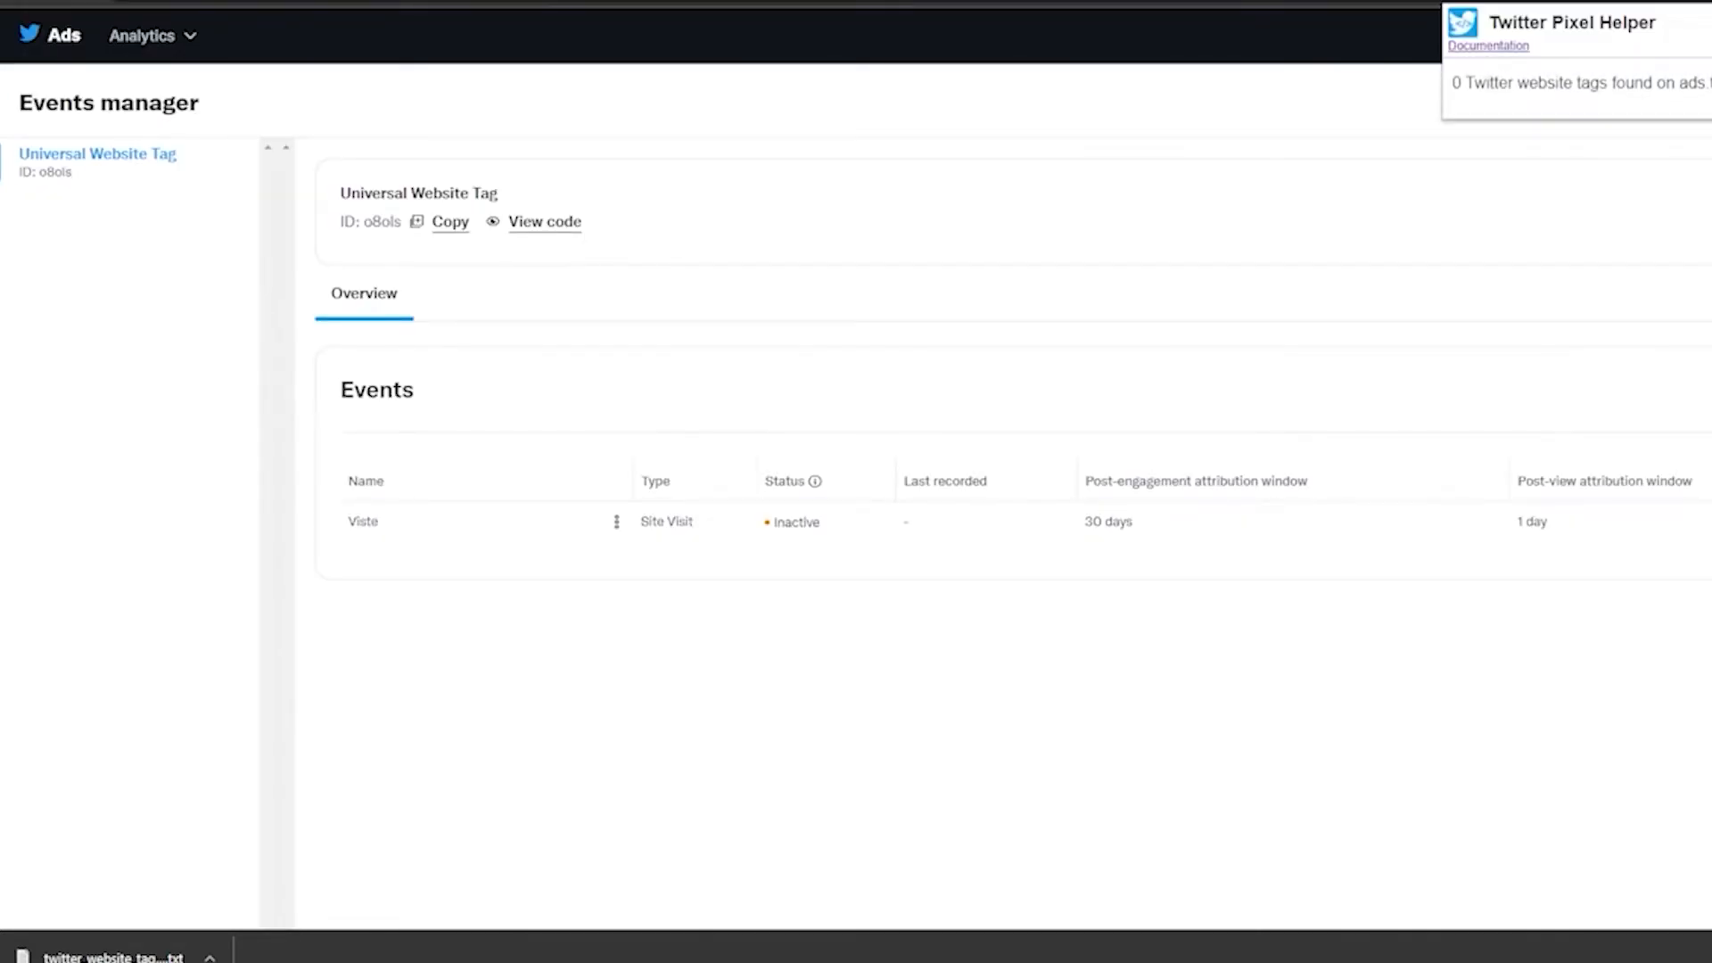
{"action": "left_click_drag", "start_coordinate": [1459, 85], "coordinate": [1710, 85]}
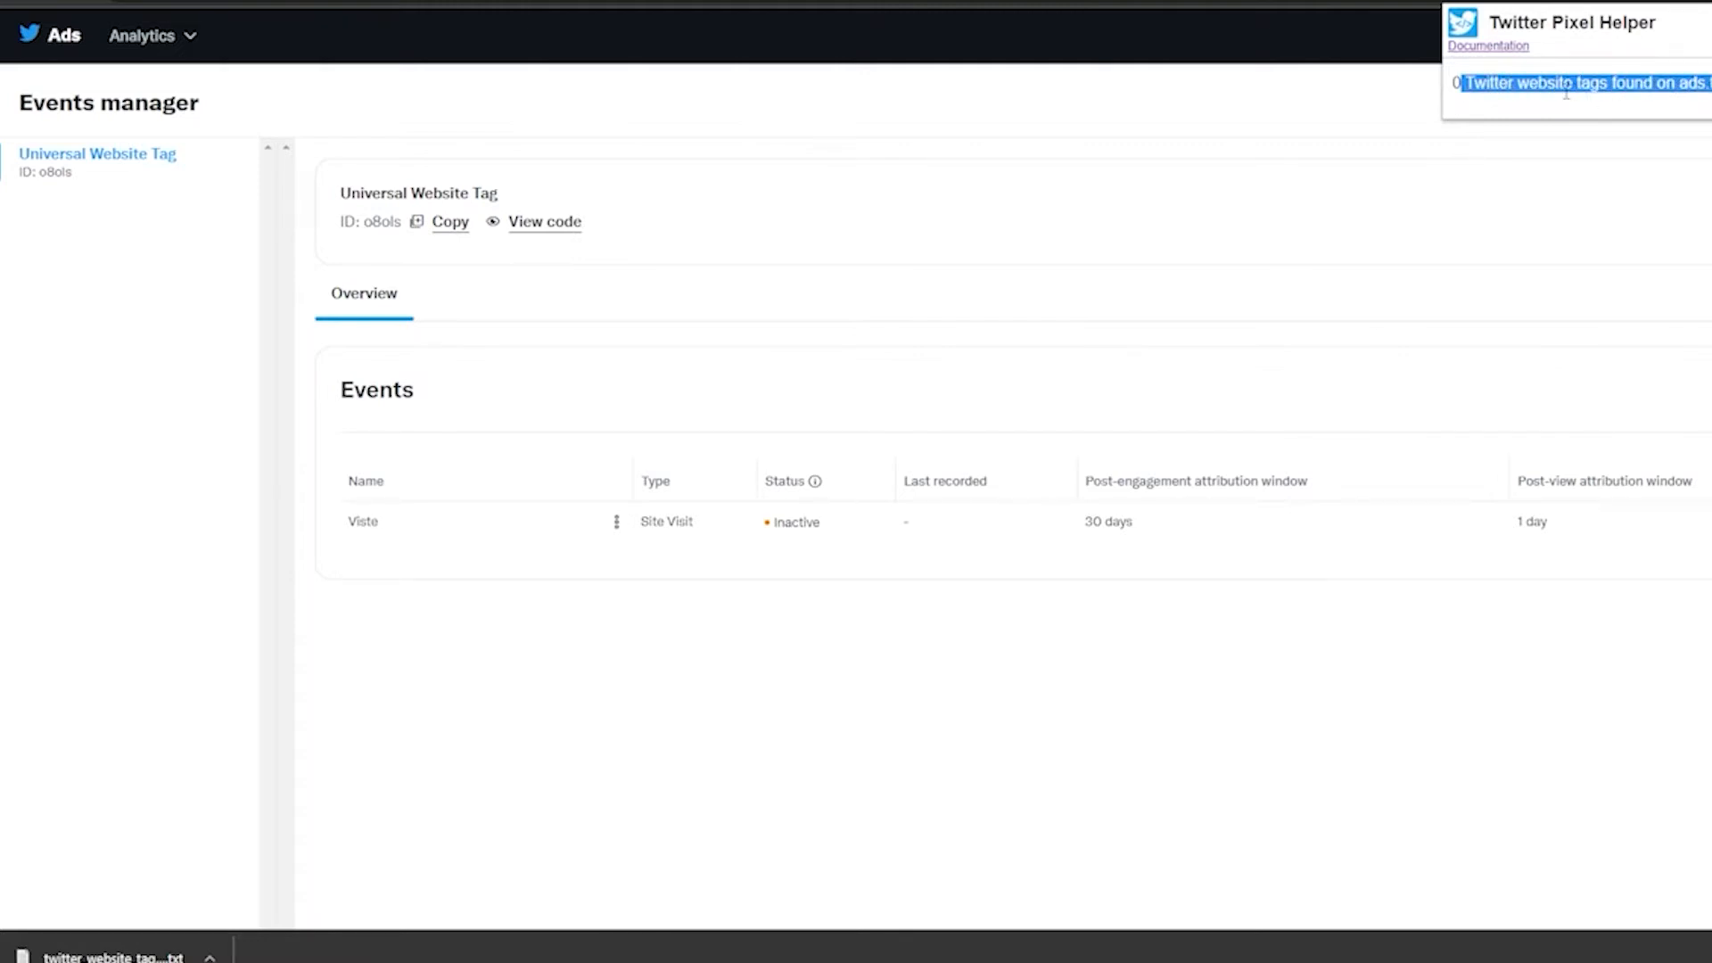
Return to the campaign's delivery settings, check the site visit event choices and reload the page.
{"action": "left_click", "coordinate": [1586, 112]}
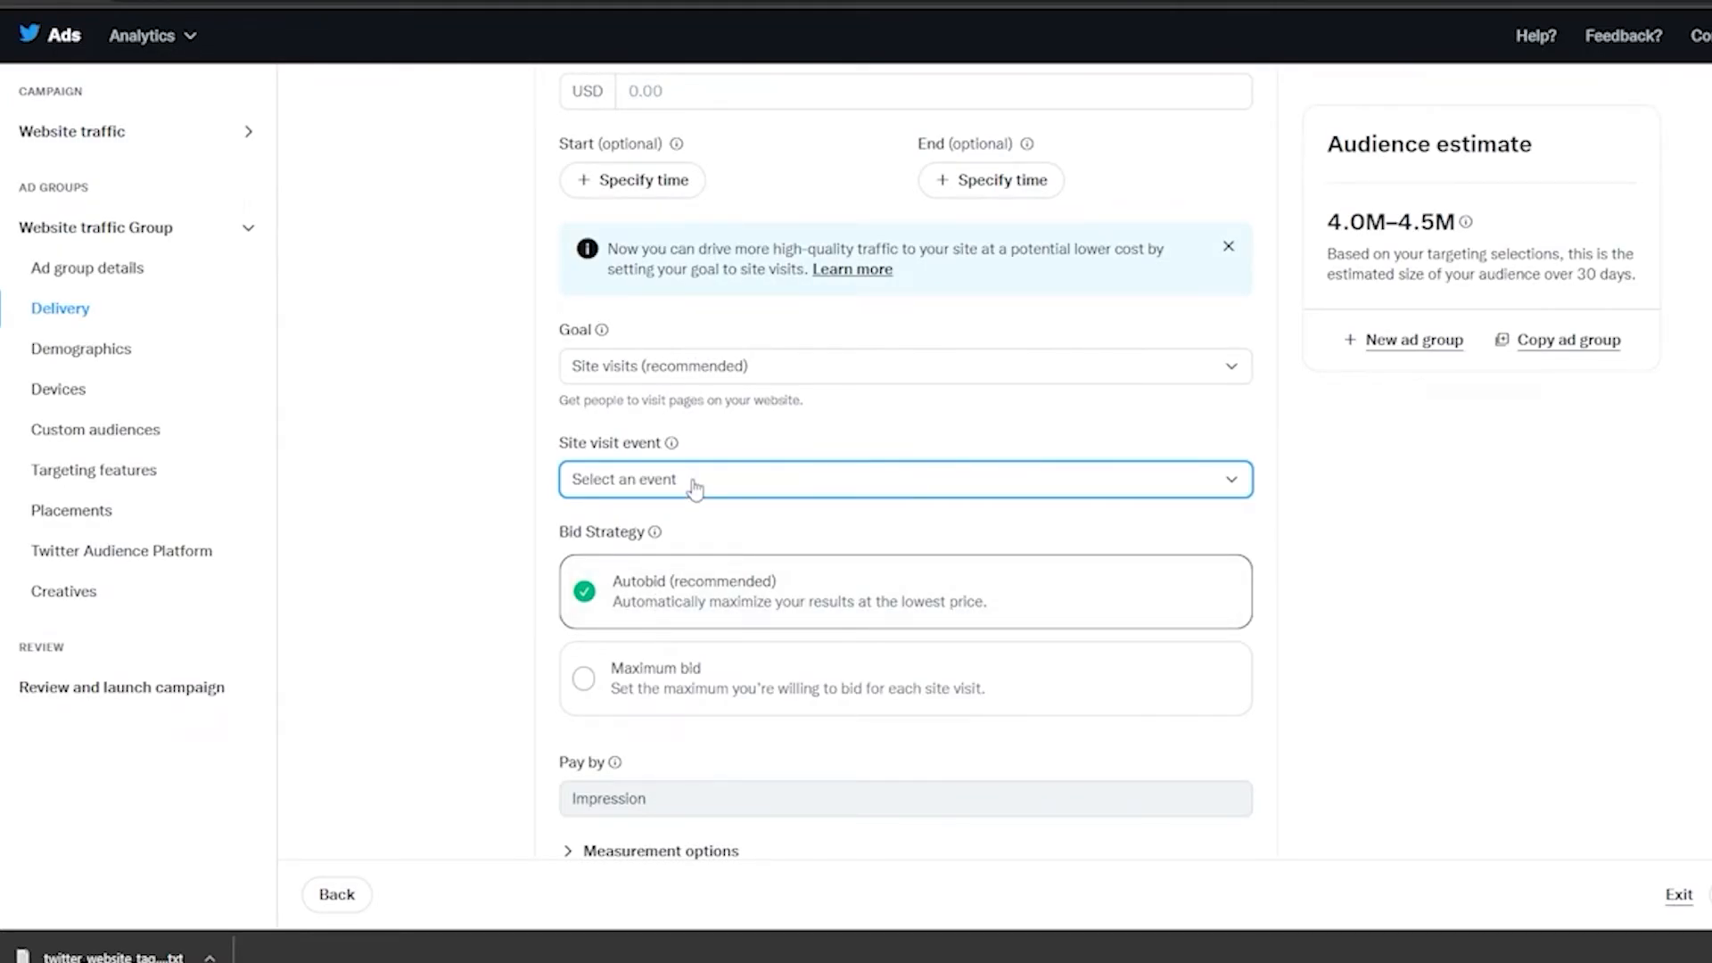
{"action": "left_click", "coordinate": [694, 488]}
{"action": "left_click", "coordinate": [689, 582]}
{"action": "left_click", "coordinate": [82, 3]}
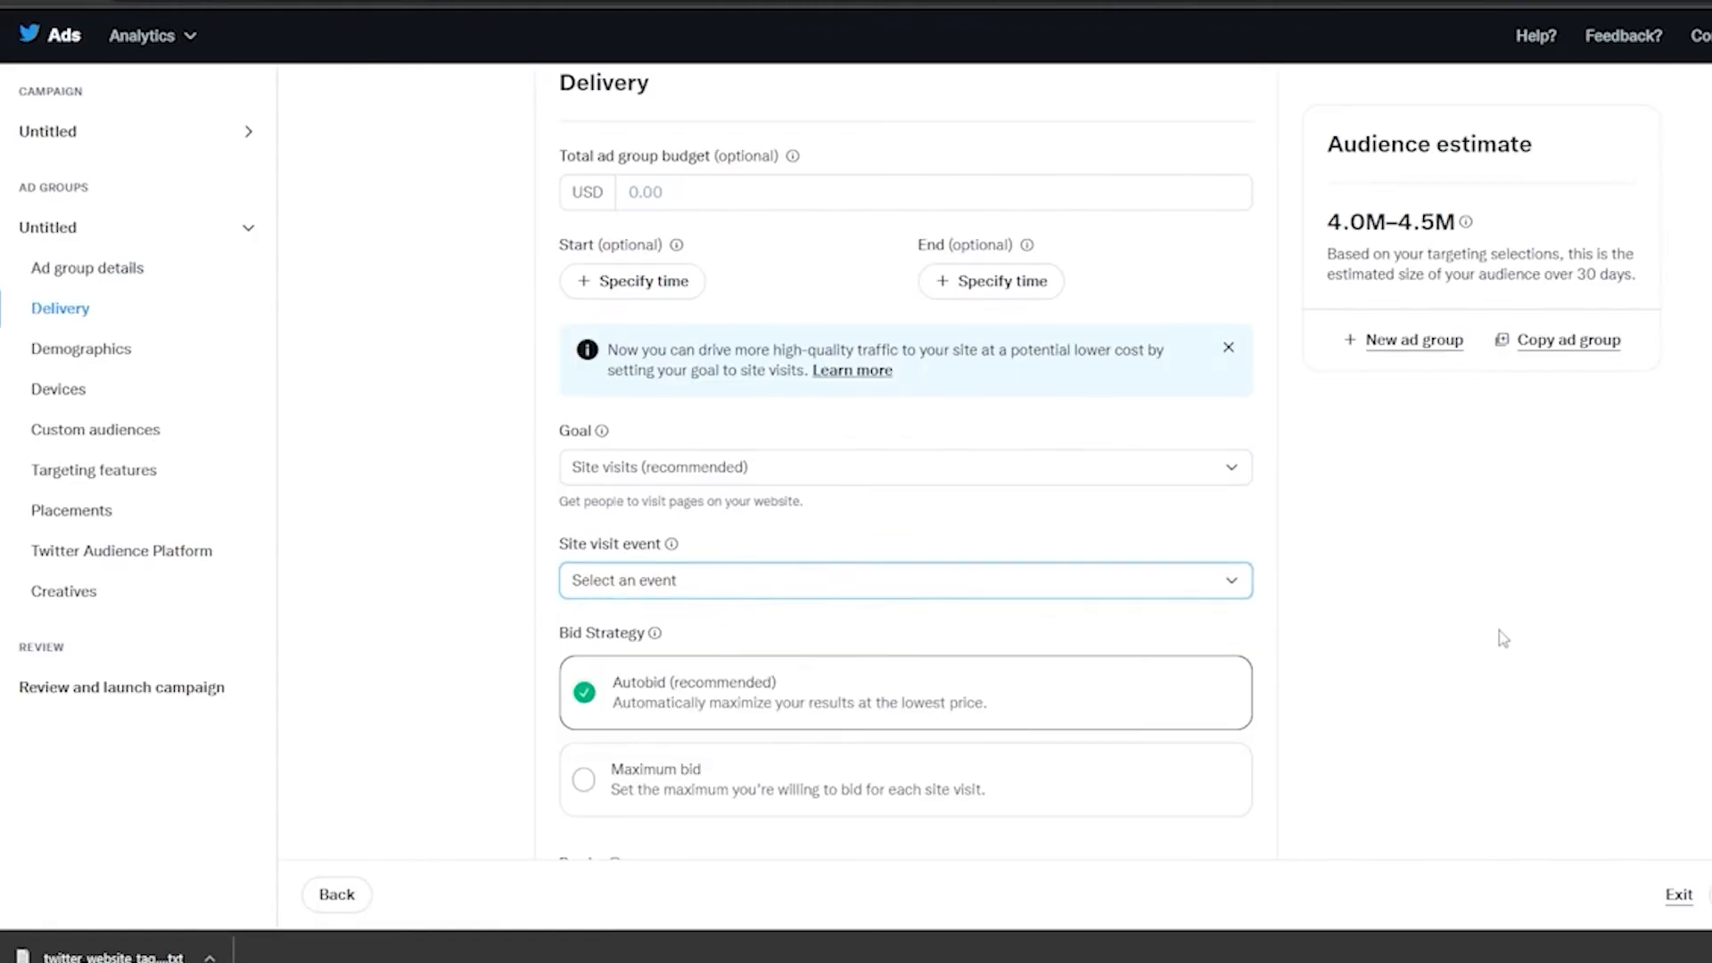
Name the ad group "Website traffic GROUP" and choose Viste as its site visit event.
{"action": "left_click", "coordinate": [711, 148]}
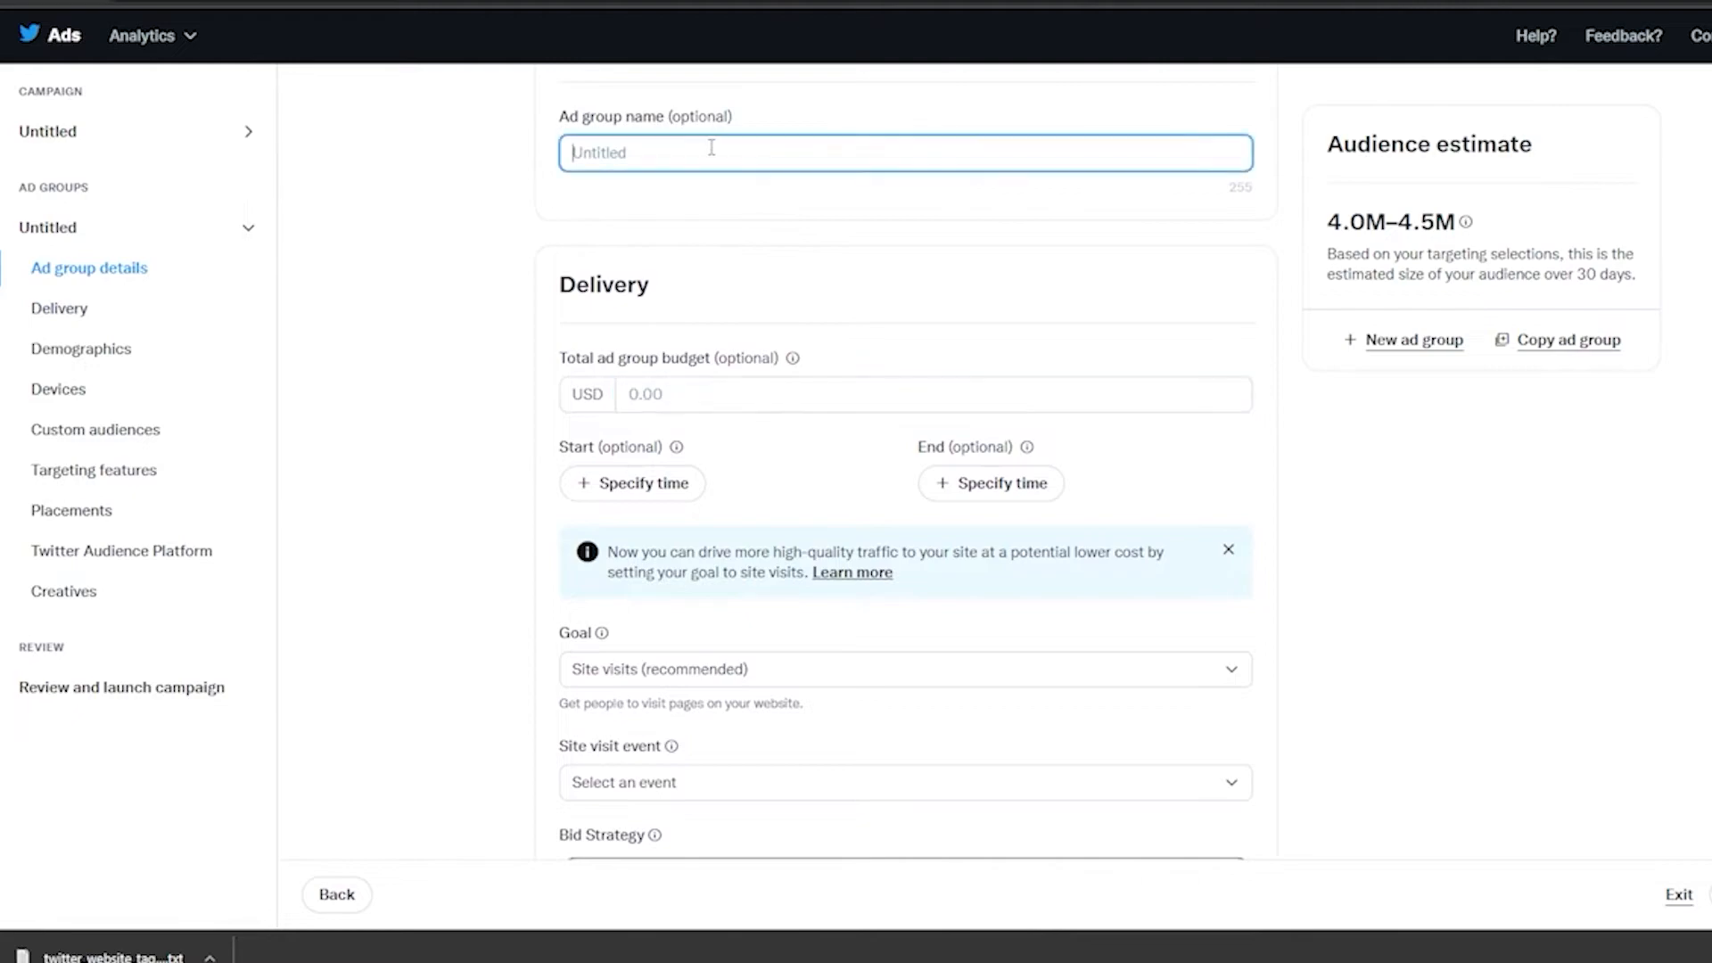
{"action": "scroll", "coordinate": [795, 259], "scroll_direction": "up", "scroll_amount": 1}
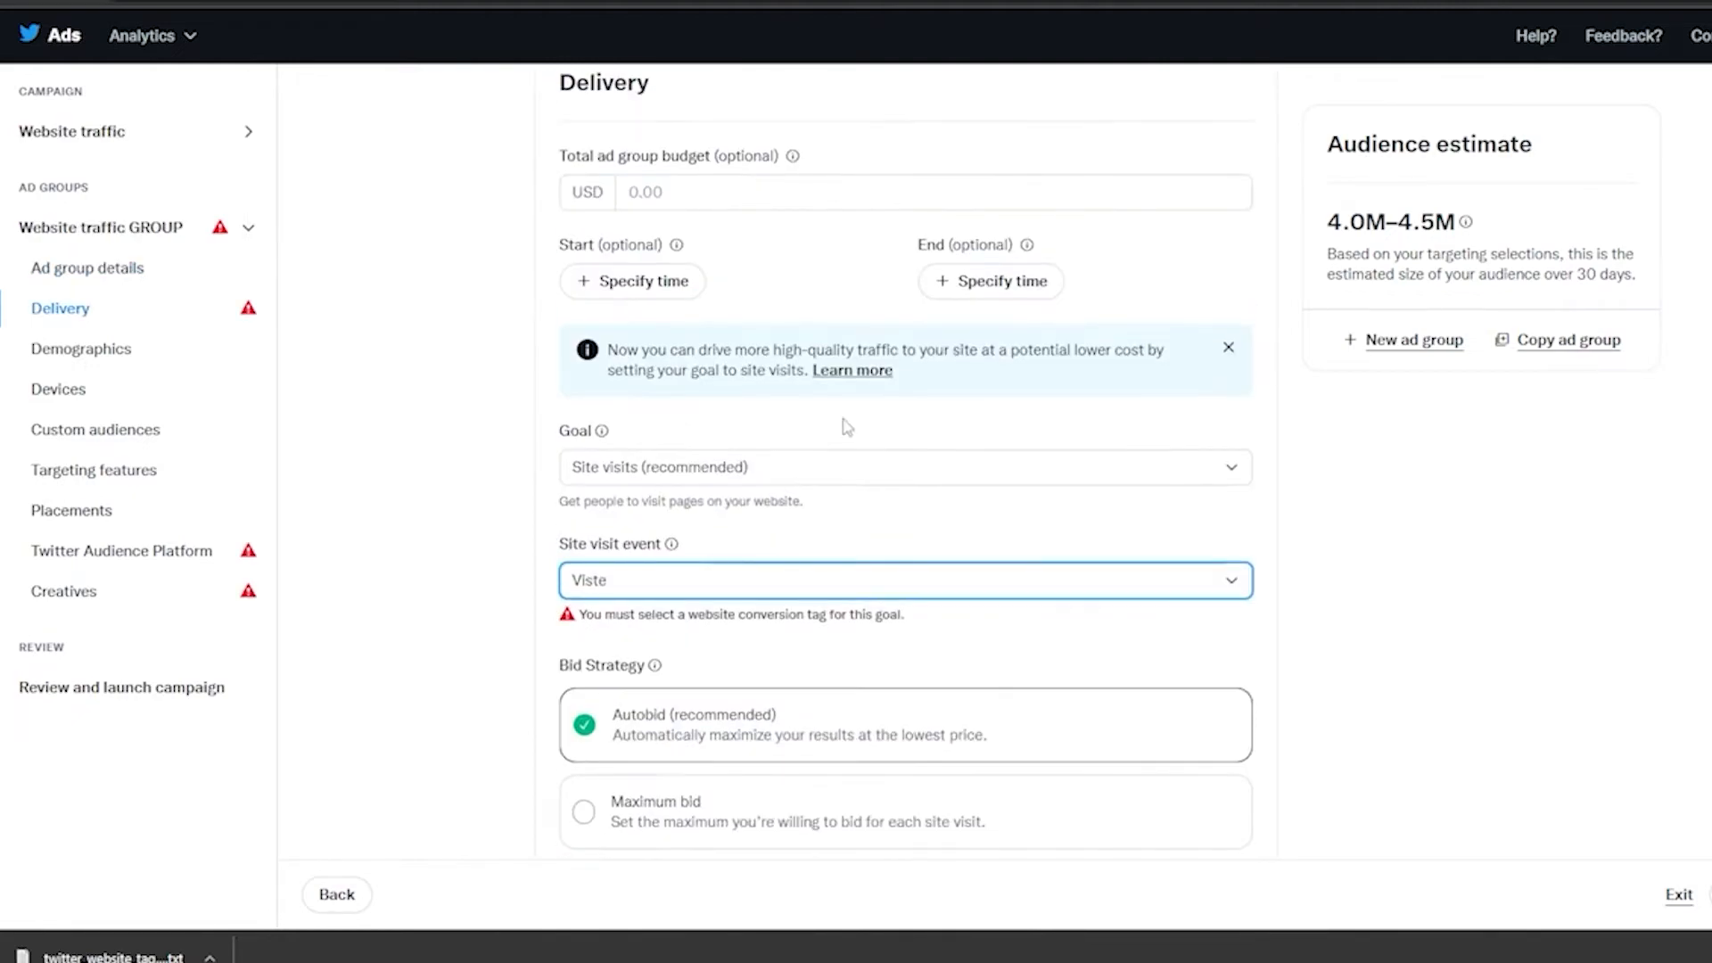
{"action": "scroll", "coordinate": [613, 436], "scroll_direction": "down", "scroll_amount": 3}
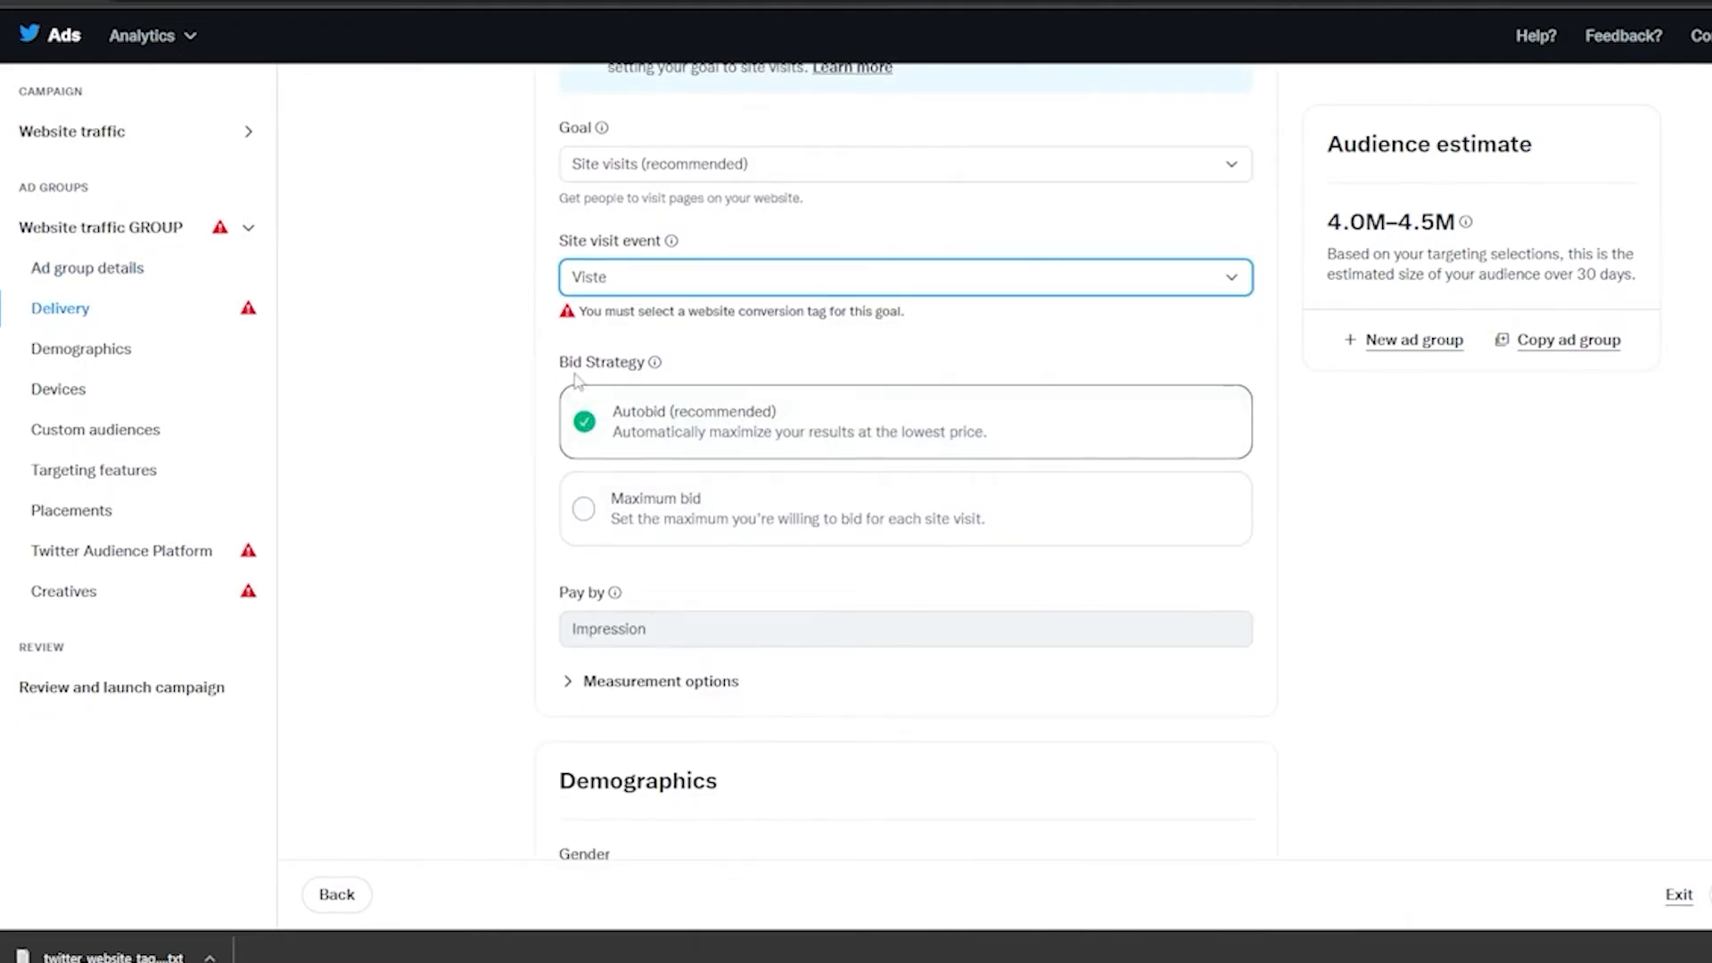
Switch the bid strategy to Maximum bid and set the bid to 2.00 USD per site visit.
{"action": "left_click_drag", "start_coordinate": [565, 365], "coordinate": [649, 365]}
{"action": "left_click", "coordinate": [737, 382]}
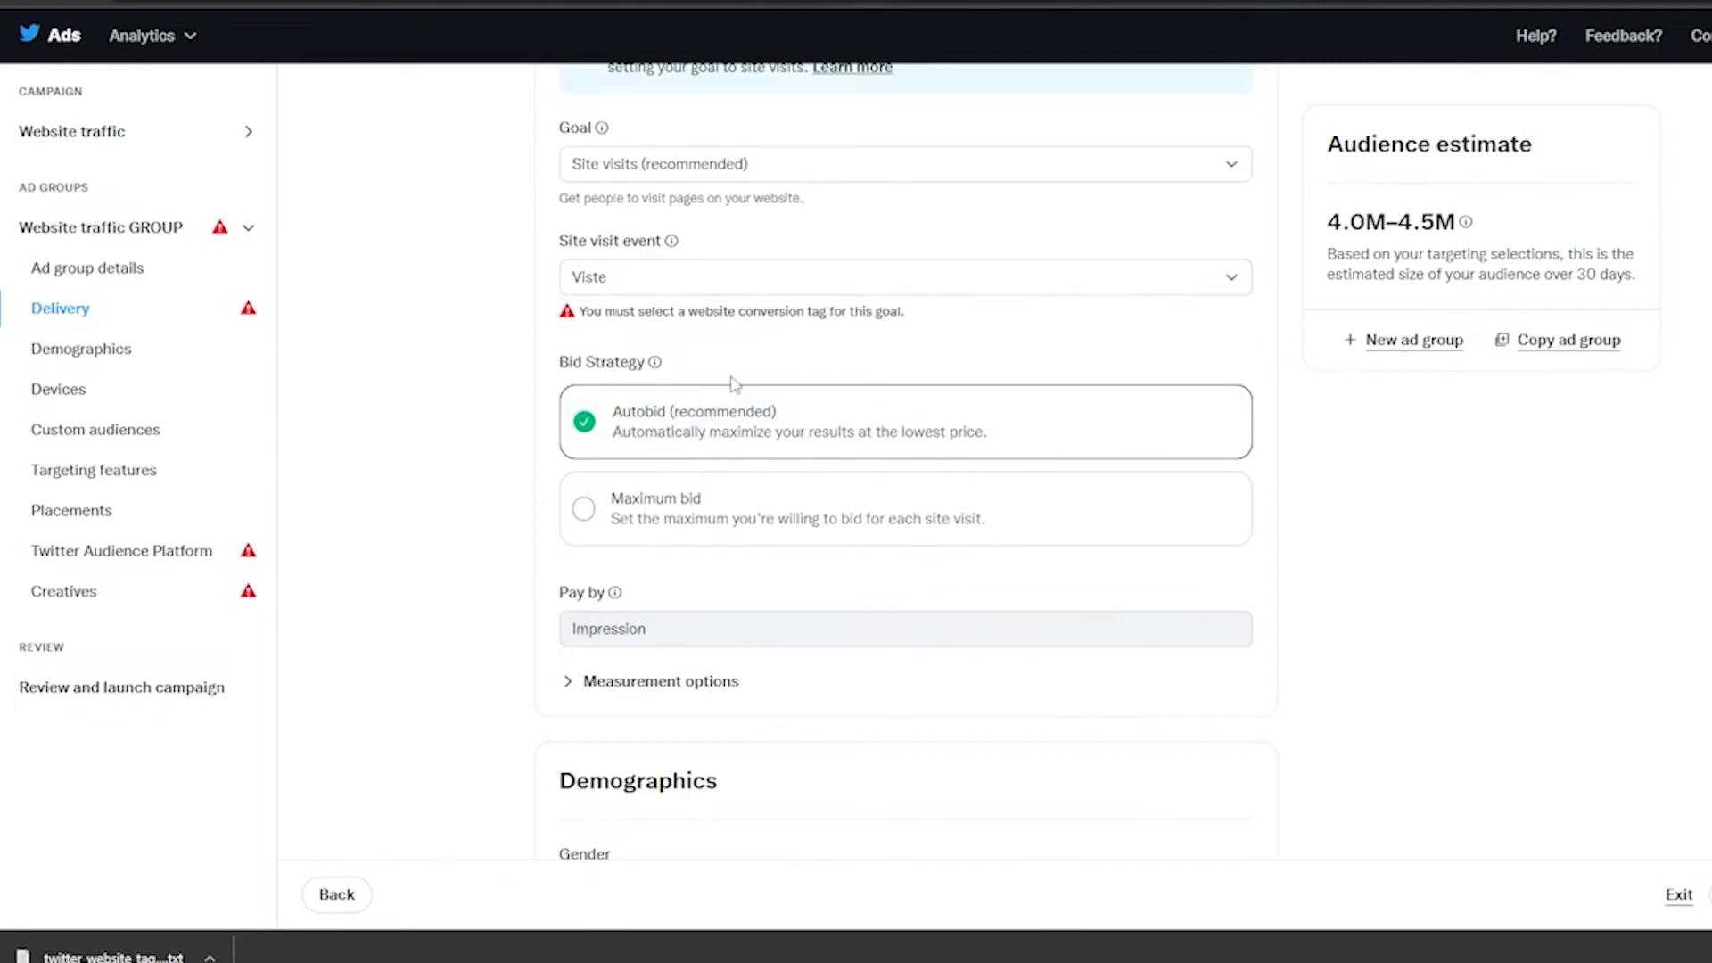
{"action": "scroll", "coordinate": [624, 321], "scroll_direction": "down", "scroll_amount": 2}
{"action": "left_click", "coordinate": [589, 302]}
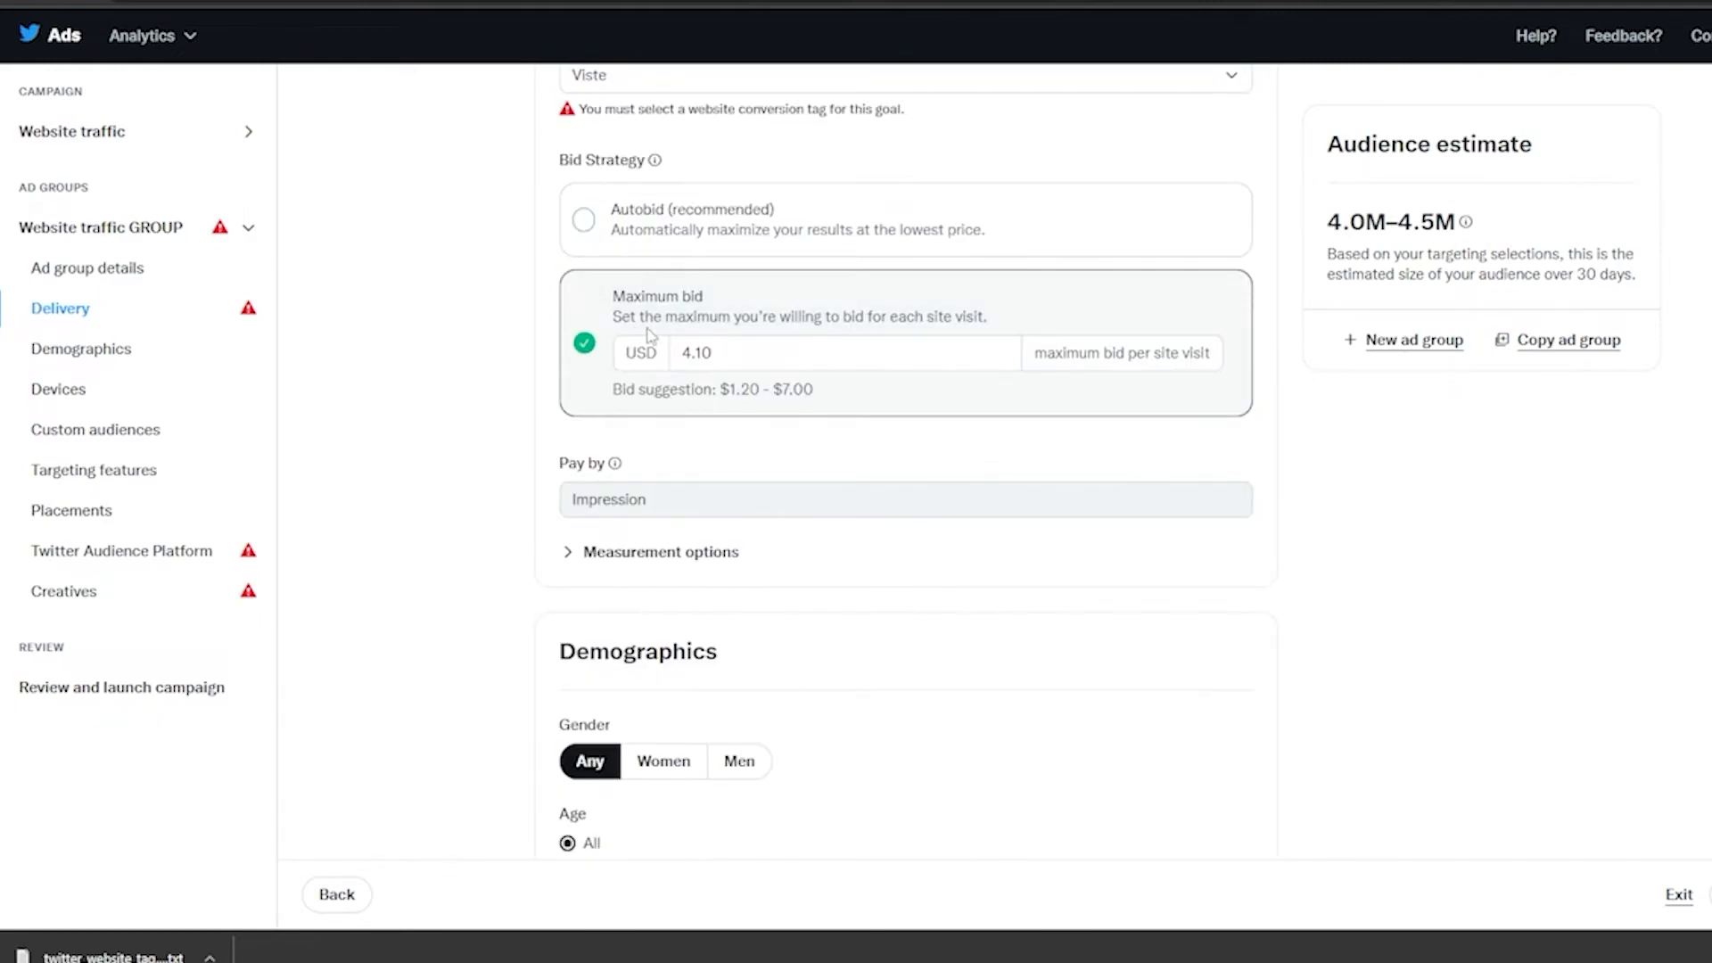
{"action": "left_click", "coordinate": [732, 354]}
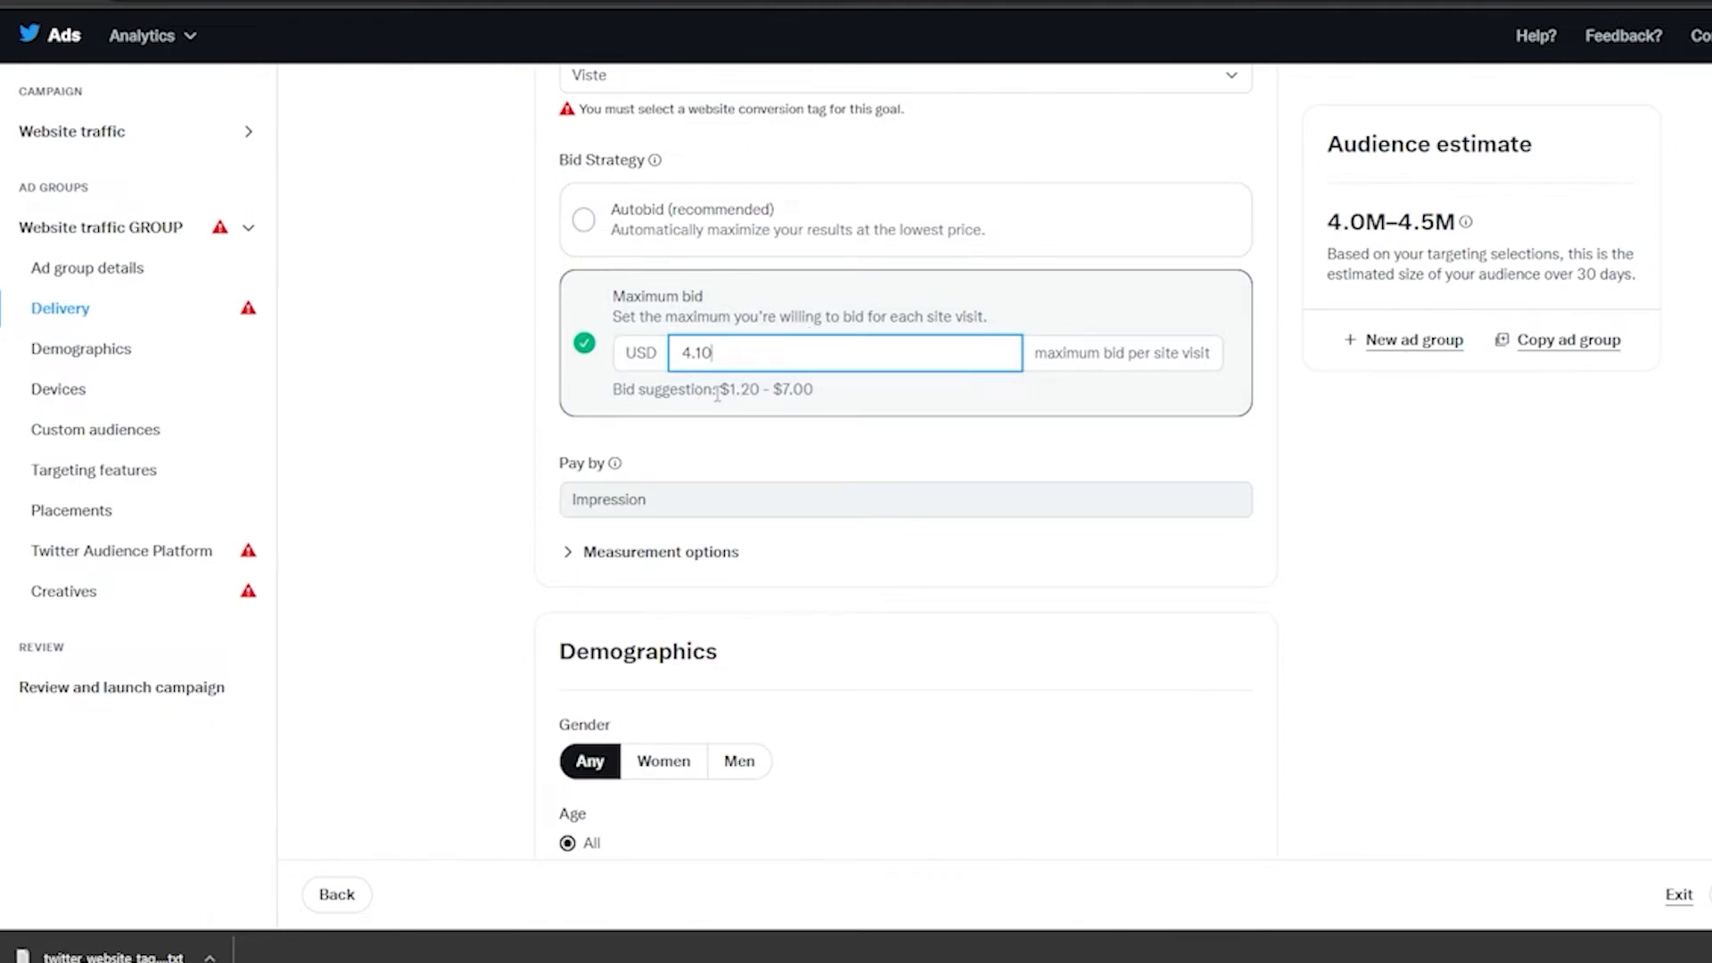
{"action": "left_click_drag", "start_coordinate": [722, 389], "coordinate": [835, 406]}
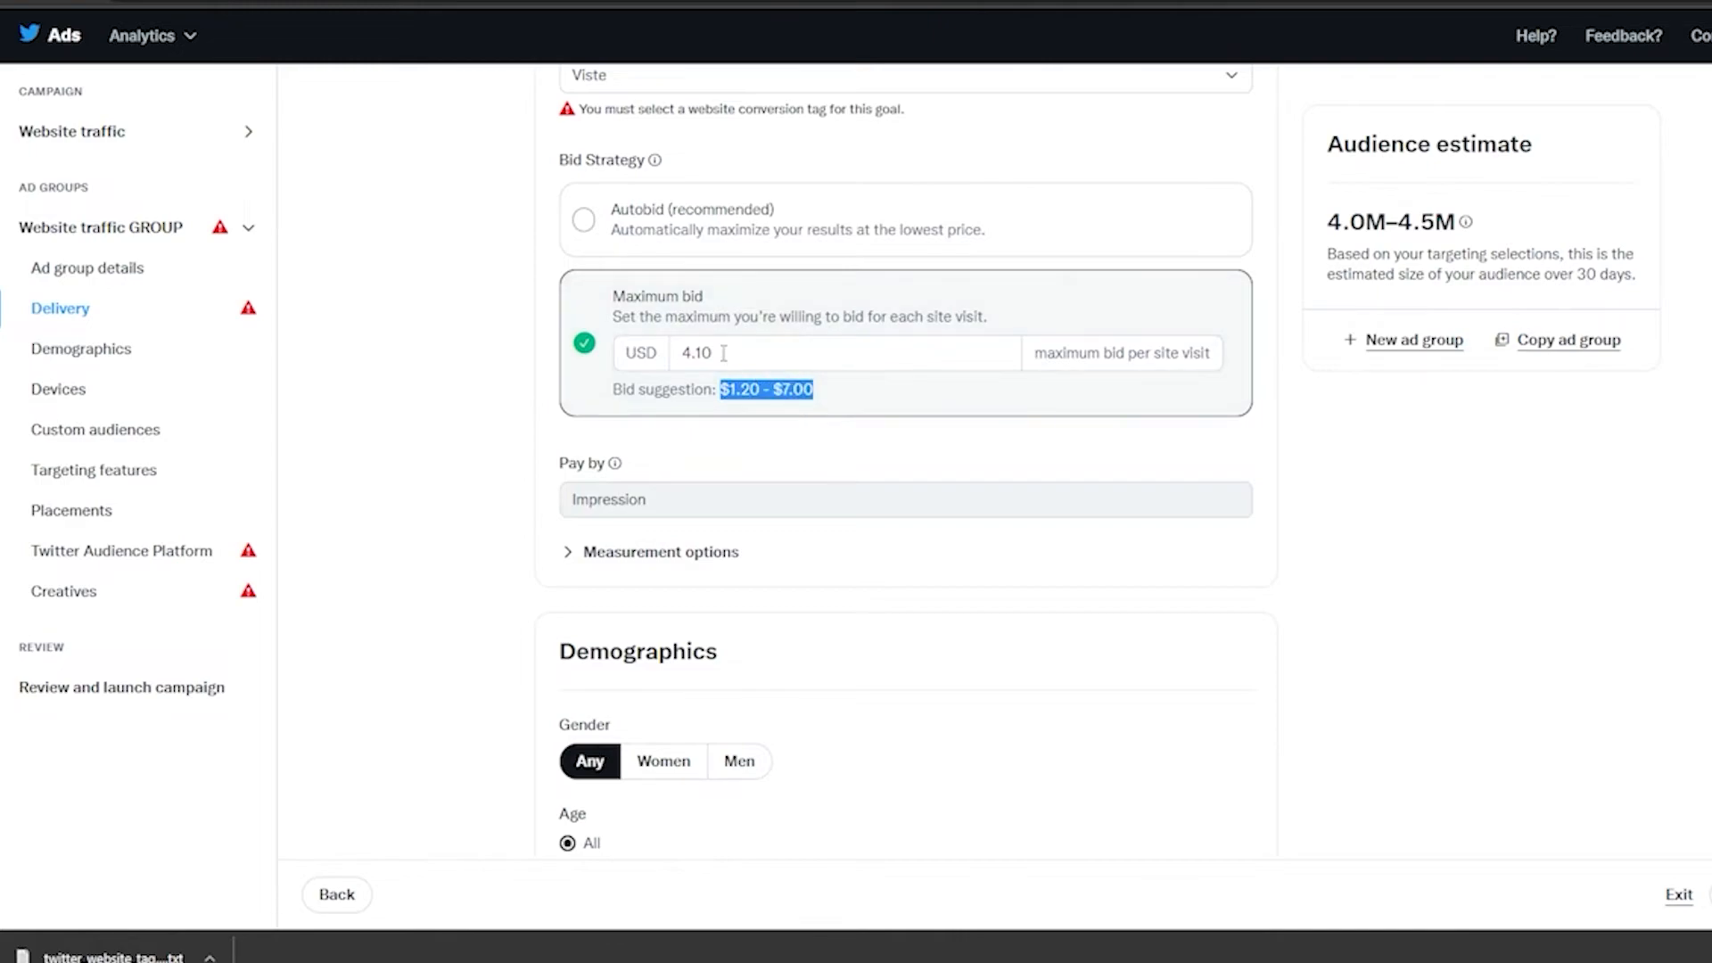
{"action": "left_click_drag", "start_coordinate": [723, 353], "coordinate": [651, 362]}
{"action": "type", "text": "2"}
{"action": "left_click", "coordinate": [1104, 416]}
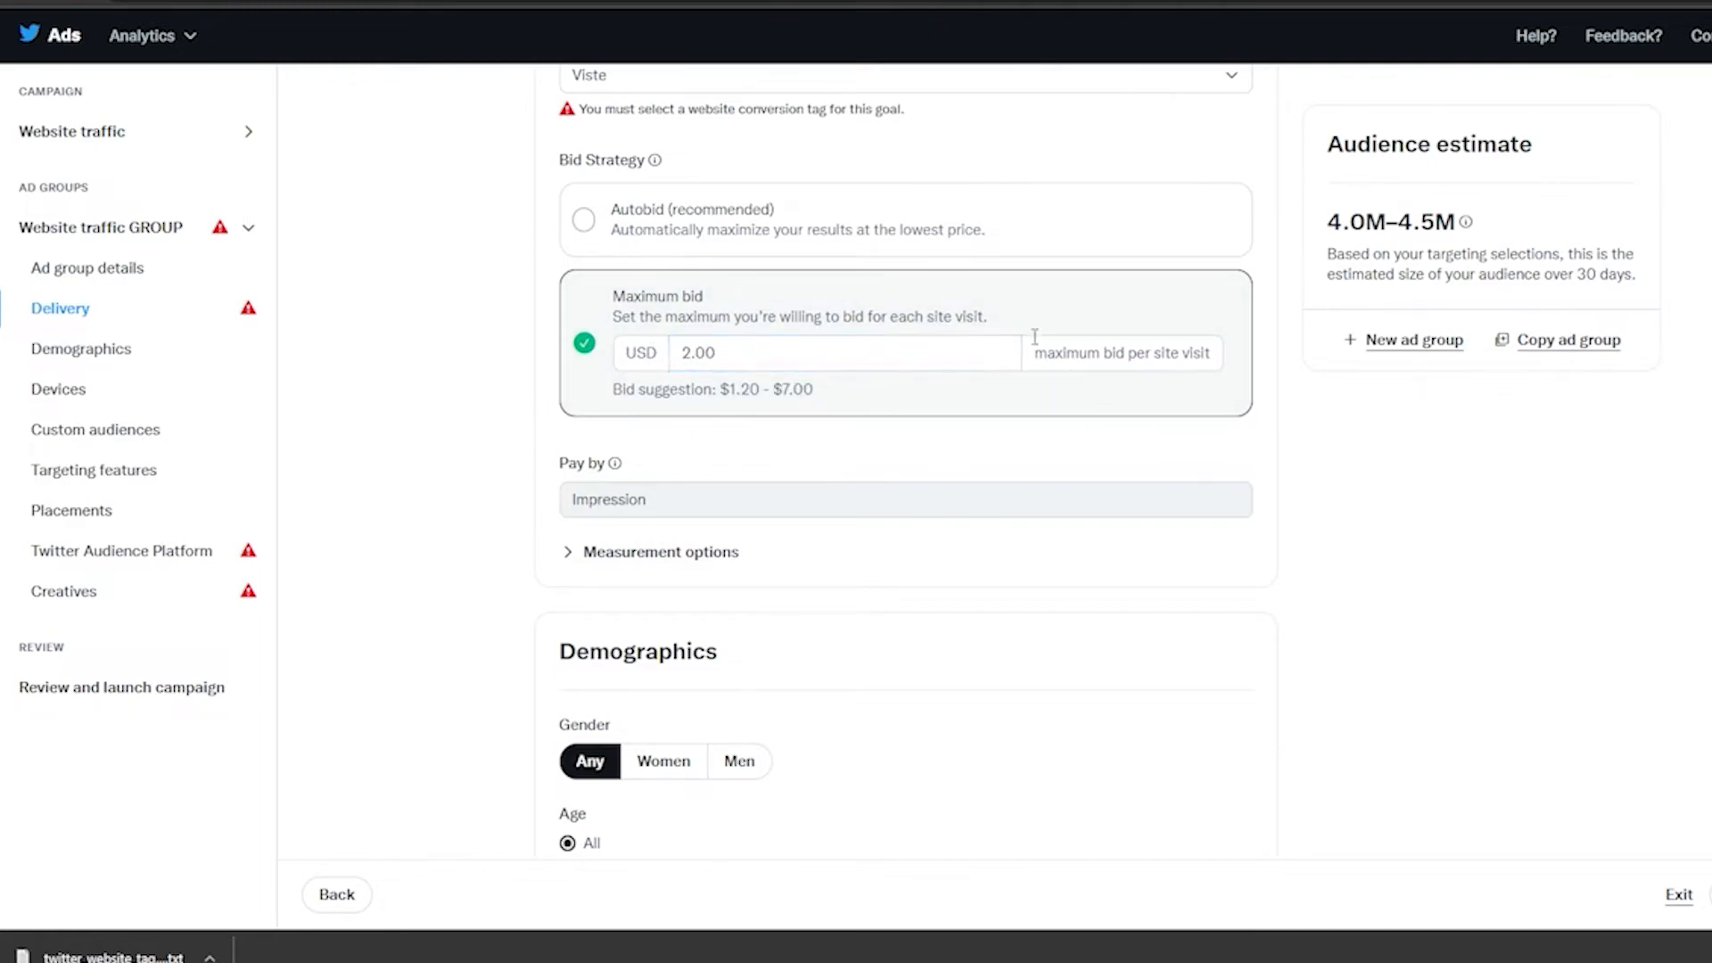
Set the total ad group budget to 100.00 USD.
{"action": "scroll", "coordinate": [757, 433], "scroll_direction": "down", "scroll_amount": 2}
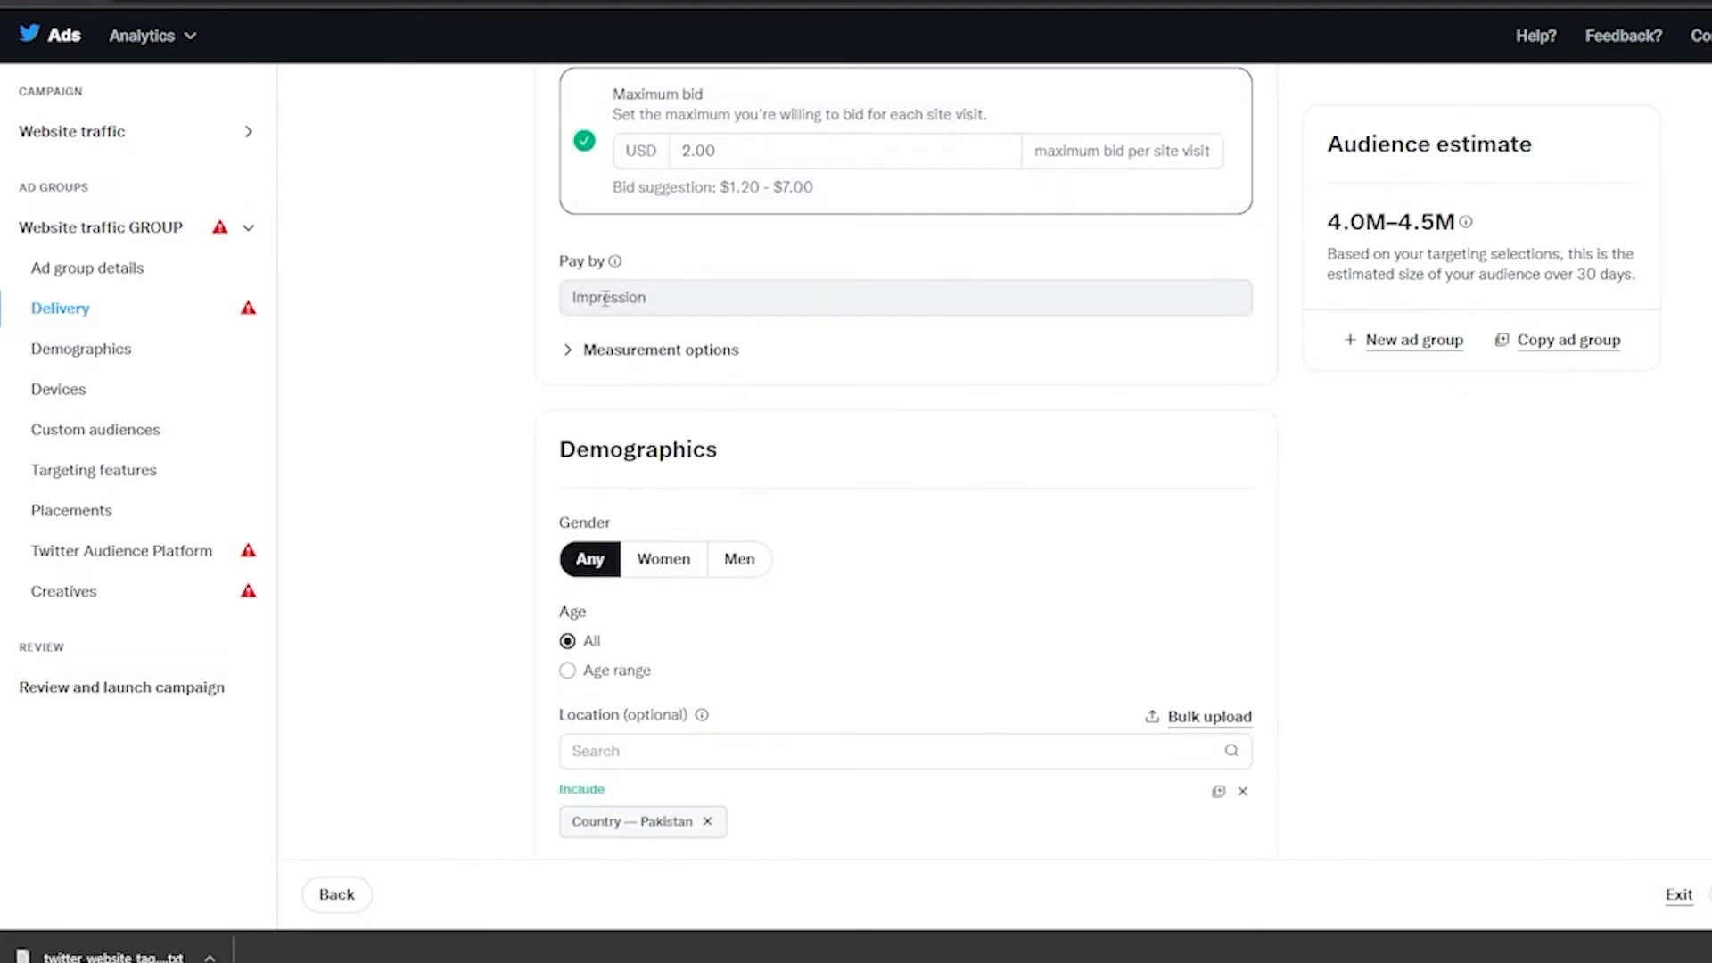
{"action": "scroll", "coordinate": [588, 186], "scroll_direction": "down", "scroll_amount": 3}
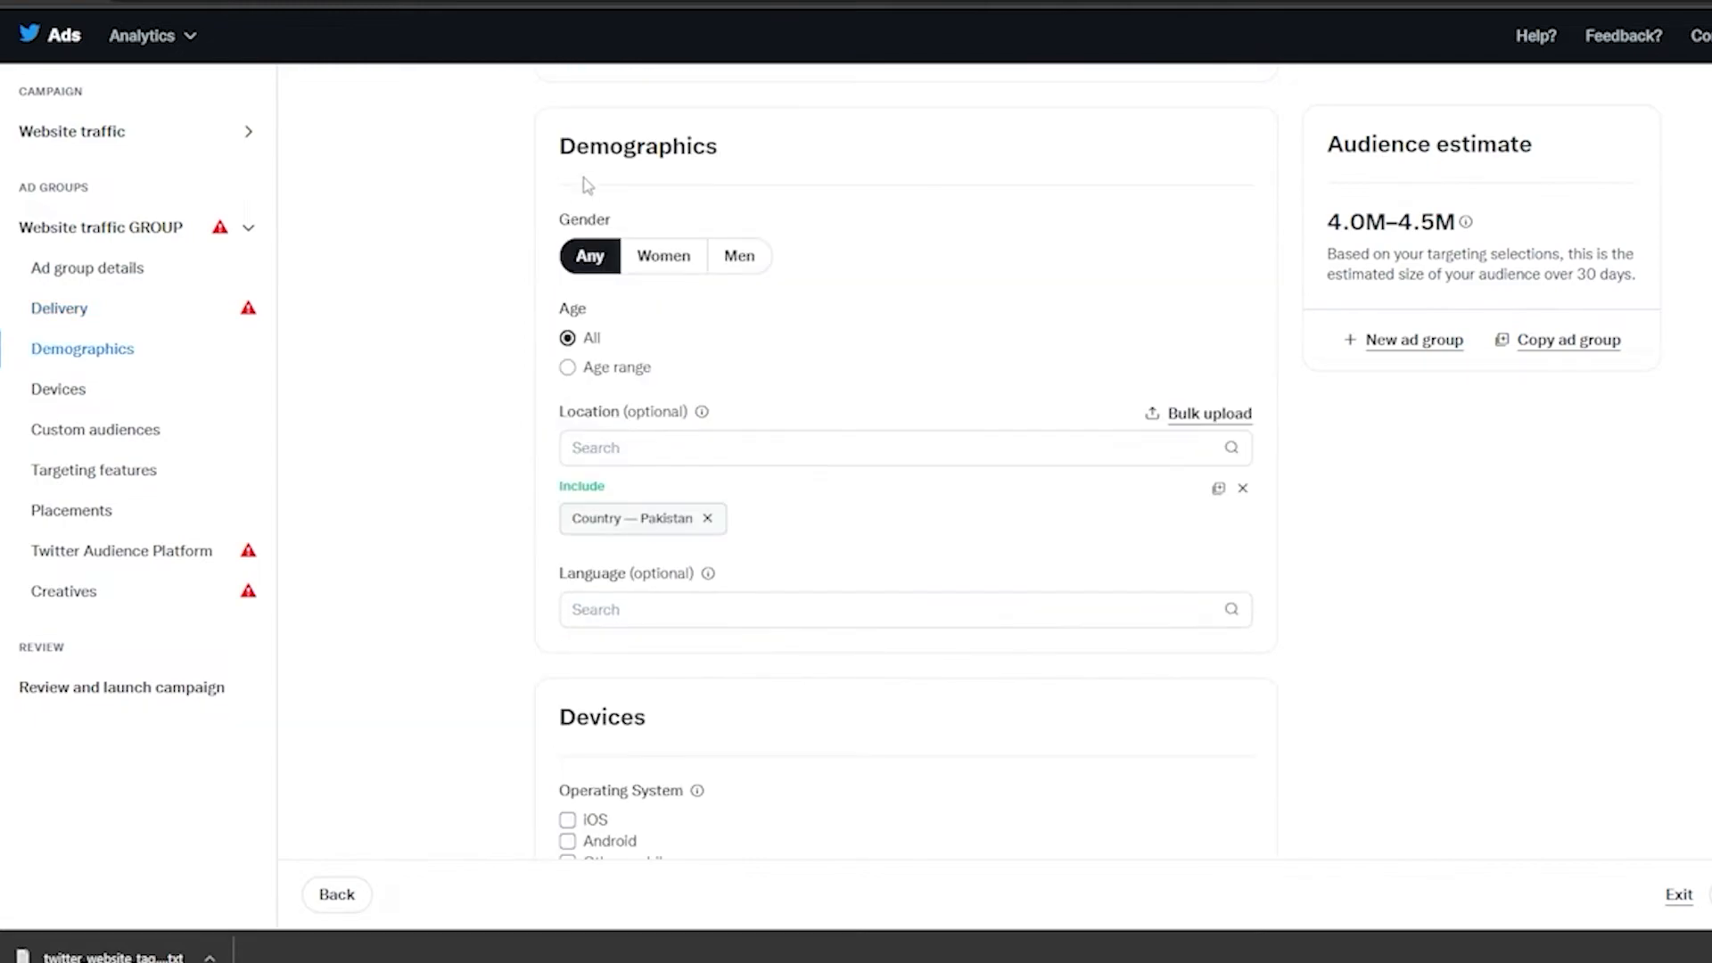
{"action": "scroll", "coordinate": [624, 232], "scroll_direction": "up", "scroll_amount": 10}
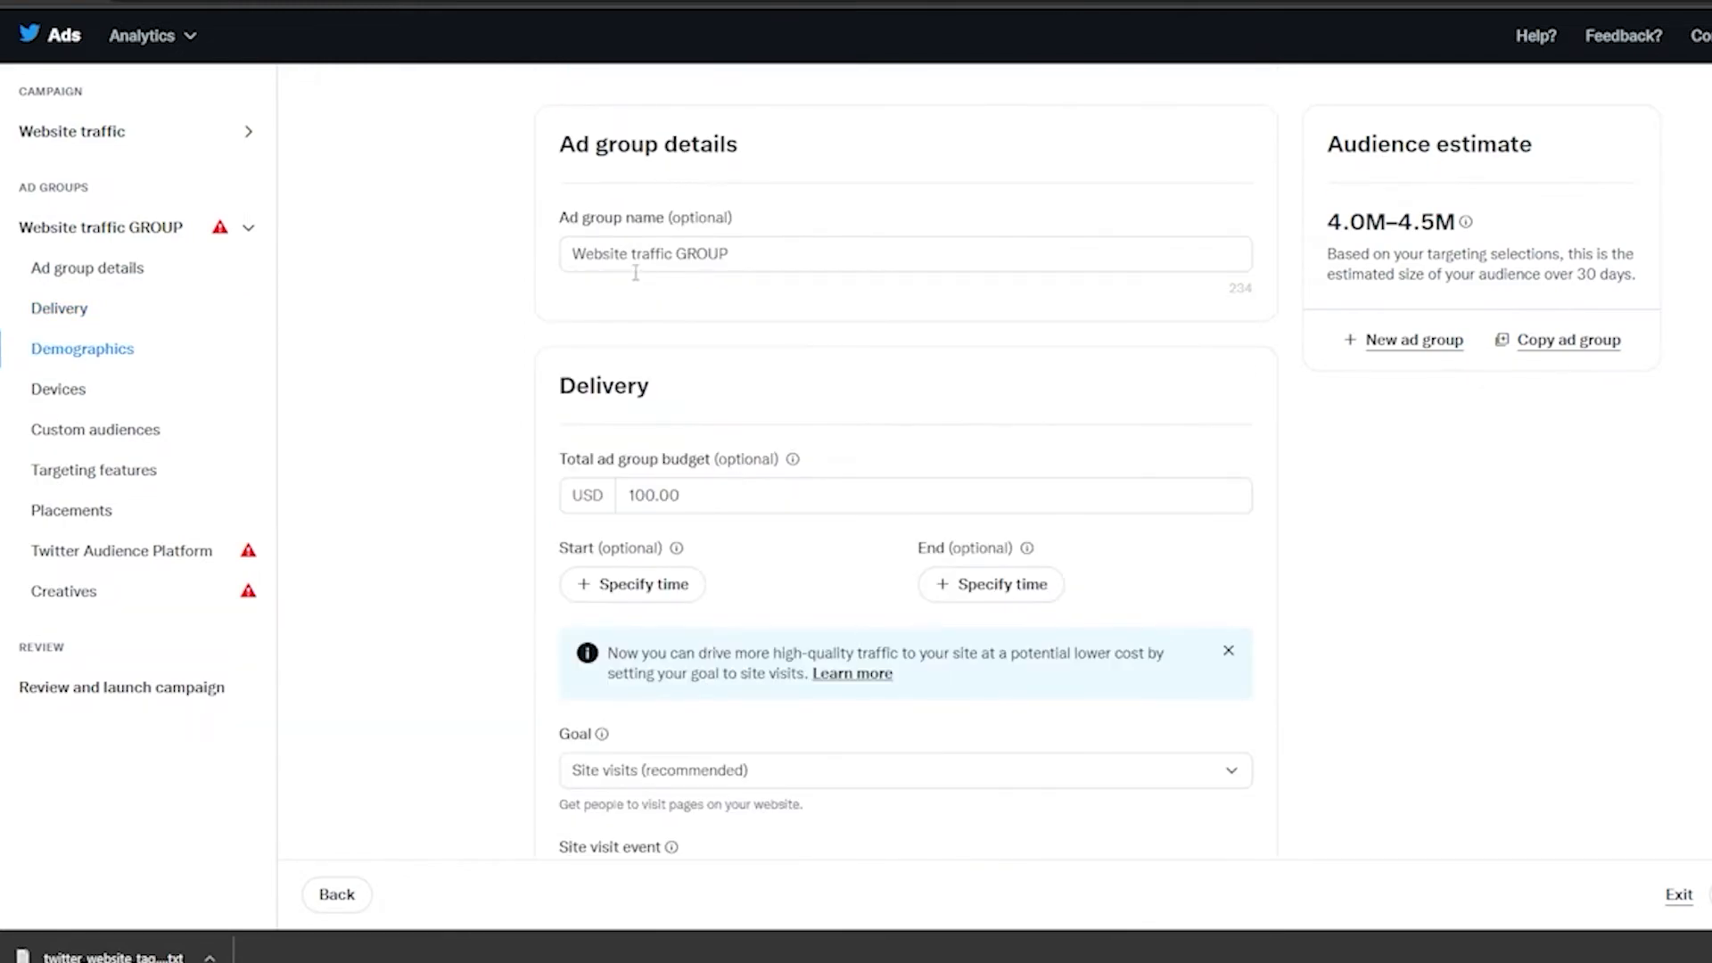
{"action": "scroll", "coordinate": [575, 463], "scroll_direction": "down", "scroll_amount": 10}
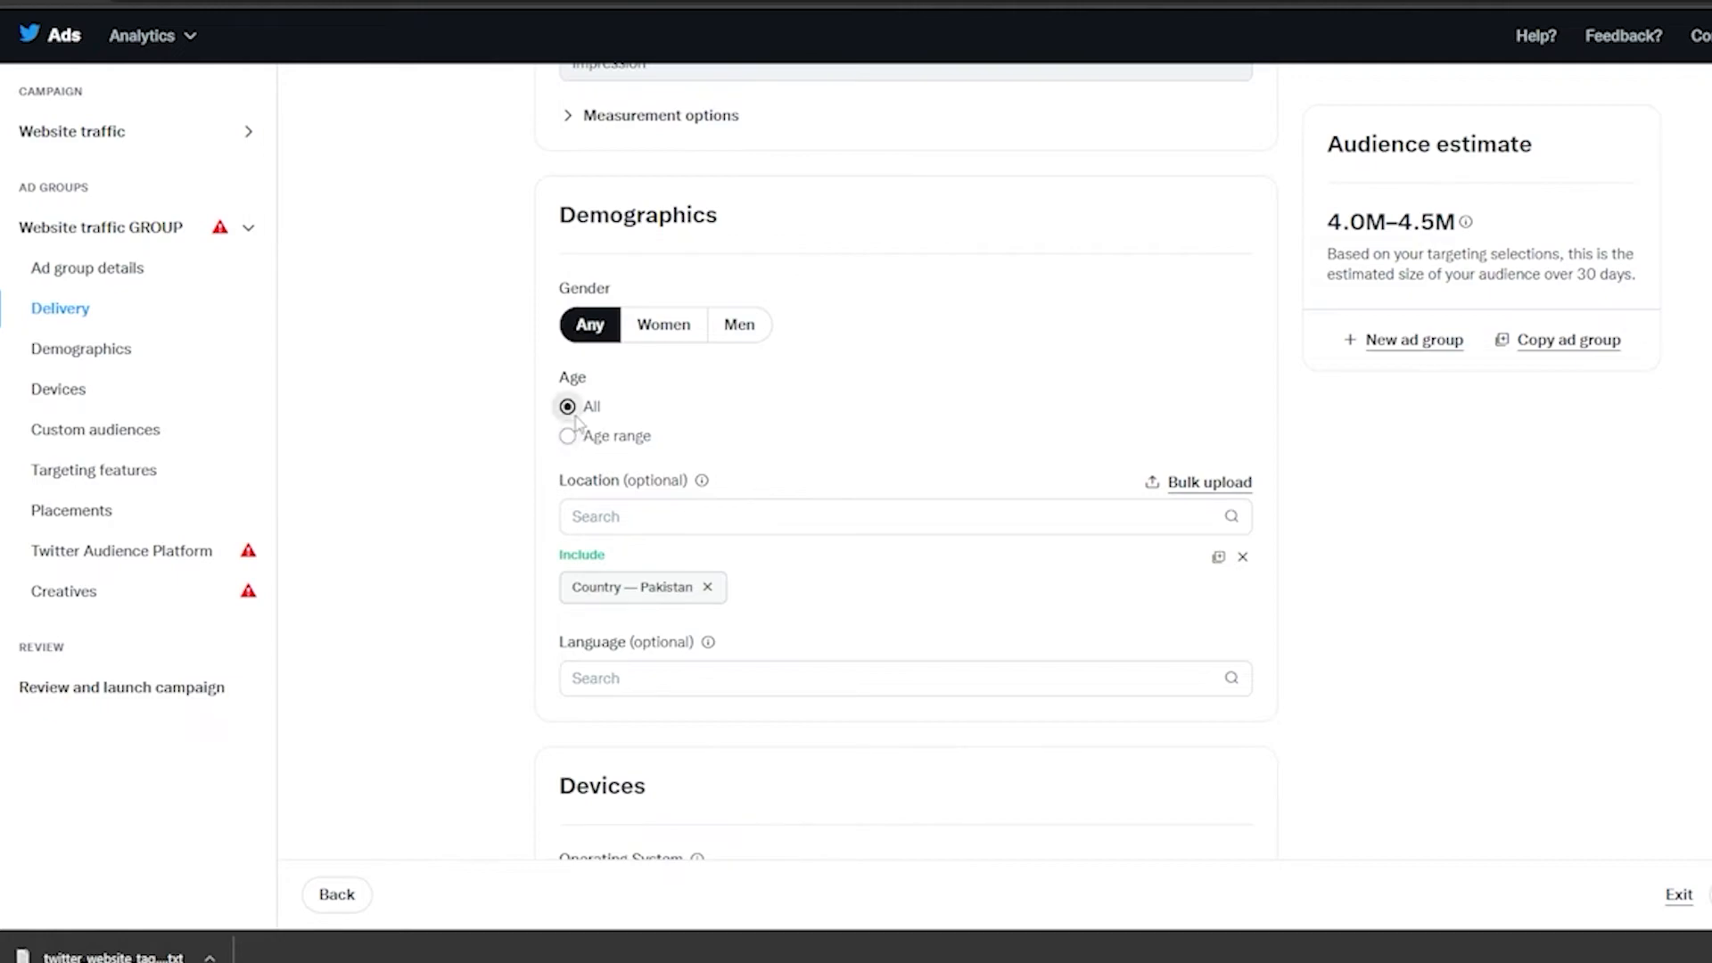
Add the country United States to the ad group's included target locations.
{"action": "scroll", "coordinate": [578, 421], "scroll_direction": "down", "scroll_amount": 5}
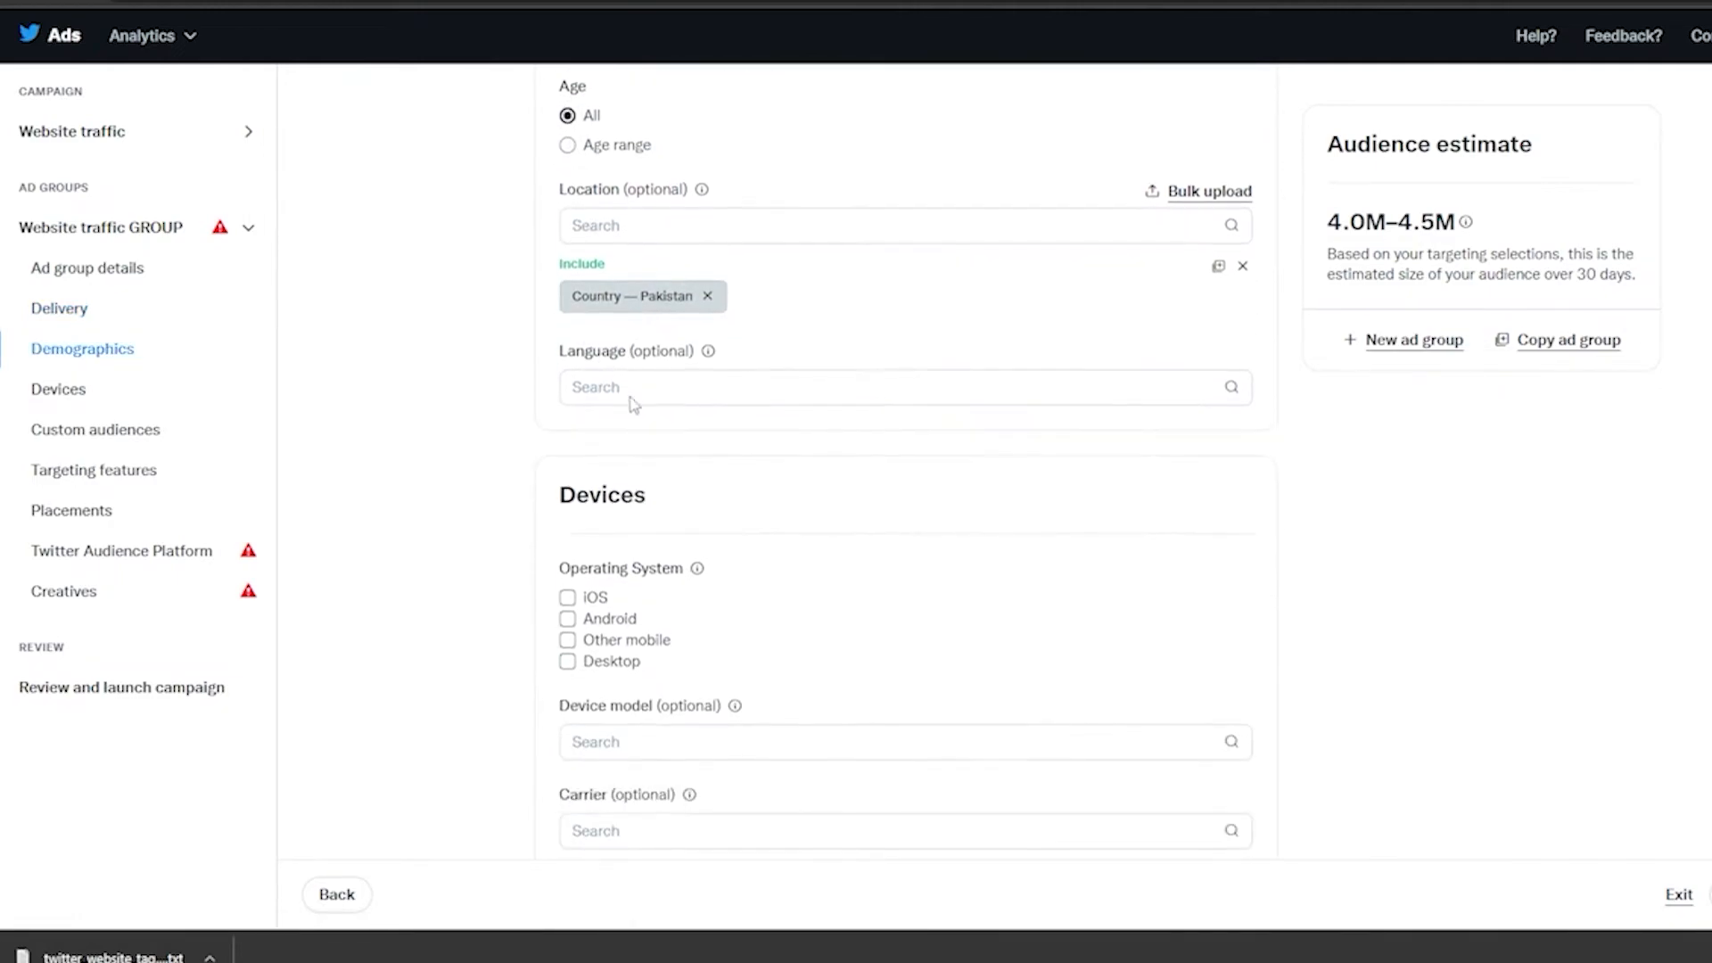
{"action": "scroll", "coordinate": [648, 284], "scroll_direction": "up", "scroll_amount": 2}
{"action": "left_click", "coordinate": [687, 315]}
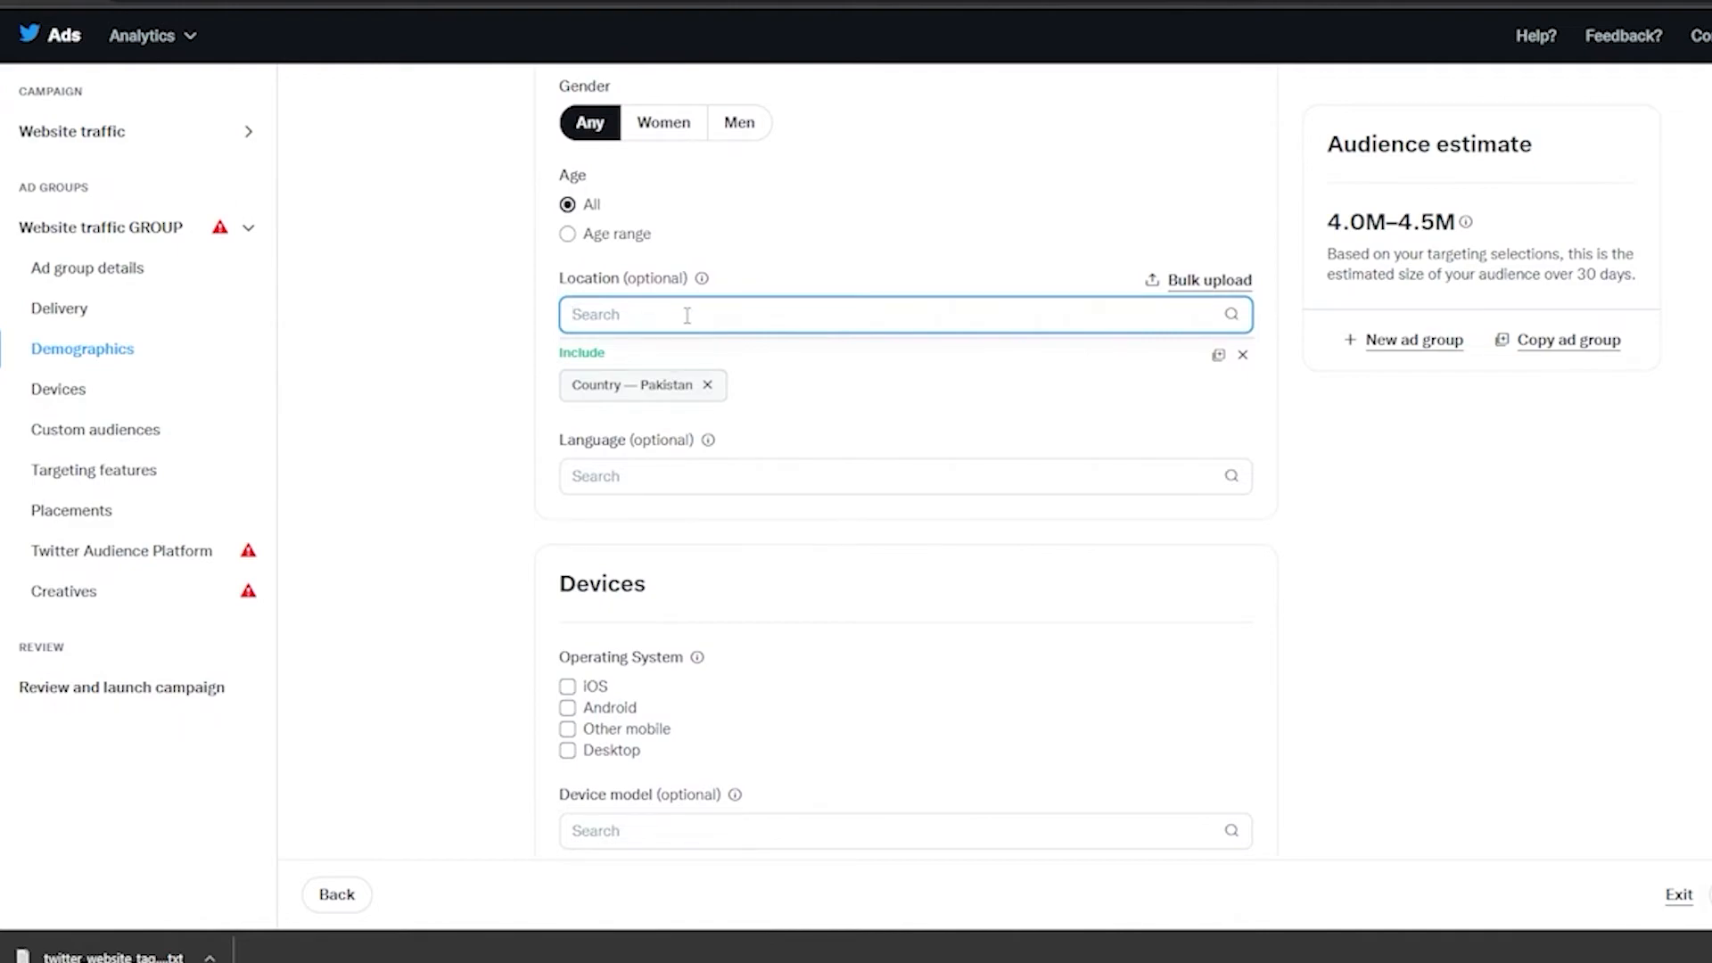
{"action": "type", "text": "united states"}
{"action": "left_click", "coordinate": [915, 361]}
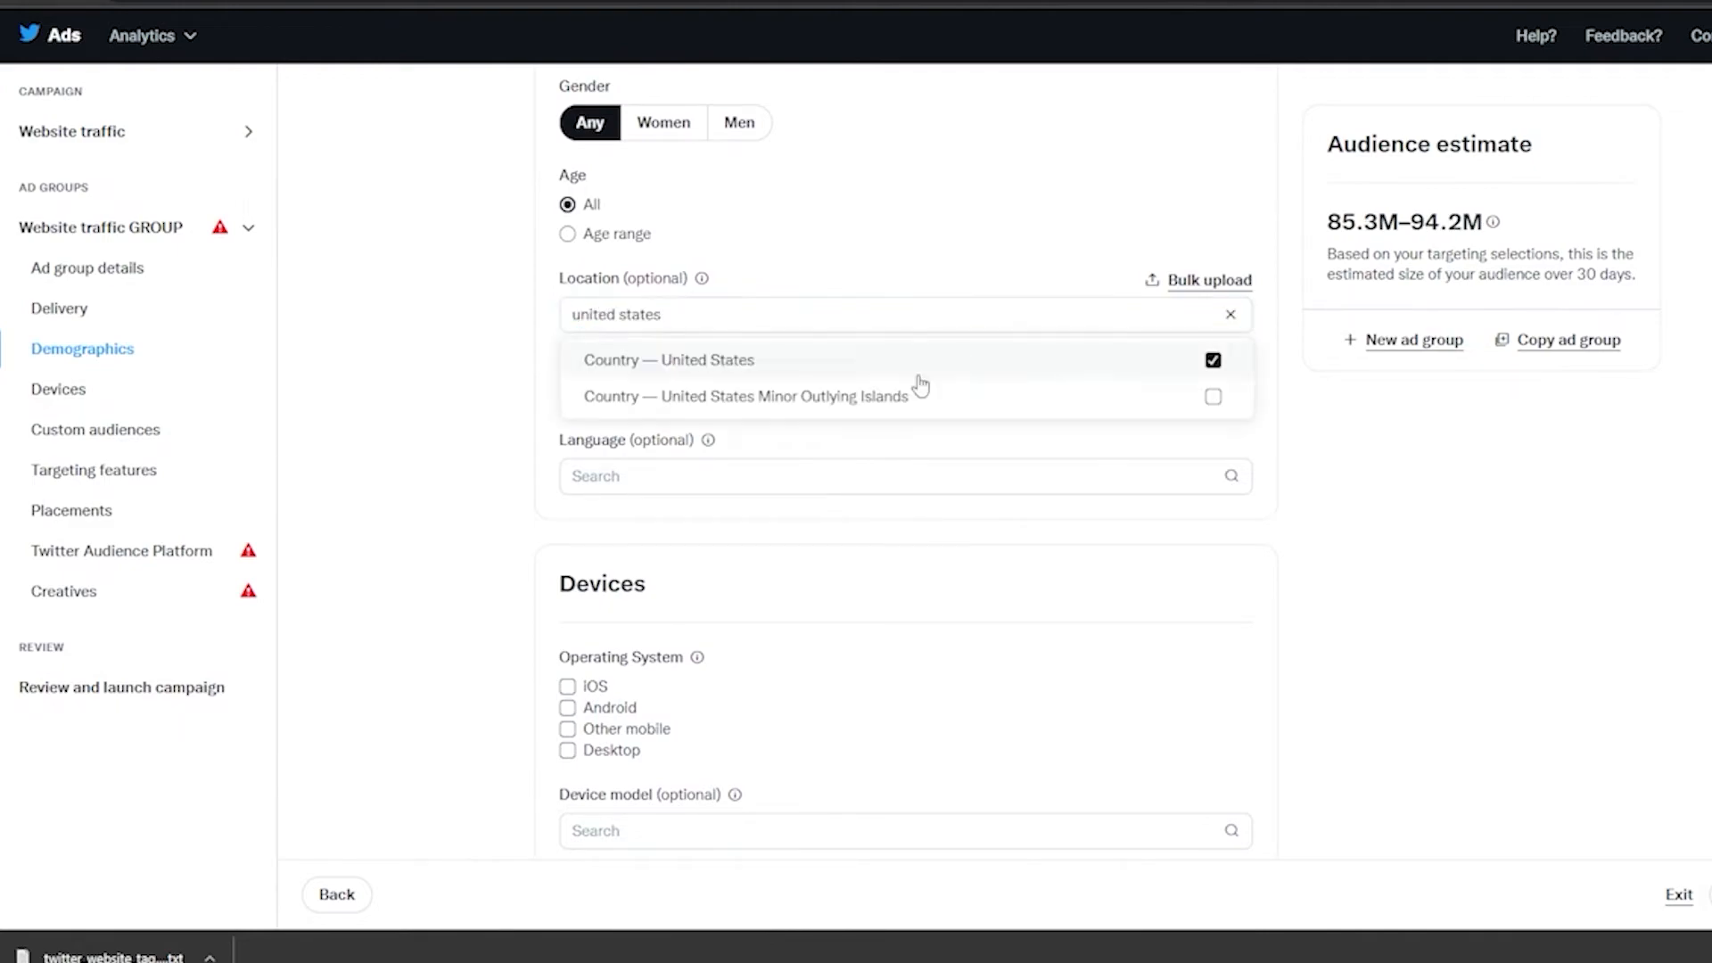
{"action": "left_click", "coordinate": [1364, 508]}
Add the country Canada to the included target locations.
{"action": "left_click", "coordinate": [970, 313]}
{"action": "left_click_drag", "start_coordinate": [970, 313], "coordinate": [482, 324]}
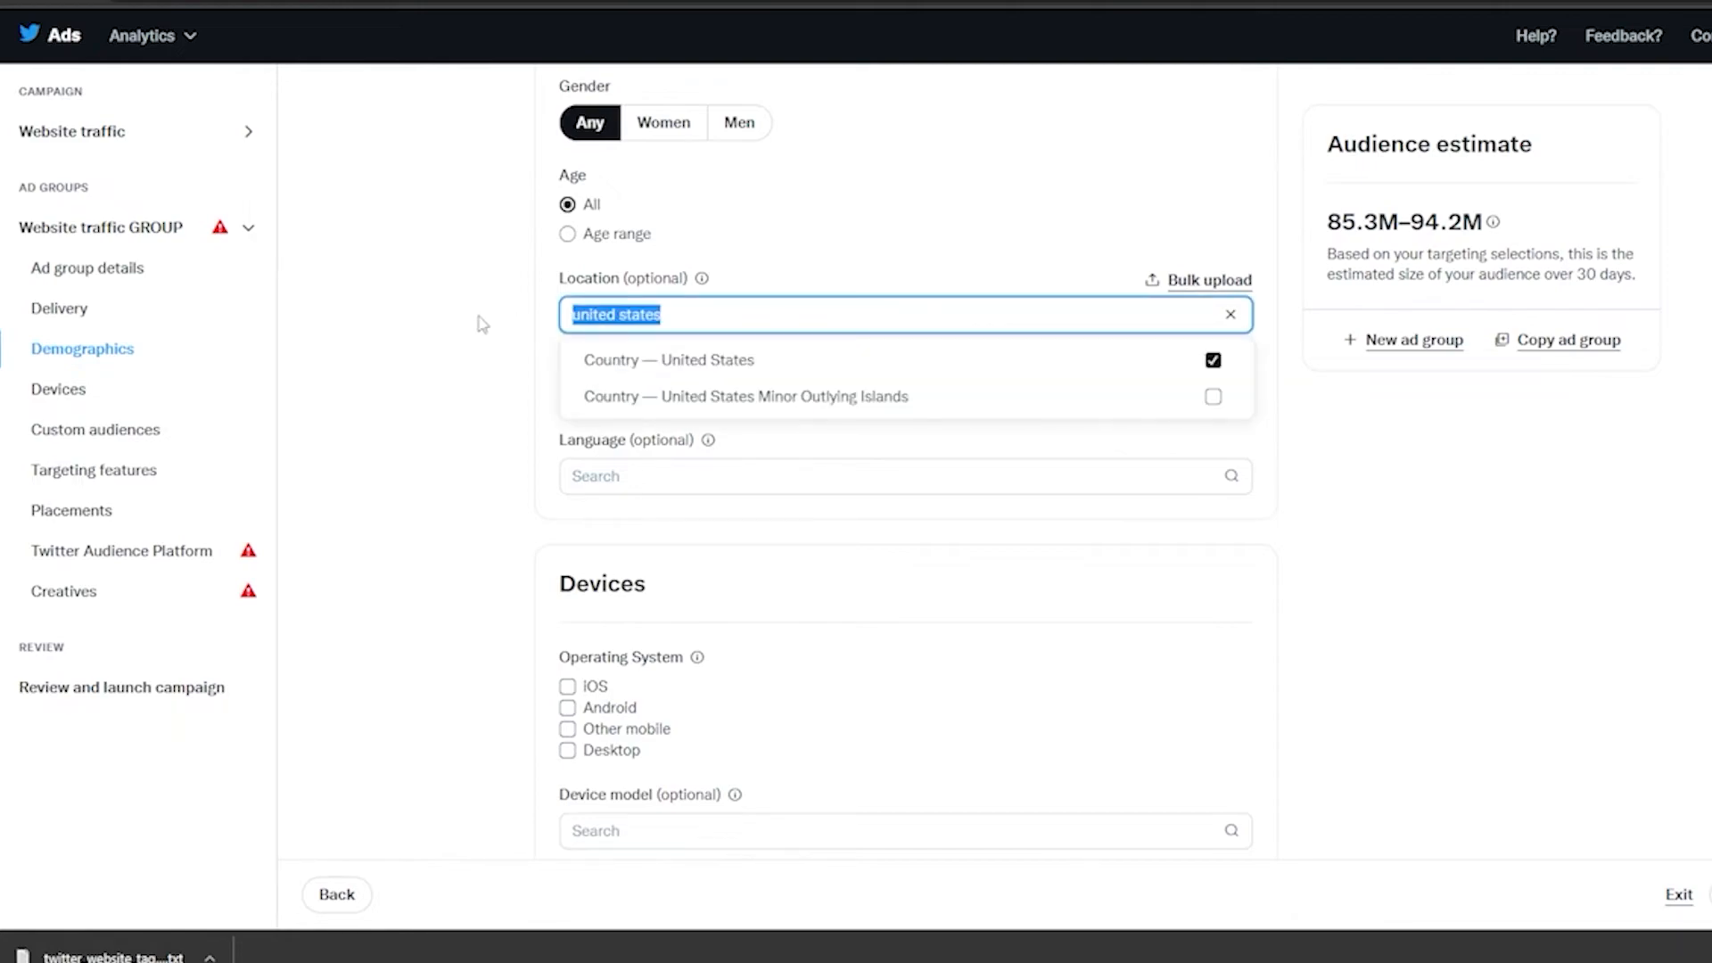
{"action": "type", "text": "canada"}
{"action": "key", "text": "Return"}
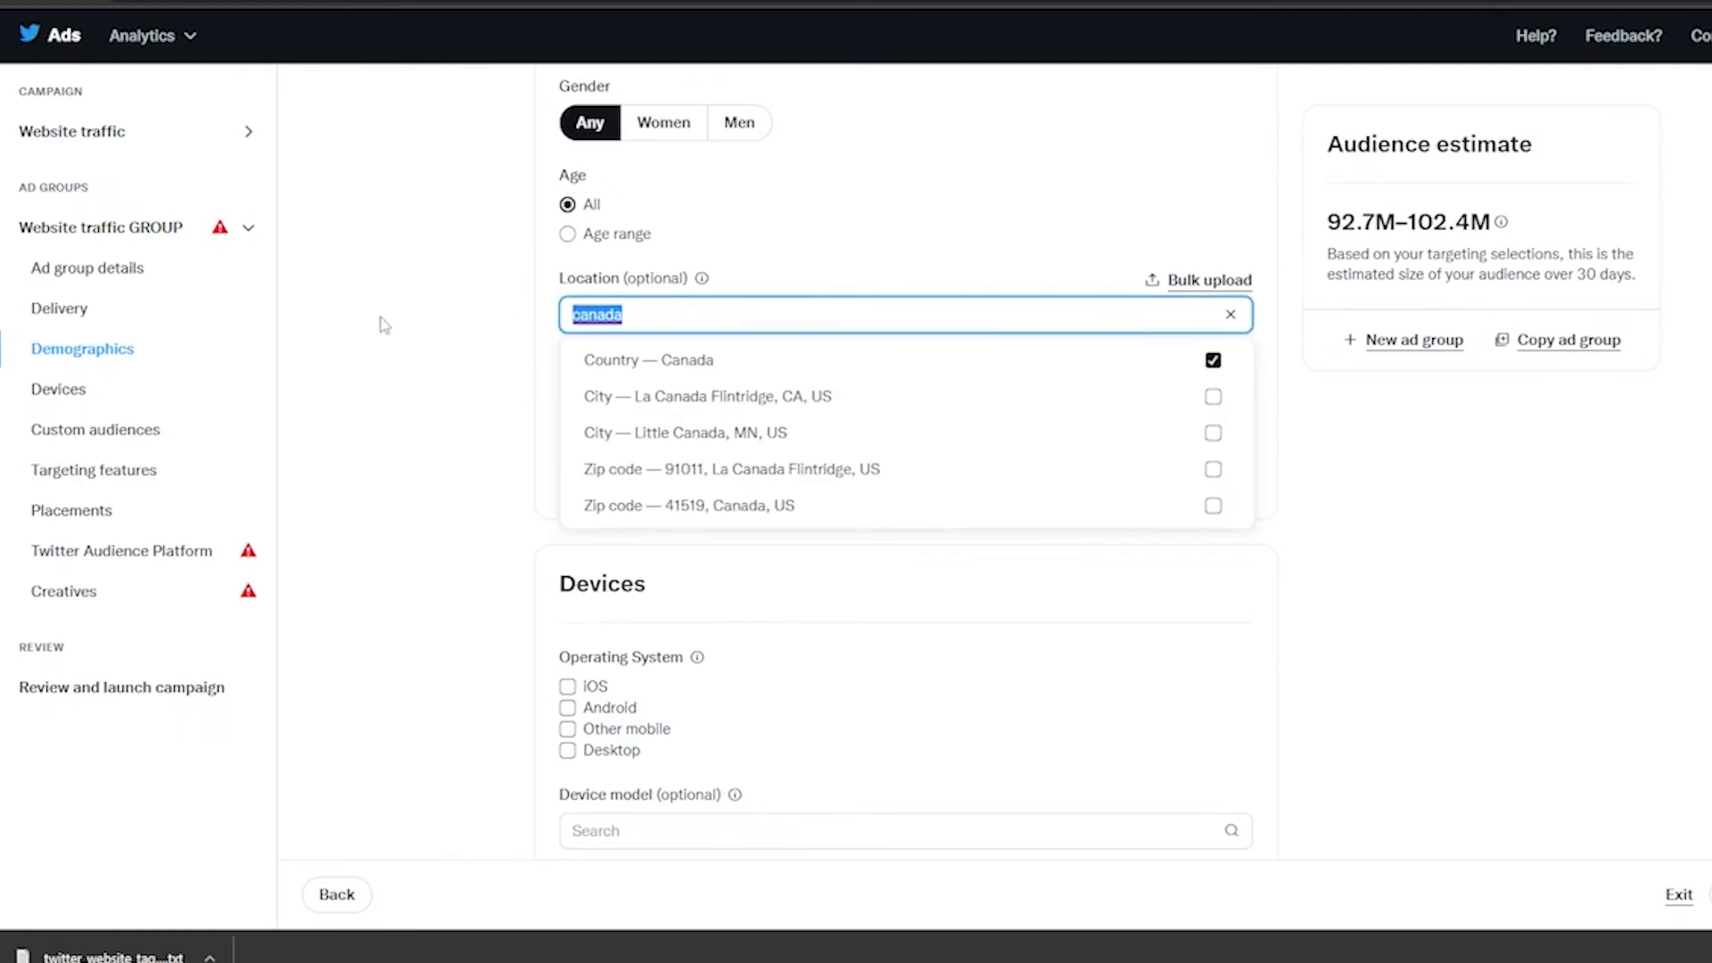
Add the country United Kingdom to the included target locations and check the audience estimate.
{"action": "type", "text": "UK"}
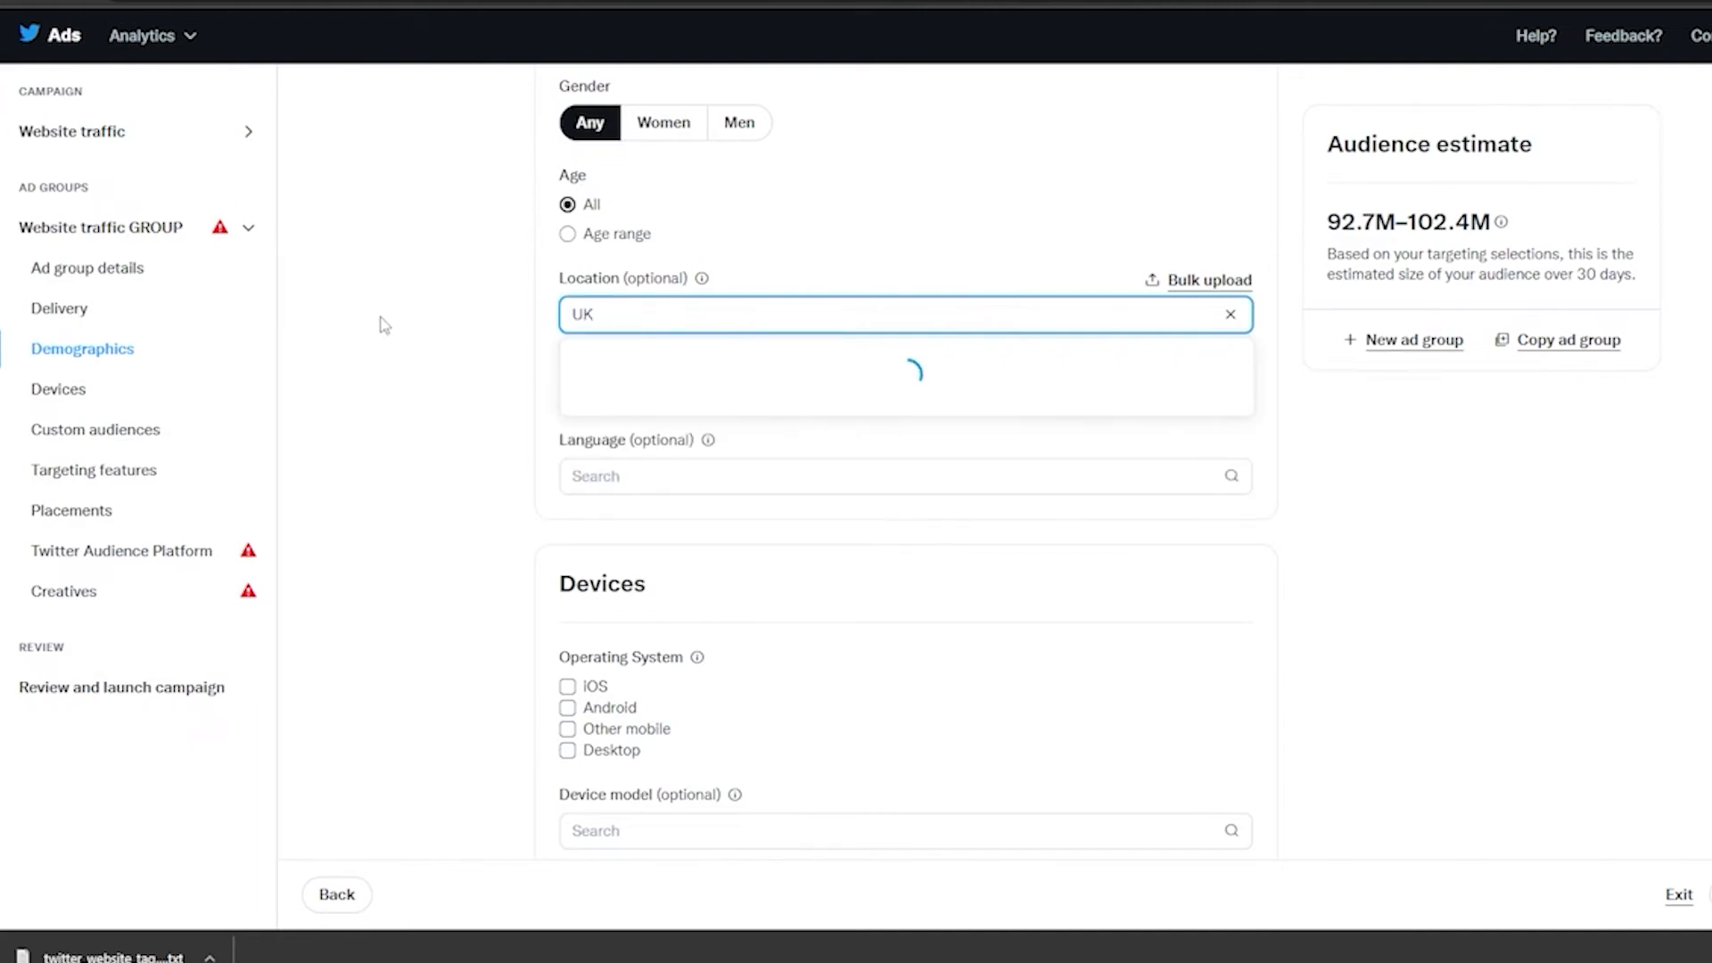
{"action": "type", "text": "united k"}
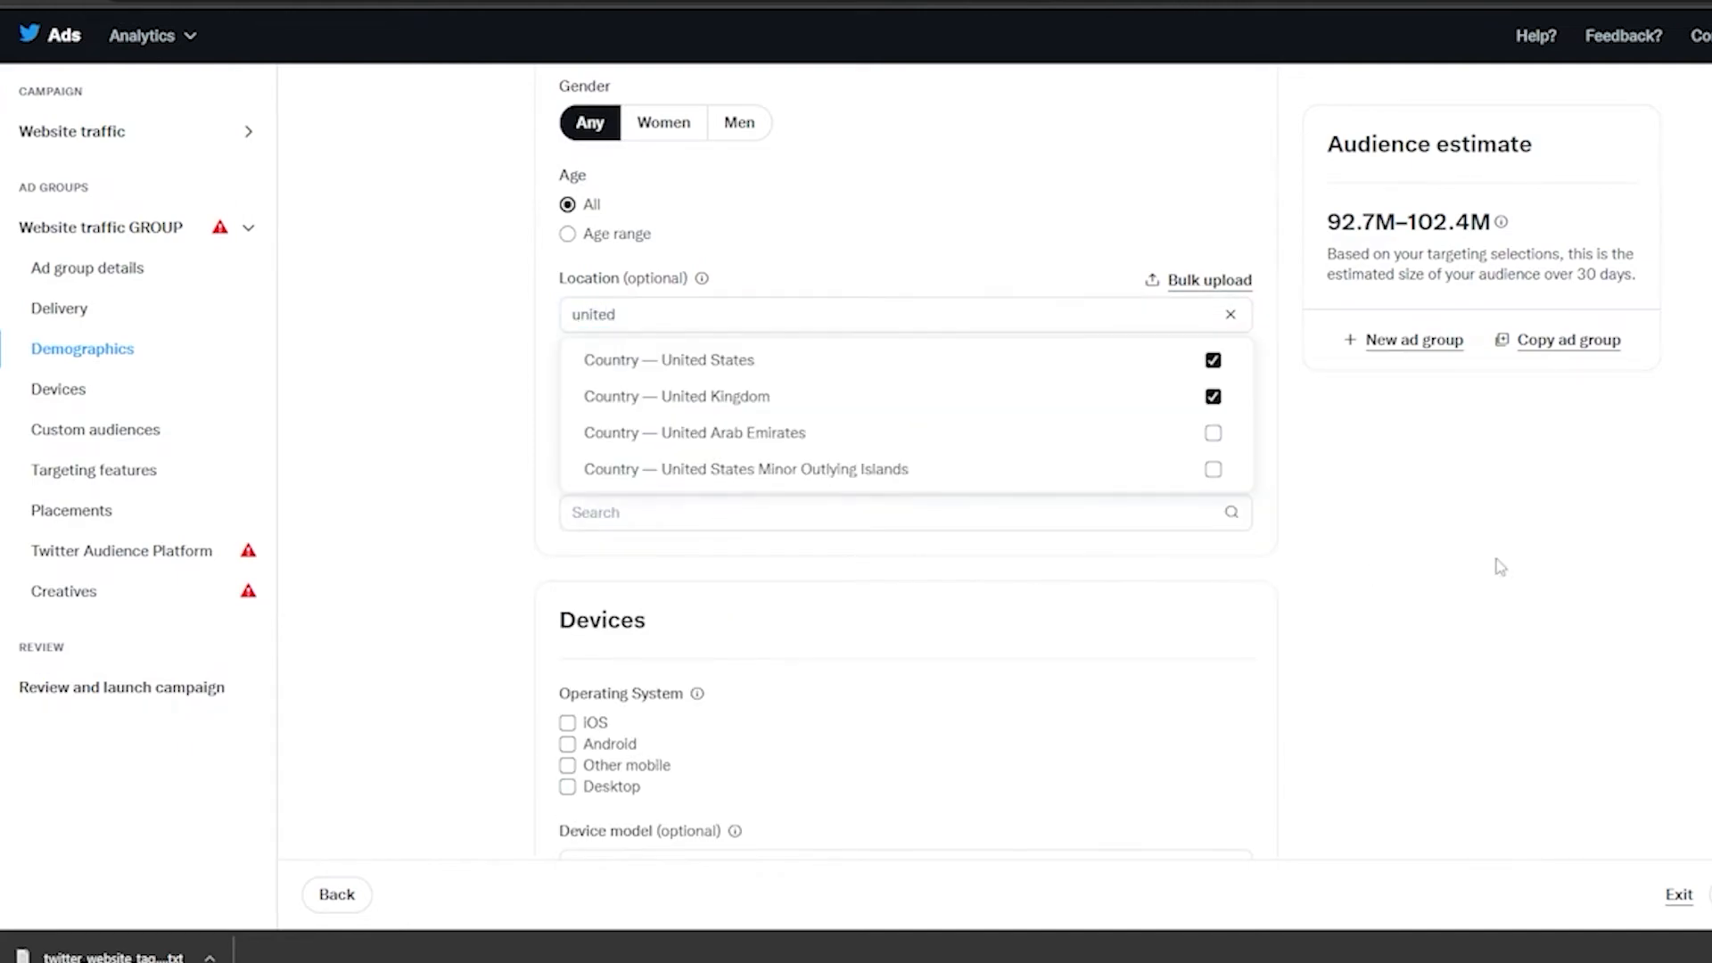
{"action": "left_click", "coordinate": [1451, 571]}
{"action": "left_click", "coordinate": [1231, 314]}
{"action": "scroll", "coordinate": [1010, 608], "scroll_direction": "down", "scroll_amount": 5}
{"action": "scroll", "coordinate": [1010, 607], "scroll_direction": "up", "scroll_amount": 5}
{"action": "left_click_drag", "start_coordinate": [1328, 223], "coordinate": [1527, 224]}
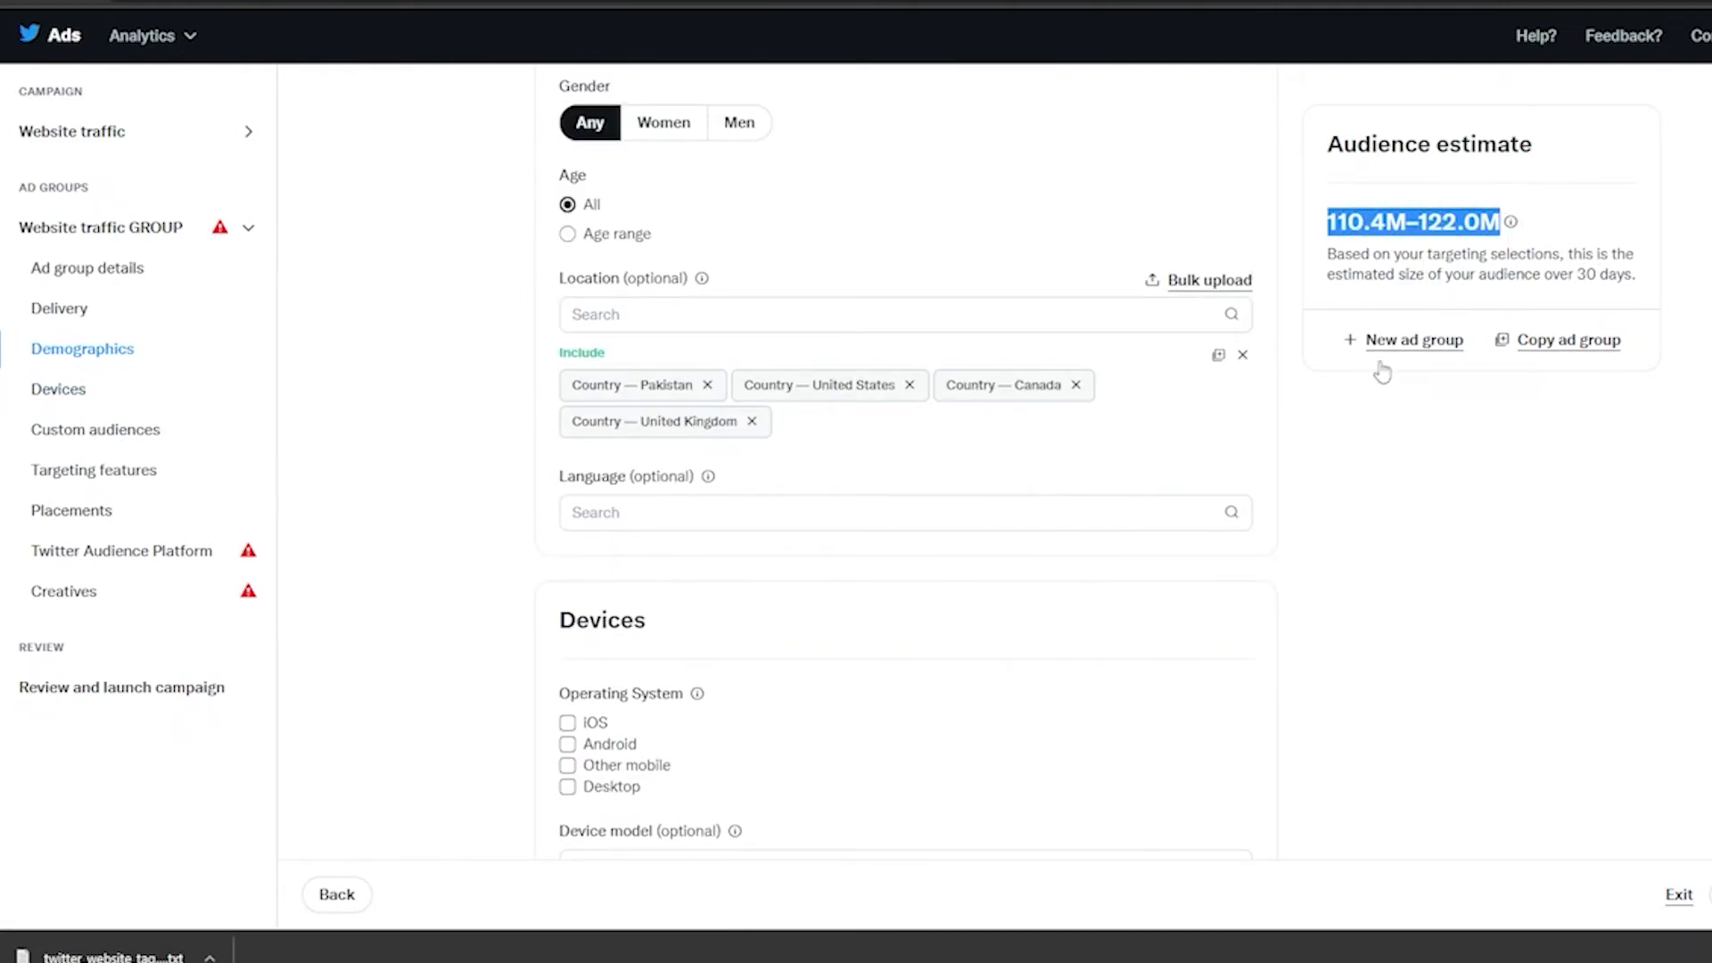
Include English (en) as the target language in the ad group's demographics.
{"action": "scroll", "coordinate": [1320, 438], "scroll_direction": "down", "scroll_amount": 3}
{"action": "scroll", "coordinate": [628, 268], "scroll_direction": "down", "scroll_amount": 2}
{"action": "scroll", "coordinate": [696, 312], "scroll_direction": "up", "scroll_amount": 3}
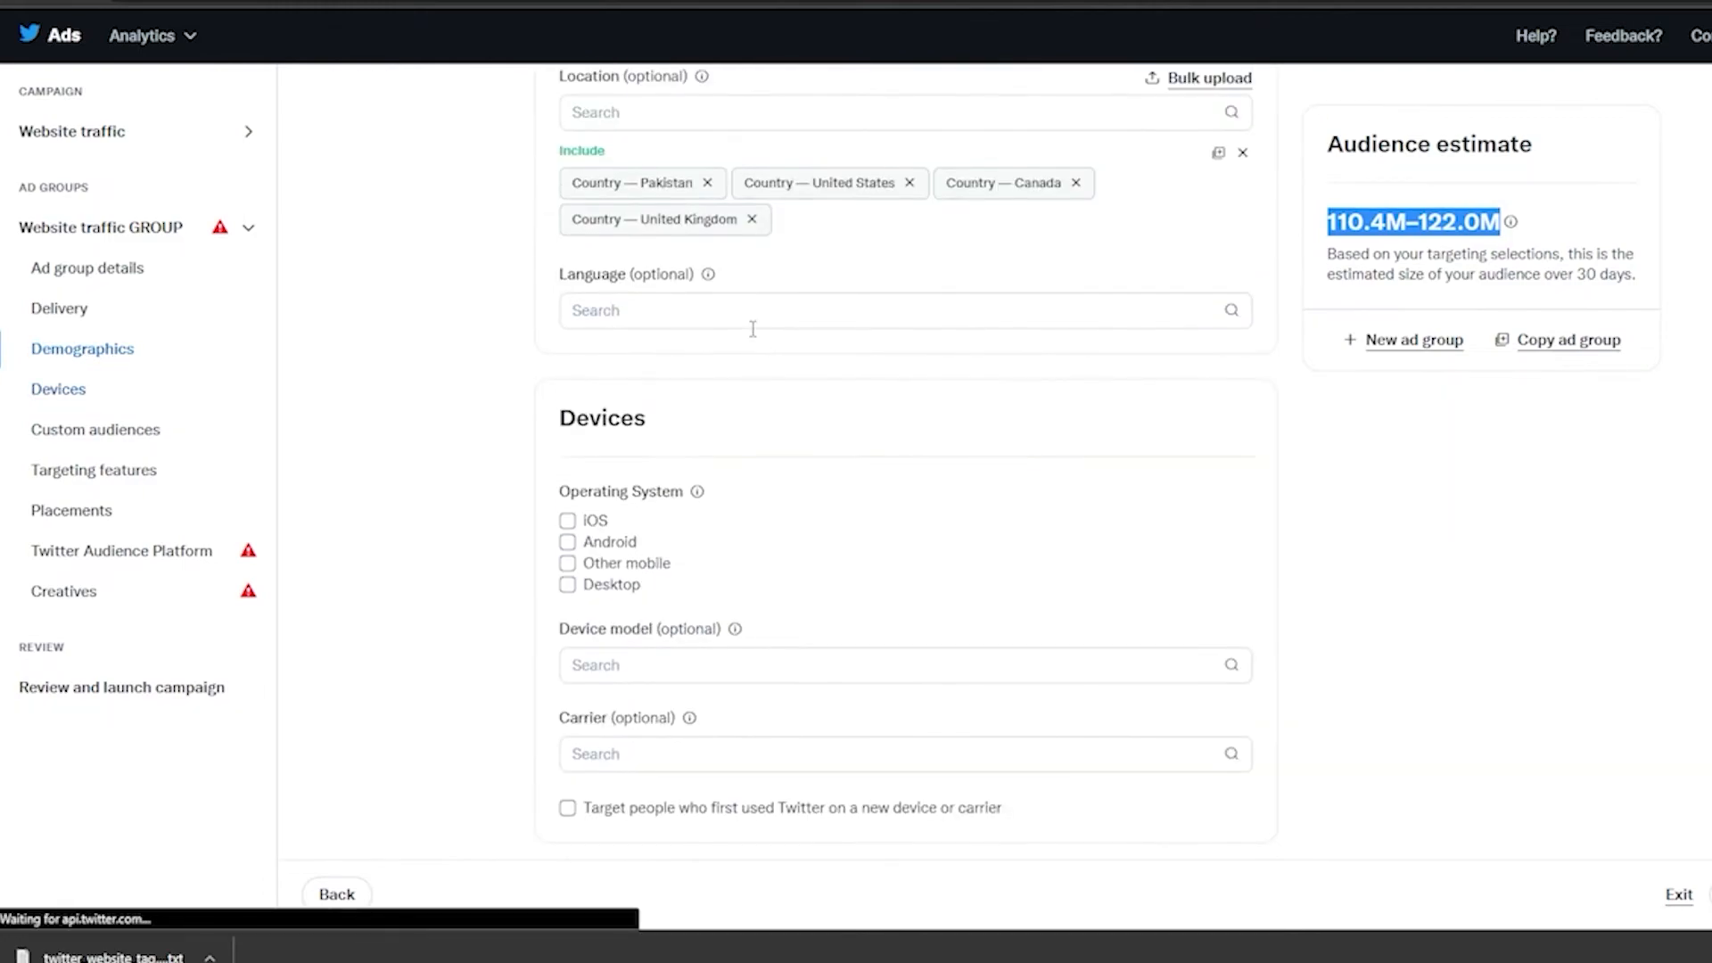
{"action": "left_click", "coordinate": [753, 317]}
{"action": "type", "text": "eng"}
{"action": "left_click", "coordinate": [1195, 356]}
{"action": "scroll", "coordinate": [1432, 446], "scroll_direction": "down", "scroll_amount": 2}
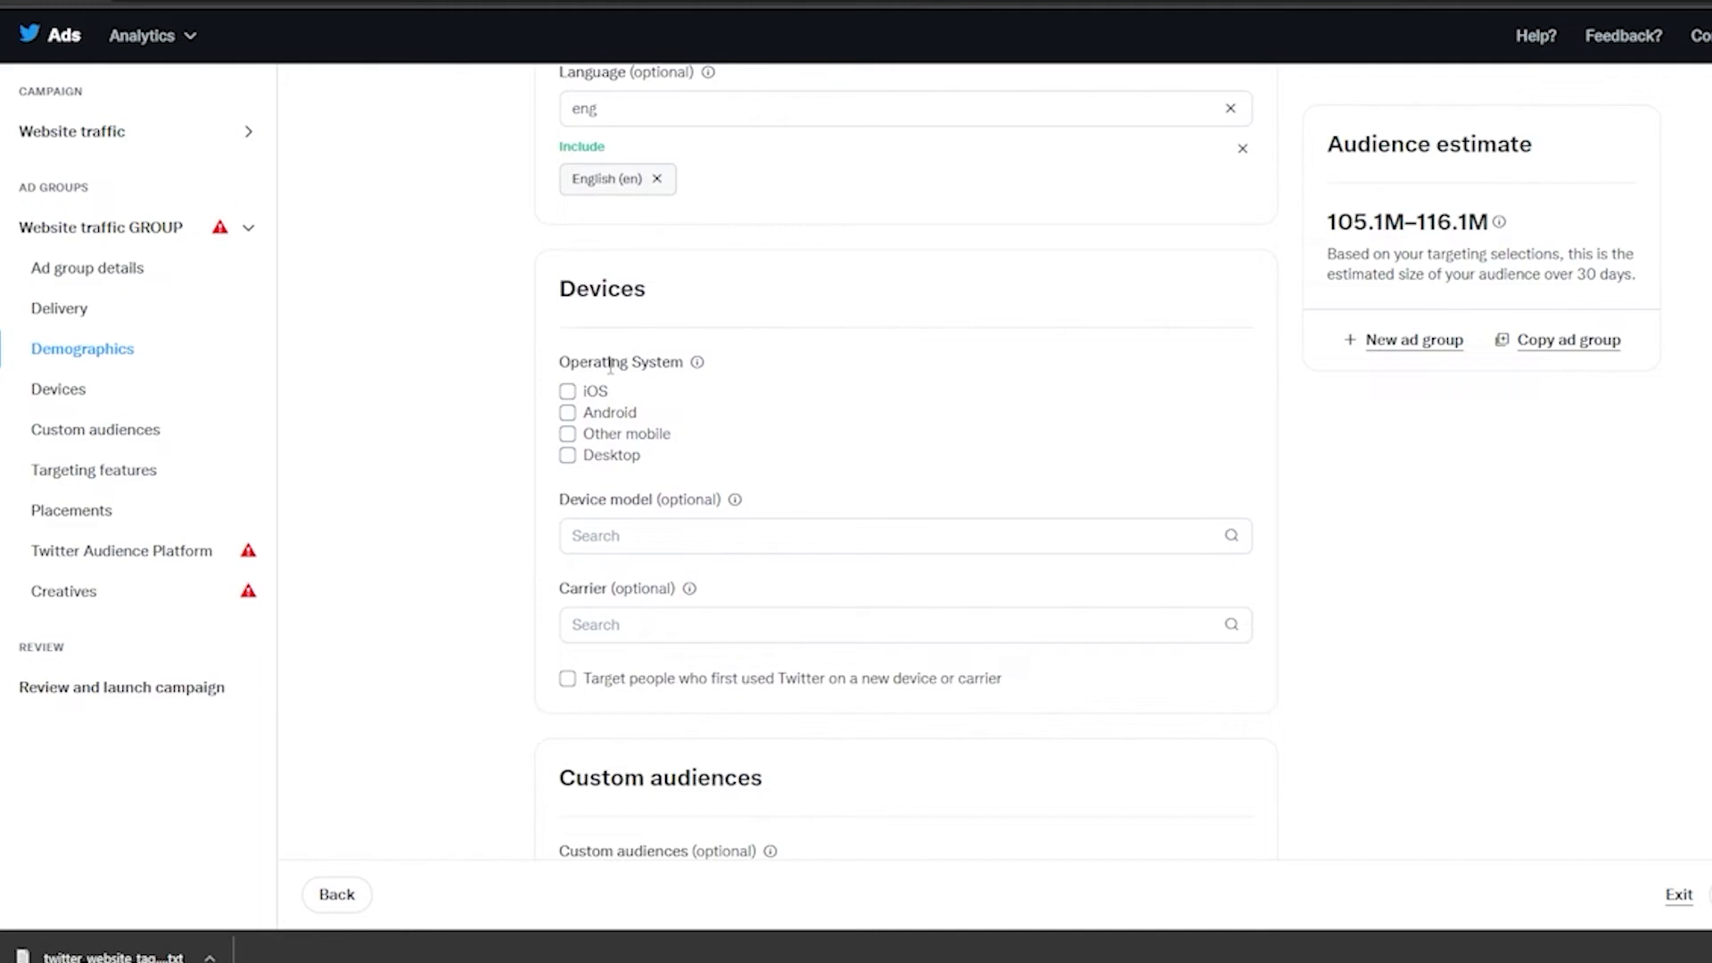
Restrict the ad group's device targeting to the iOS and Android operating systems.
{"action": "scroll", "coordinate": [493, 366], "scroll_direction": "down", "scroll_amount": 2}
{"action": "left_click_drag", "start_coordinate": [540, 262], "coordinate": [729, 267]}
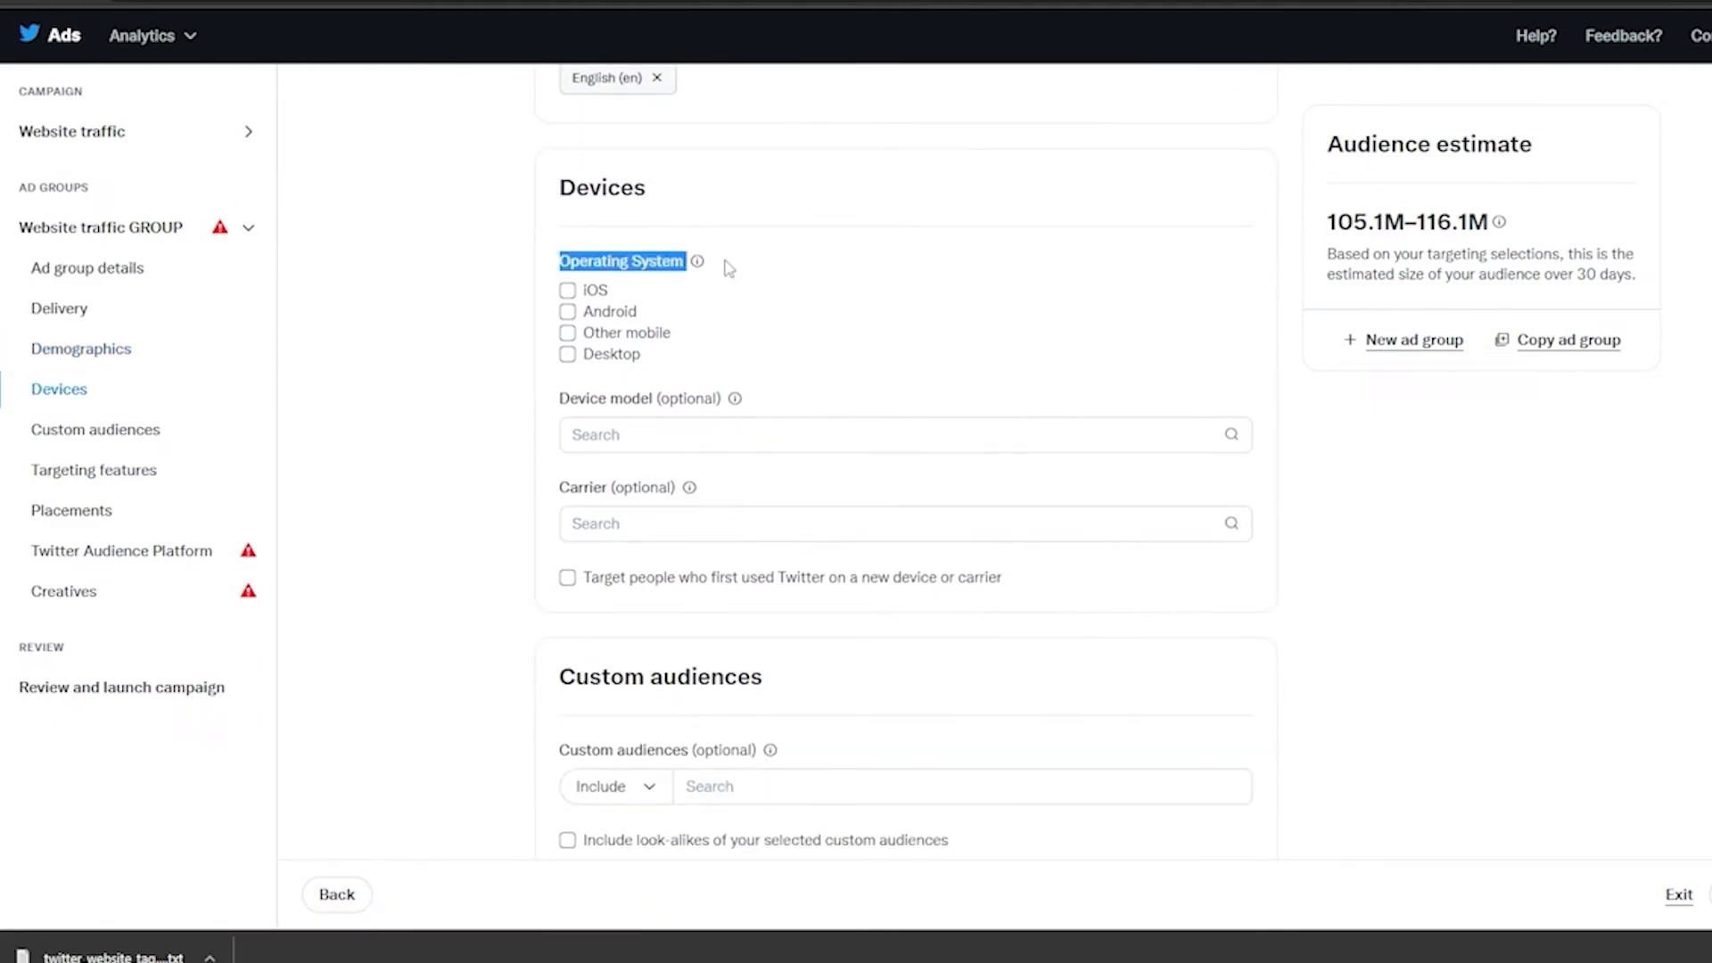
{"action": "left_click", "coordinate": [568, 290]}
{"action": "left_click", "coordinate": [582, 323]}
{"action": "left_click", "coordinate": [570, 317]}
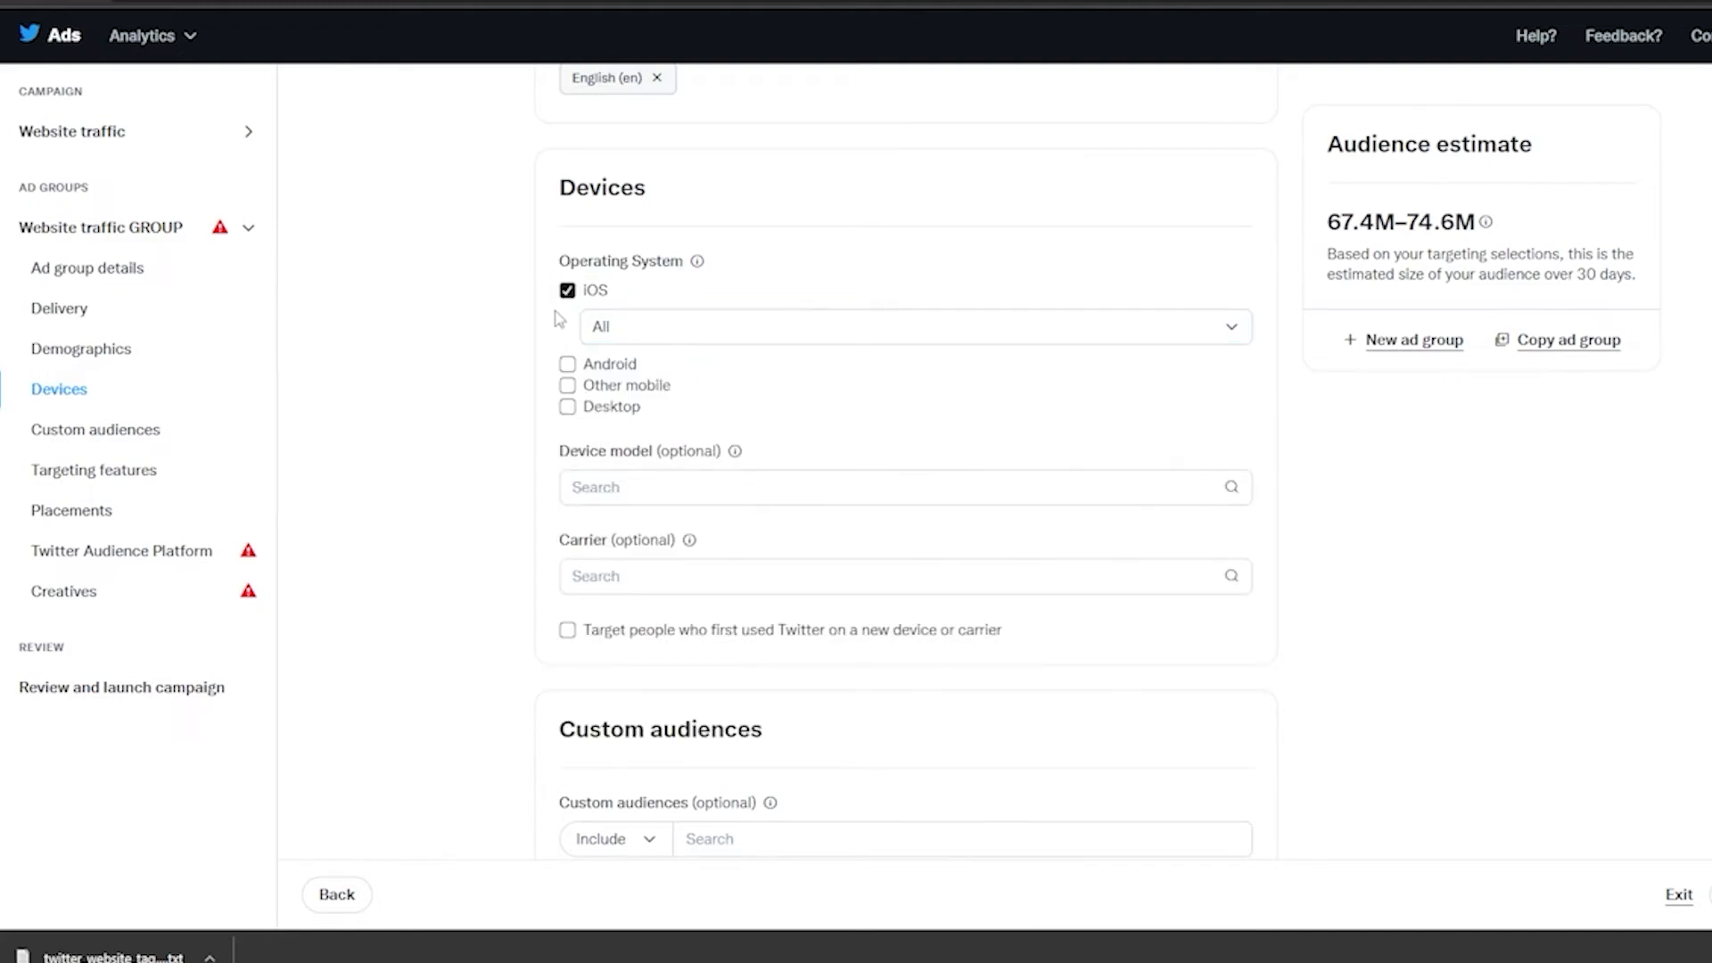
{"action": "left_click", "coordinate": [567, 364]}
Set the targeted versions to iOS 11.0 and above and Android Lollipop and above.
{"action": "left_click", "coordinate": [629, 329]}
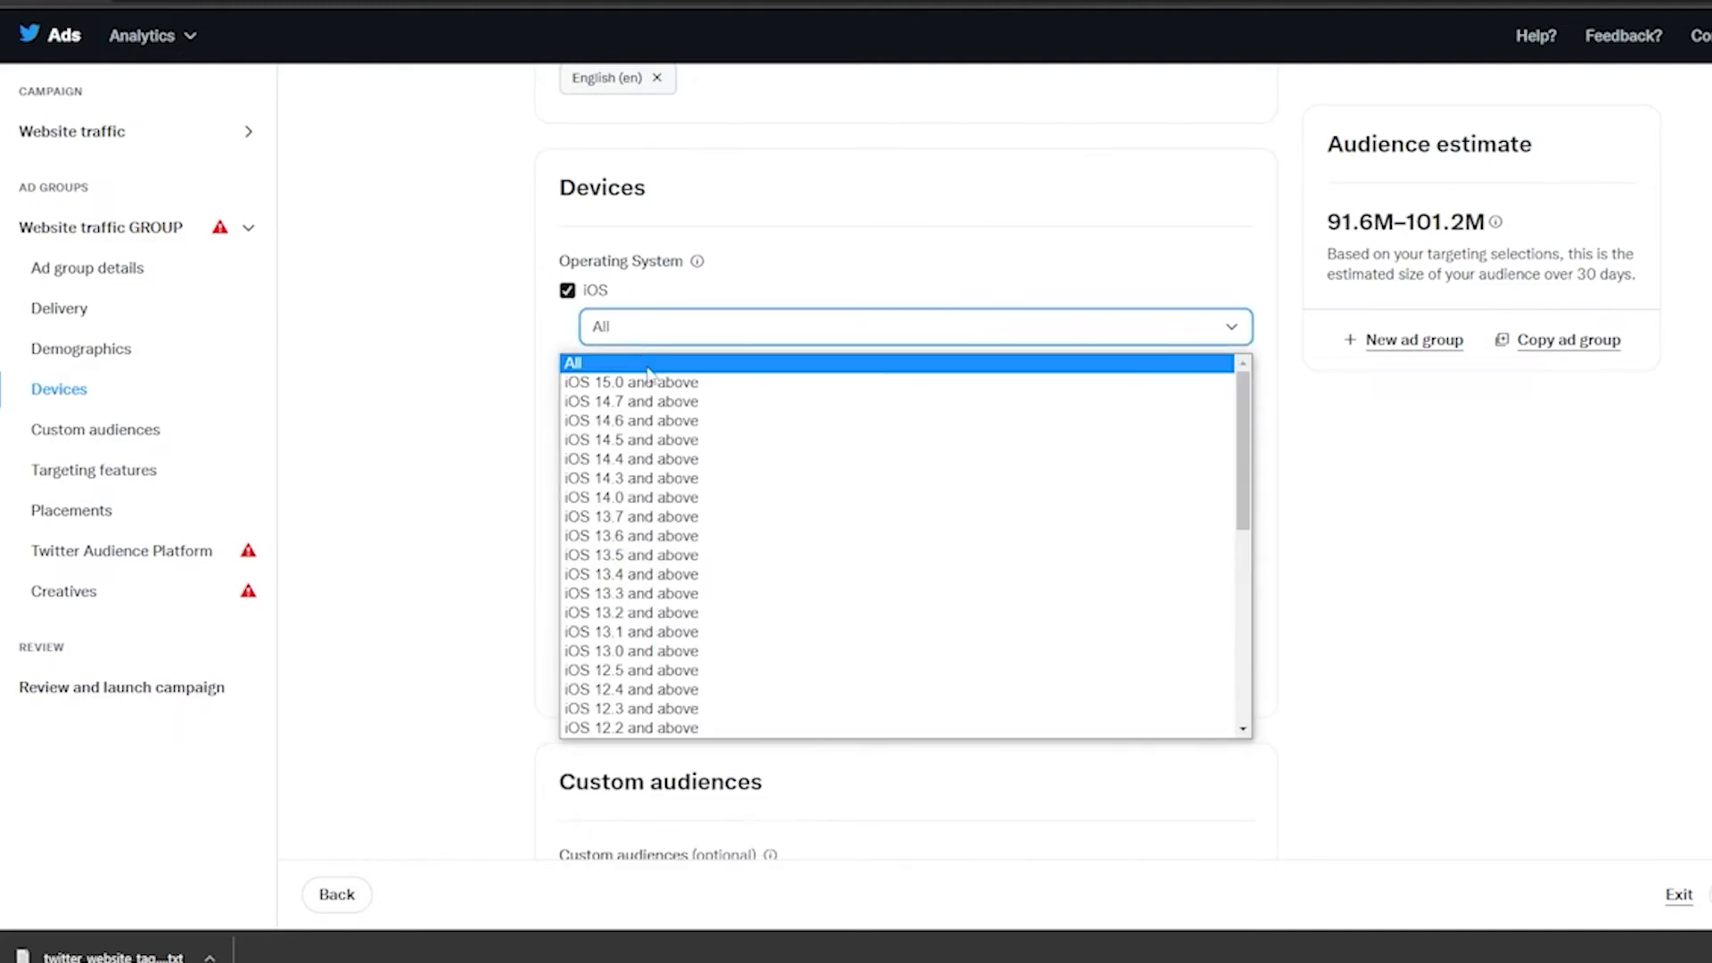
{"action": "scroll", "coordinate": [651, 526], "scroll_direction": "down", "scroll_amount": 3}
{"action": "left_click", "coordinate": [653, 660]}
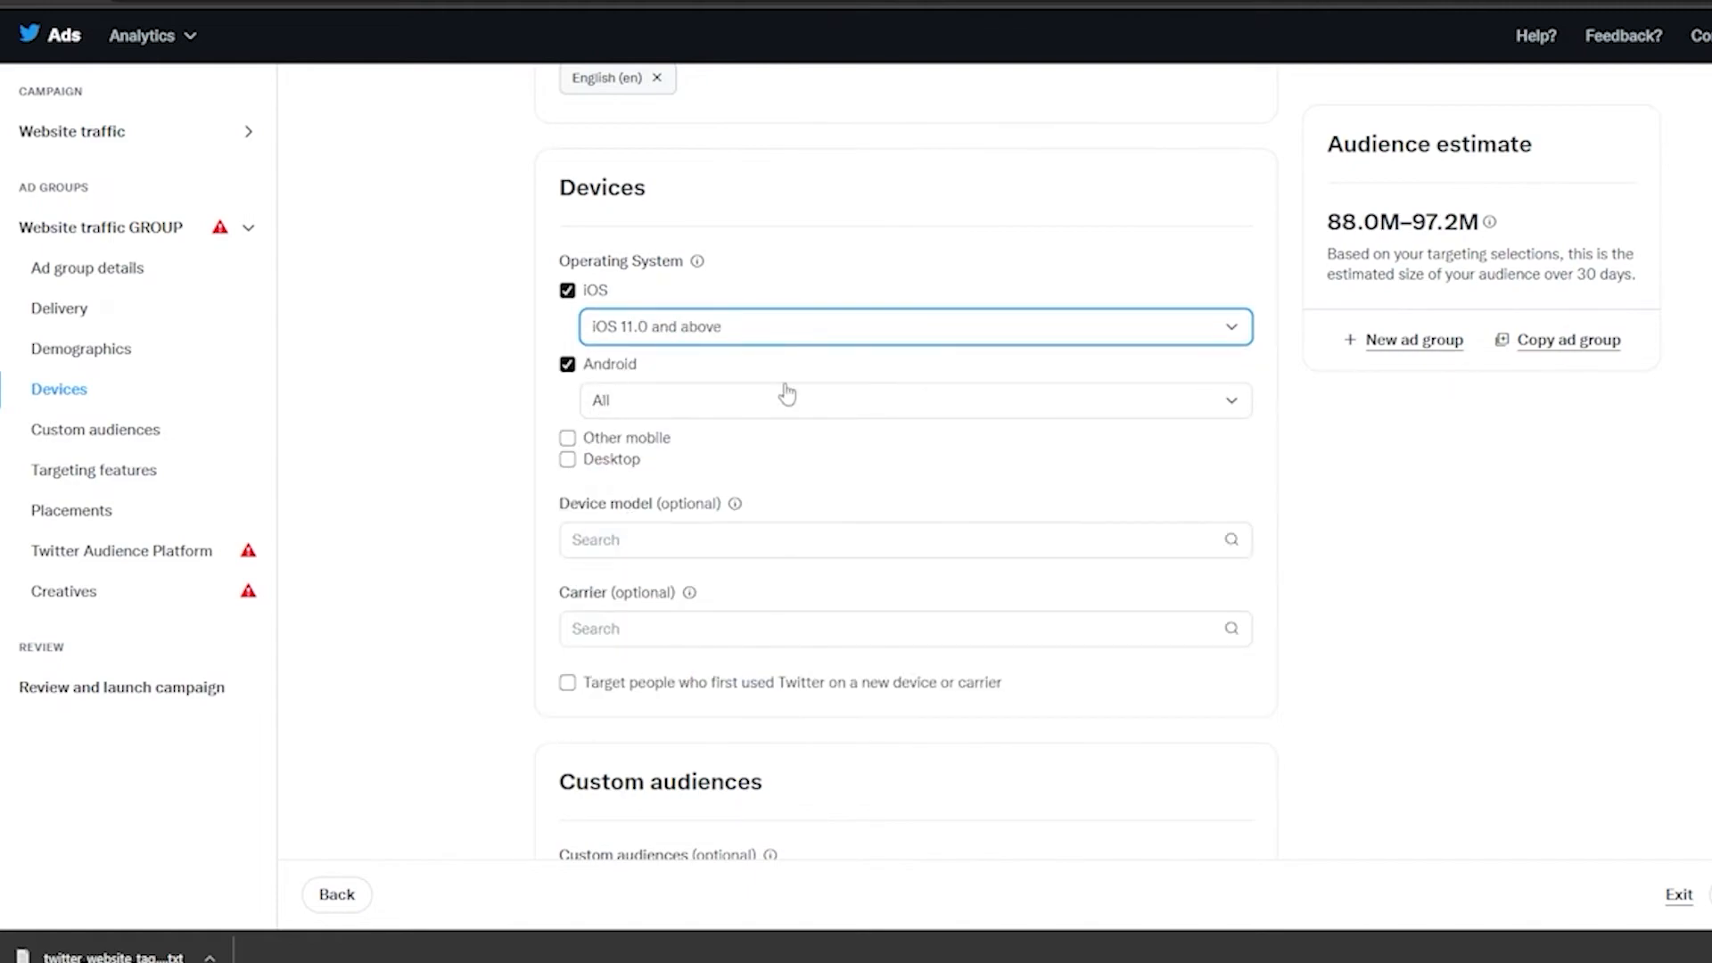
{"action": "left_click", "coordinate": [641, 412]}
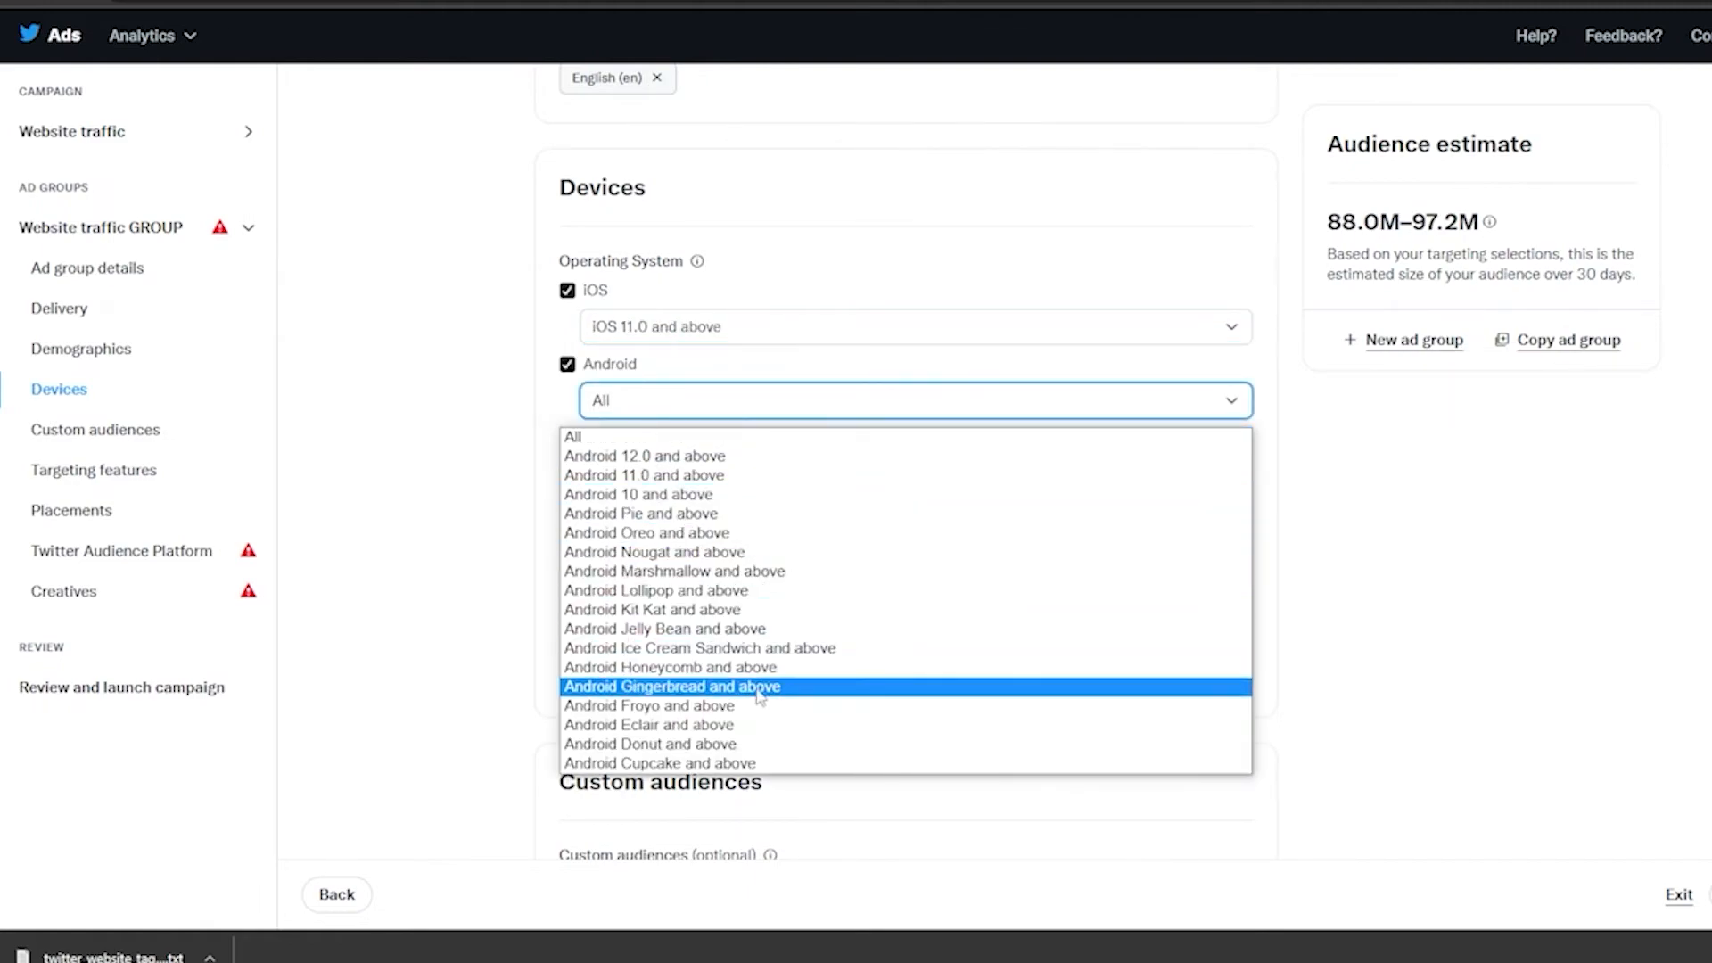
{"action": "left_click", "coordinate": [734, 590]}
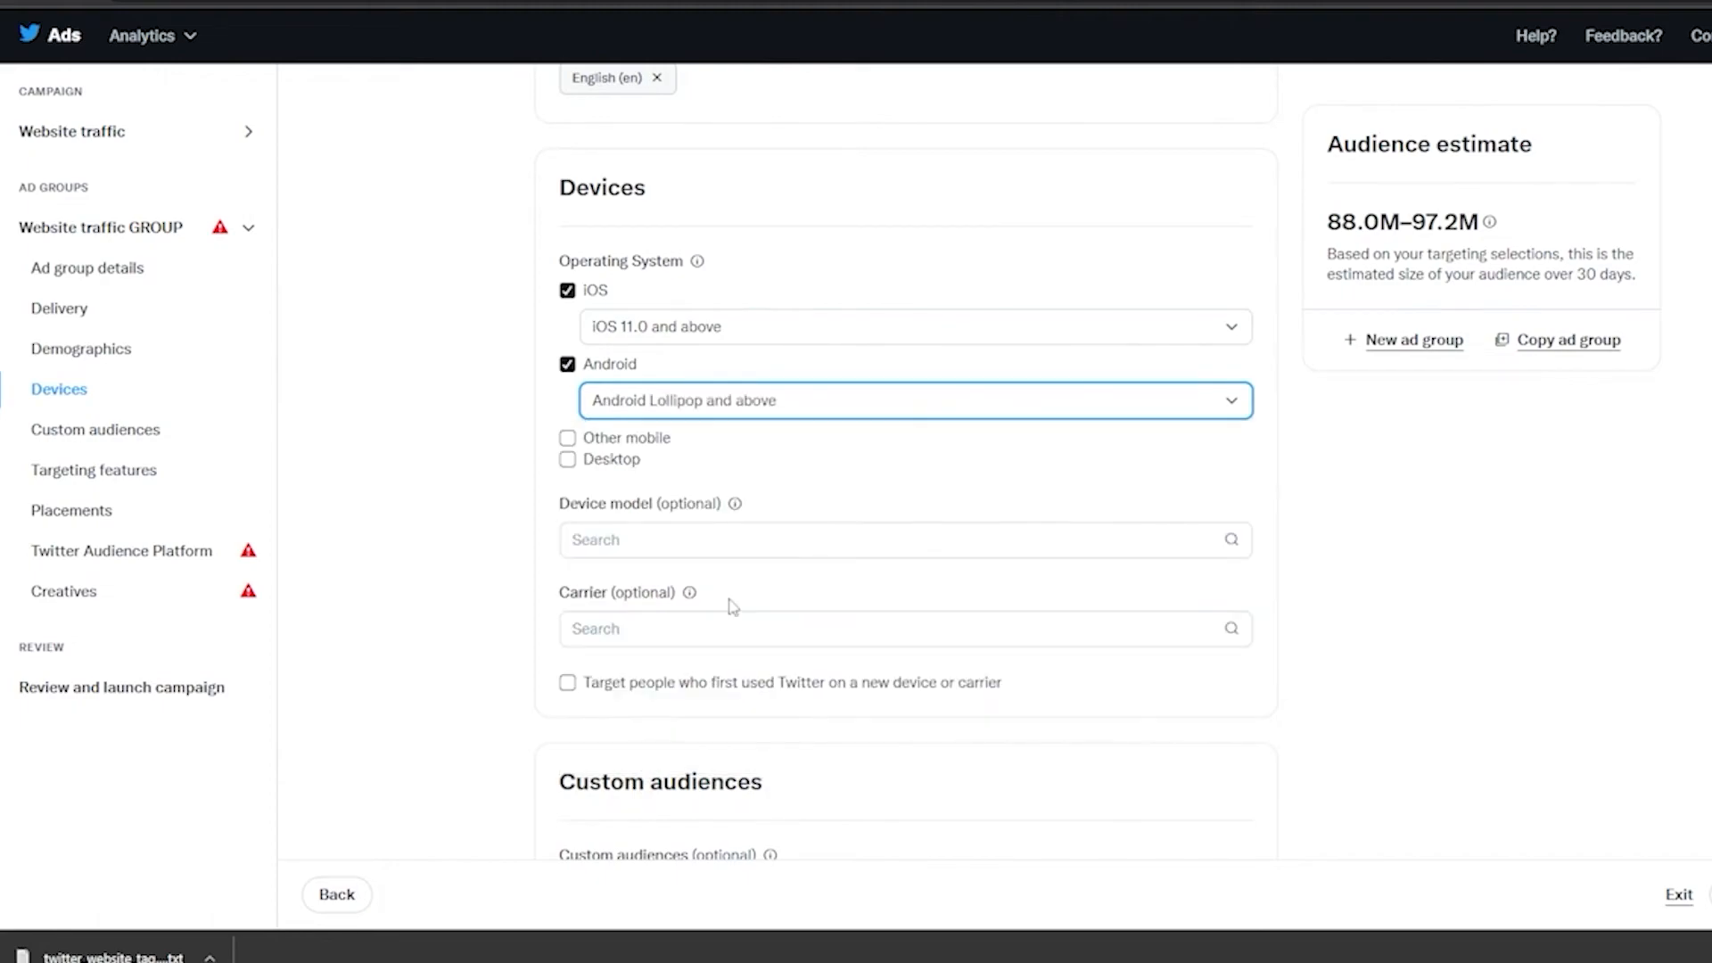
Look over the custom audience types, the include setting and the available targeting features.
{"action": "scroll", "coordinate": [571, 464], "scroll_direction": "down", "scroll_amount": 5}
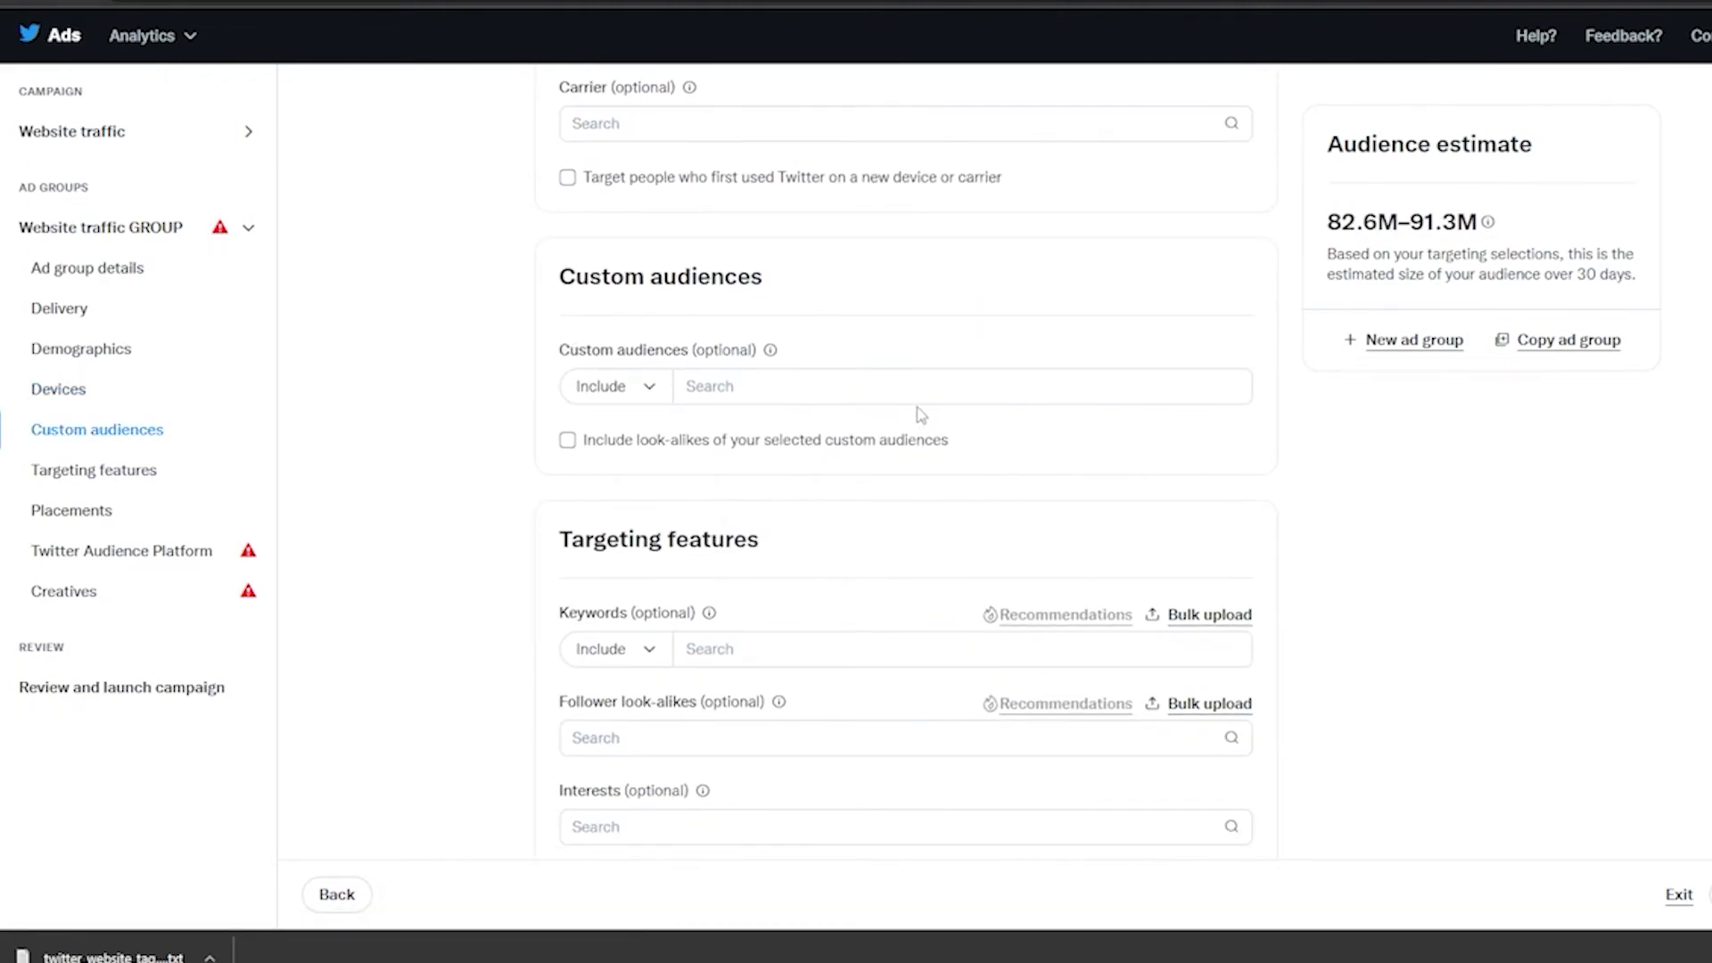
{"action": "left_click", "coordinate": [791, 398]}
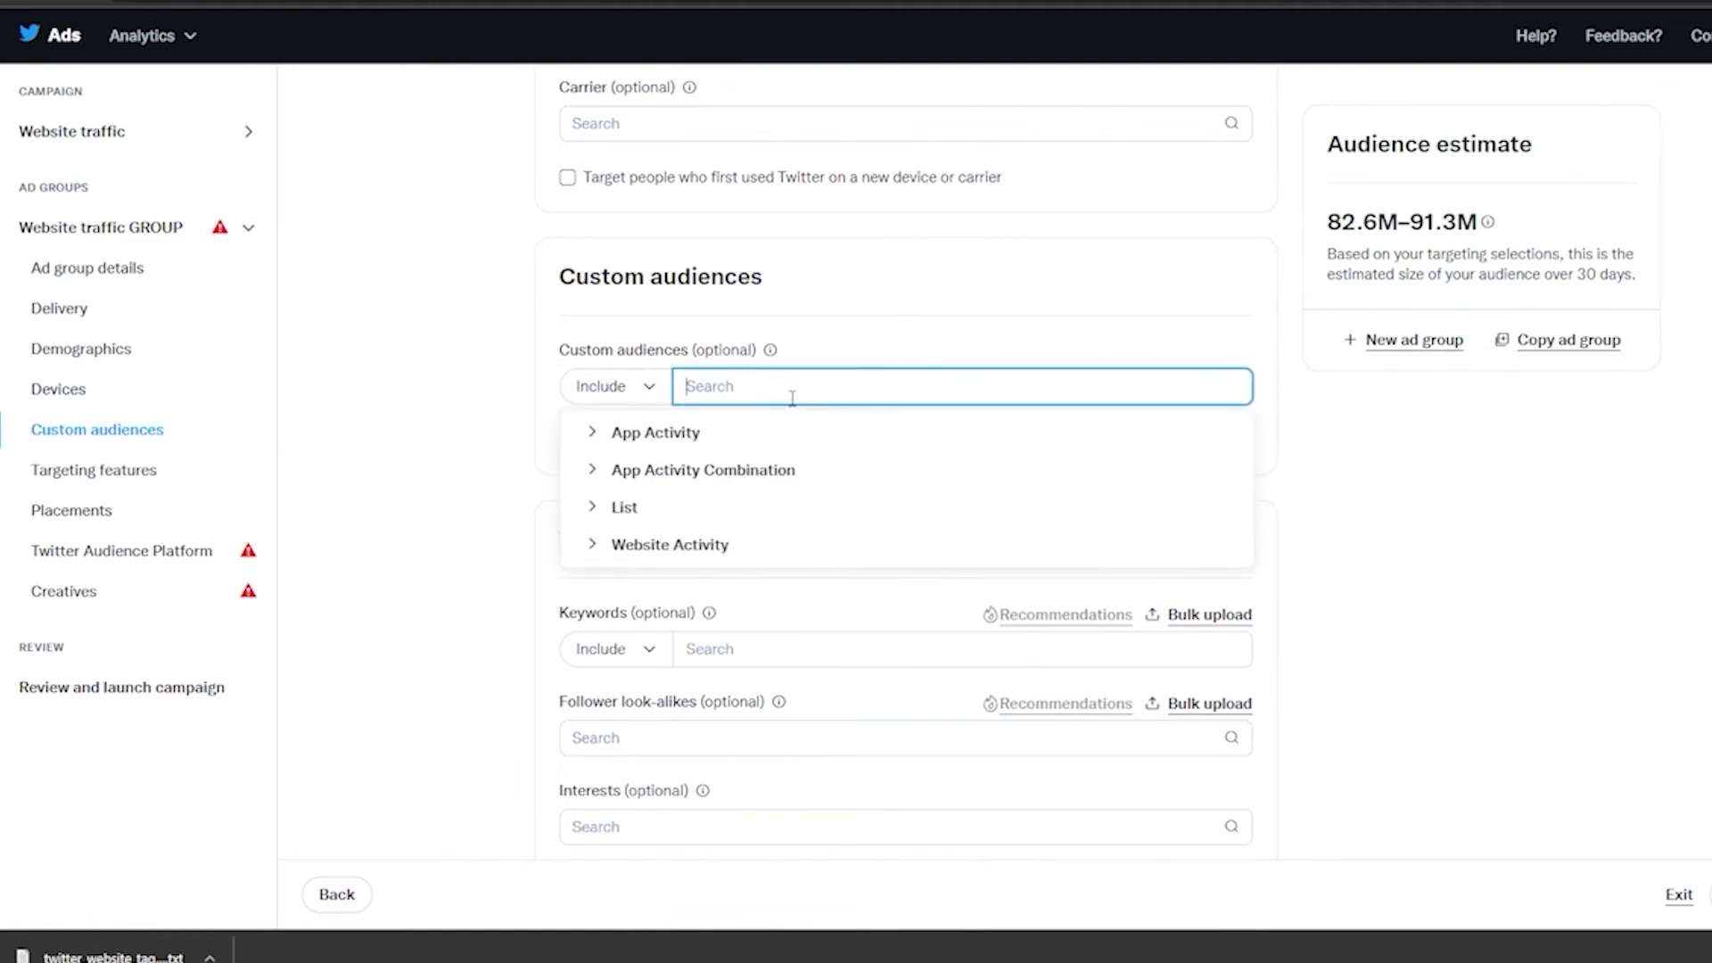
{"action": "left_click", "coordinate": [603, 386]}
{"action": "left_click", "coordinate": [648, 364]}
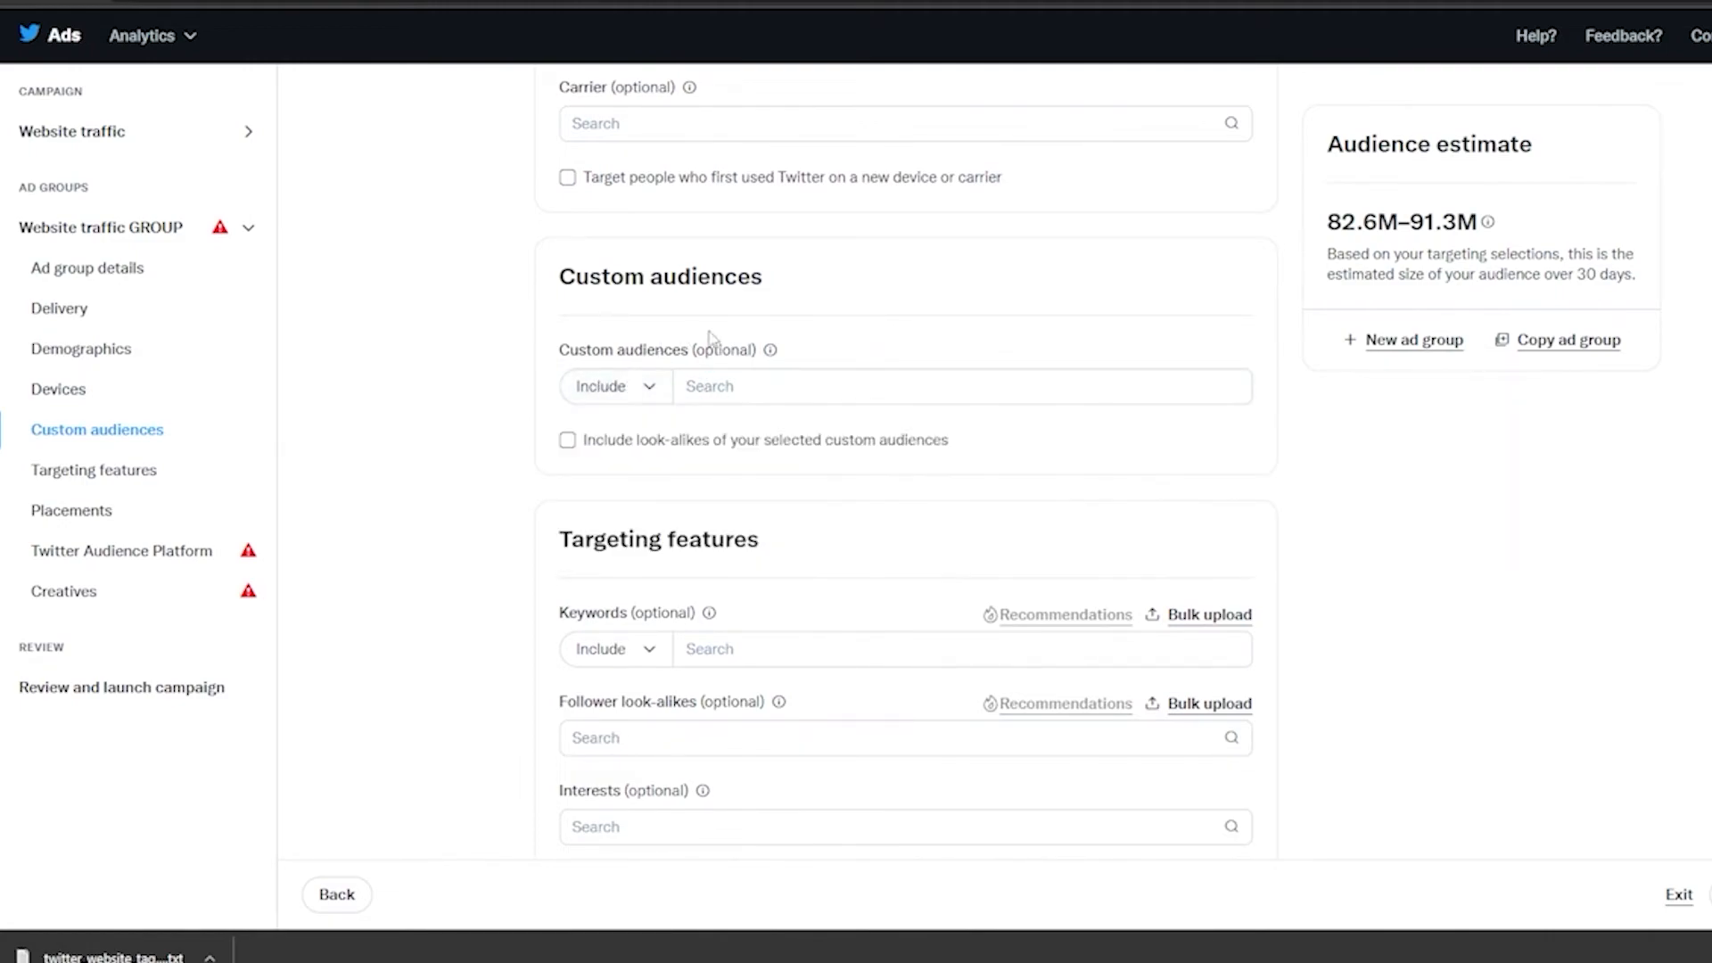
{"action": "scroll", "coordinate": [999, 482], "scroll_direction": "down", "scroll_amount": 1}
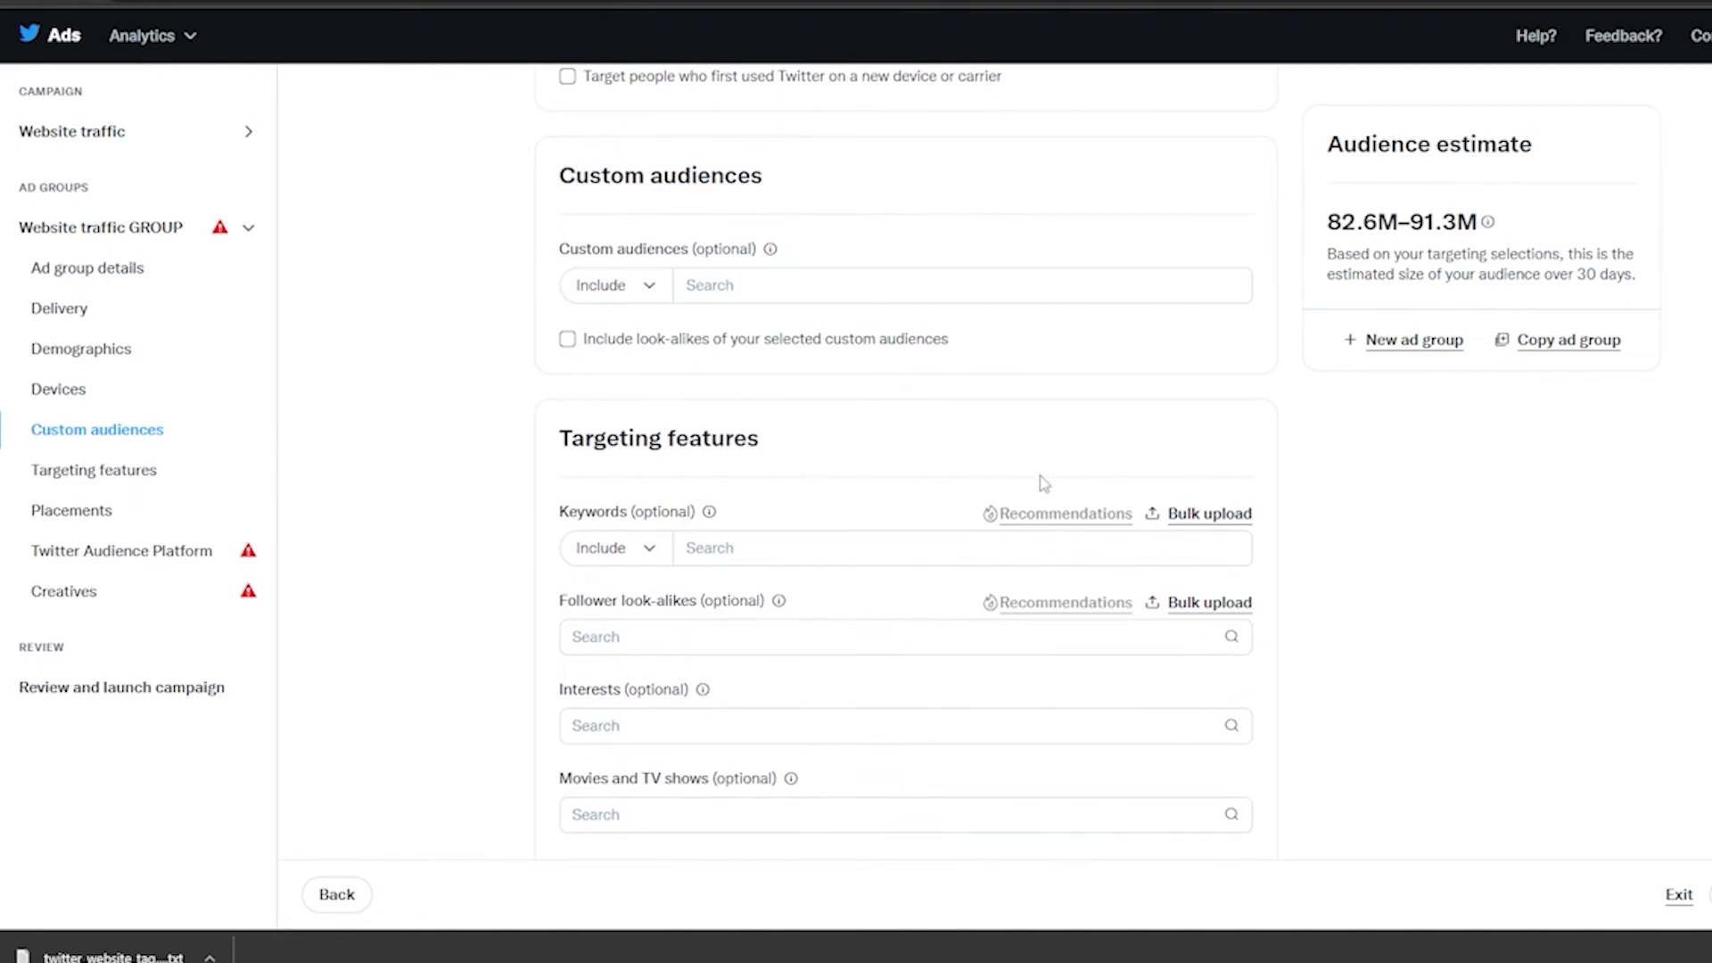
{"action": "scroll", "coordinate": [1079, 481], "scroll_direction": "down", "scroll_amount": 3}
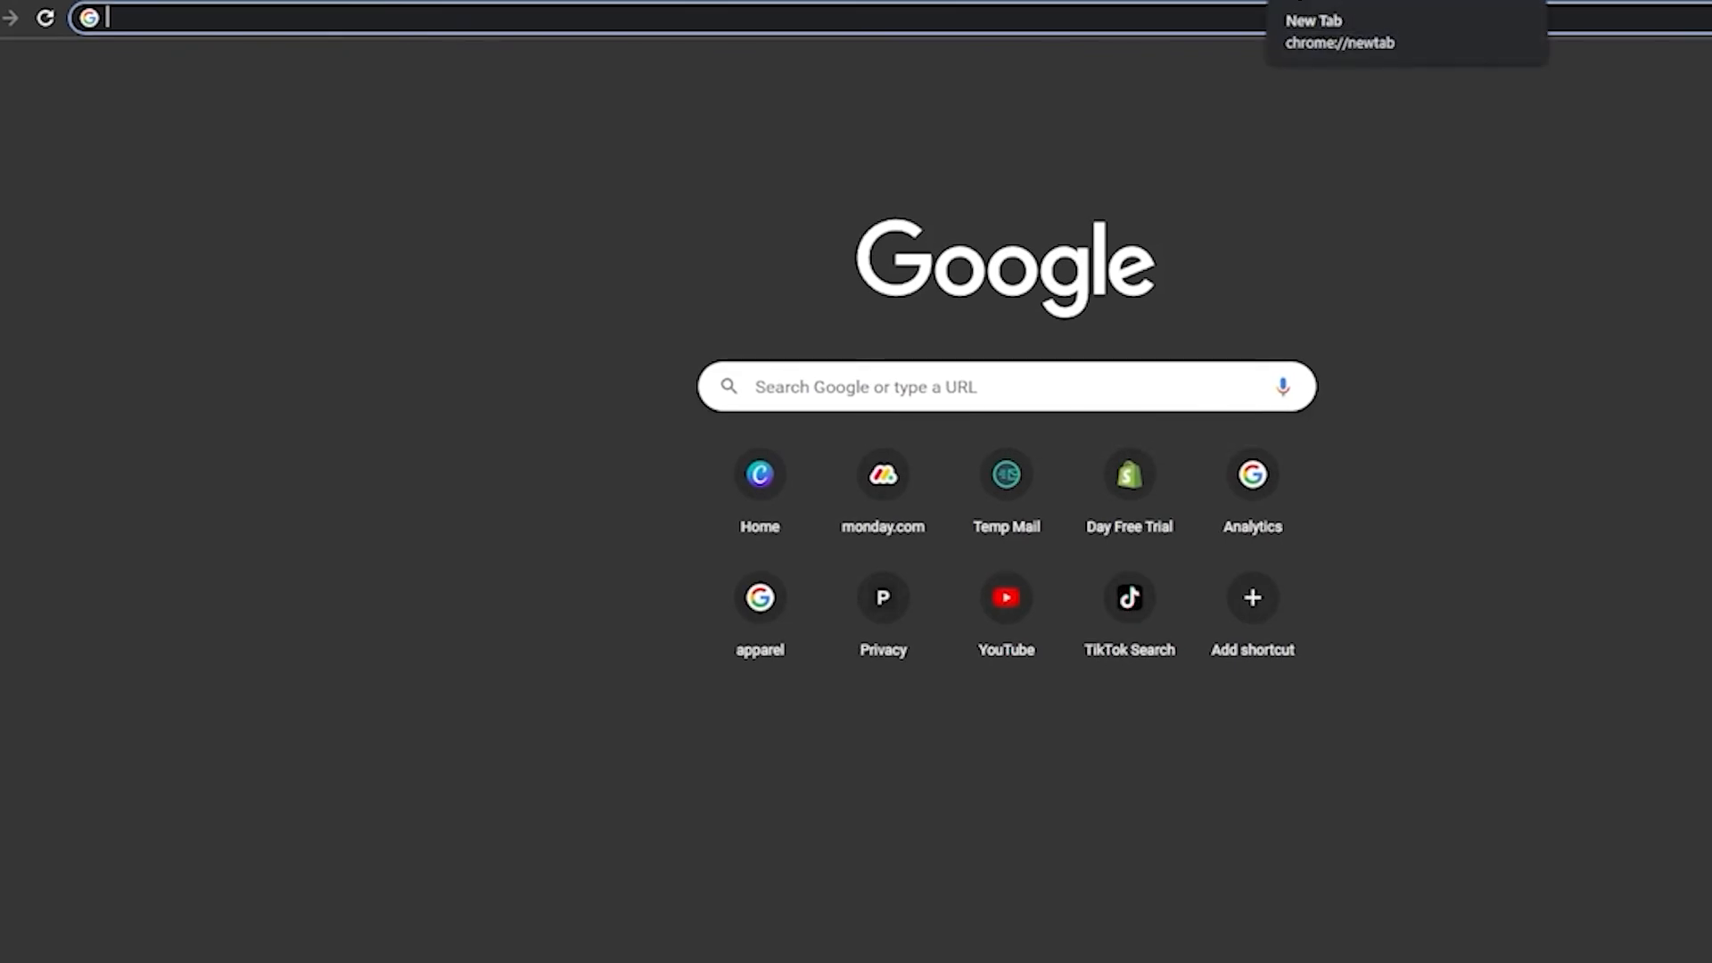
Search the web for "hashtag generator", open the All Hashtag site and generate random hashtags for Mensfashion.
{"action": "type", "text": "hasta"}
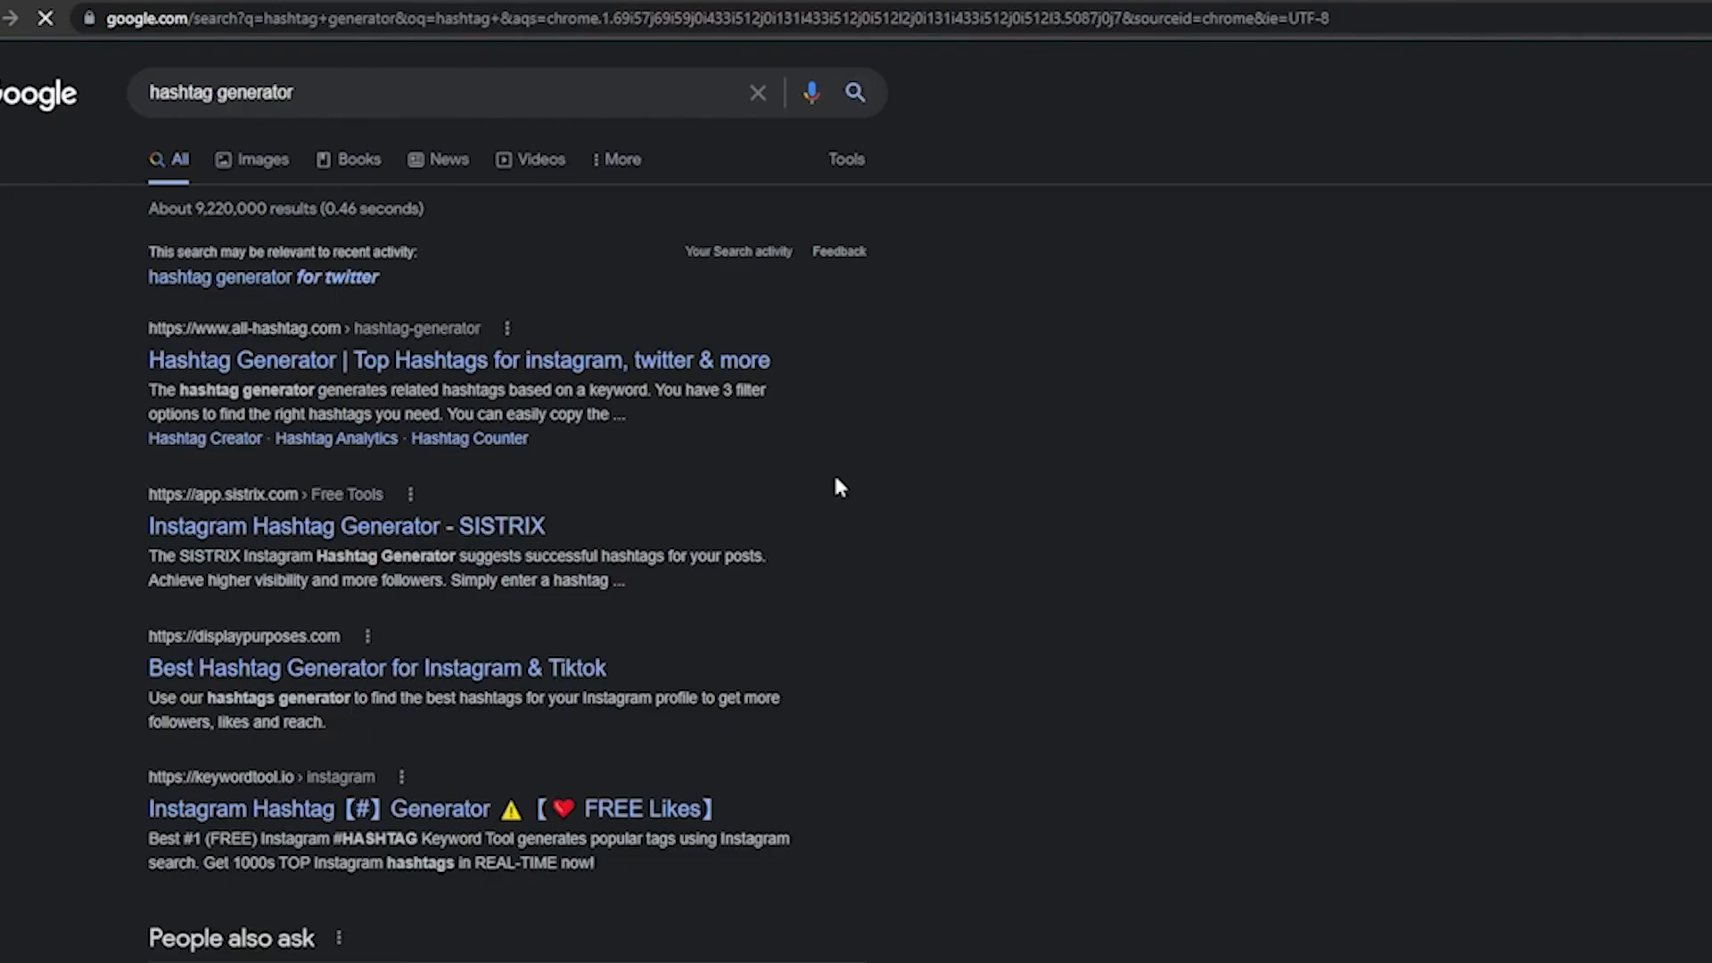
{"action": "left_click", "coordinate": [535, 359]}
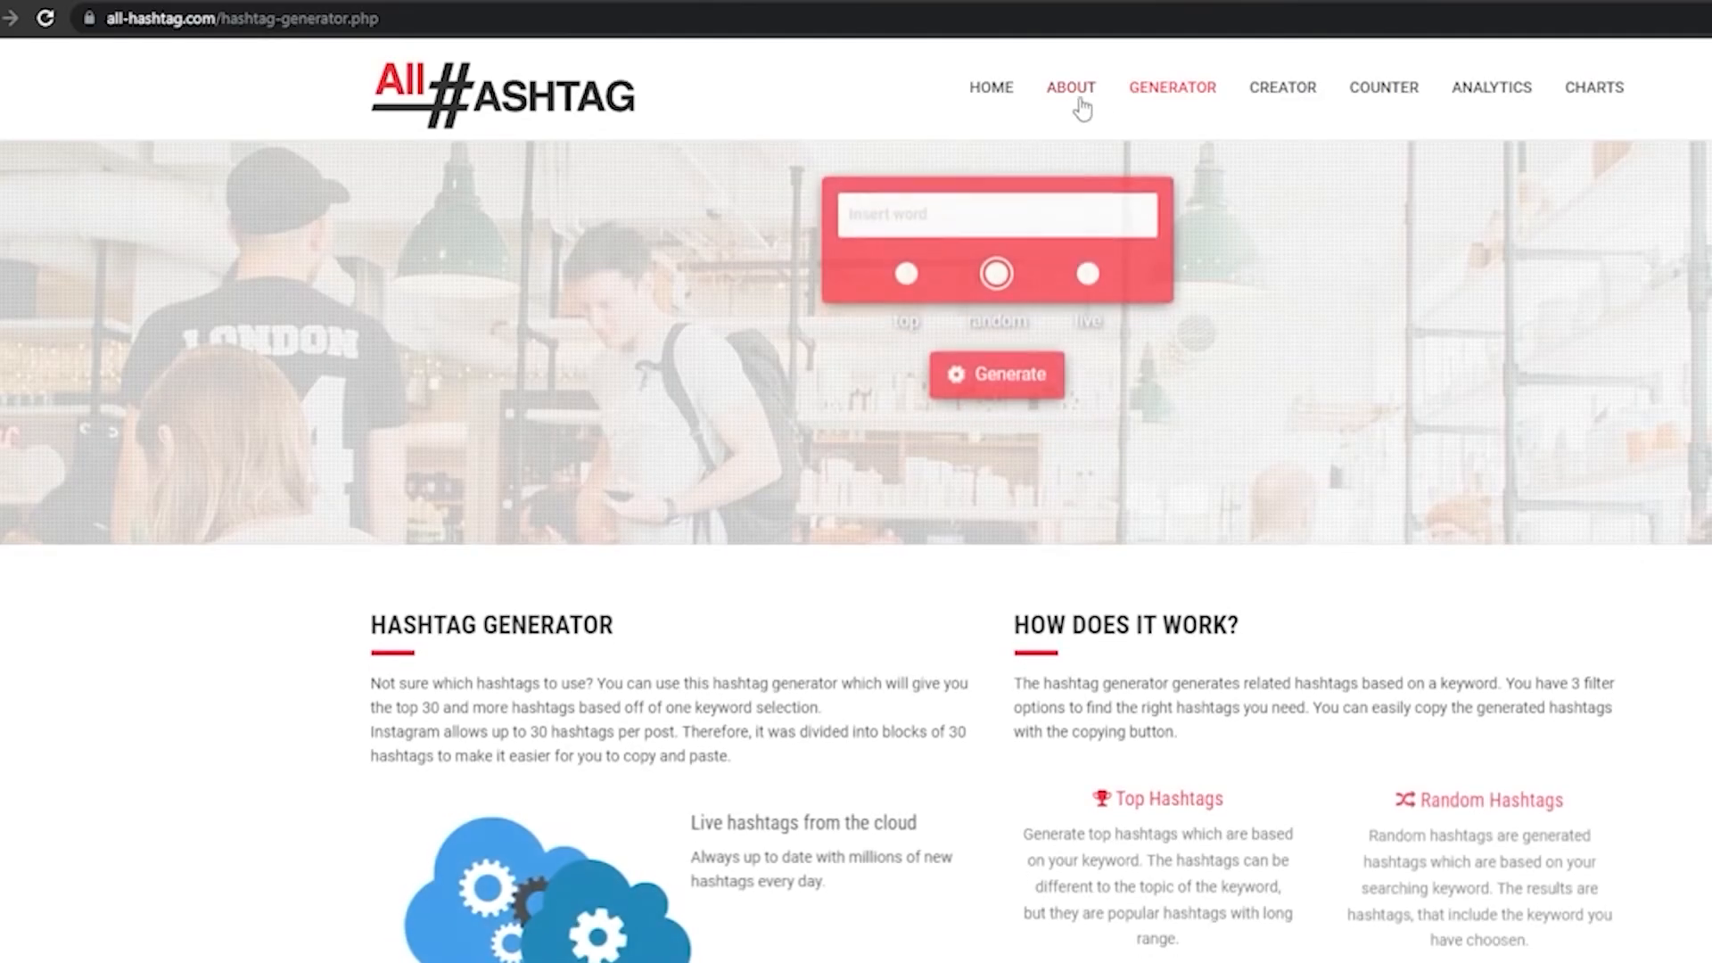
{"action": "left_click", "coordinate": [853, 220]}
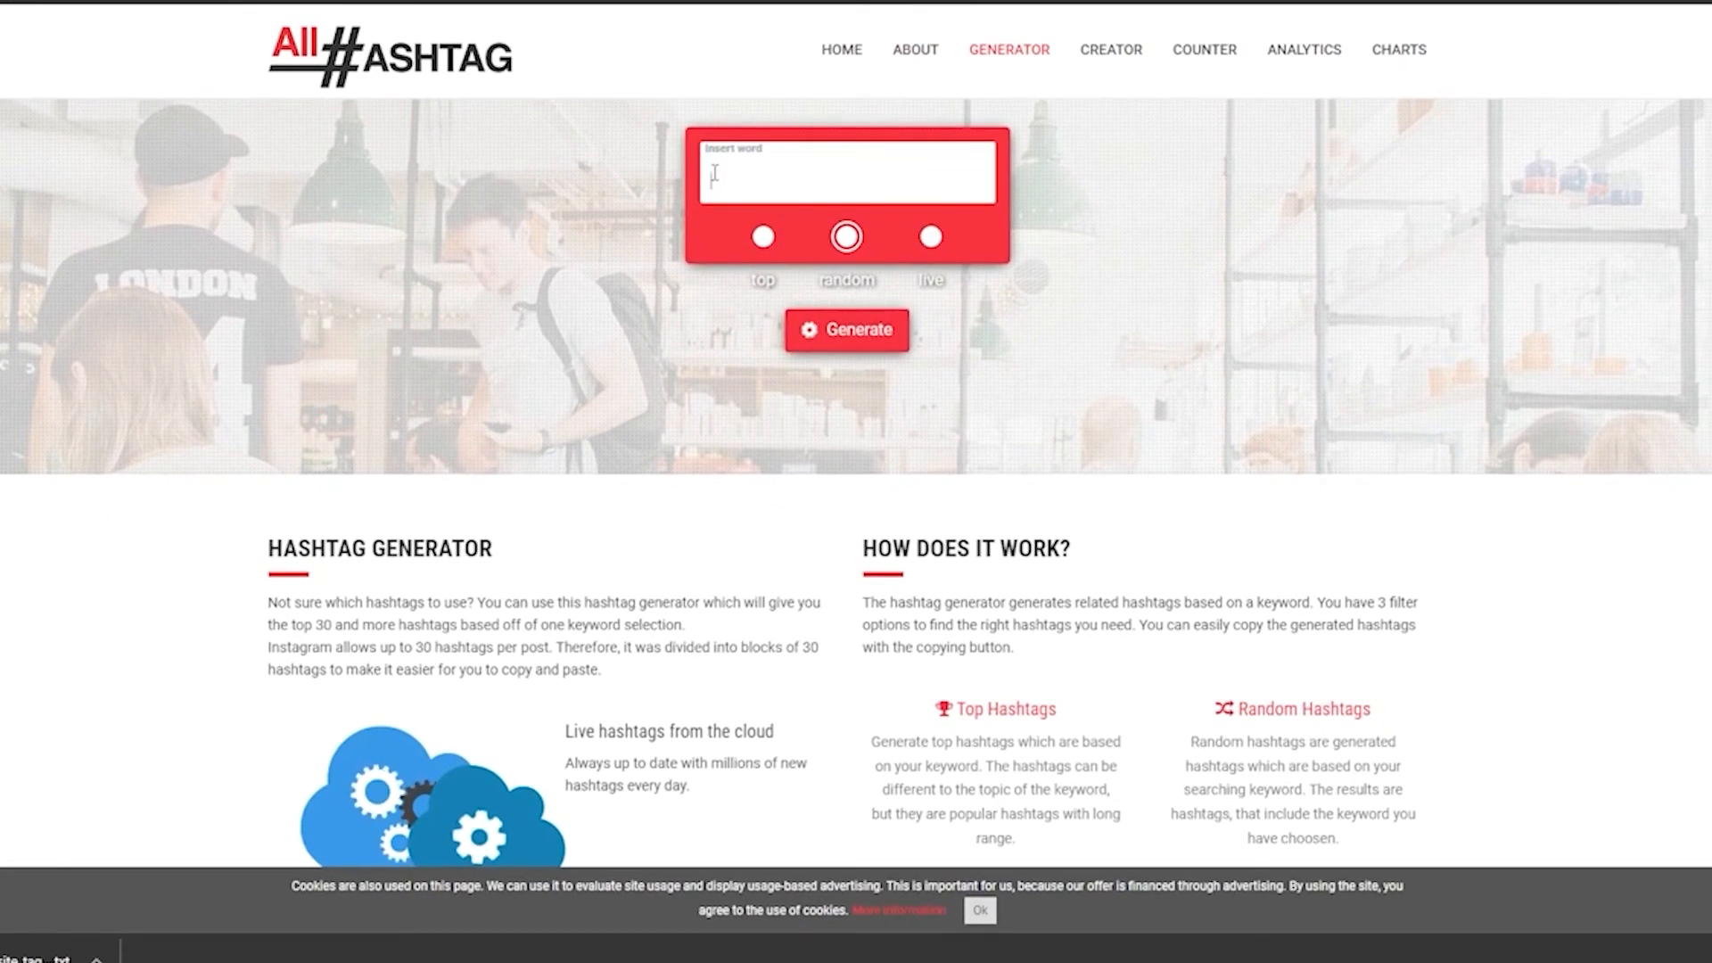
{"action": "type", "text": "Mensfashion"}
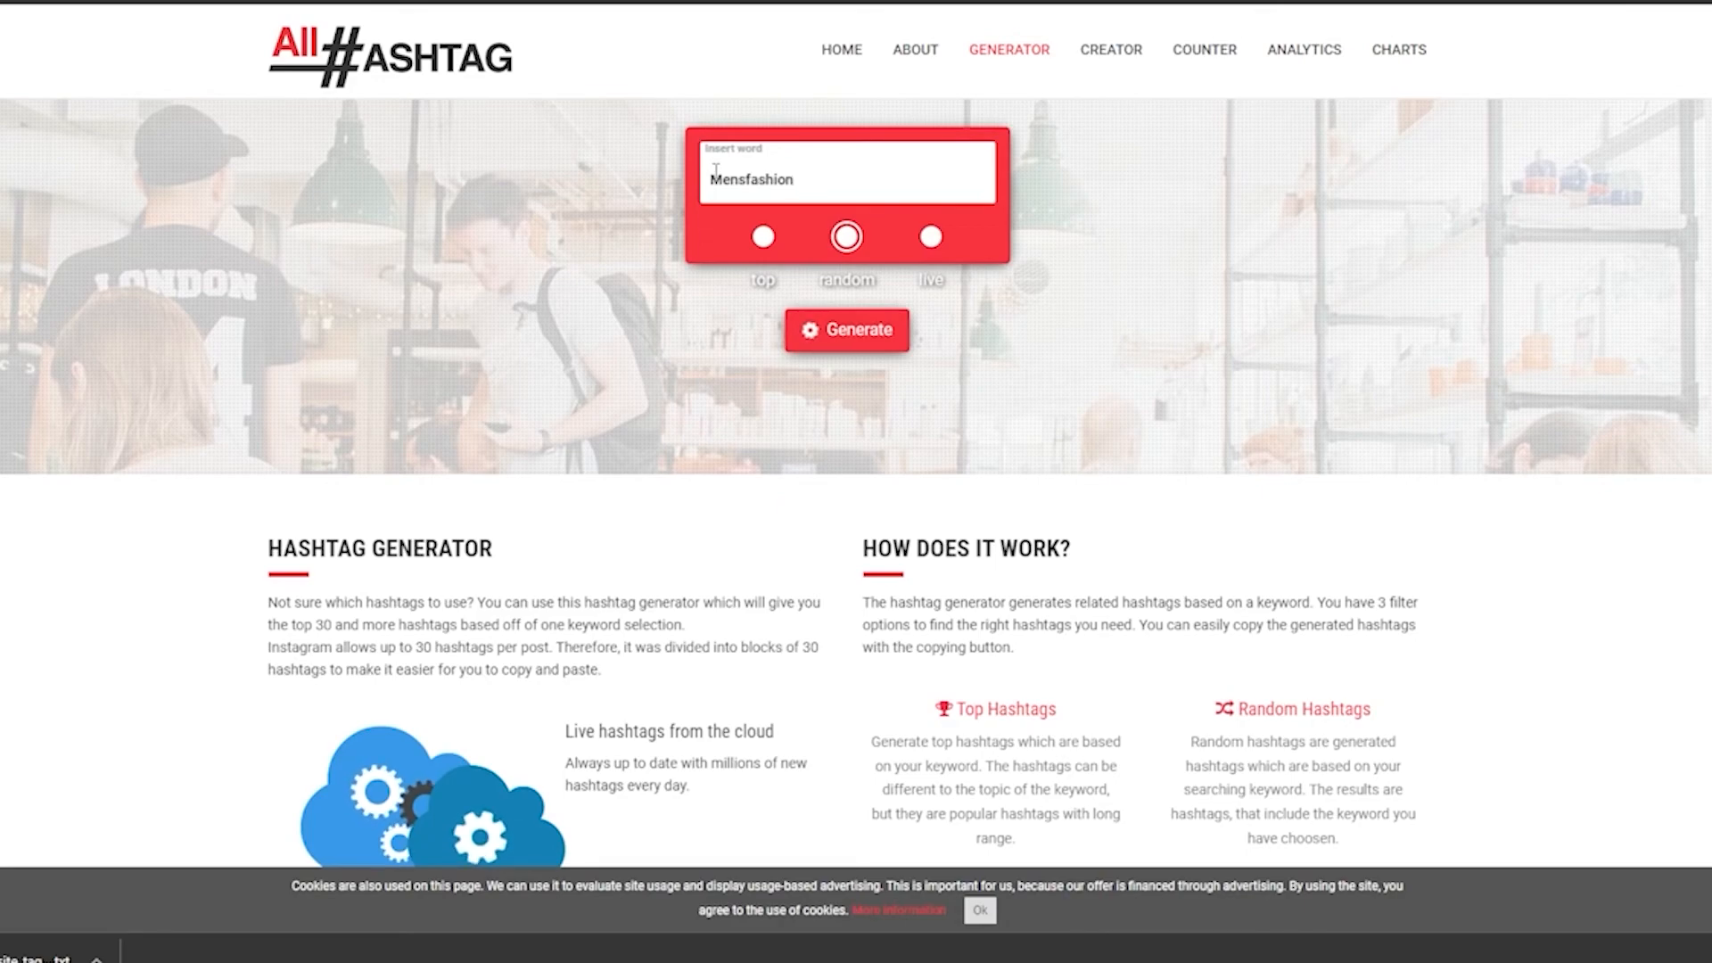
{"action": "left_click", "coordinate": [785, 332]}
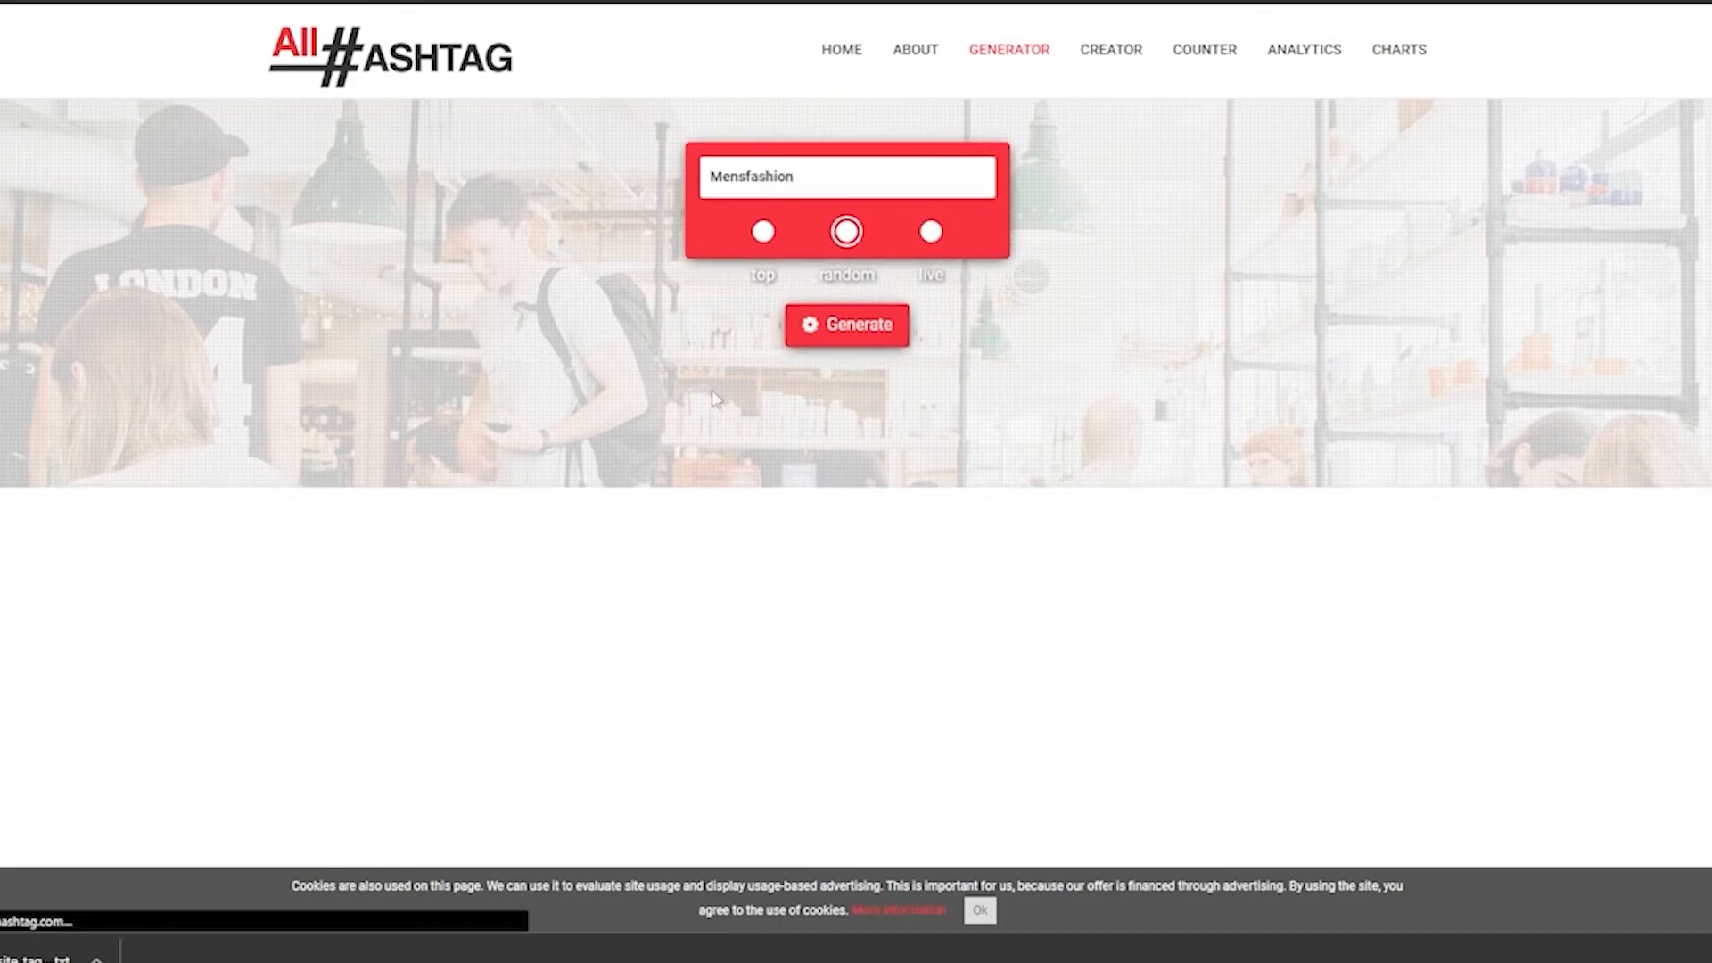
Copy all the hashtags in the best random #mensfashion list and return to the Twitter ad group's targeting features.
{"action": "scroll", "coordinate": [478, 613], "scroll_direction": "down", "scroll_amount": 1}
{"action": "left_click_drag", "start_coordinate": [419, 531], "coordinate": [241, 367]}
{"action": "key", "text": "ctrl+c"}
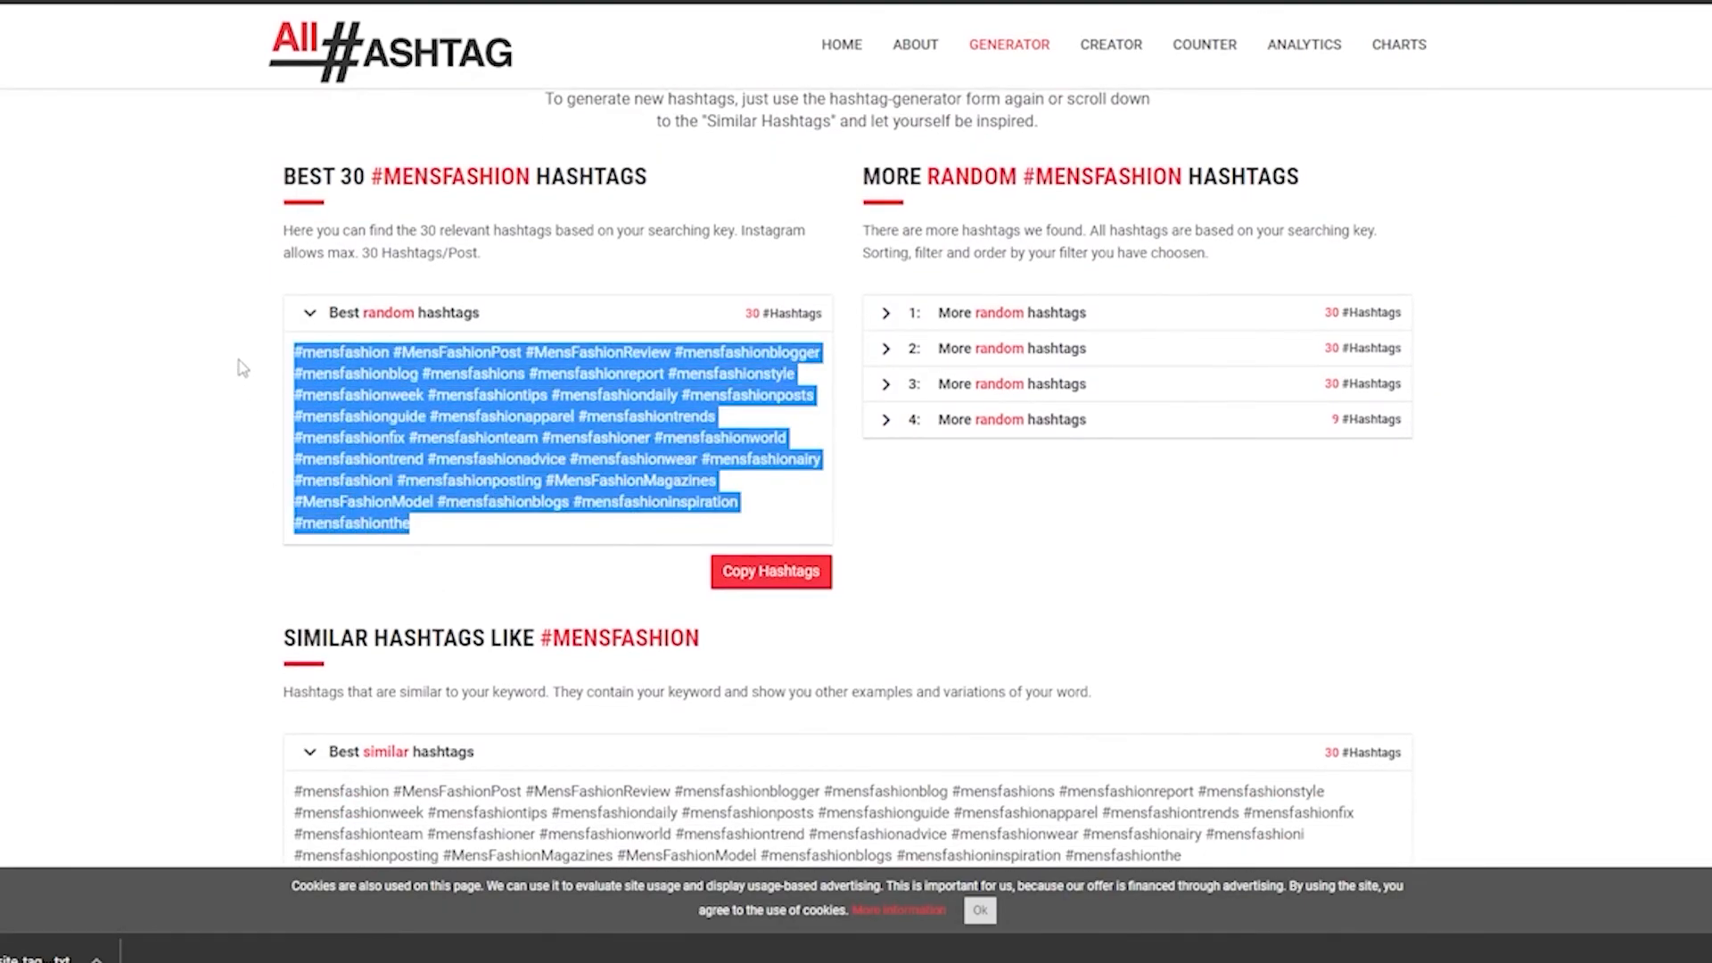
{"action": "left_click", "coordinate": [901, 505]}
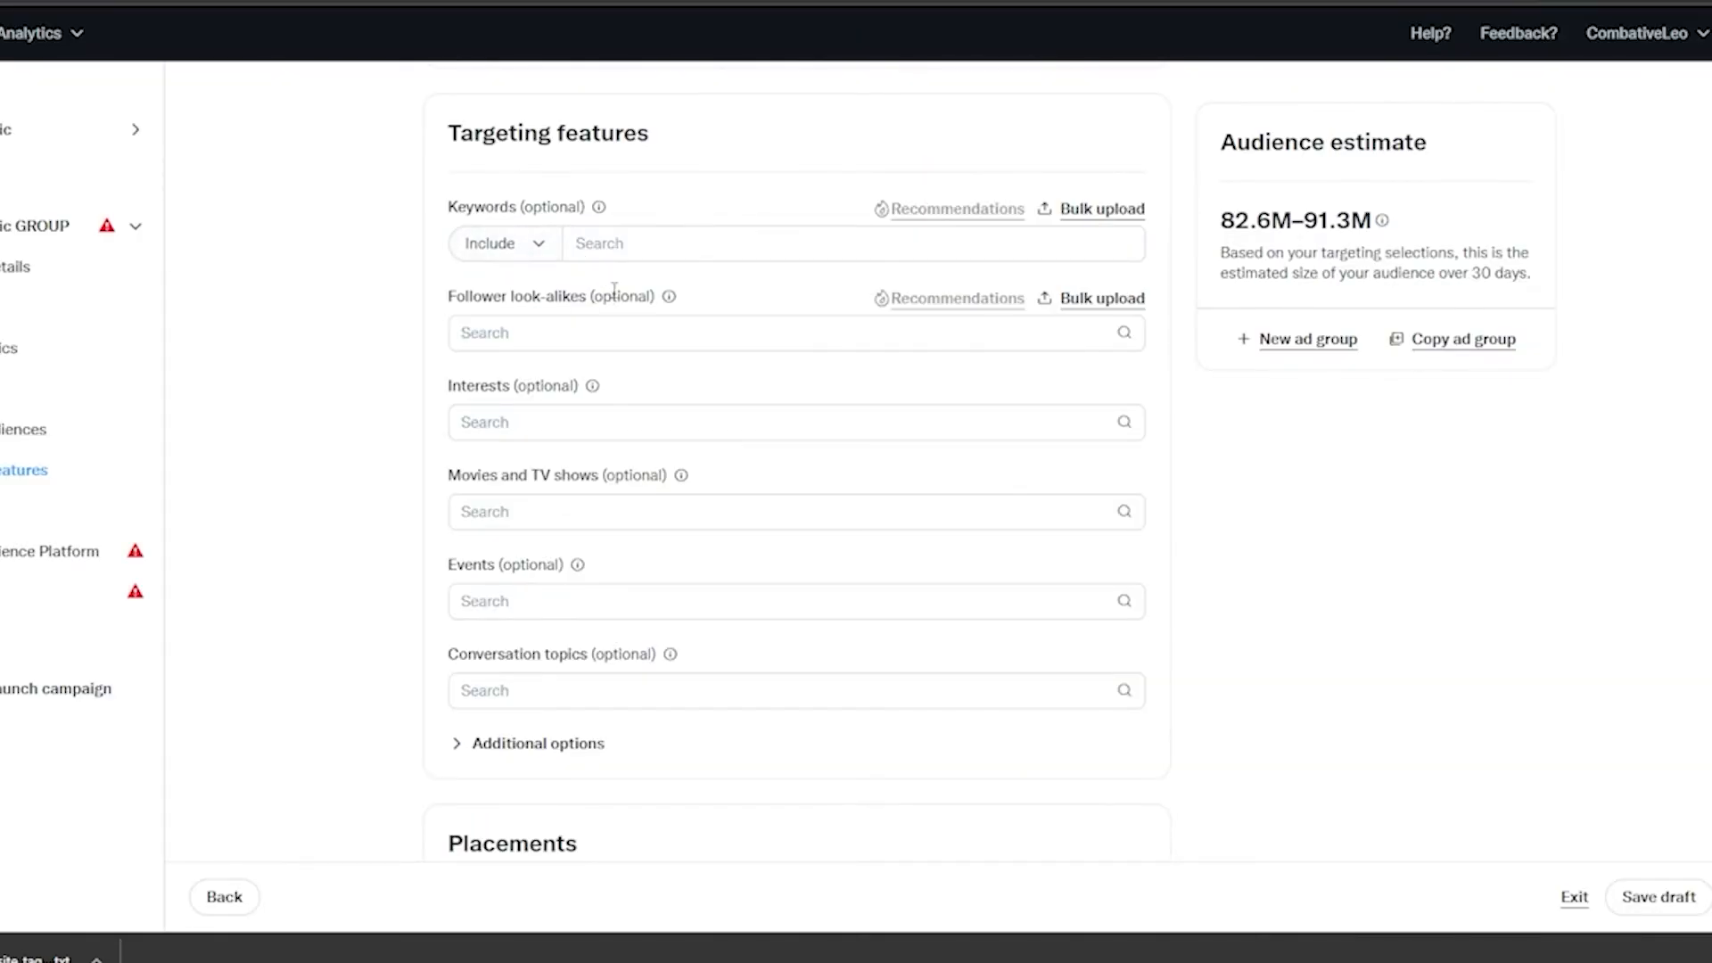
Add #mensfashion as an included keyword in the ad group's targeting features.
{"action": "left_click", "coordinate": [646, 251]}
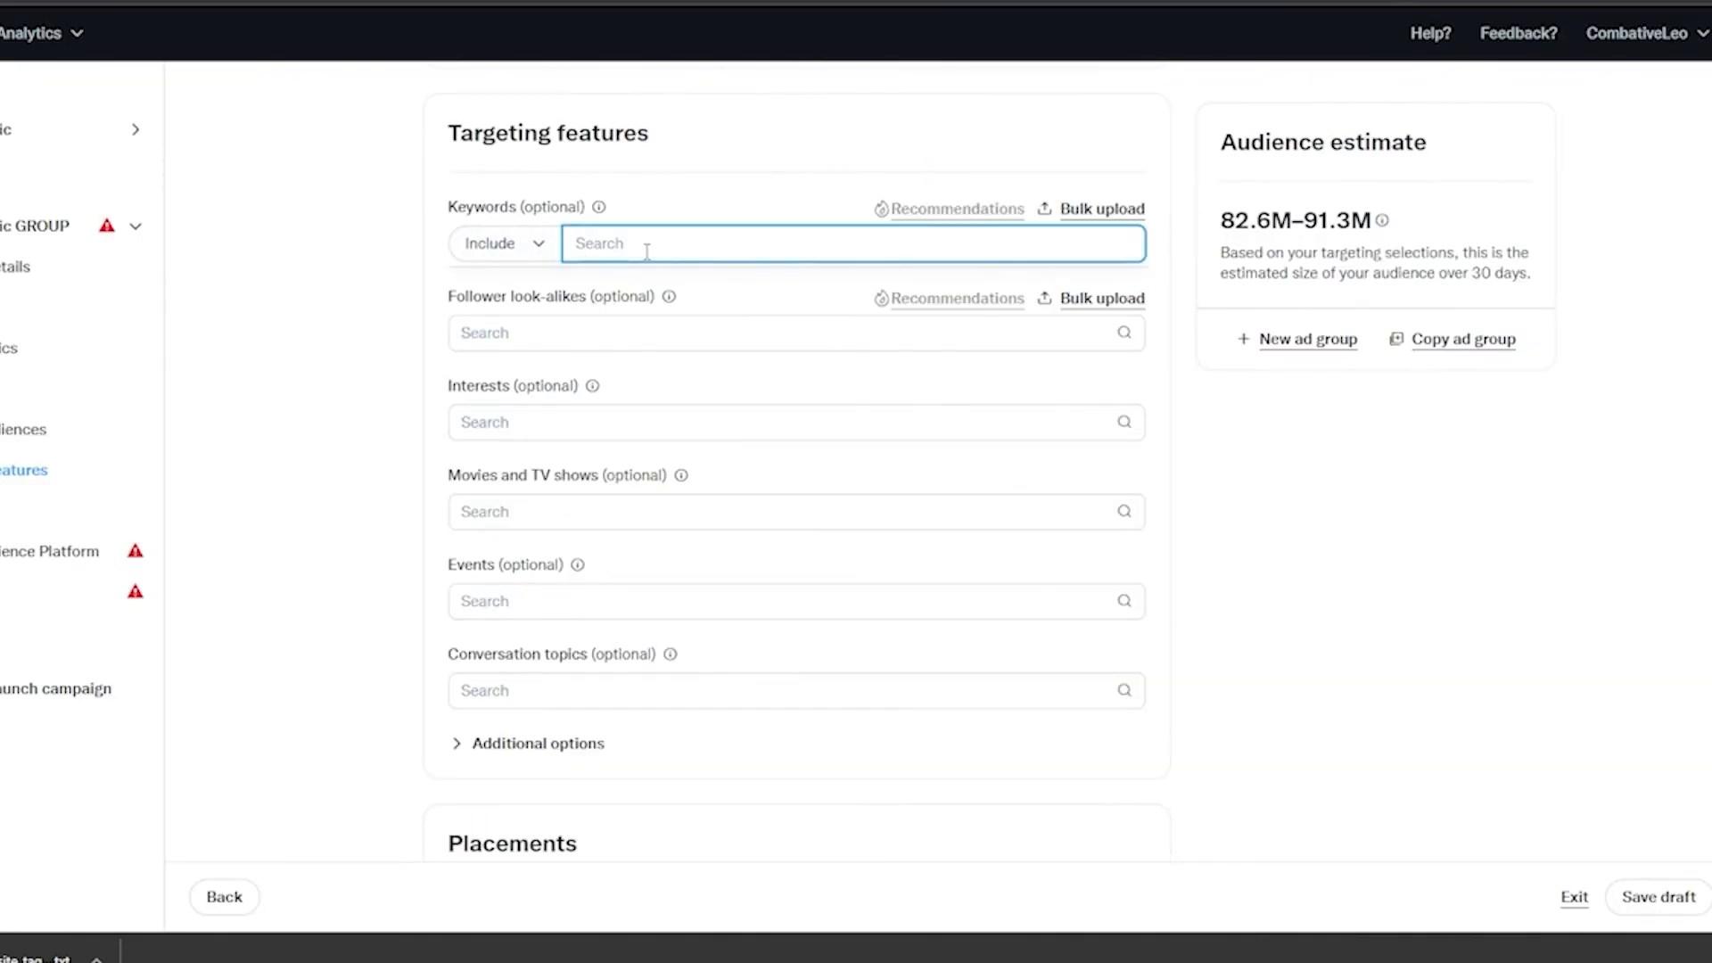
{"action": "key", "text": "ctrl+v"}
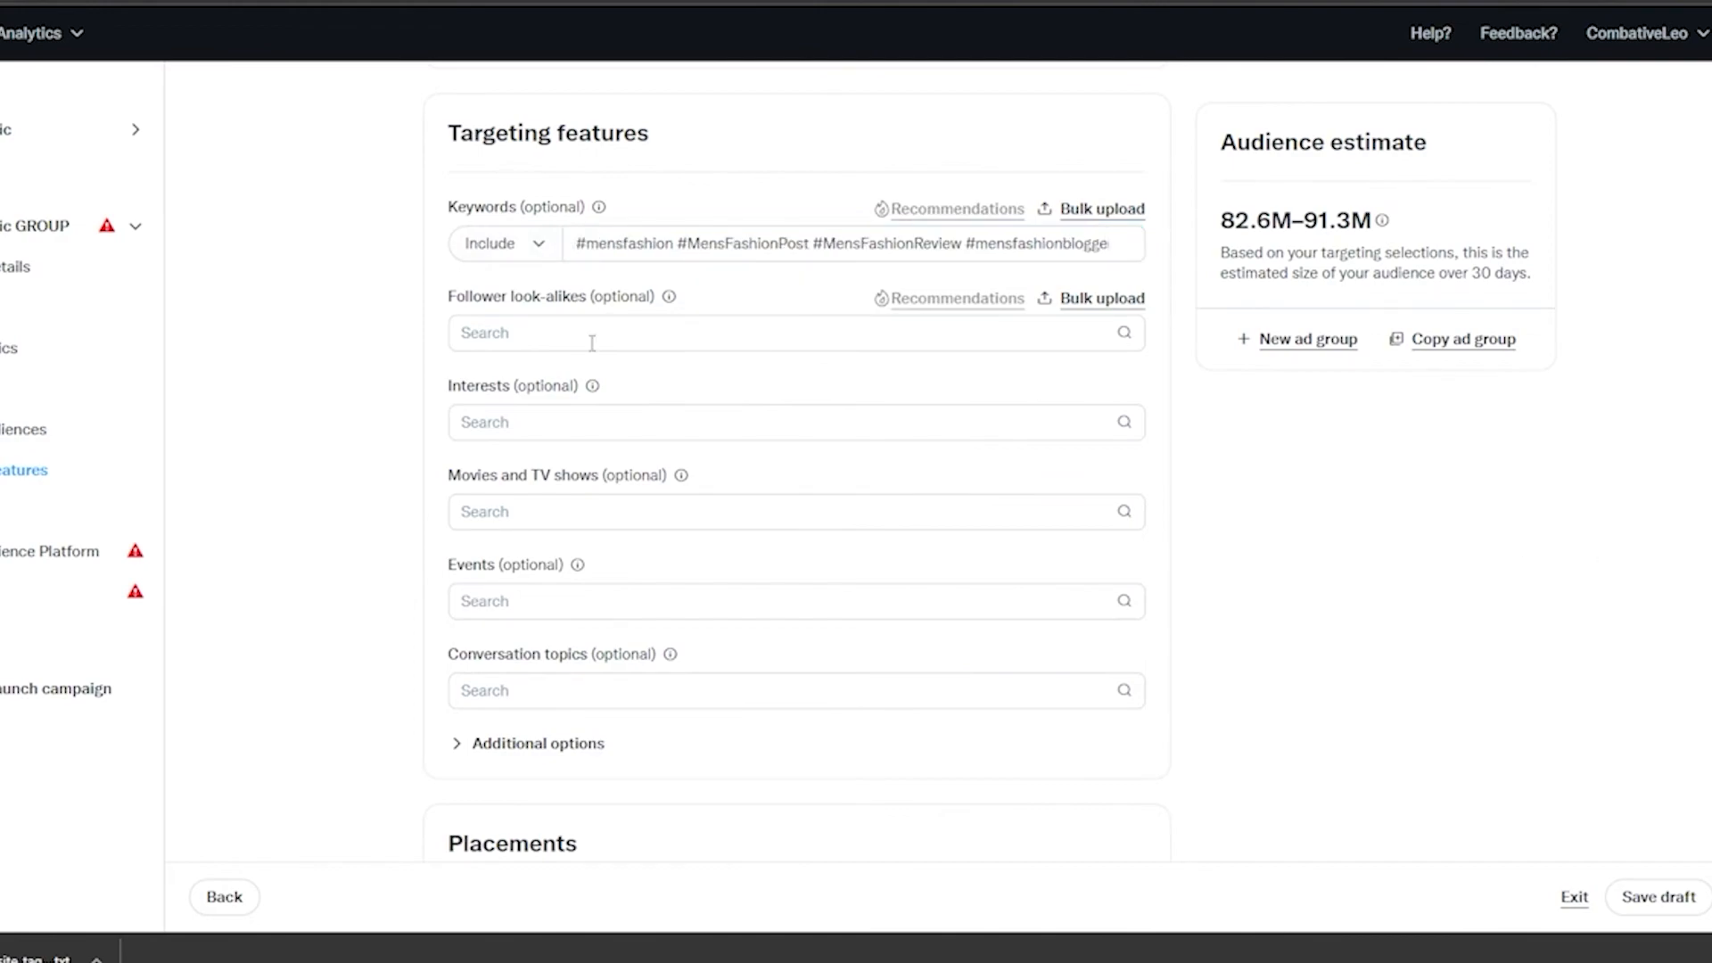
{"action": "left_click", "coordinate": [609, 242]}
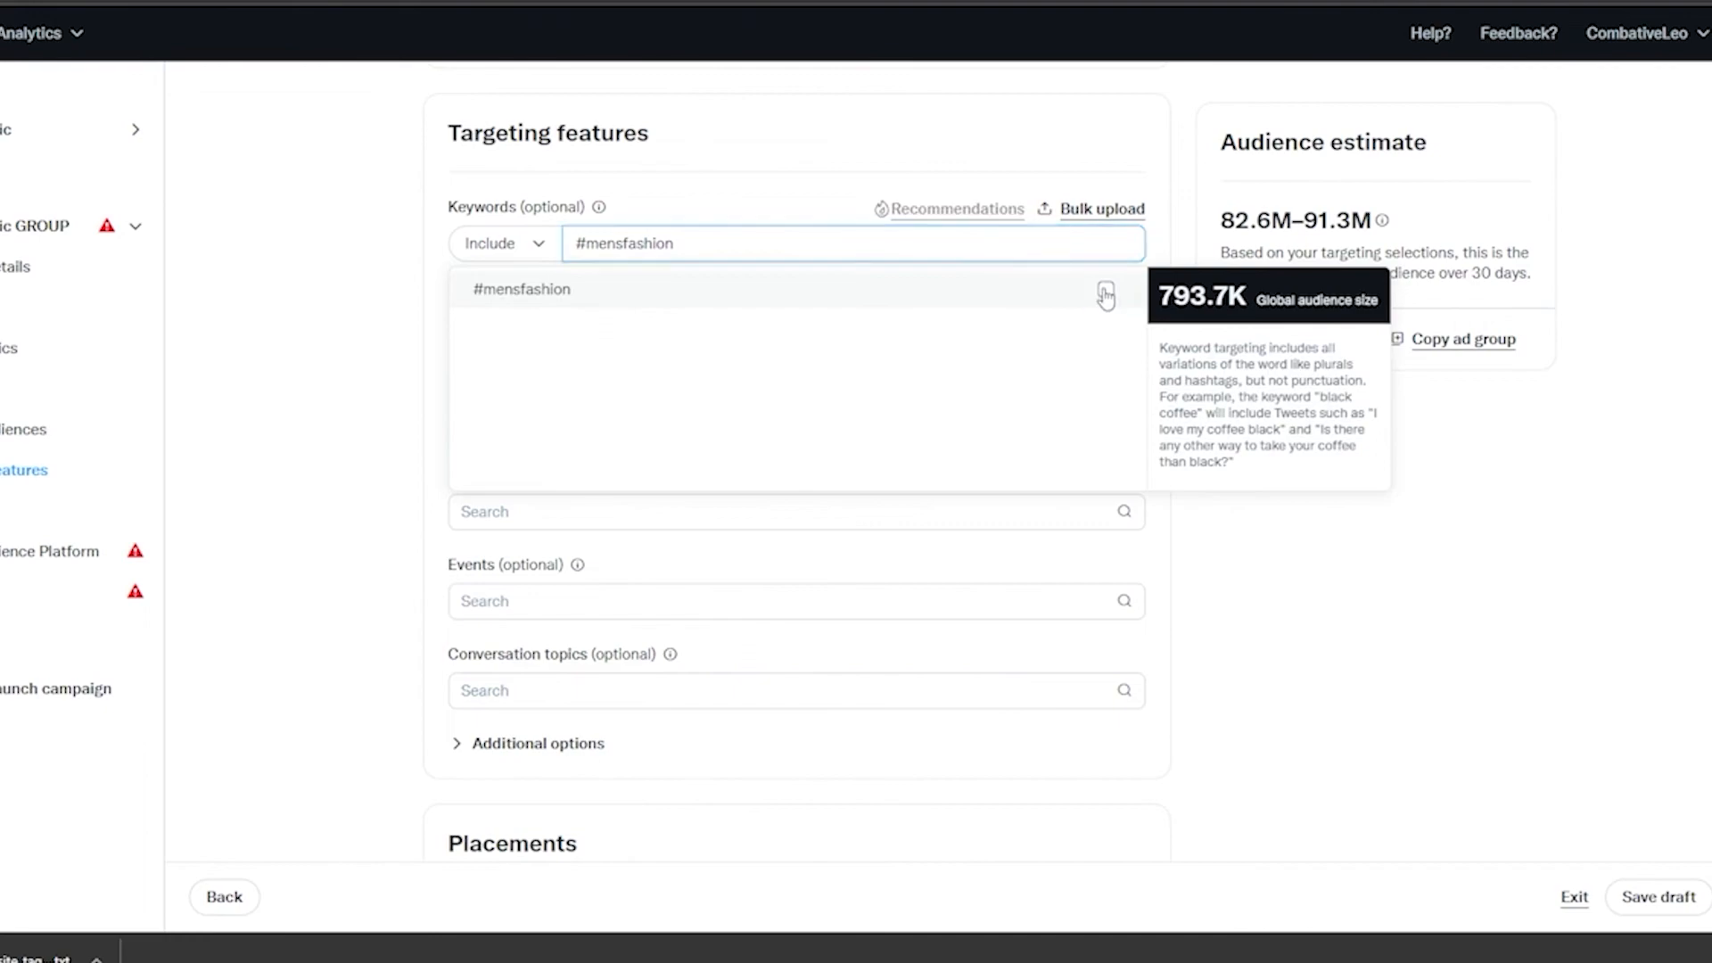
{"action": "left_click", "coordinate": [1106, 289]}
{"action": "left_click", "coordinate": [566, 252]}
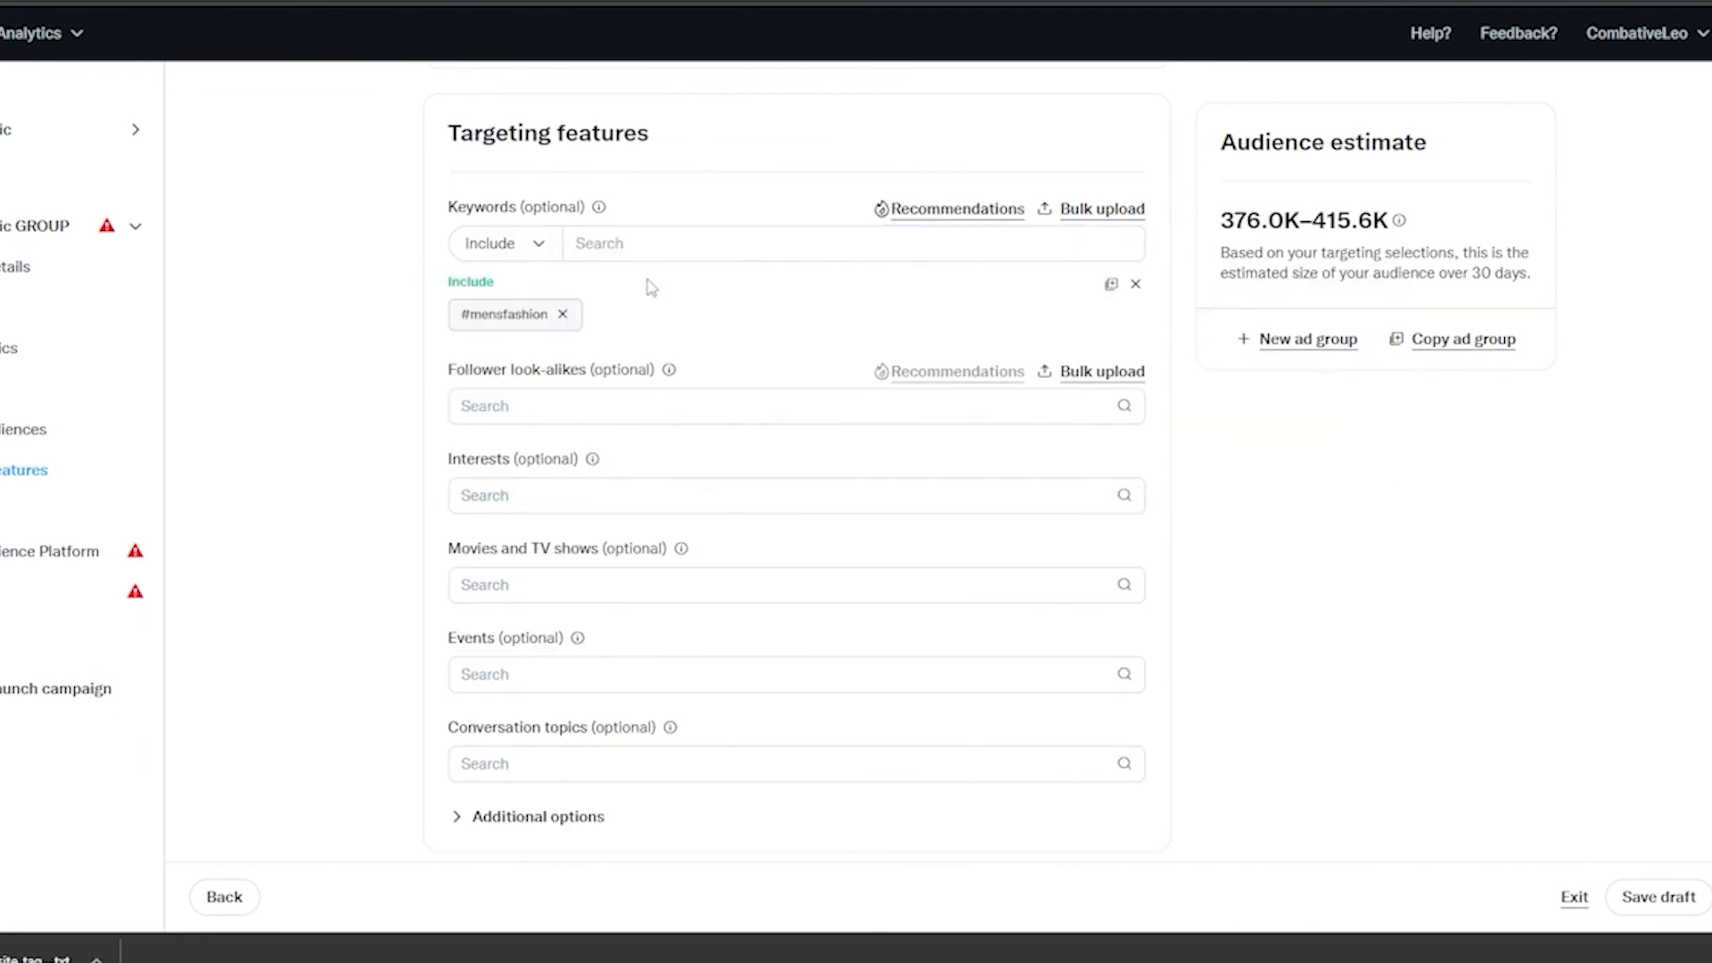
Bulk upload the remaining copied hashtags, starting with #MensFashionPost, as included keywords and remove the separate #mensfashion keyword.
{"action": "left_click", "coordinate": [1119, 209]}
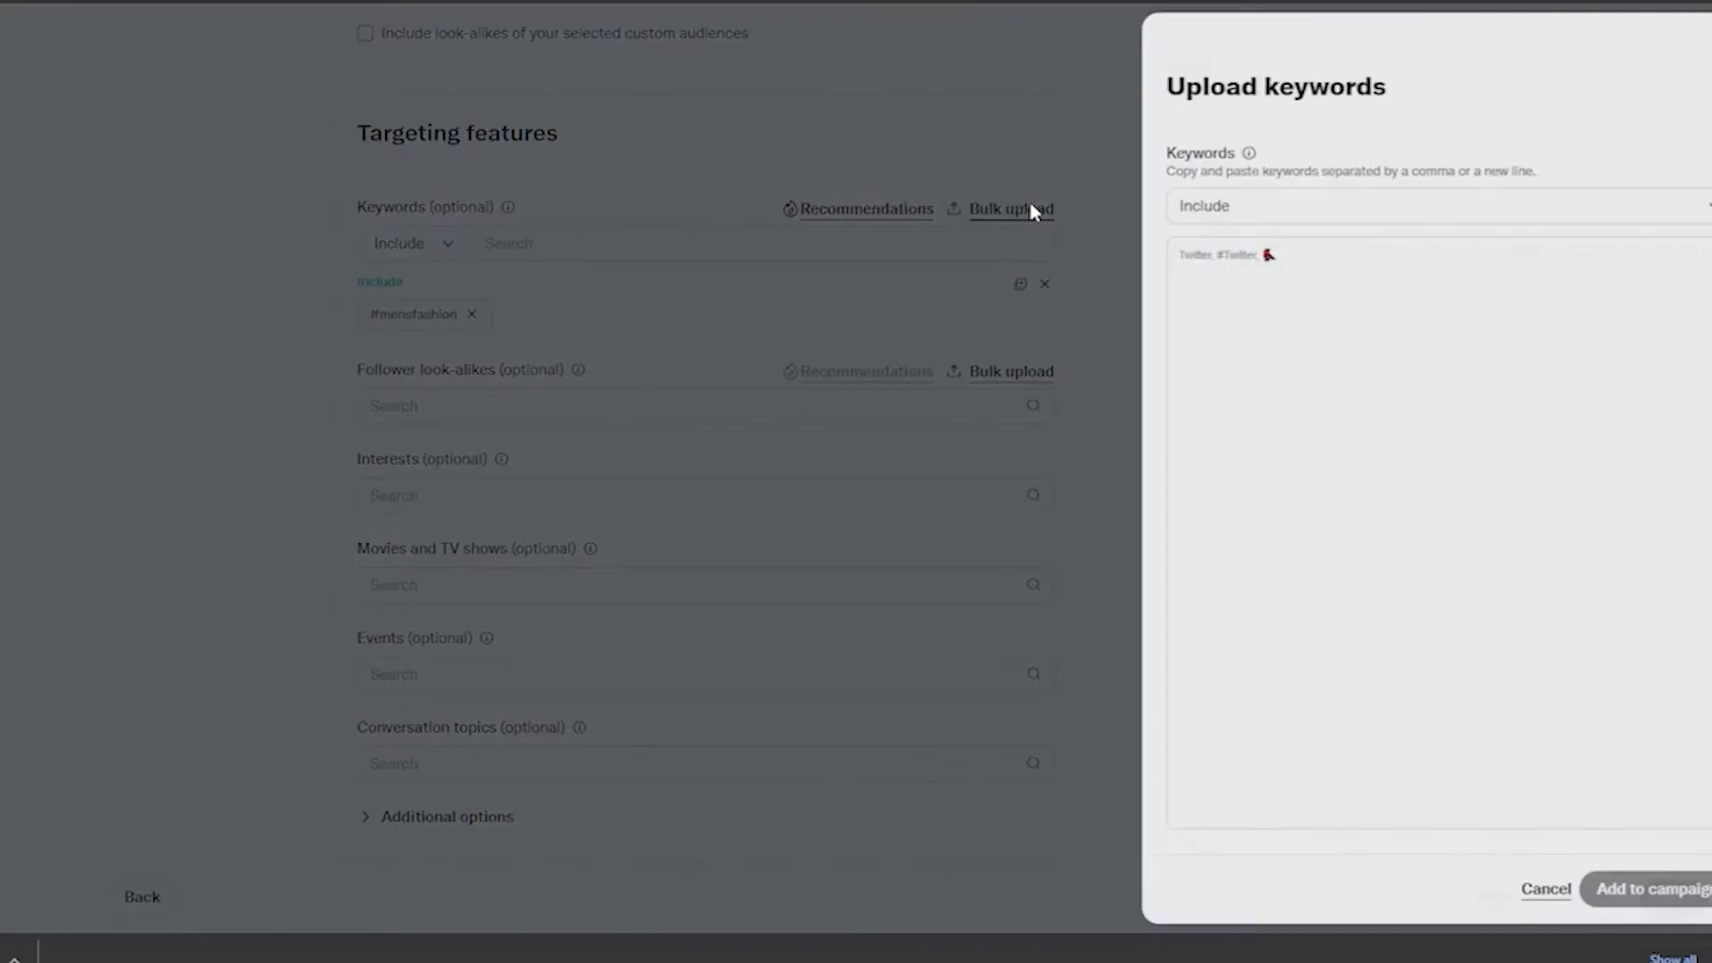
{"action": "left_click", "coordinate": [1212, 298]}
{"action": "key", "text": "ctrl+v"}
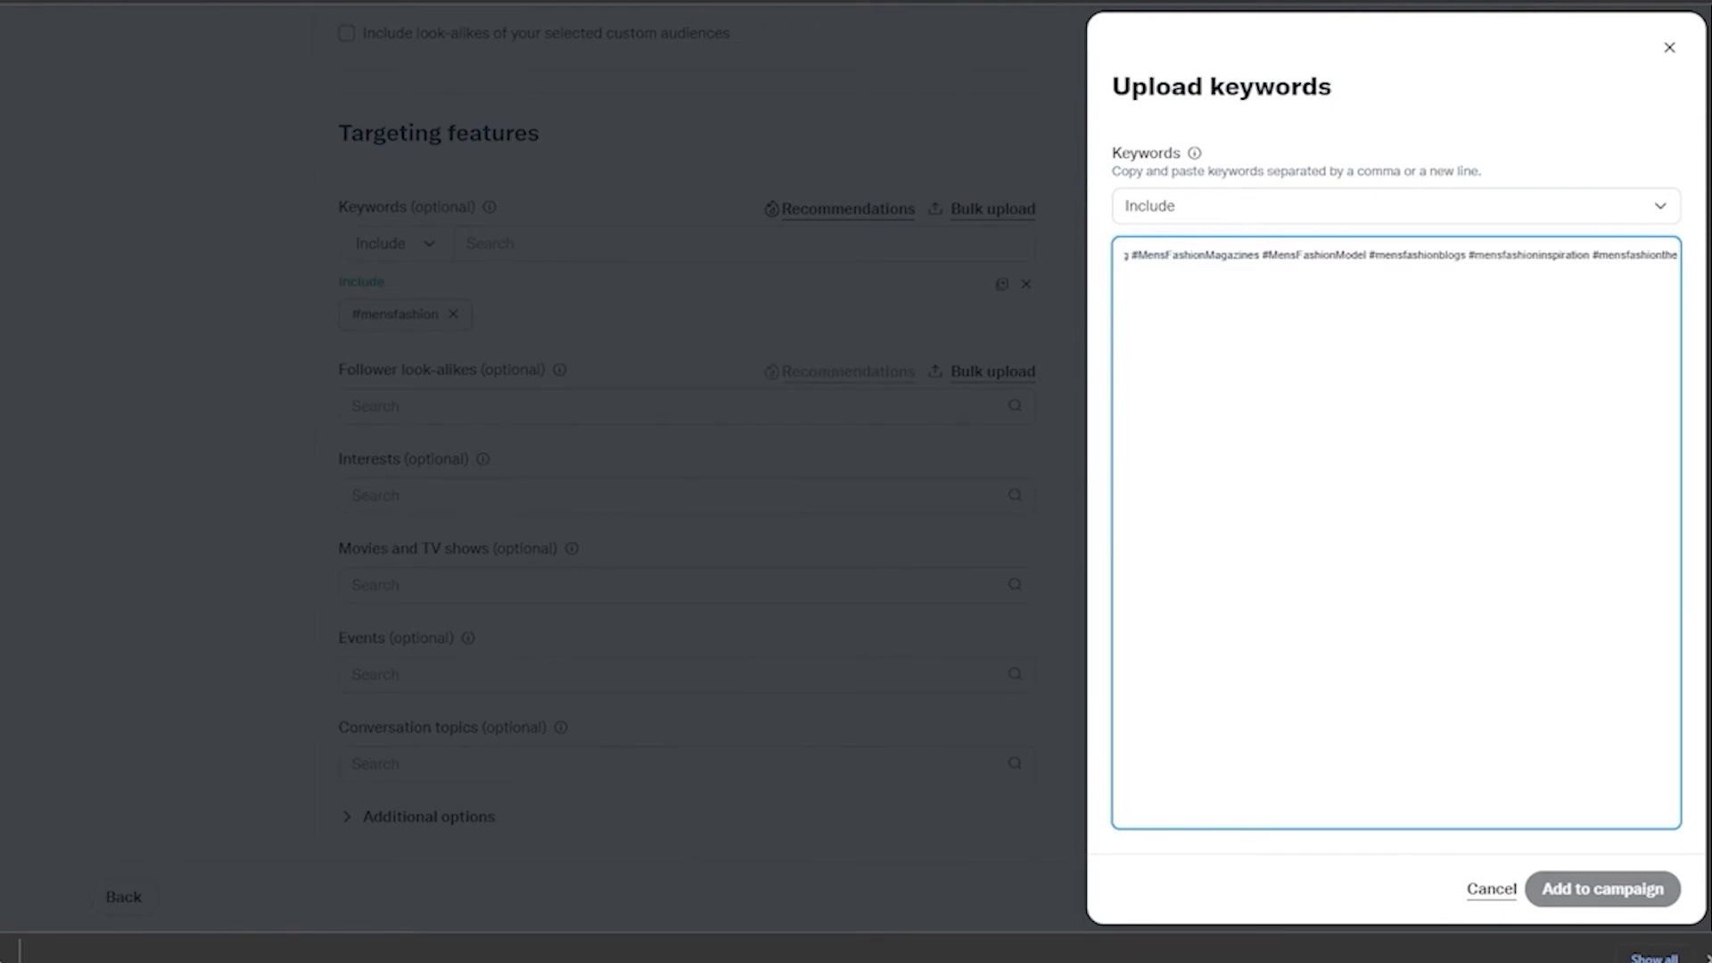
{"action": "key", "text": "Return"}
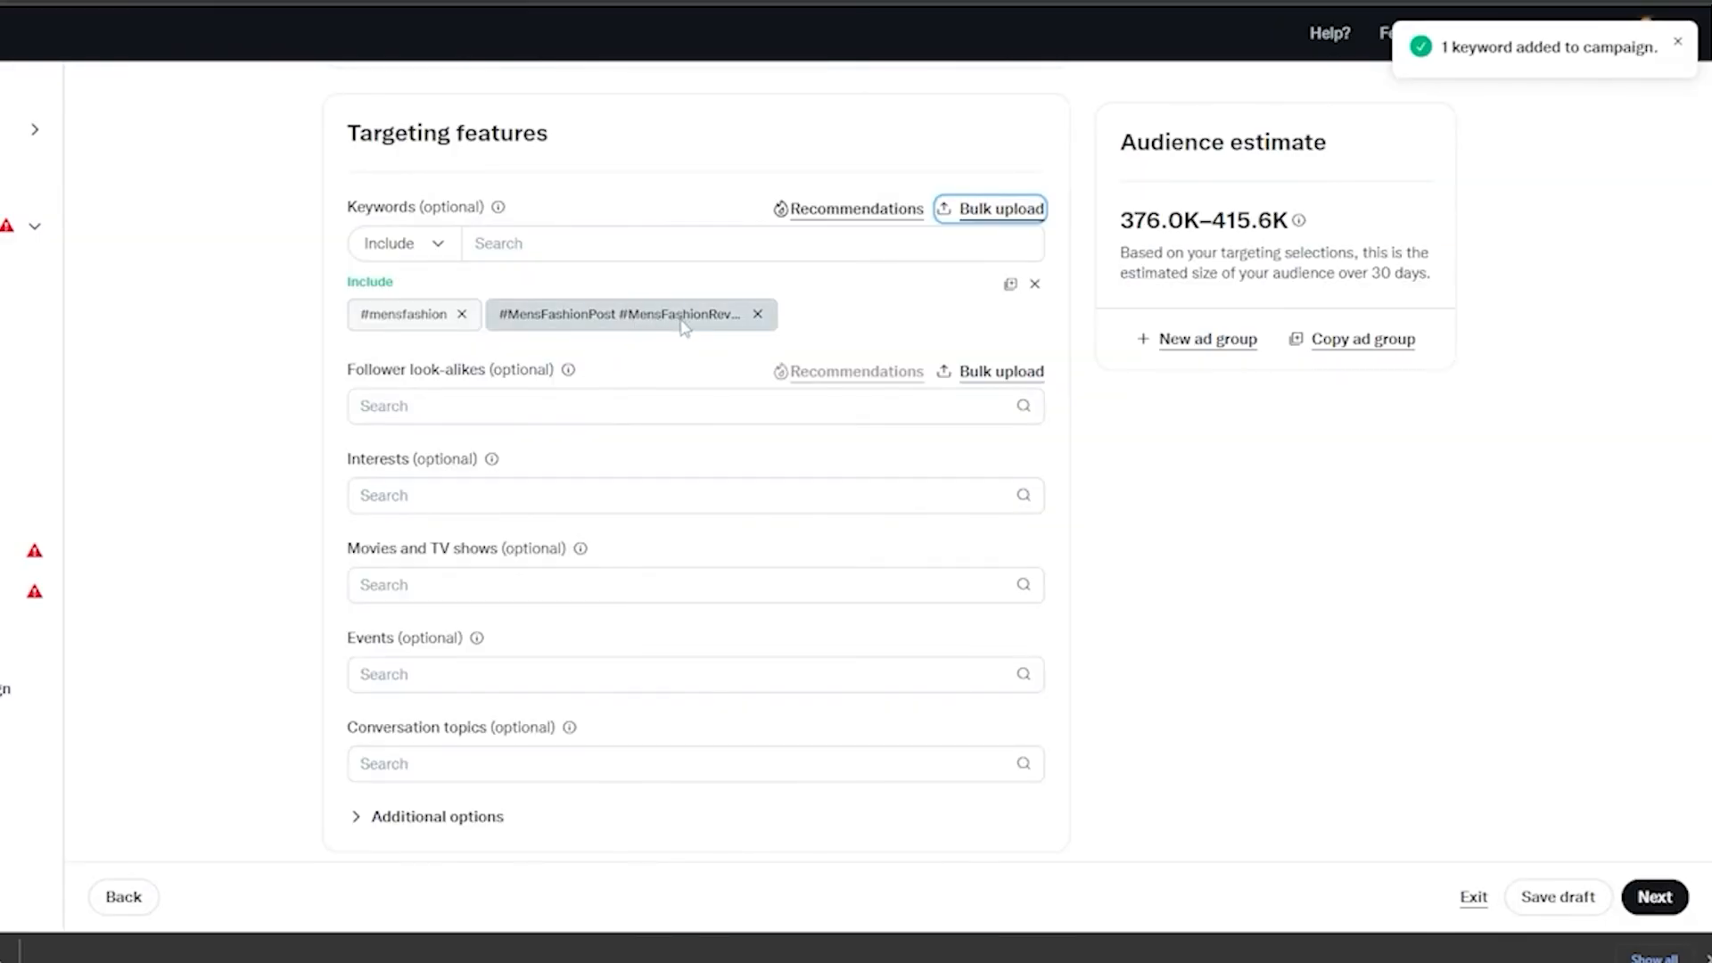
{"action": "left_click", "coordinate": [677, 323]}
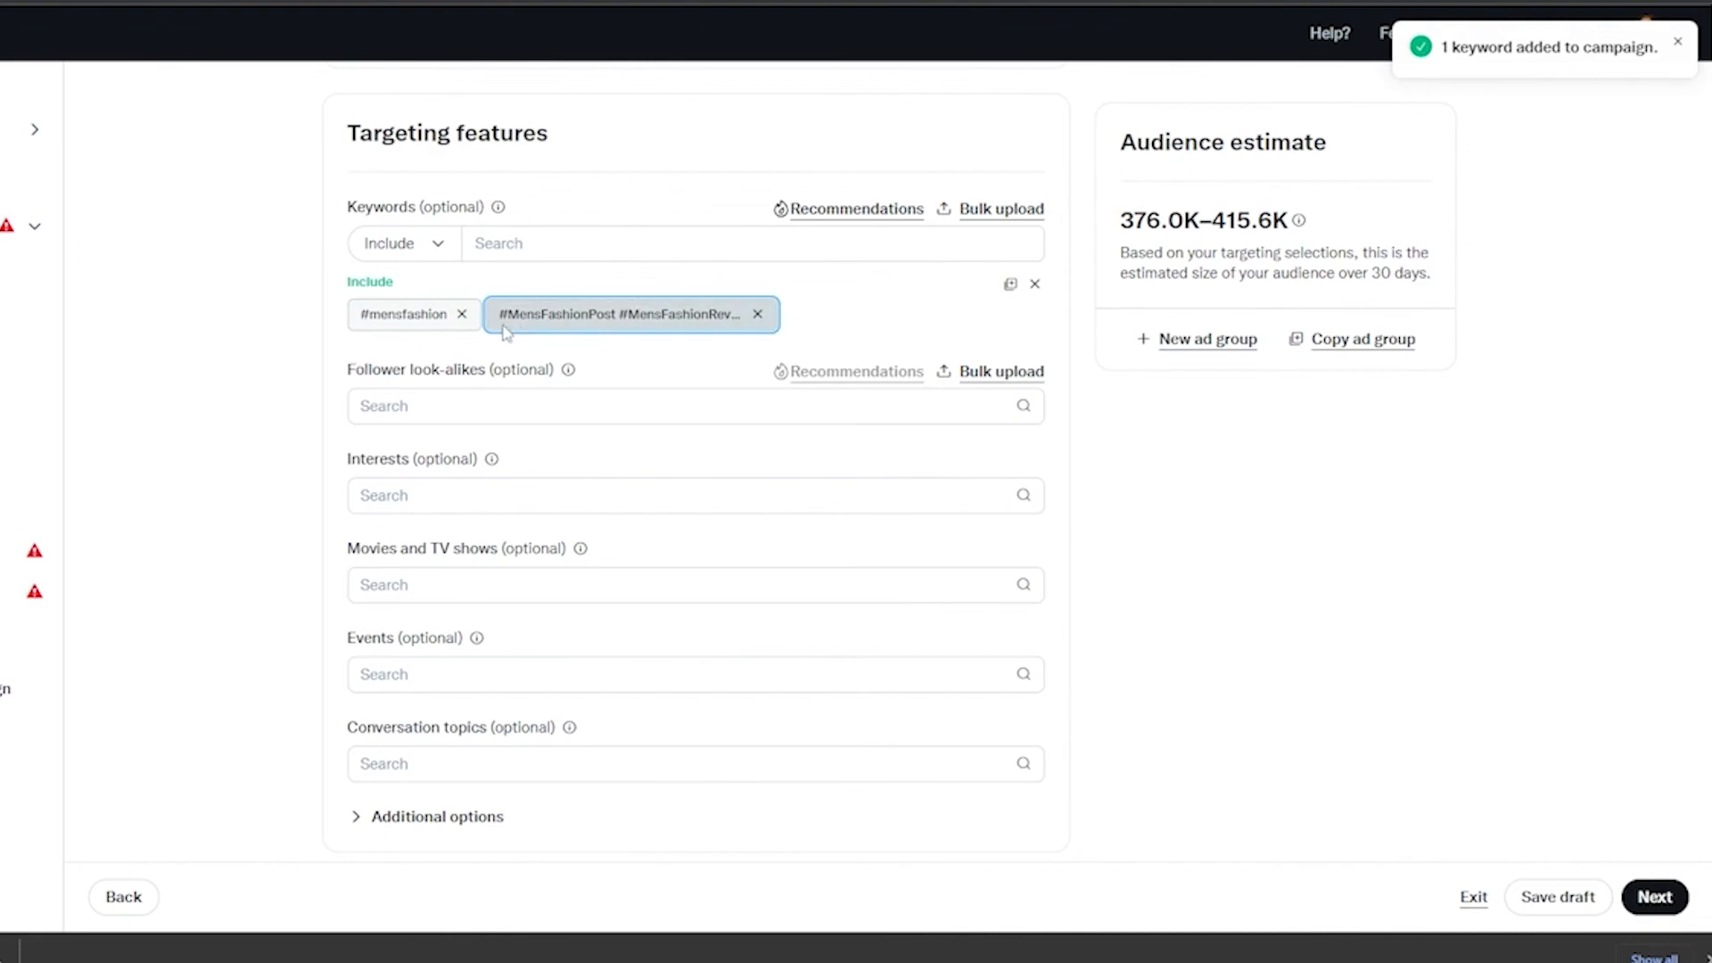
{"action": "left_click", "coordinate": [461, 313]}
{"action": "scroll", "coordinate": [606, 383], "scroll_direction": "down", "scroll_amount": 1}
{"action": "scroll", "coordinate": [607, 383], "scroll_direction": "down", "scroll_amount": 6}
{"action": "scroll", "coordinate": [570, 481], "scroll_direction": "down", "scroll_amount": 5}
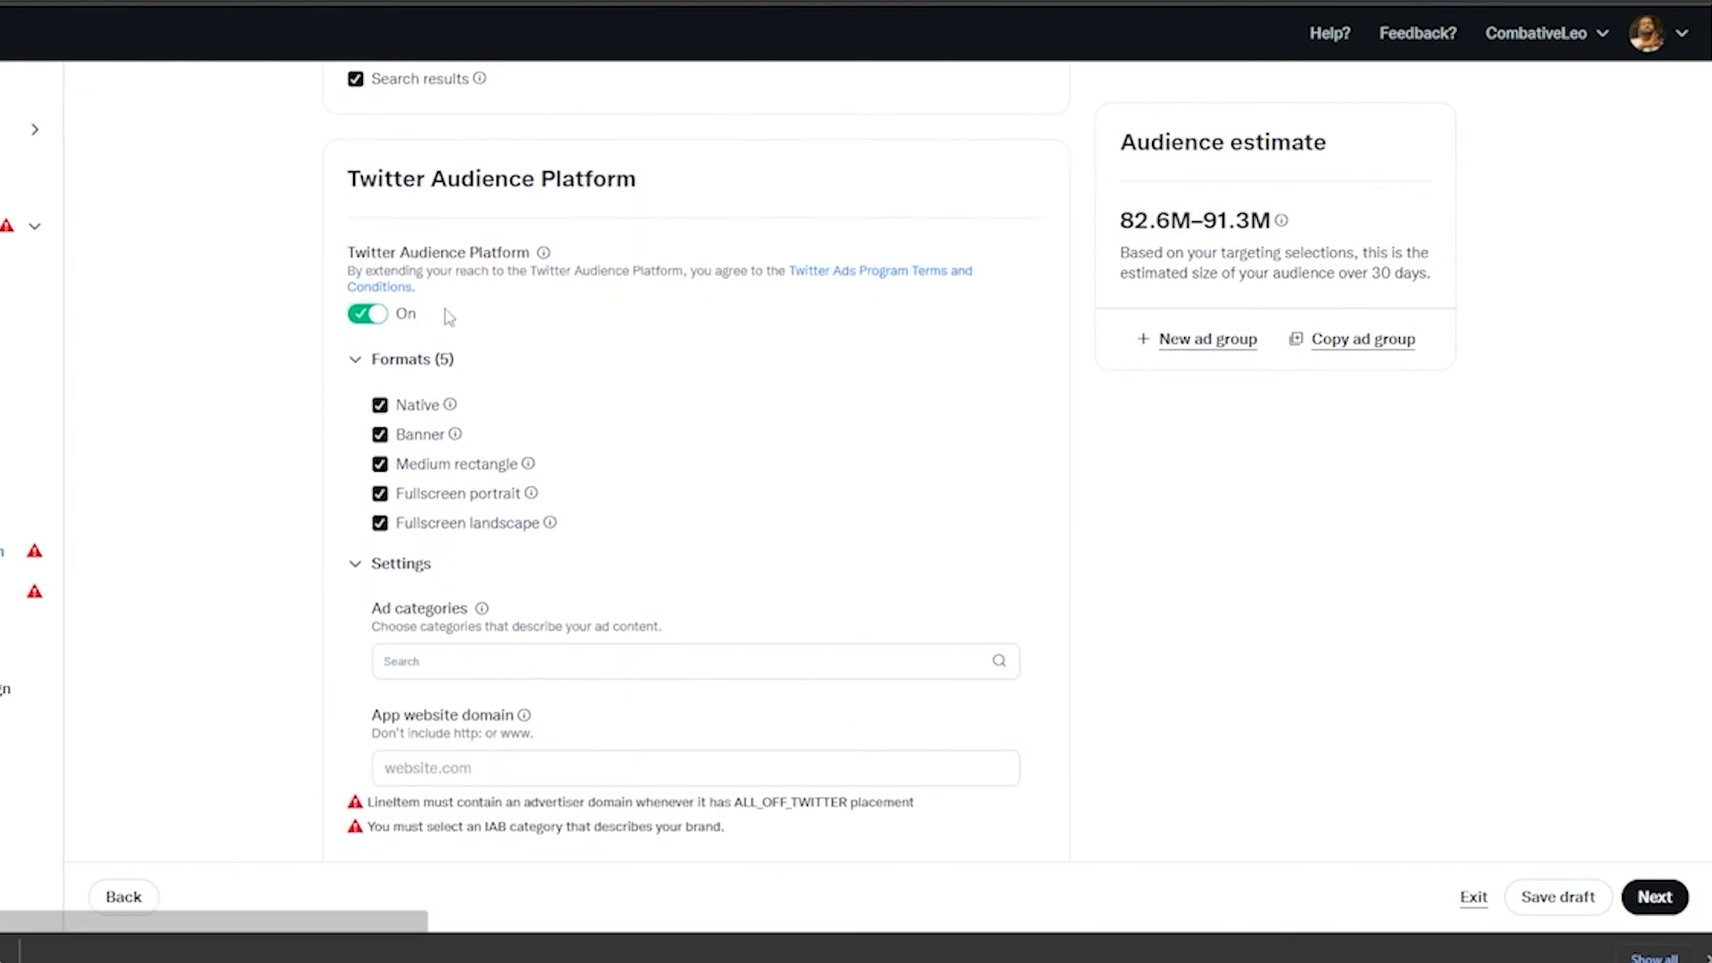
{"action": "scroll", "coordinate": [562, 298], "scroll_direction": "down", "scroll_amount": 3}
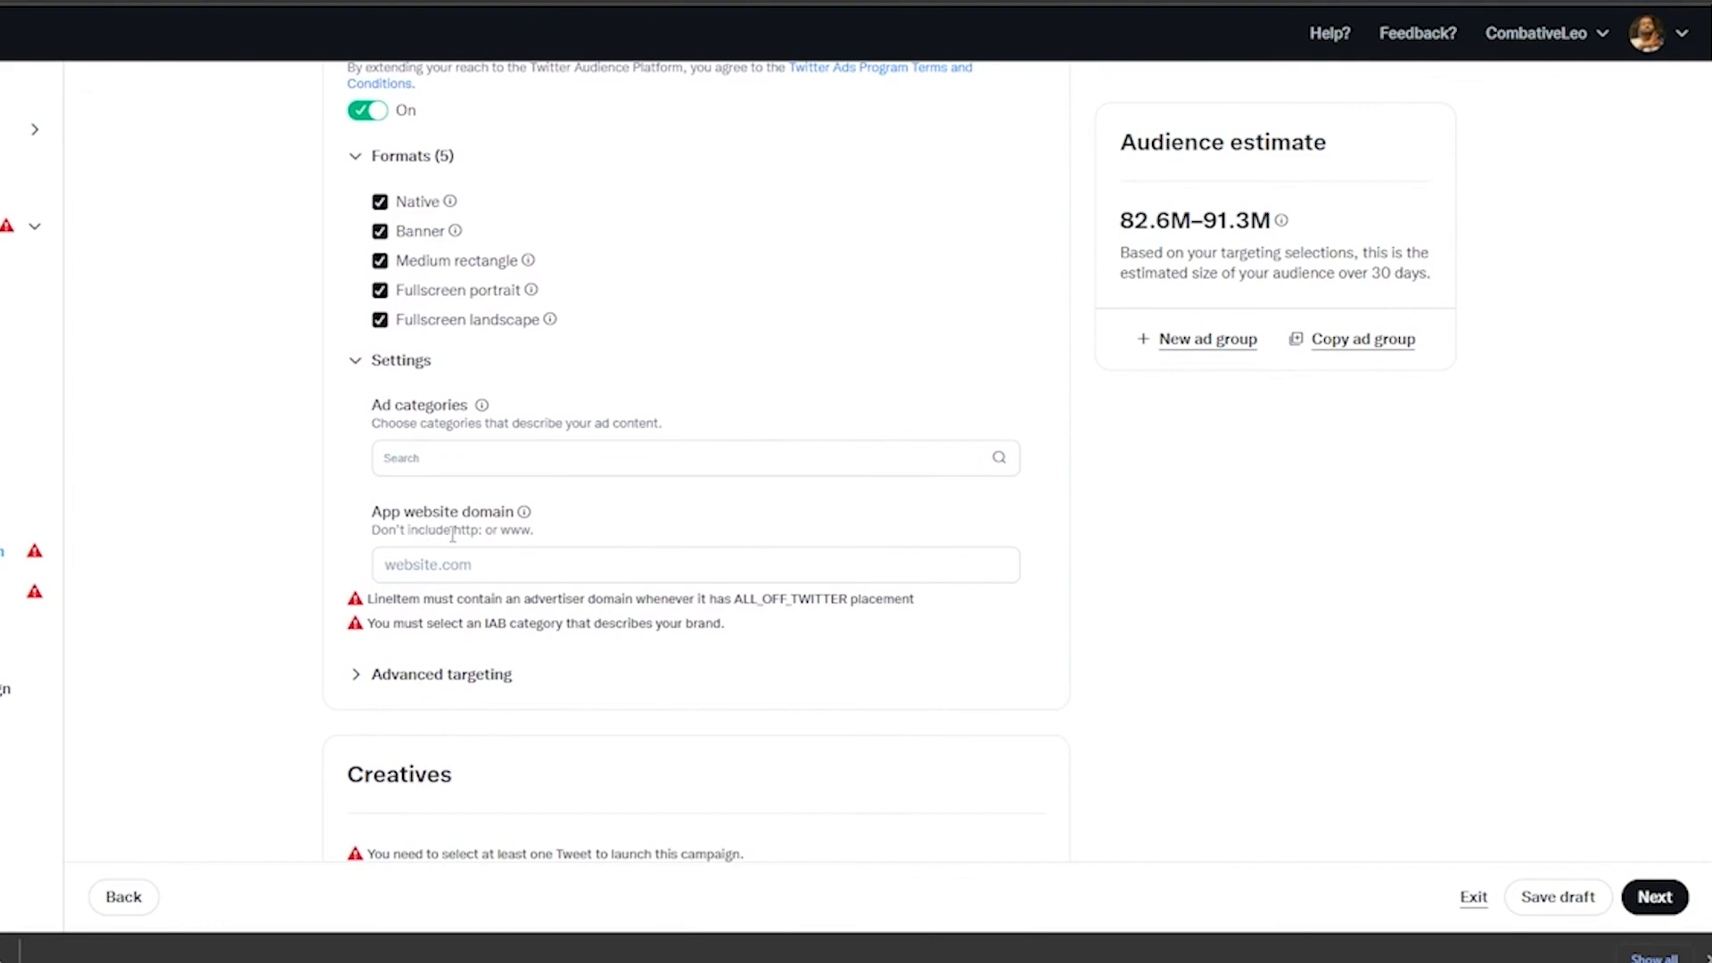
{"action": "left_click", "coordinate": [416, 566]}
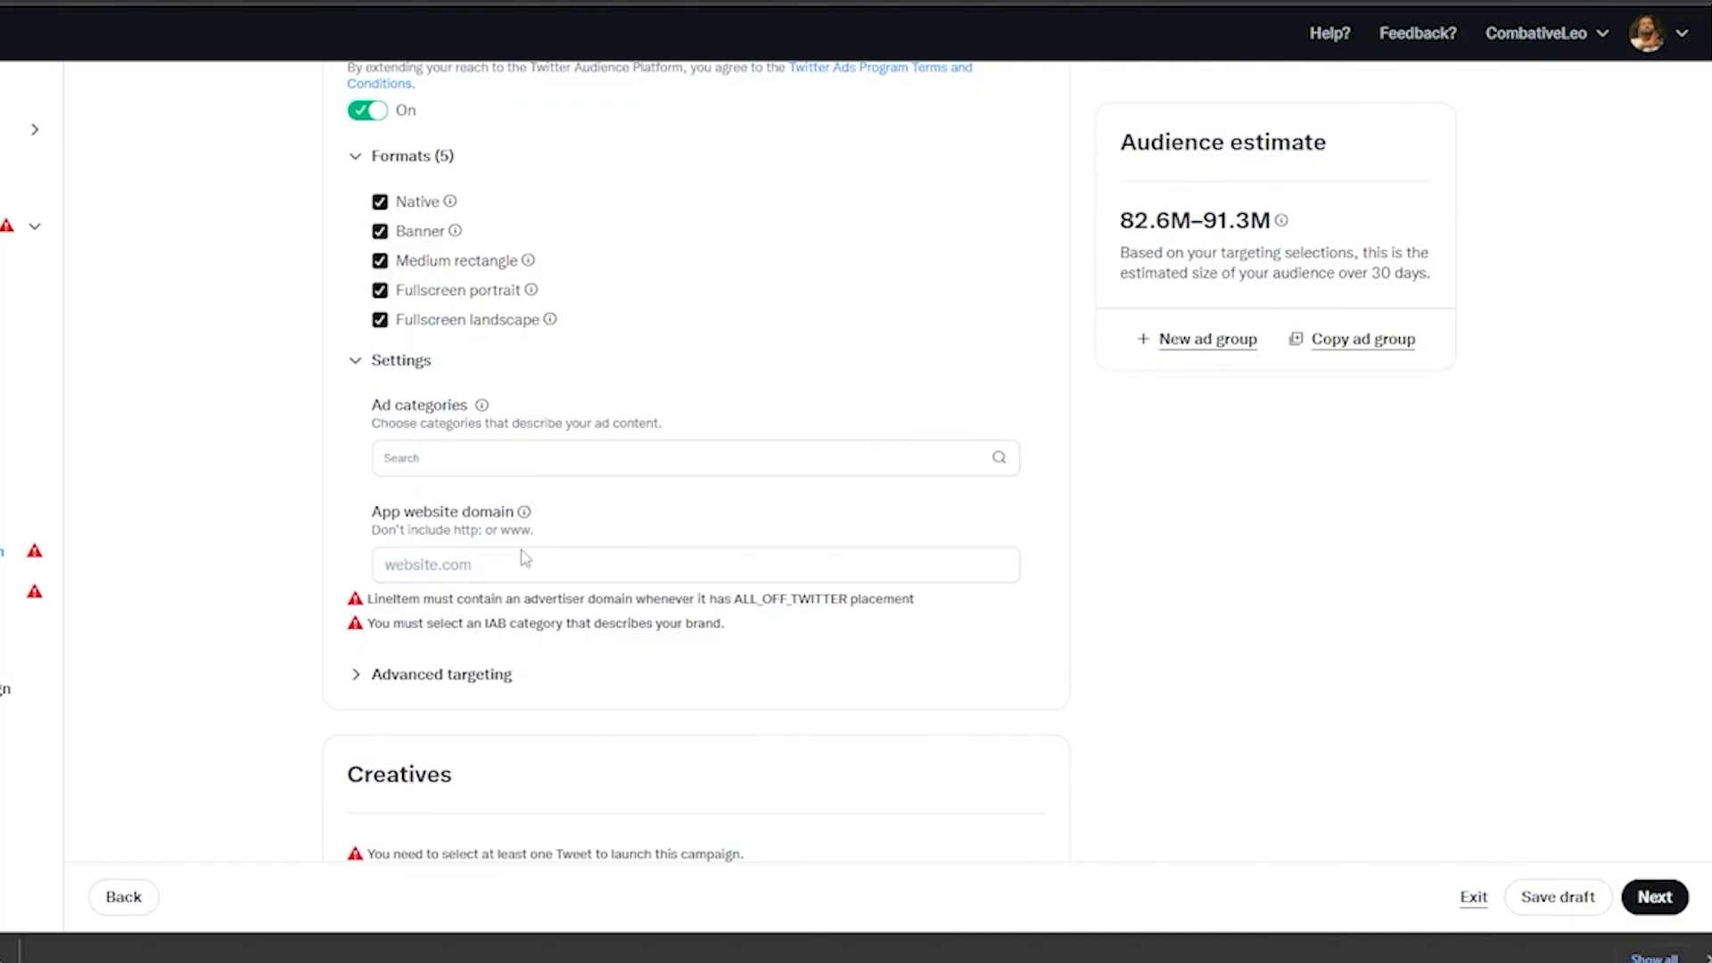
{"action": "left_click", "coordinate": [524, 562]}
{"action": "type", "text": "http://tsgtutorials.com/"}
{"action": "key", "text": "BackSpace"}
{"action": "key", "text": "BackSpace"}
{"action": "key", "text": "BackSpace"}
{"action": "key", "text": "BackSpace"}
{"action": "key", "text": "BackSpace"}
{"action": "key", "text": "BackSpace"}
{"action": "key", "text": "BackSpace"}
{"action": "scroll", "coordinate": [523, 339], "scroll_direction": "down", "scroll_amount": 3}
{"action": "left_click", "coordinate": [525, 256]}
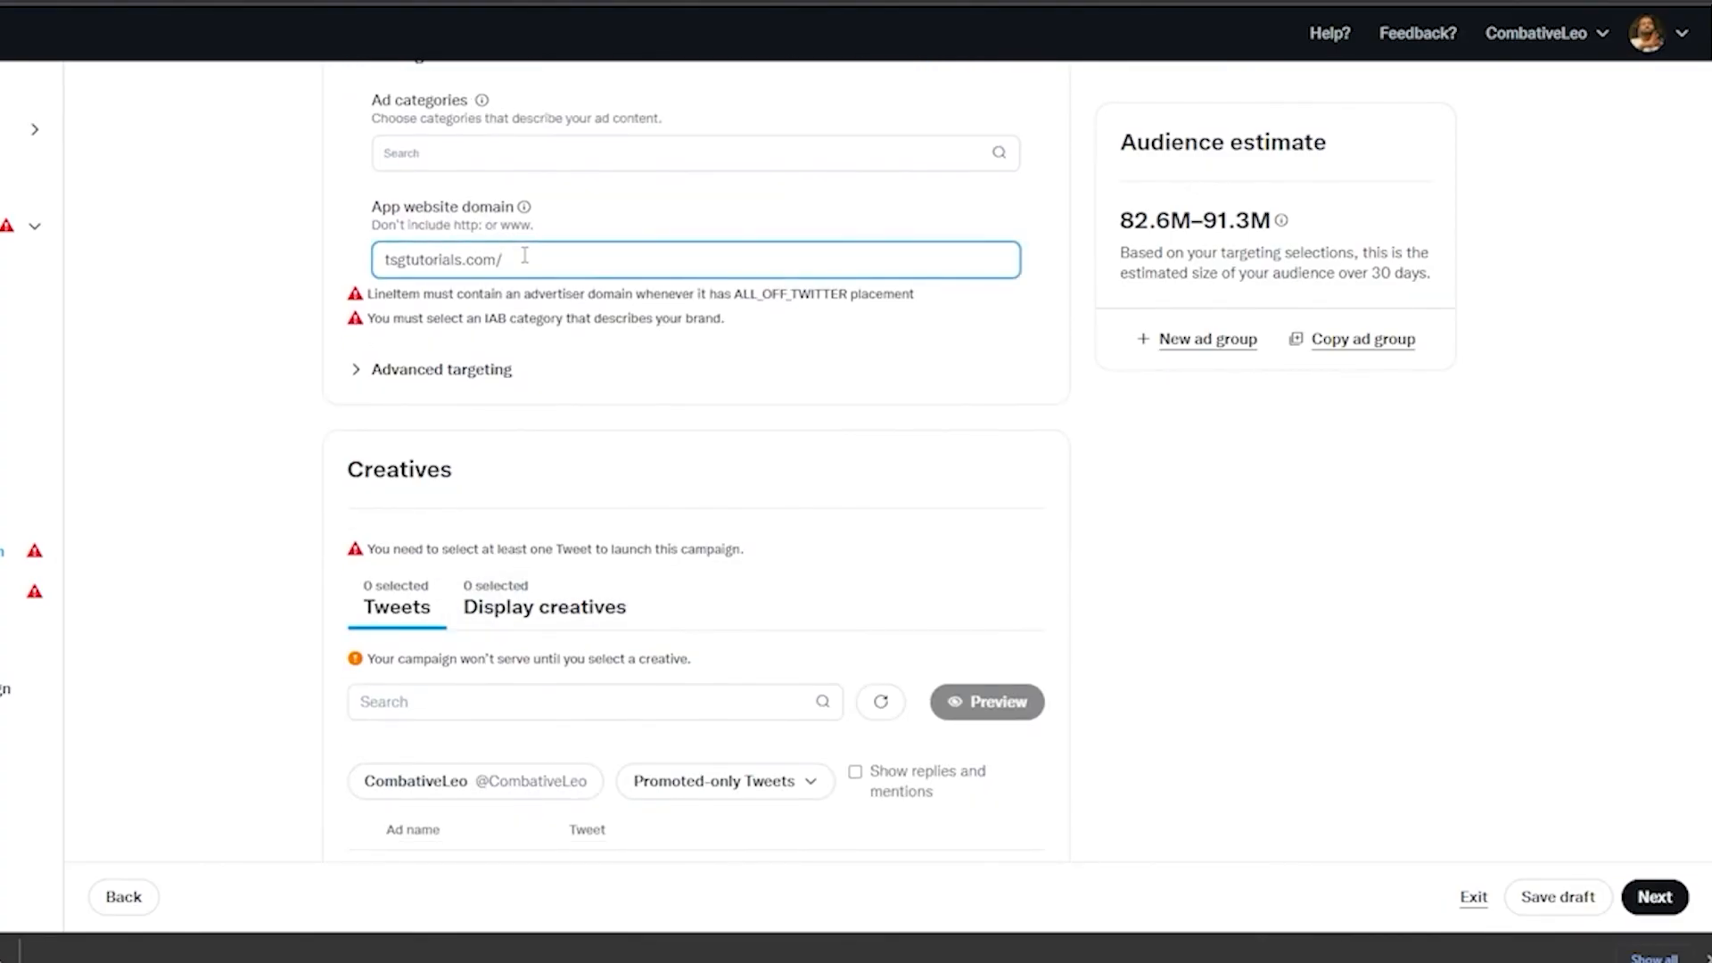
Proceed to the campaign review and look over its campaign details, delivery, targeting, placements and creatives.
{"action": "scroll", "coordinate": [525, 267], "scroll_direction": "down", "scroll_amount": 3}
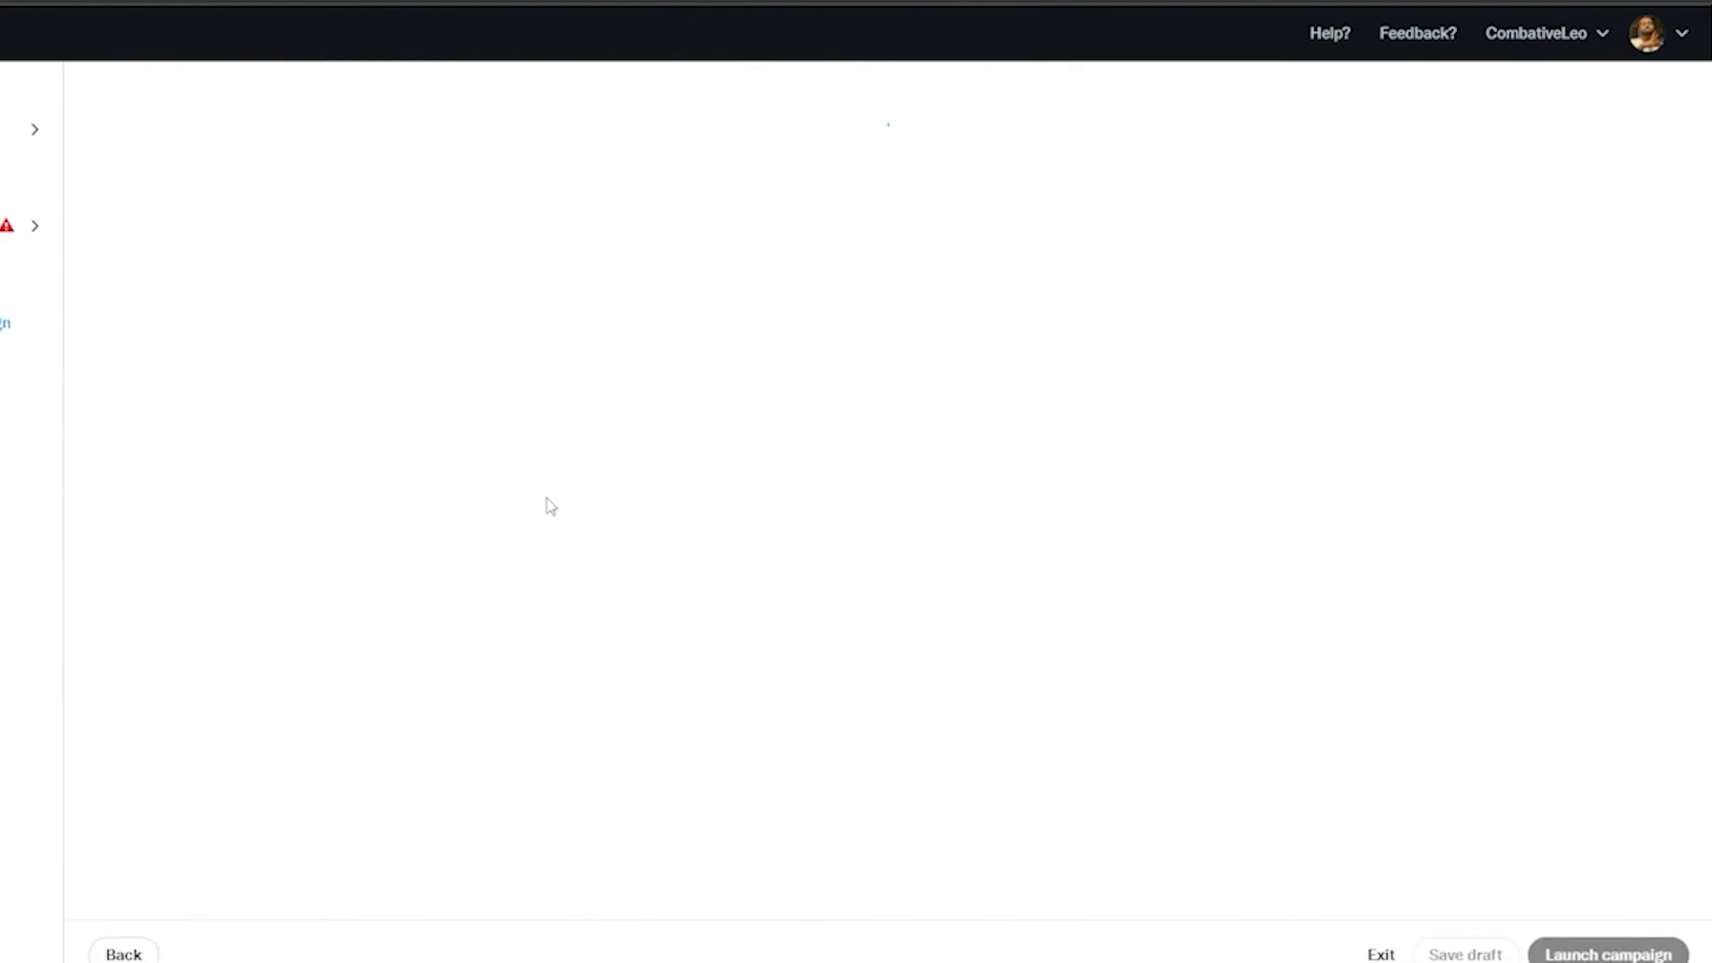
{"action": "scroll", "coordinate": [515, 482], "scroll_direction": "down", "scroll_amount": 5}
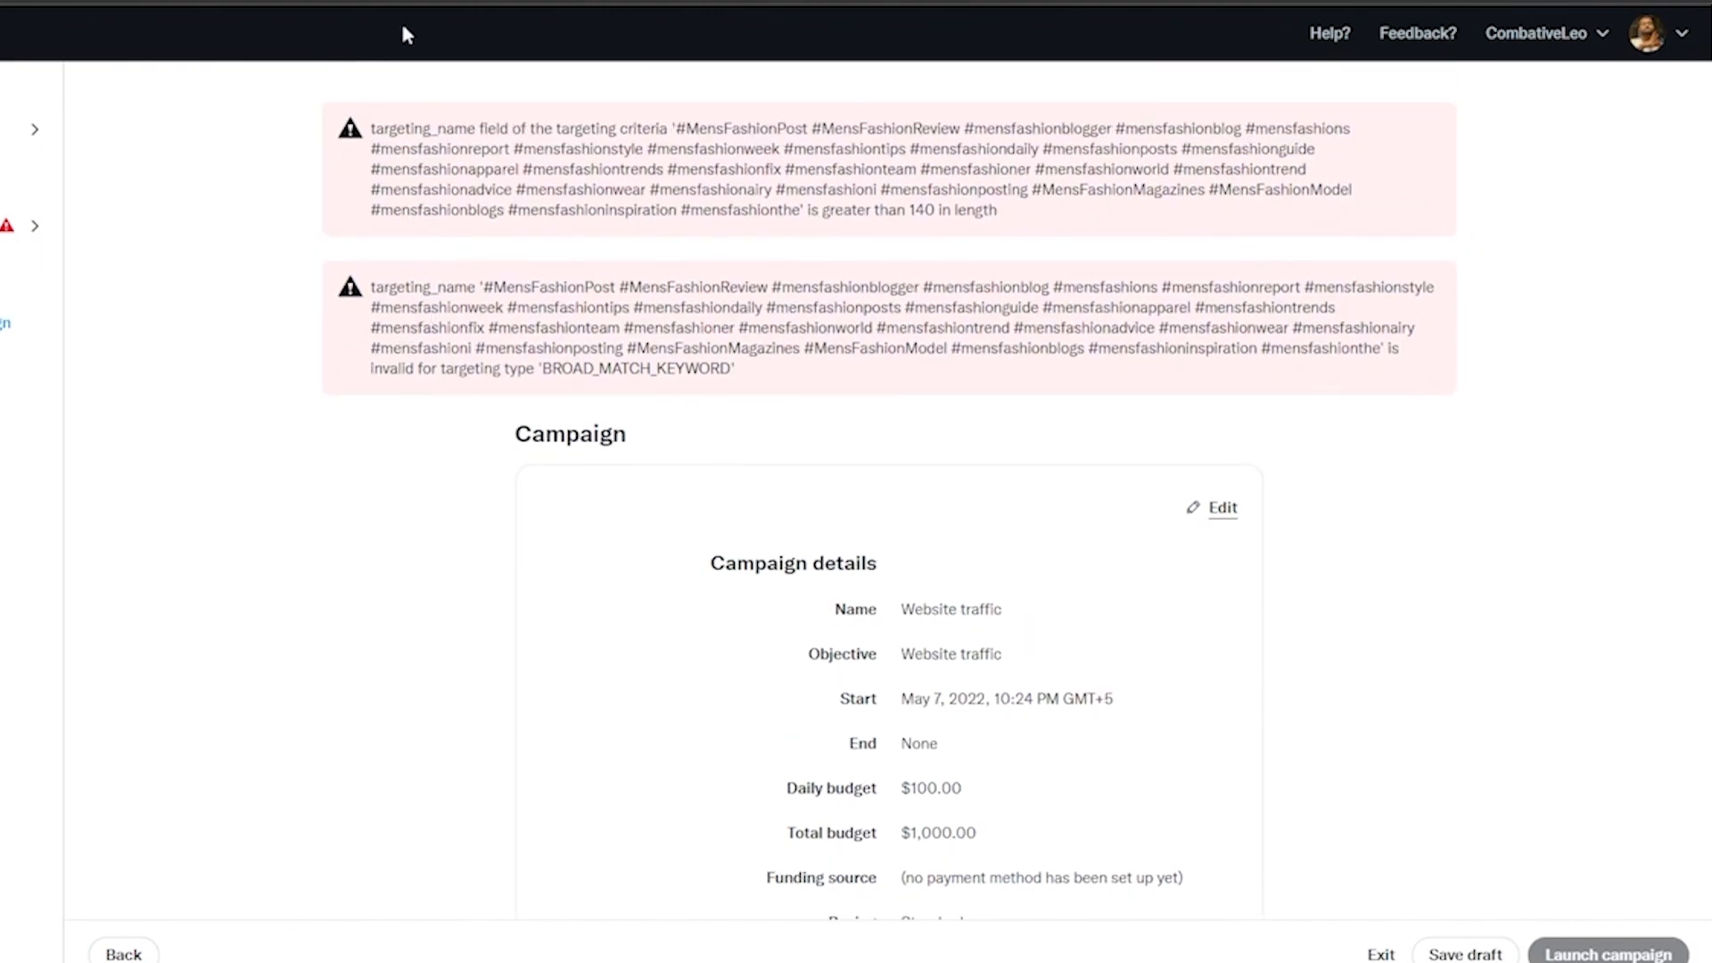
{"action": "scroll", "coordinate": [759, 415], "scroll_direction": "down", "scroll_amount": 9}
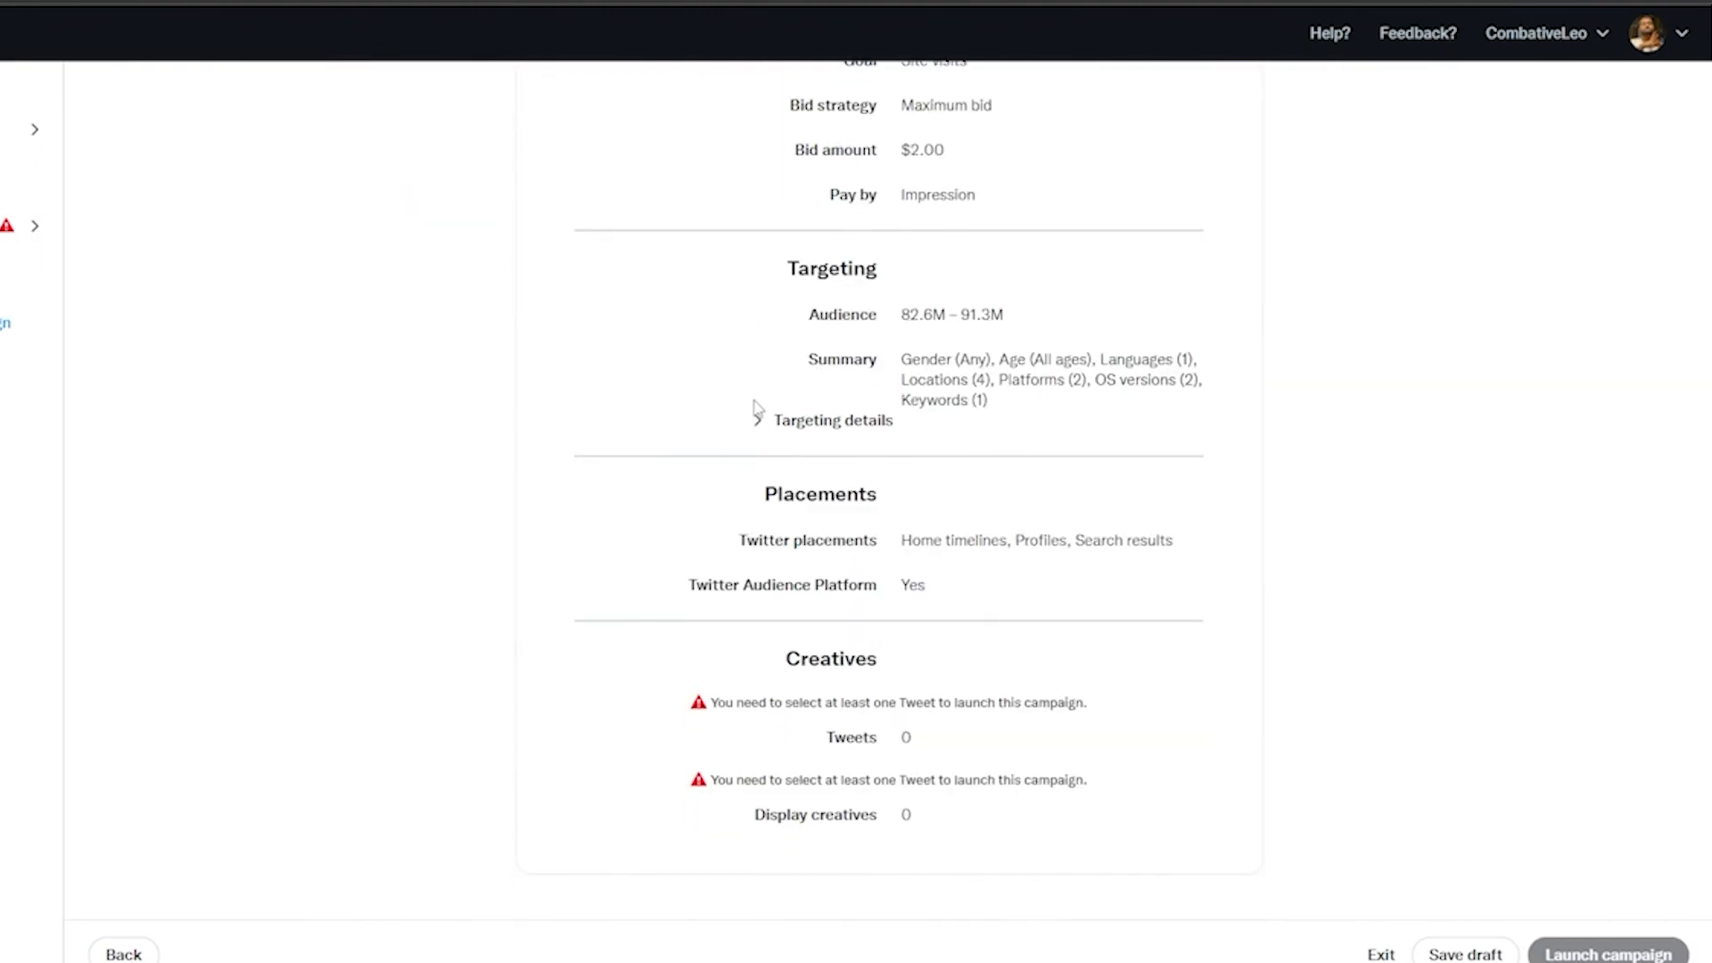
{"action": "scroll", "coordinate": [936, 702], "scroll_direction": "up", "scroll_amount": 6}
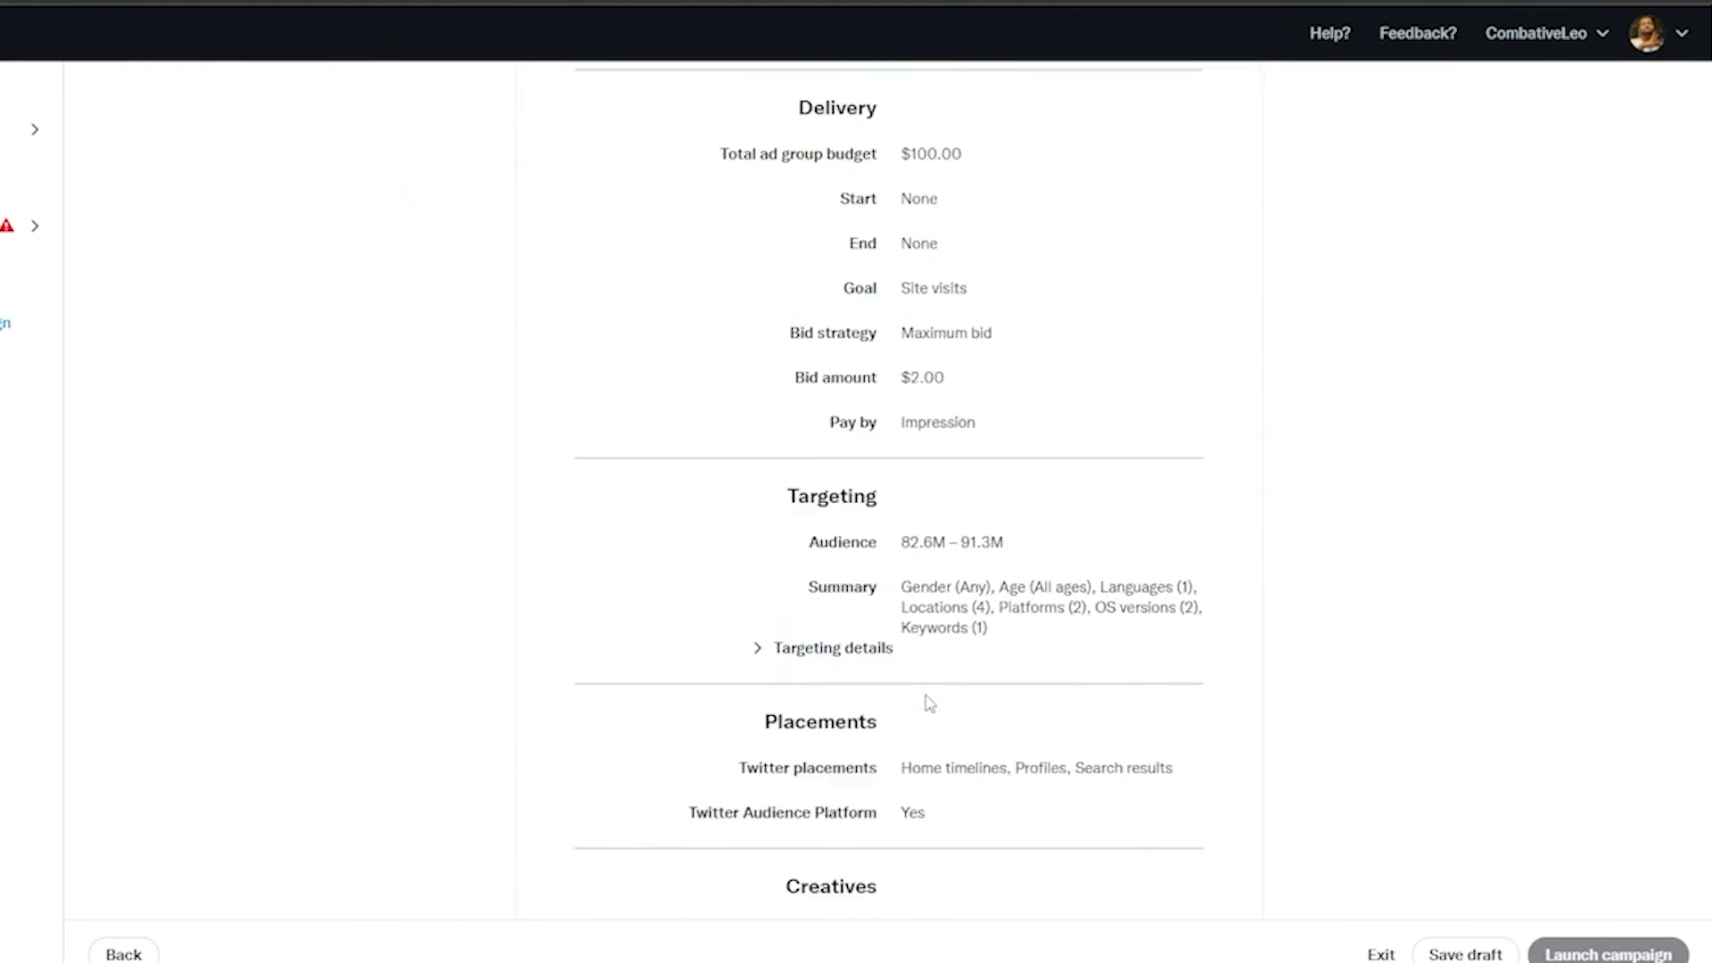